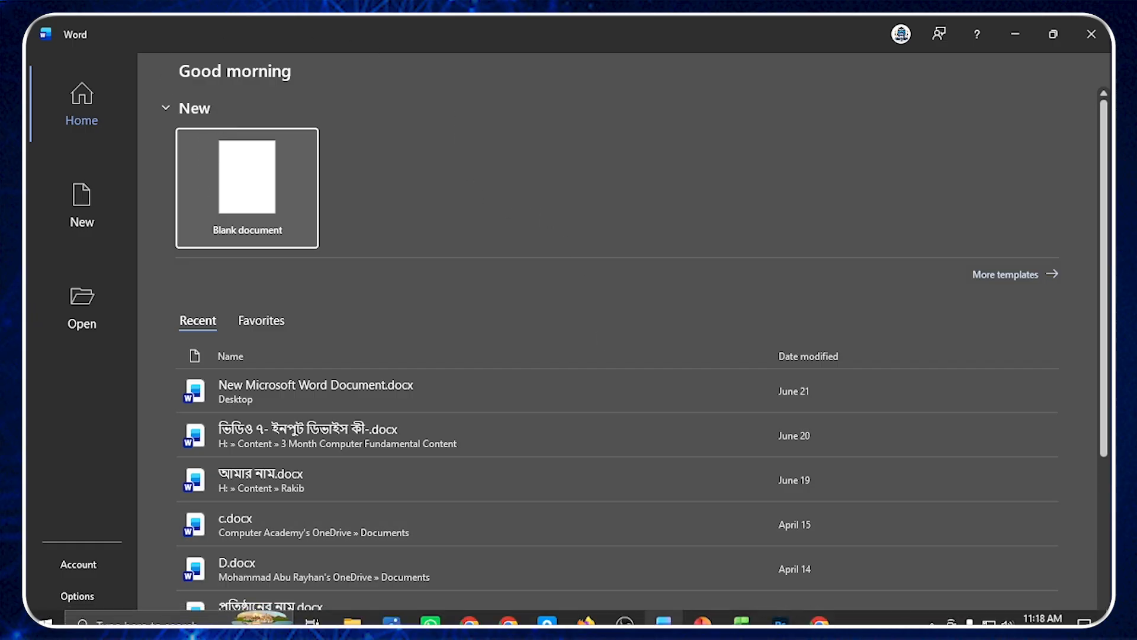
Unpin Word from the taskbar and pin it back again.
right_click(667, 618)
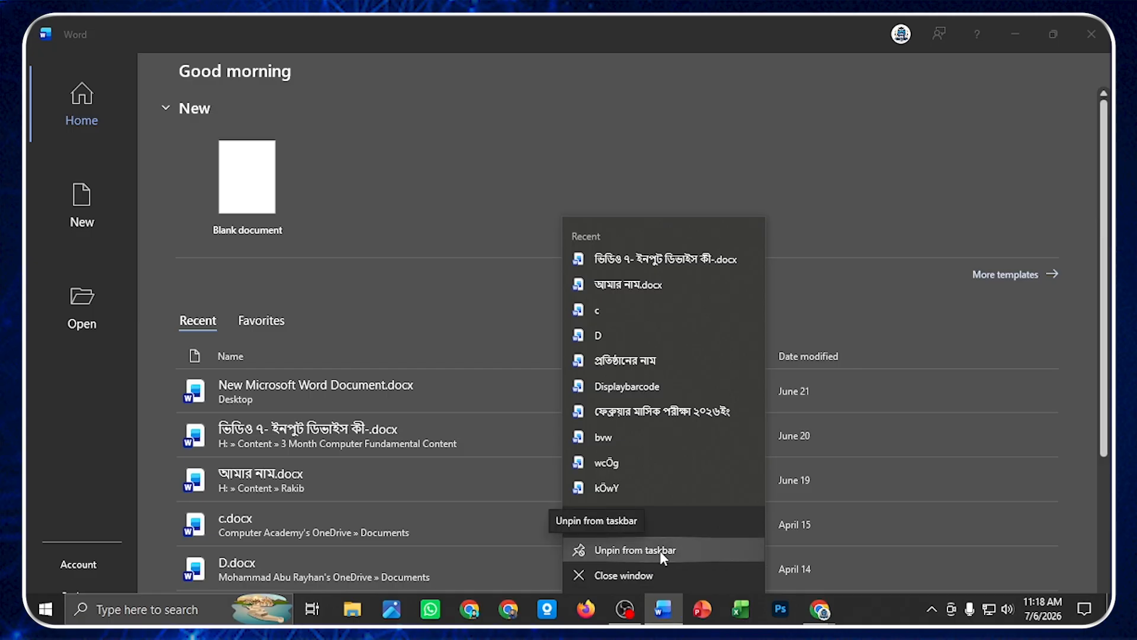
left_click(613, 554)
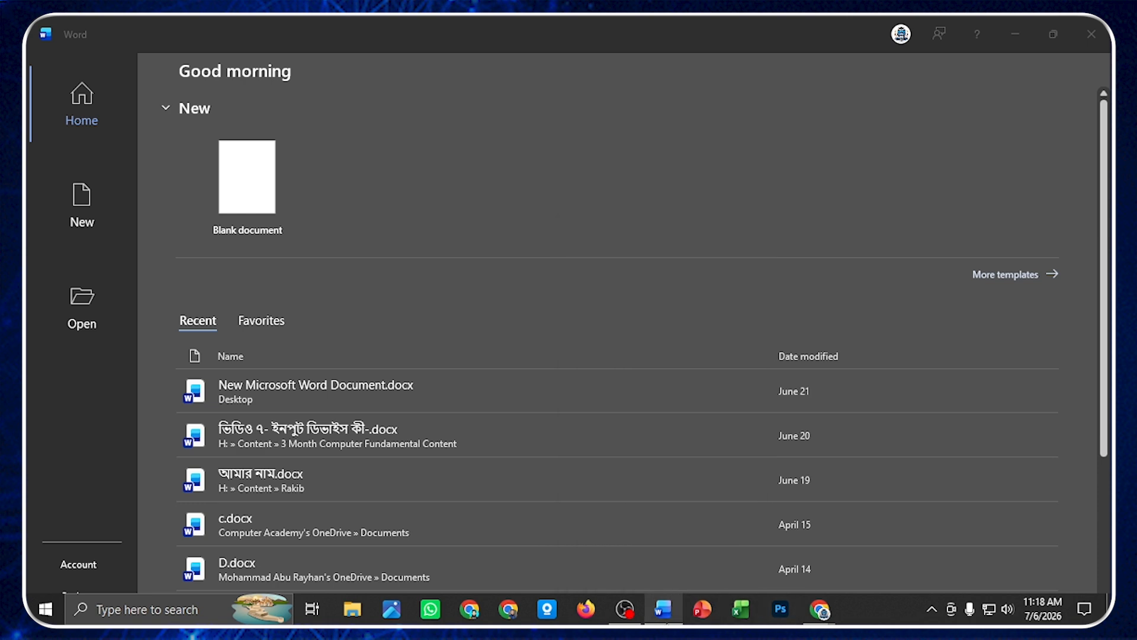
mouse_move(665, 624)
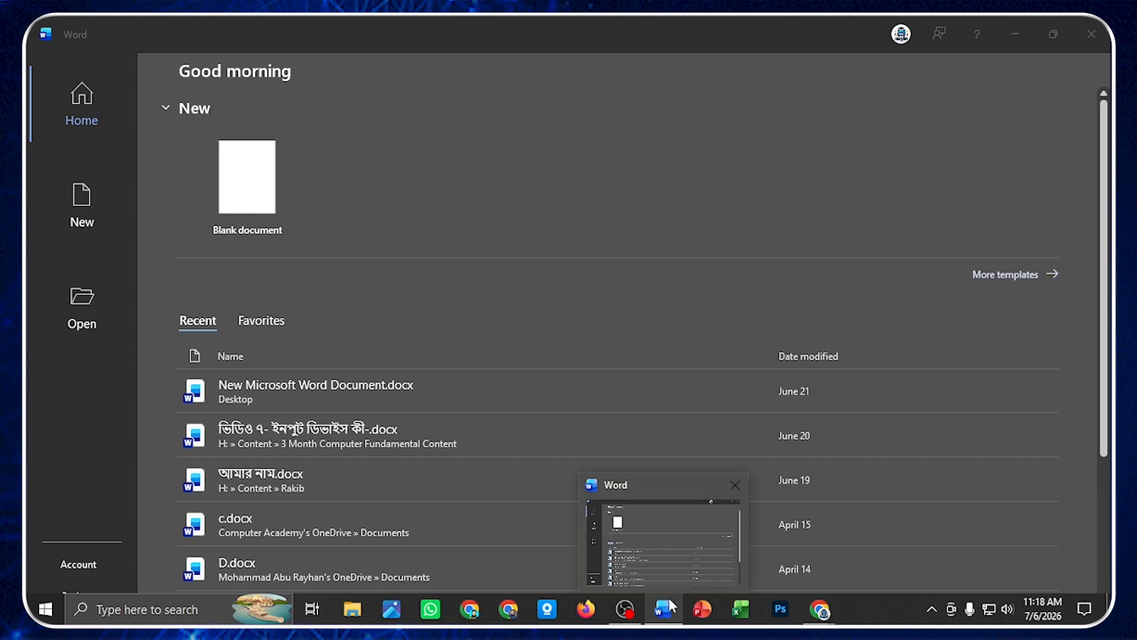
right_click(661, 621)
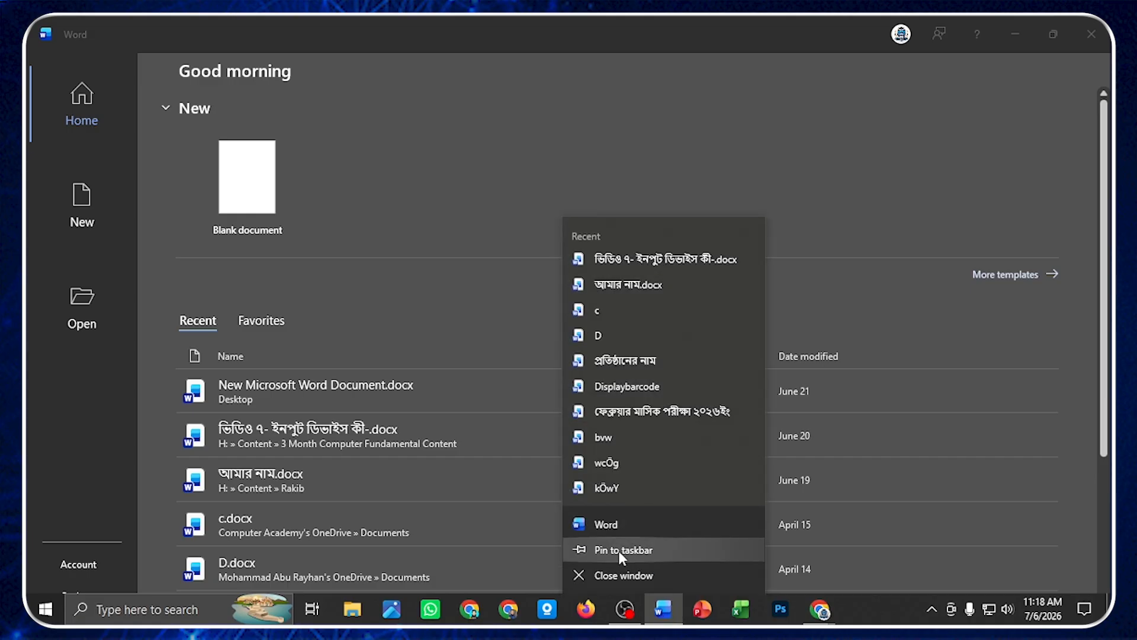
left_click(647, 552)
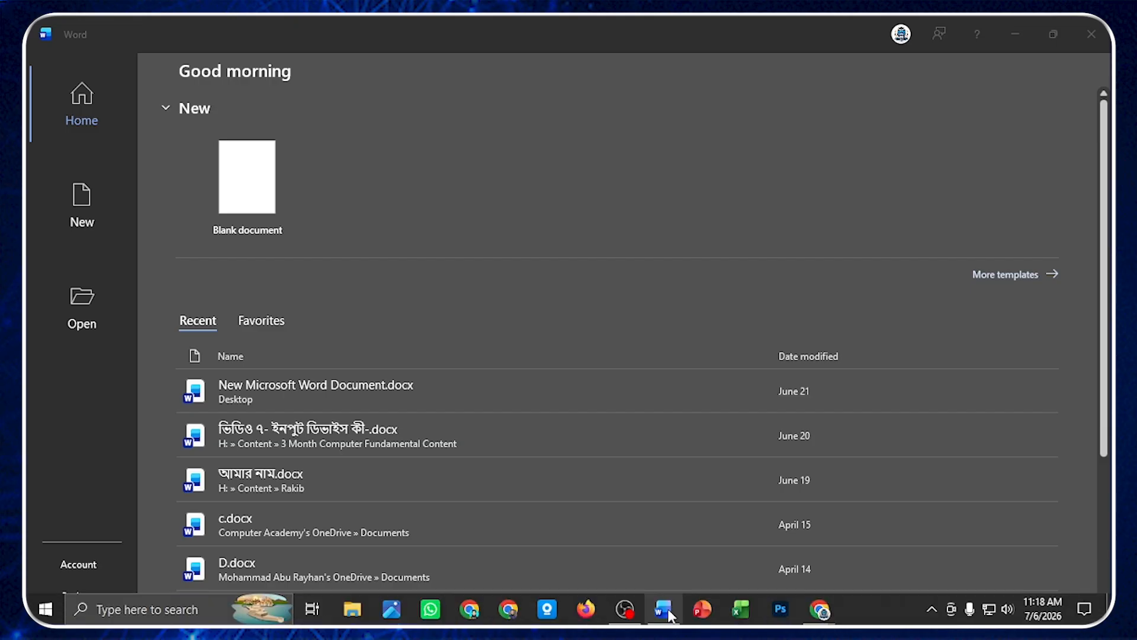
Close and relaunch Word from the taskbar, and minimize and restore its window.
left_click(1091, 33)
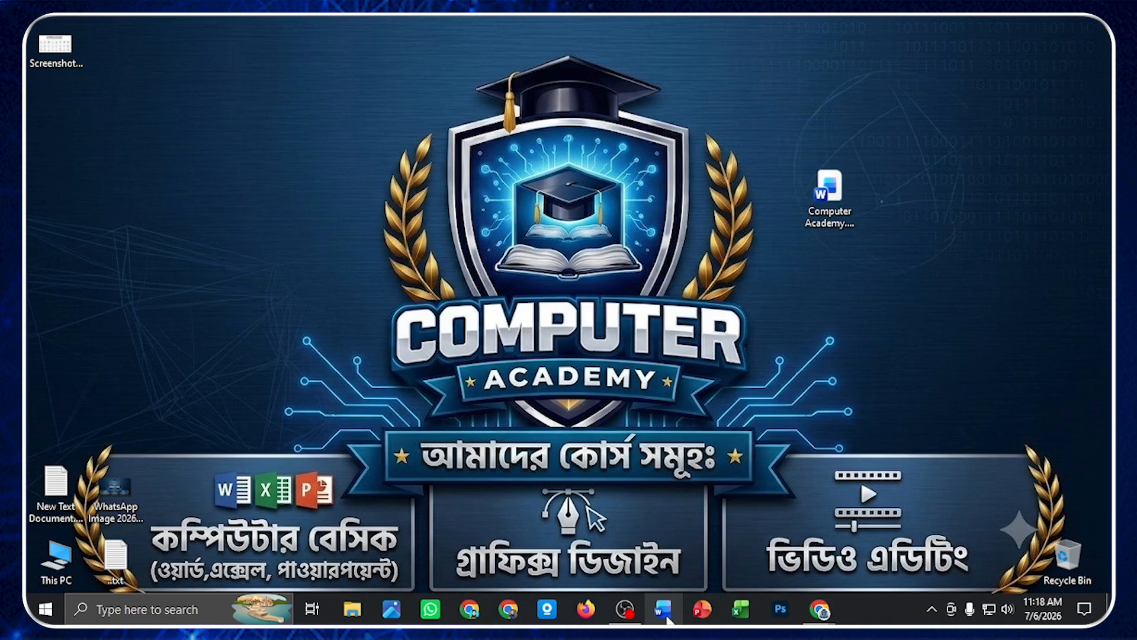
left_click(666, 616)
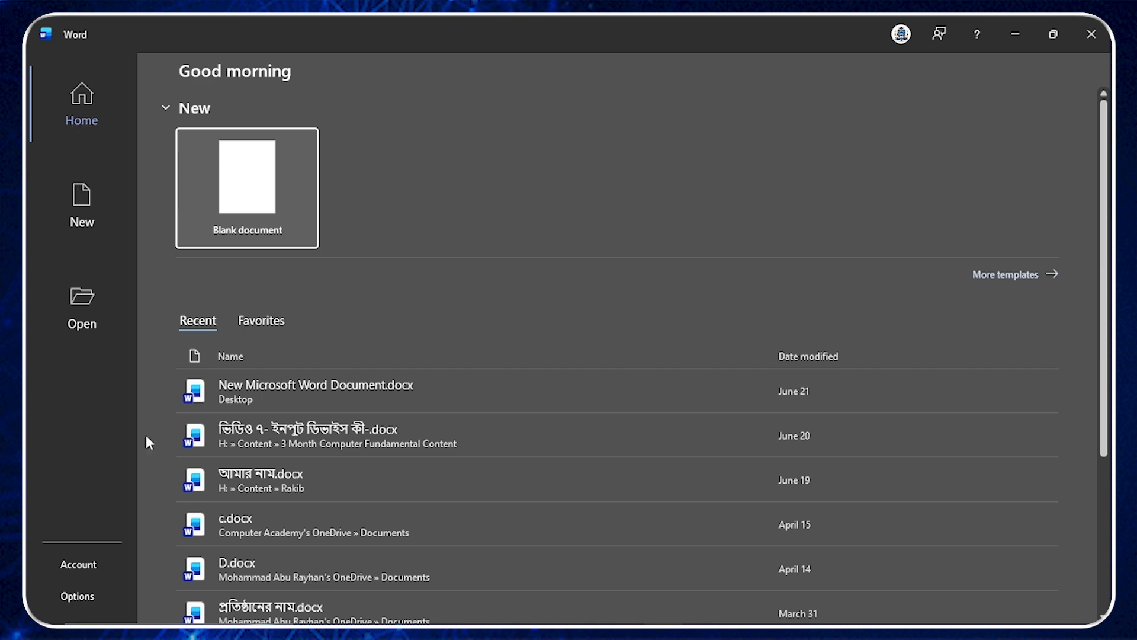
left_click(1011, 31)
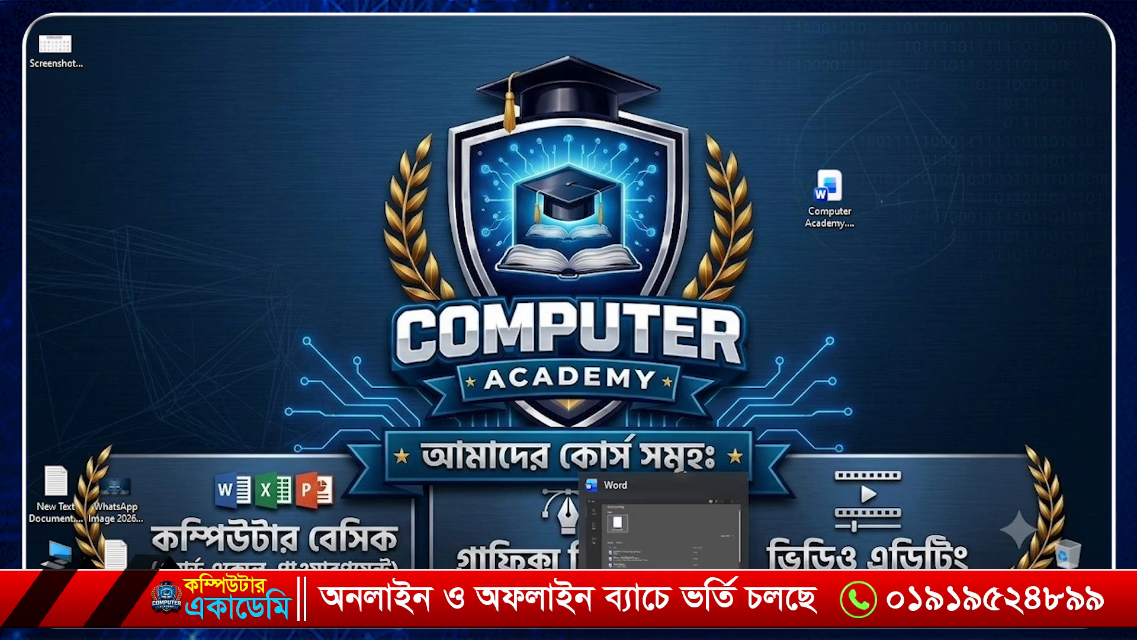
left_click(616, 521)
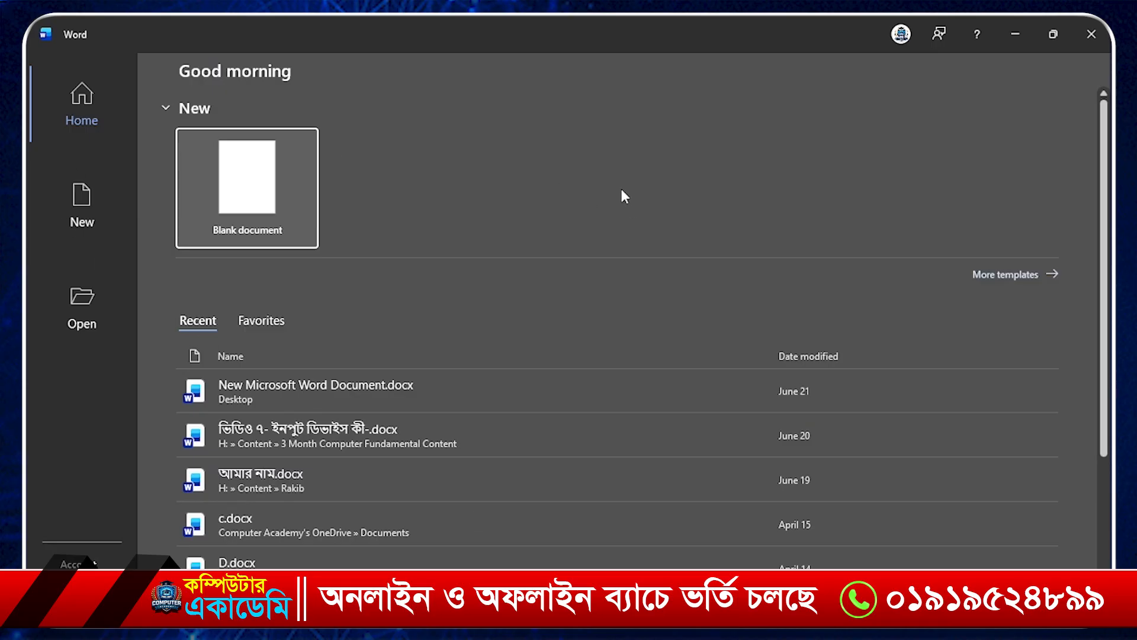
Switch the Word window to its floating size, resize it from its lower-left corner, and maximize it again.
left_click(1053, 36)
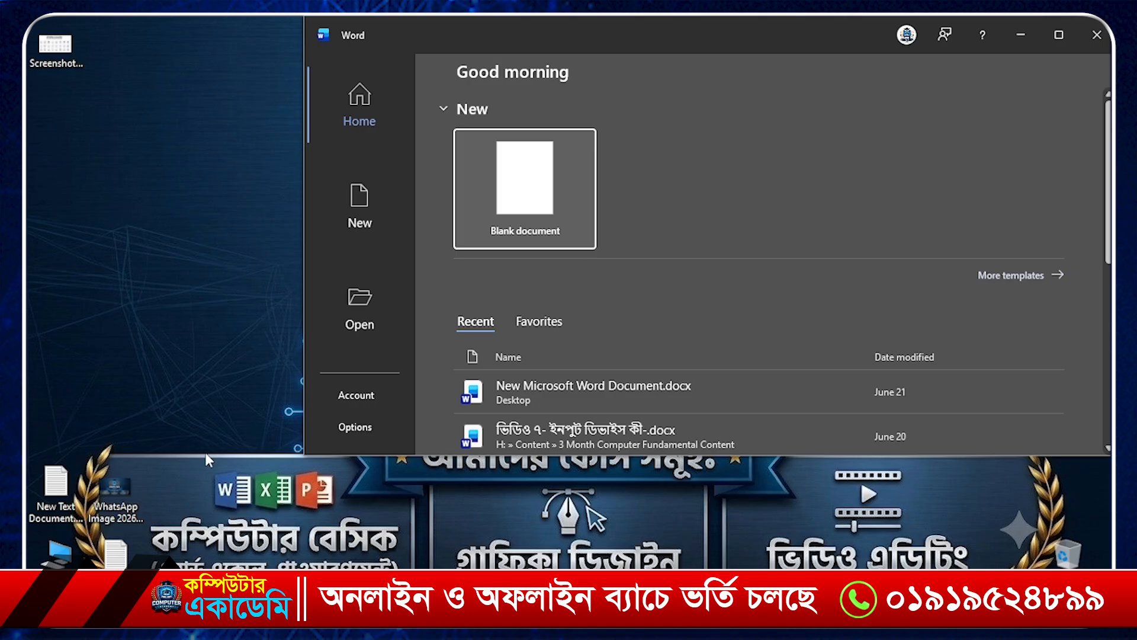
left_click_drag(304, 459, 151, 474)
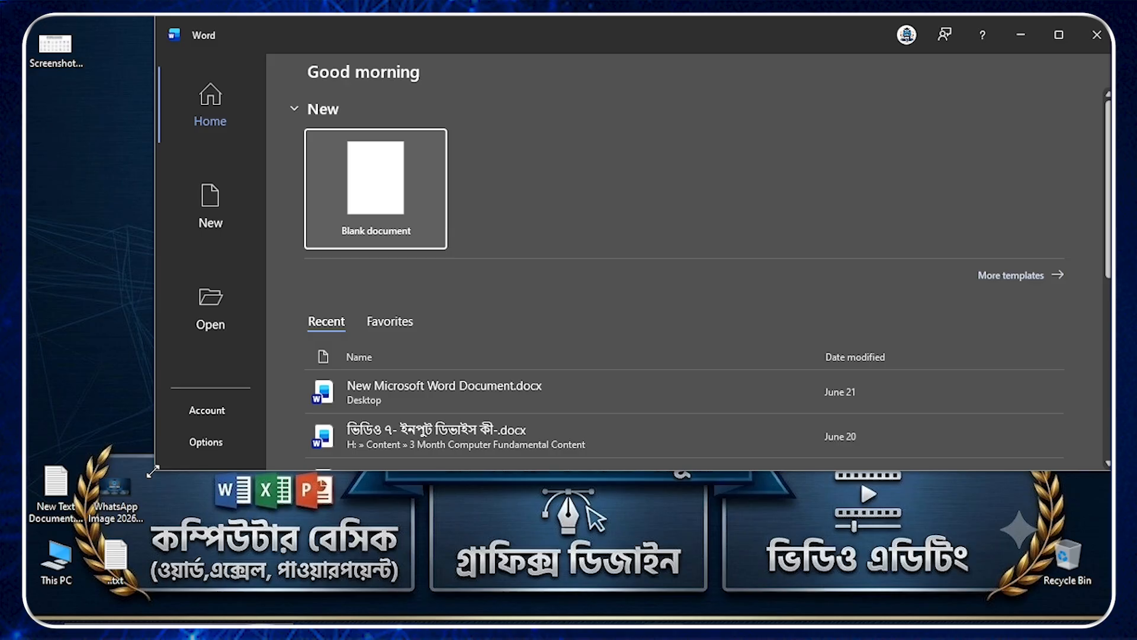
left_click_drag(153, 471, 211, 499)
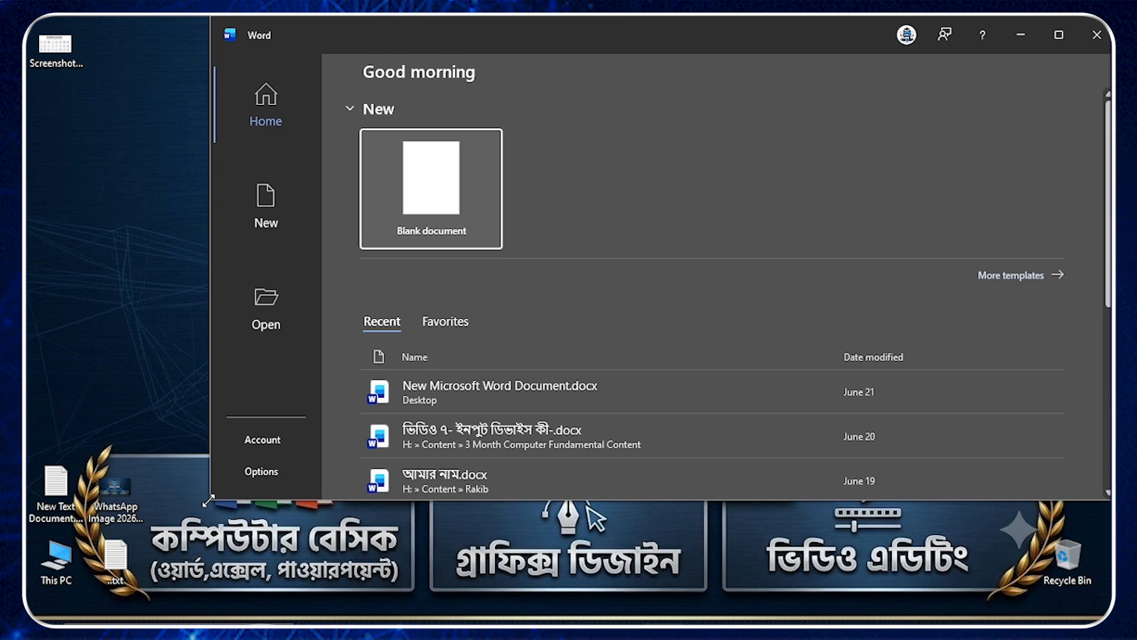
left_click(1061, 41)
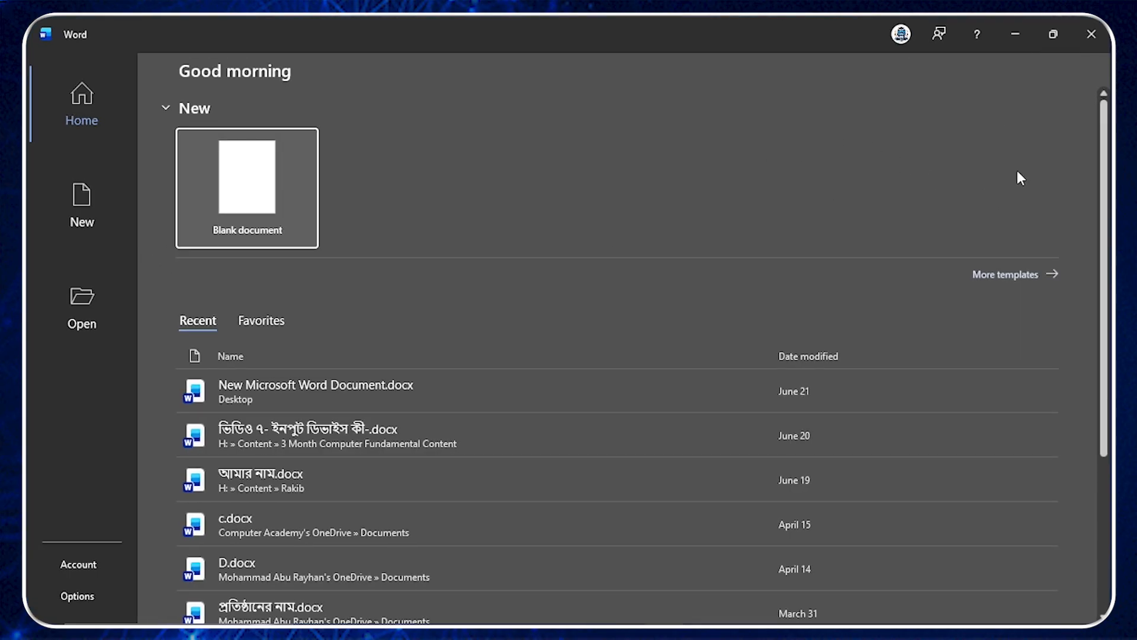
Close and reopen Word, and create a blank document.
left_click(1093, 38)
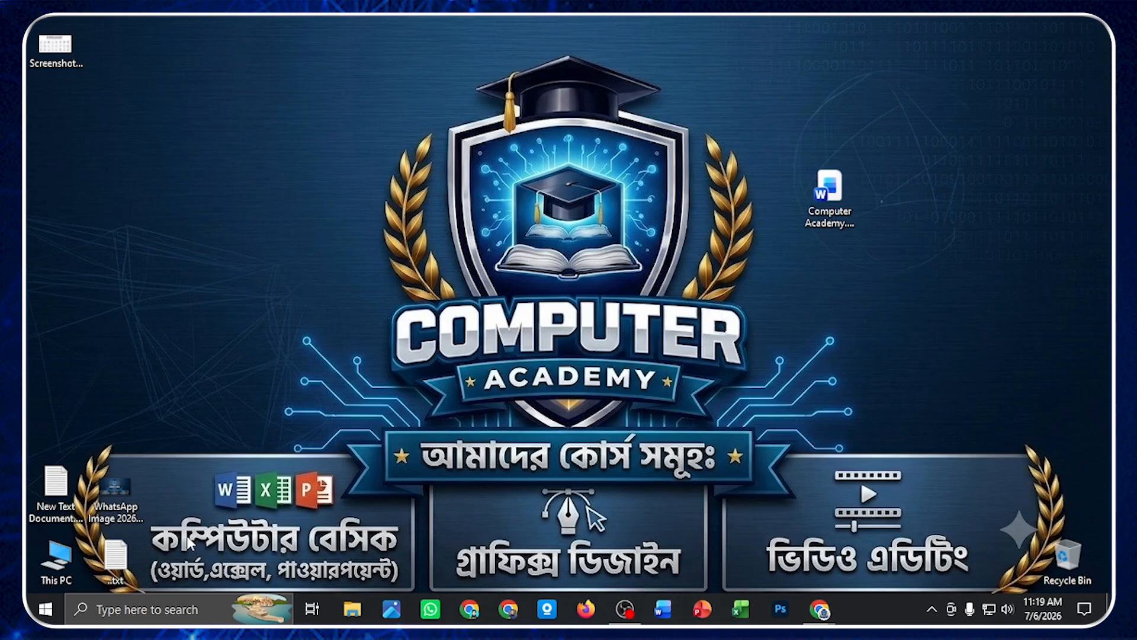
left_click(666, 616)
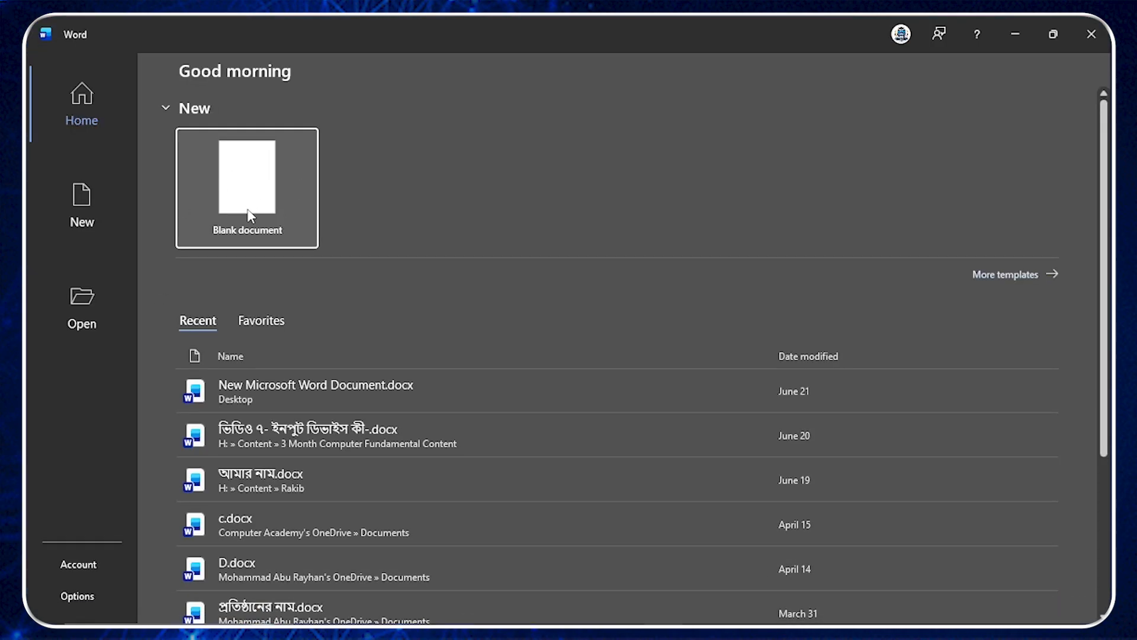
left_click(242, 173)
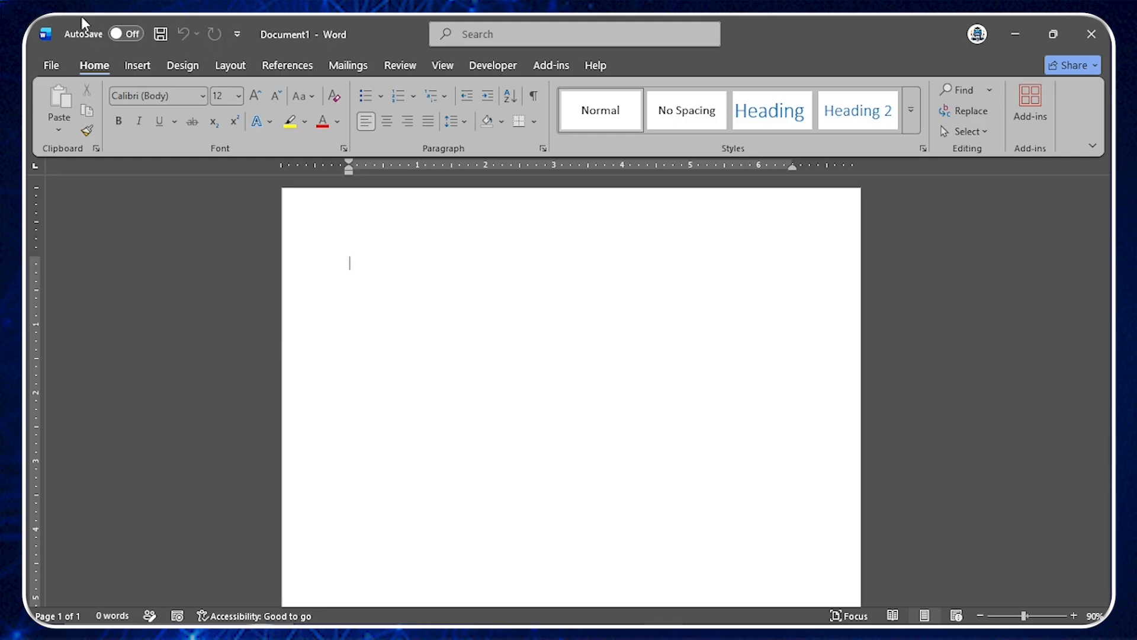
Add the New and Quick Print commands to the Quick Access Toolbar.
left_click(237, 35)
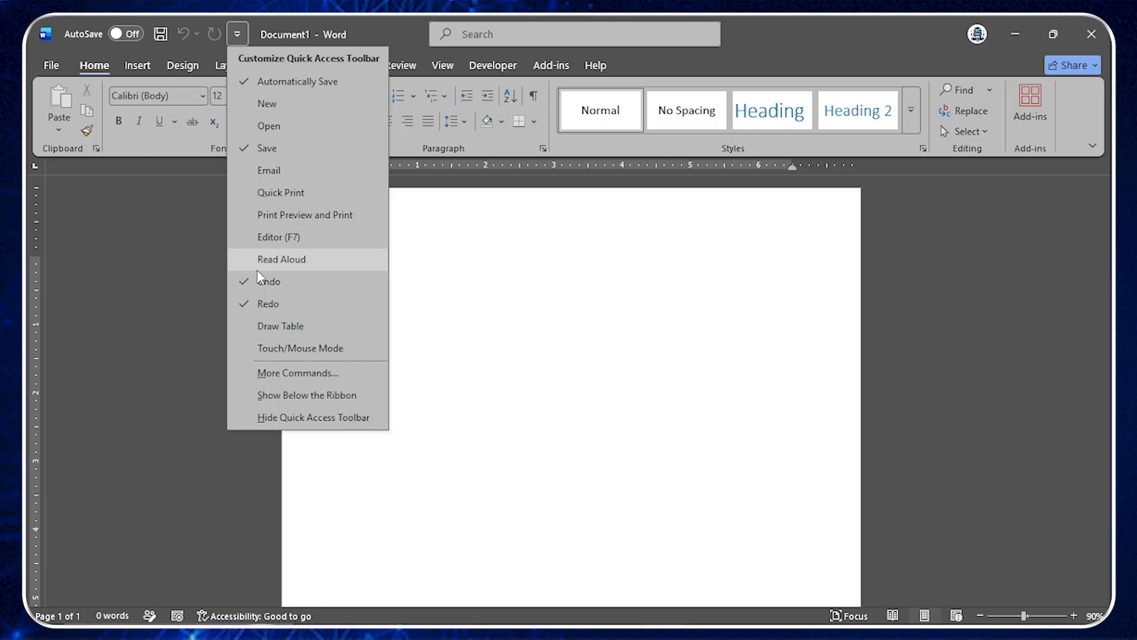
left_click(259, 111)
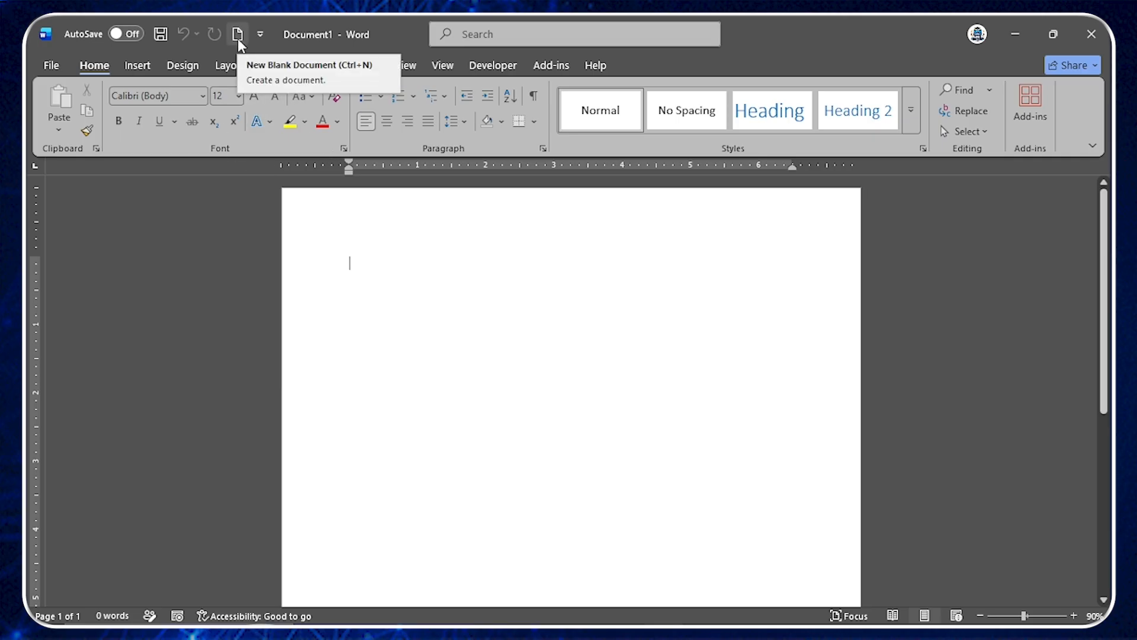
left_click(260, 34)
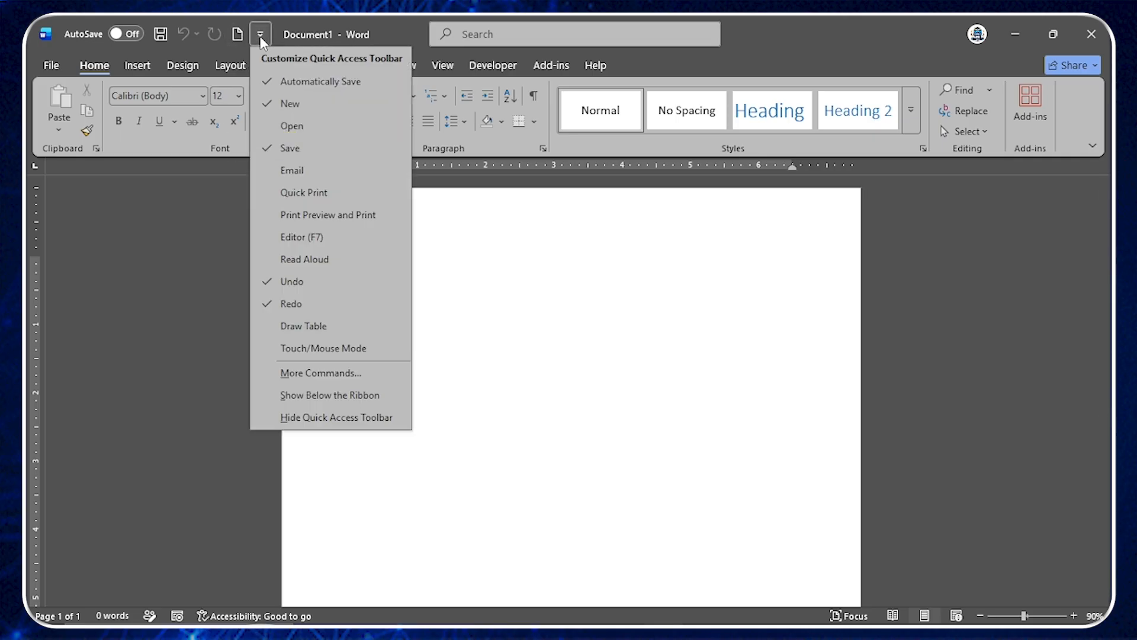
left_click(271, 198)
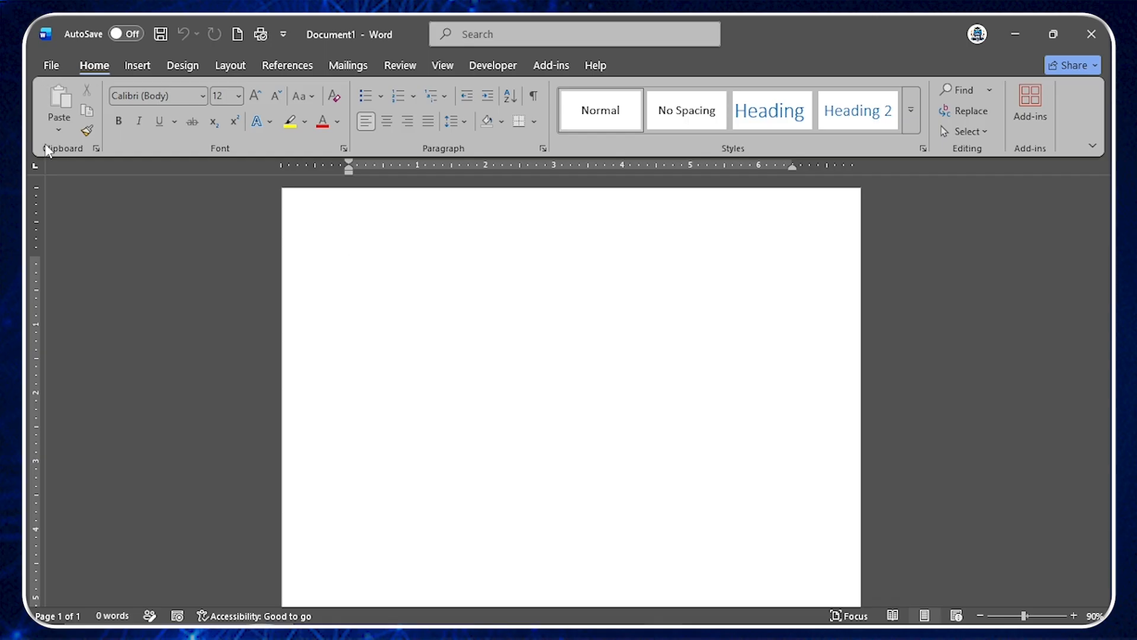
Start saving the blank document and open the file browser for choosing a location on the computer.
left_click(52, 69)
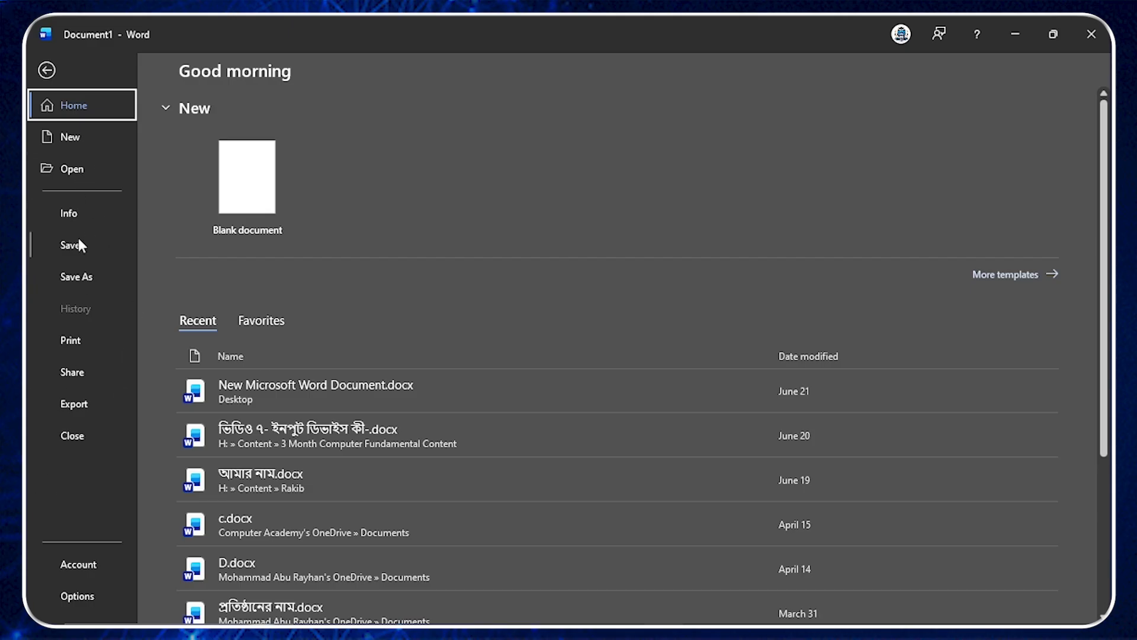
left_click(48, 71)
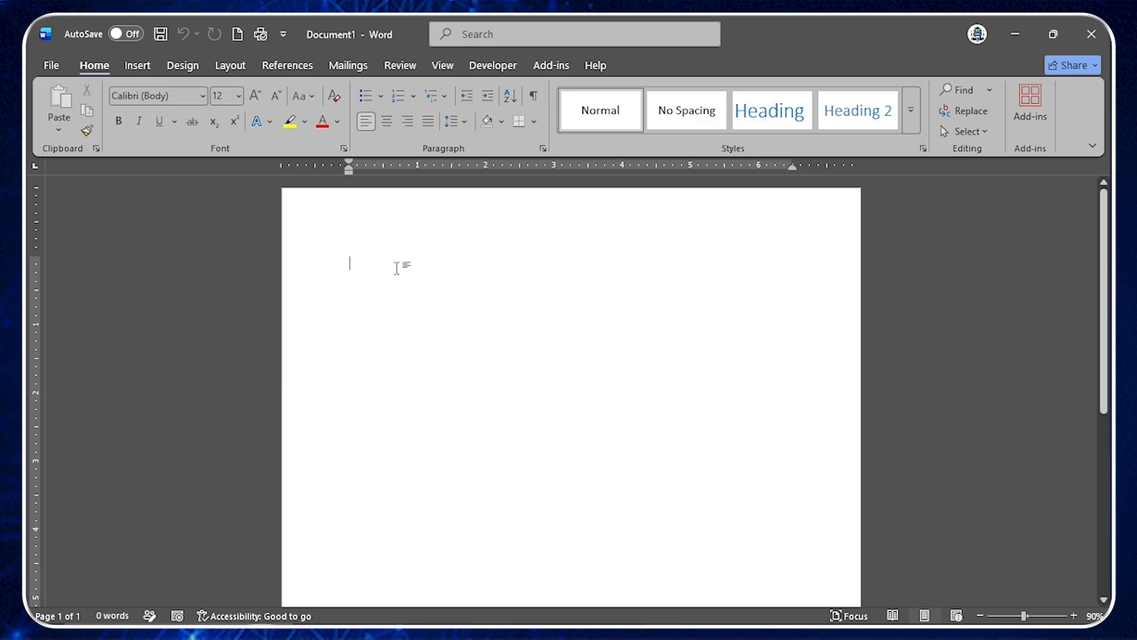
left_click(50, 67)
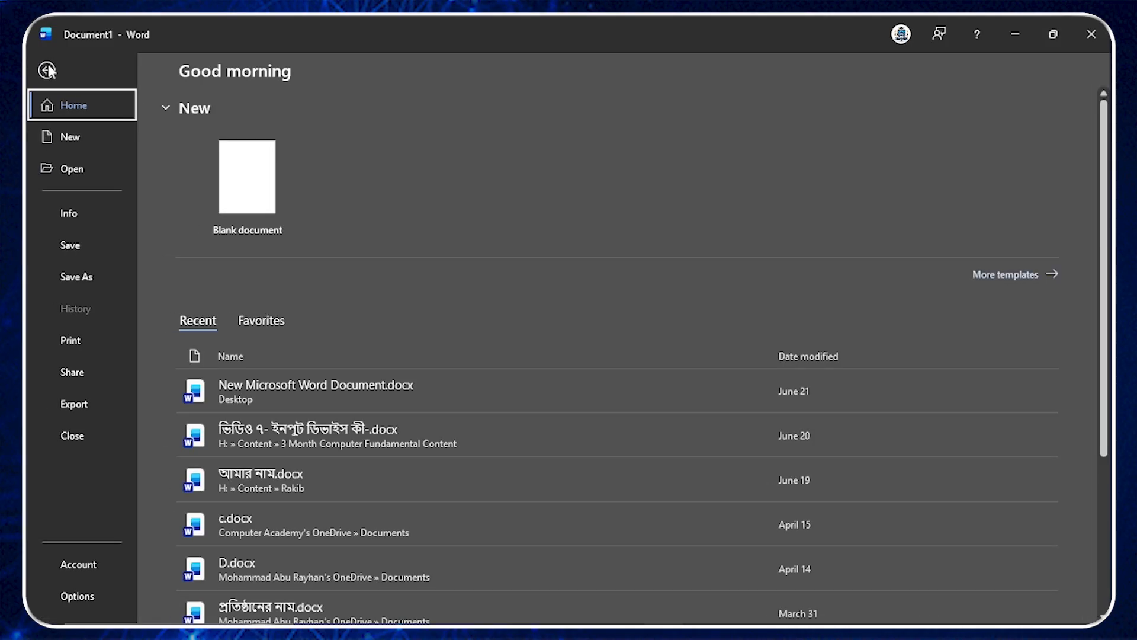
left_click(69, 248)
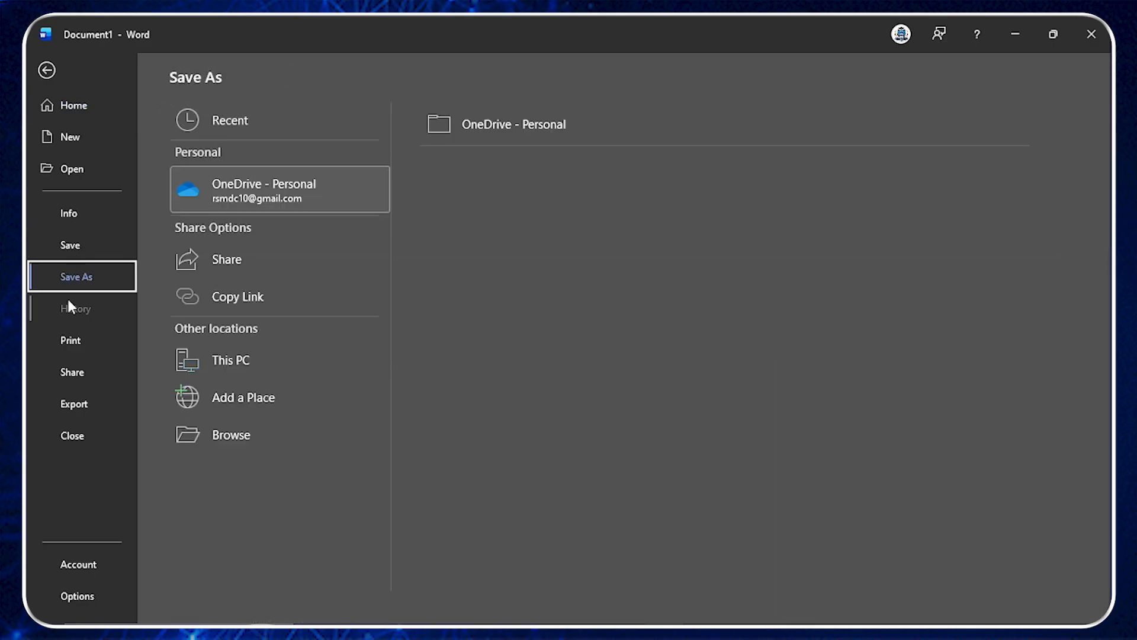
left_click(70, 246)
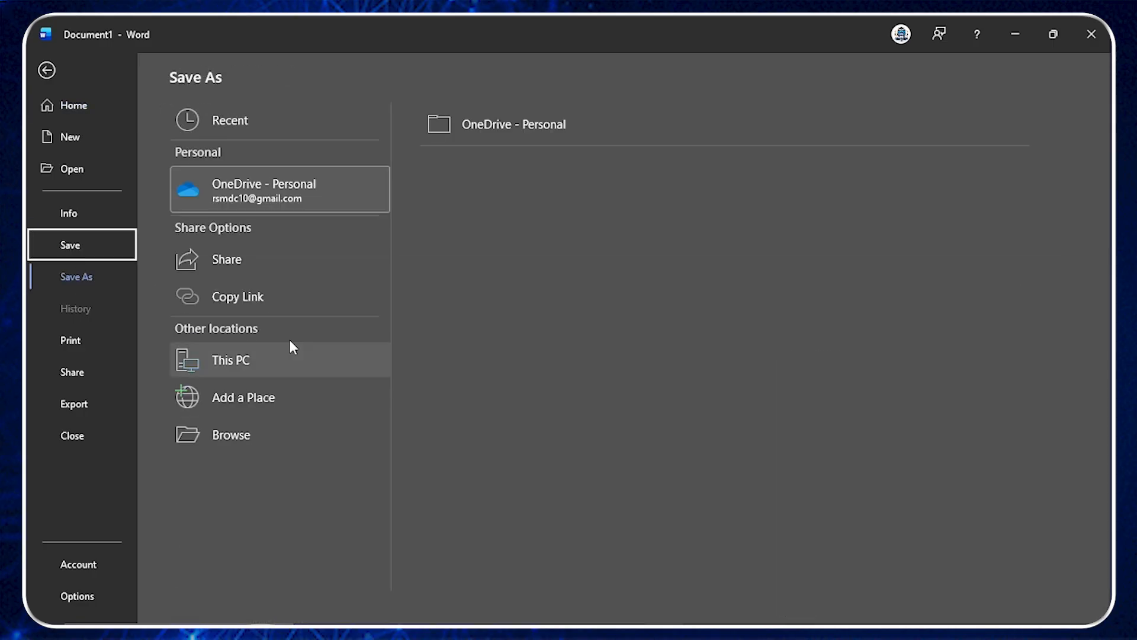
left_click(245, 439)
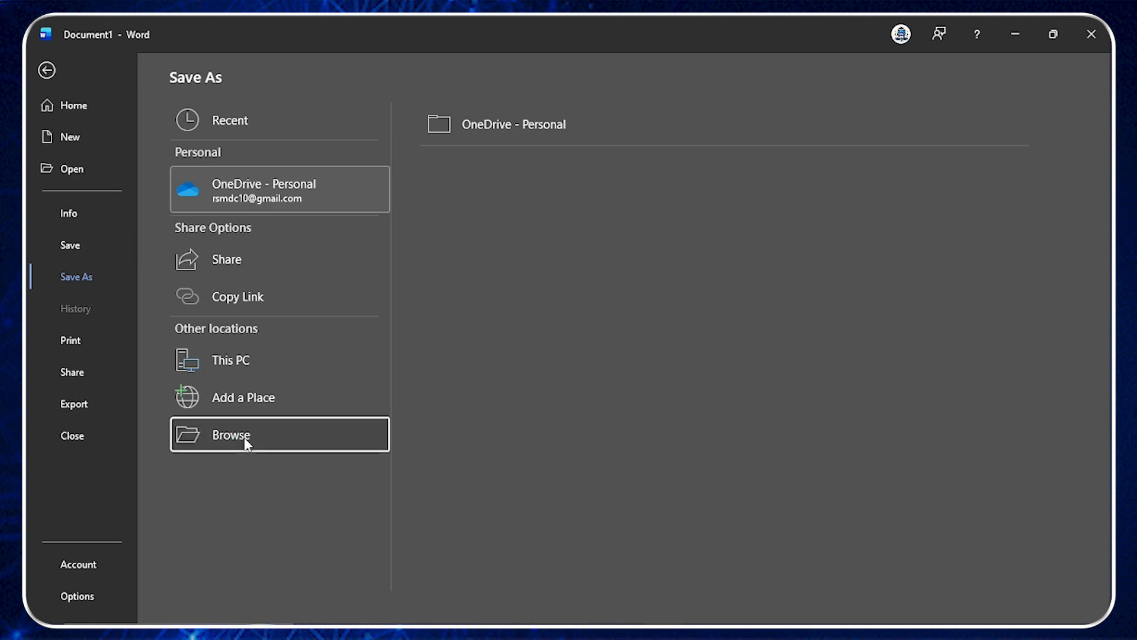
Choose the Computer Academy (H:) drive as the save location.
left_click_drag(154, 224, 155, 120)
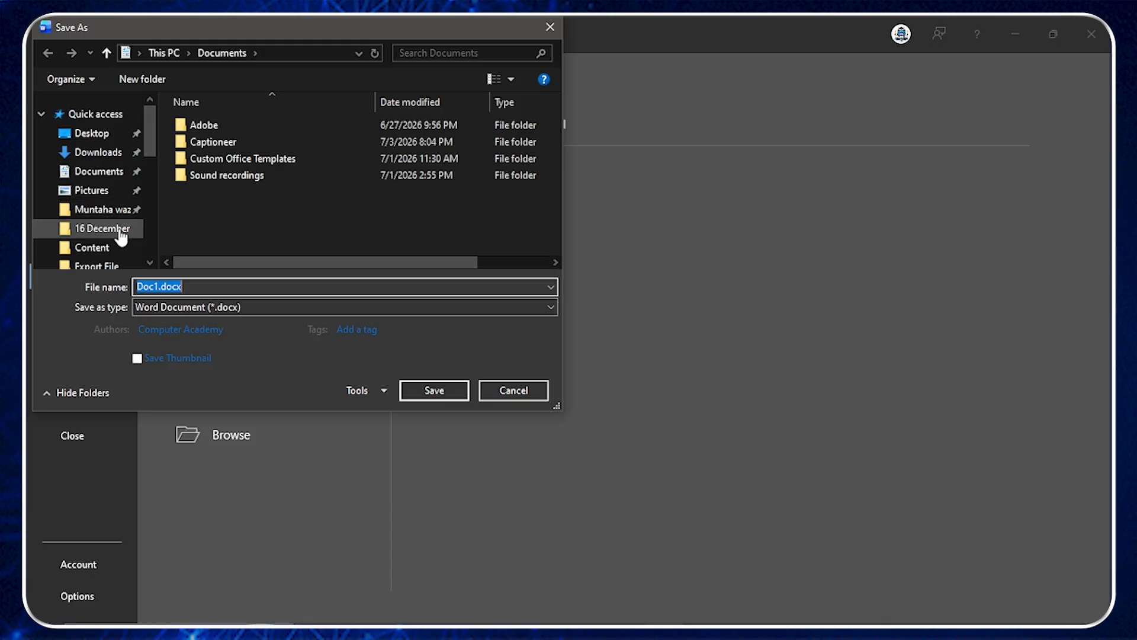
left_click_drag(150, 140, 151, 151)
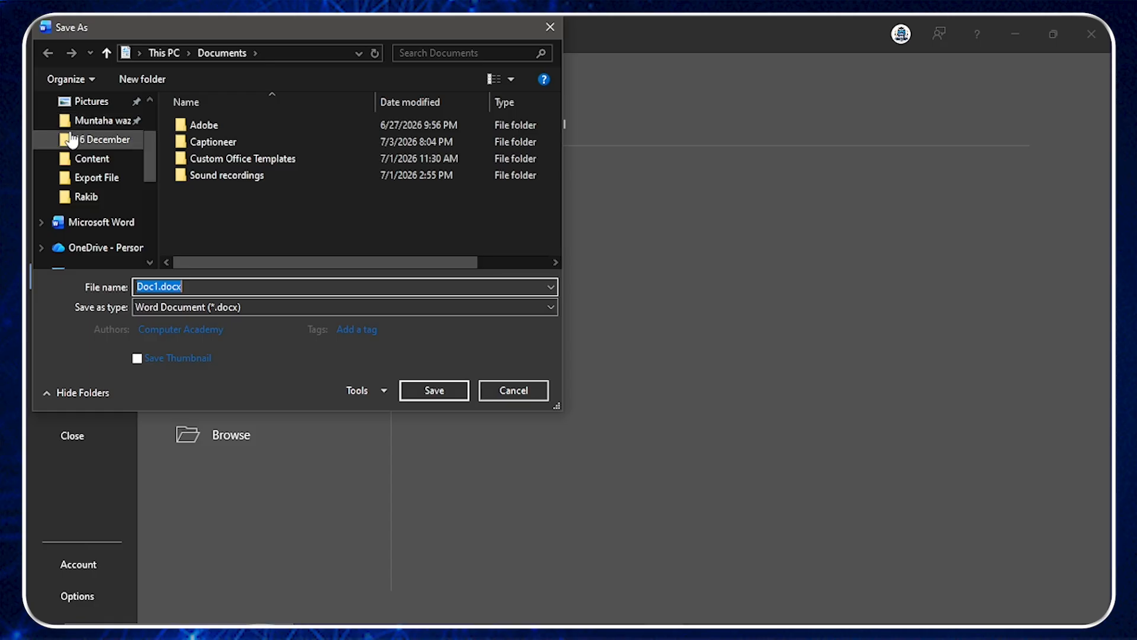
left_click_drag(152, 165, 151, 232)
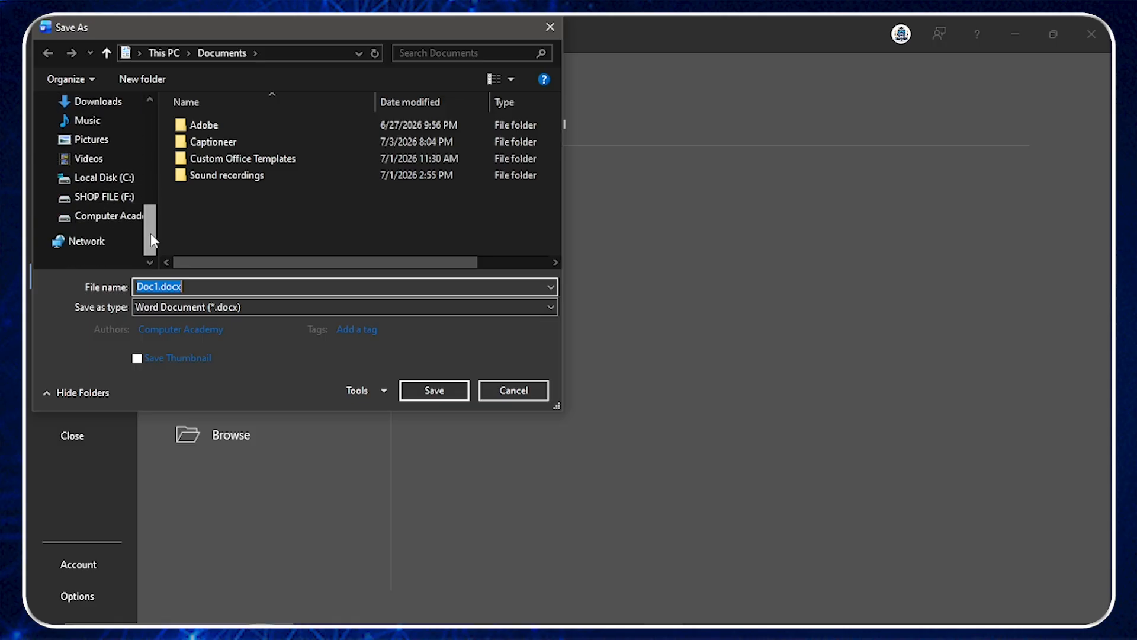
left_click(104, 219)
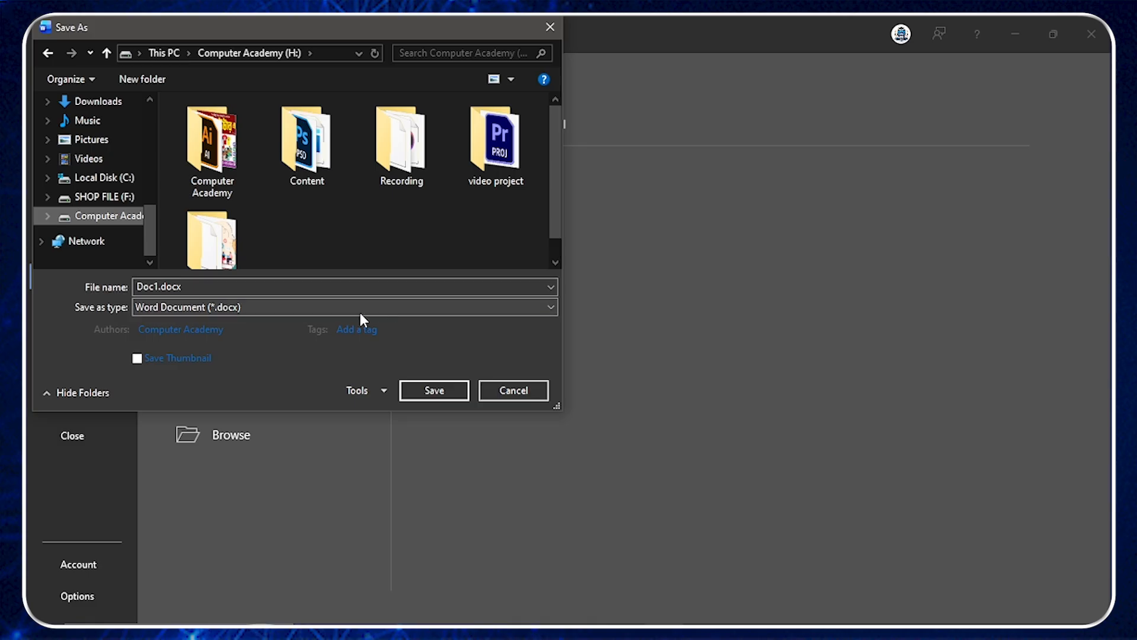
double_click(211, 286)
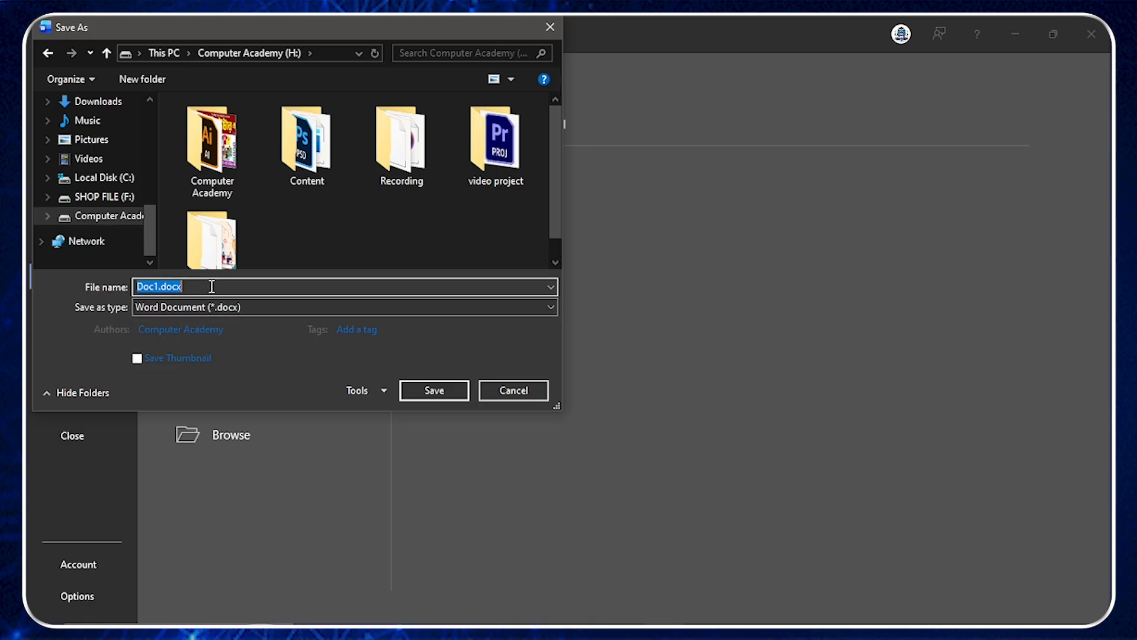
type("Computer Academy")
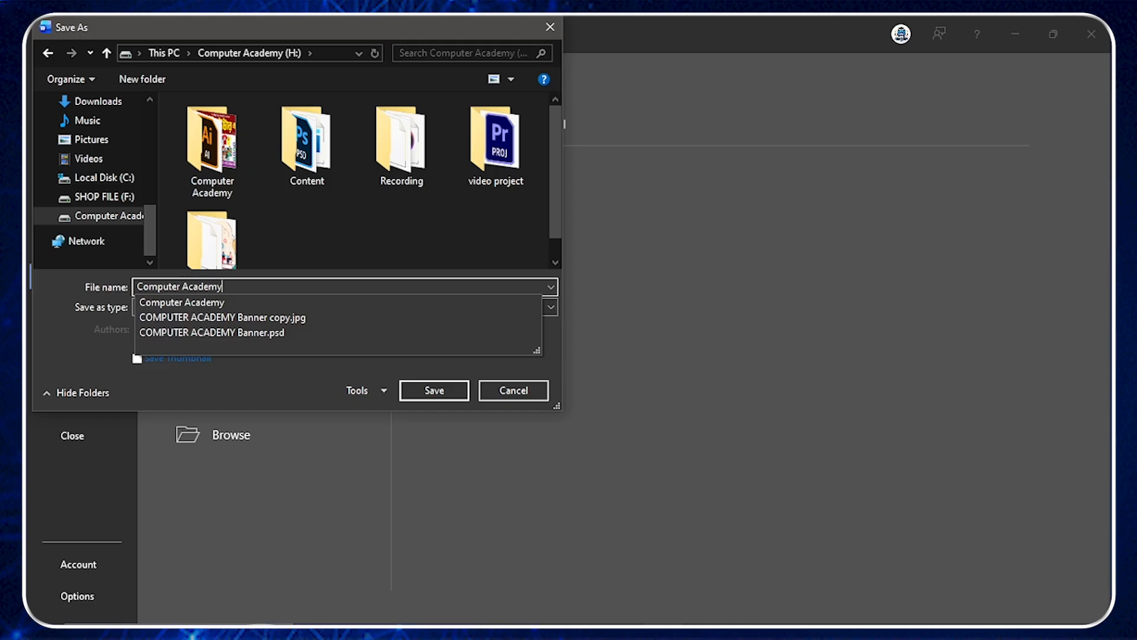
key("Down")
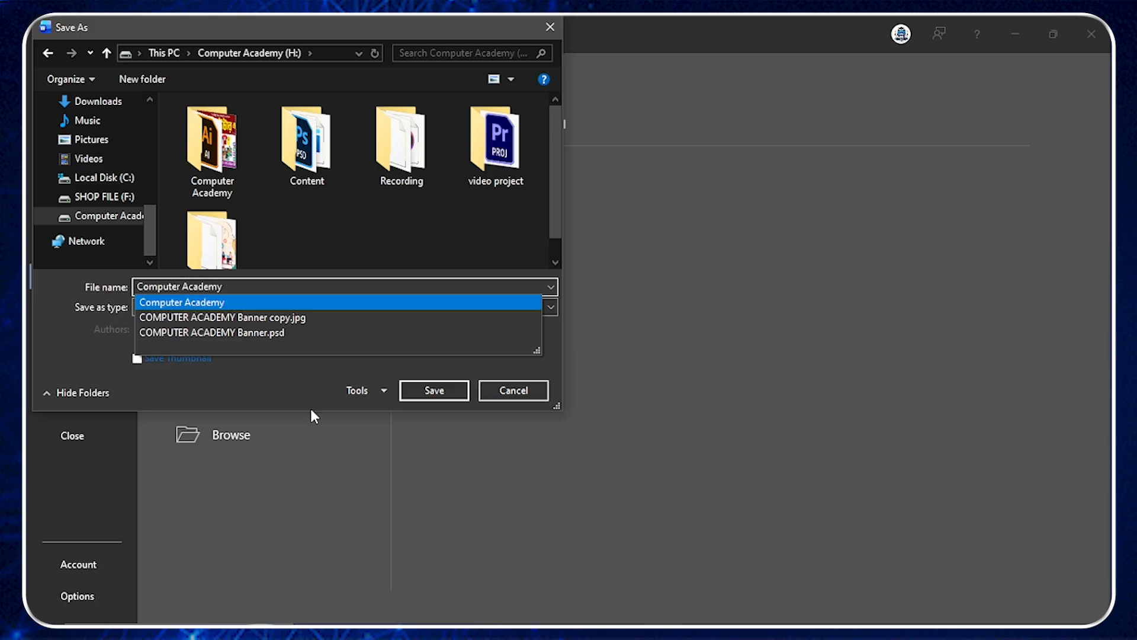
key("Return")
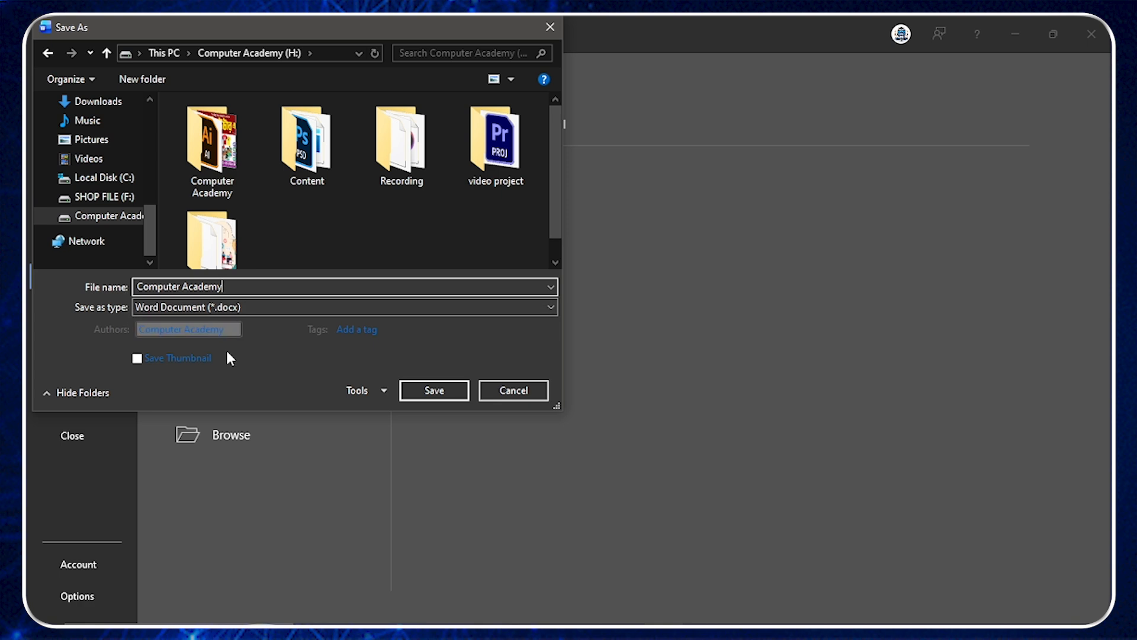
left_click(449, 391)
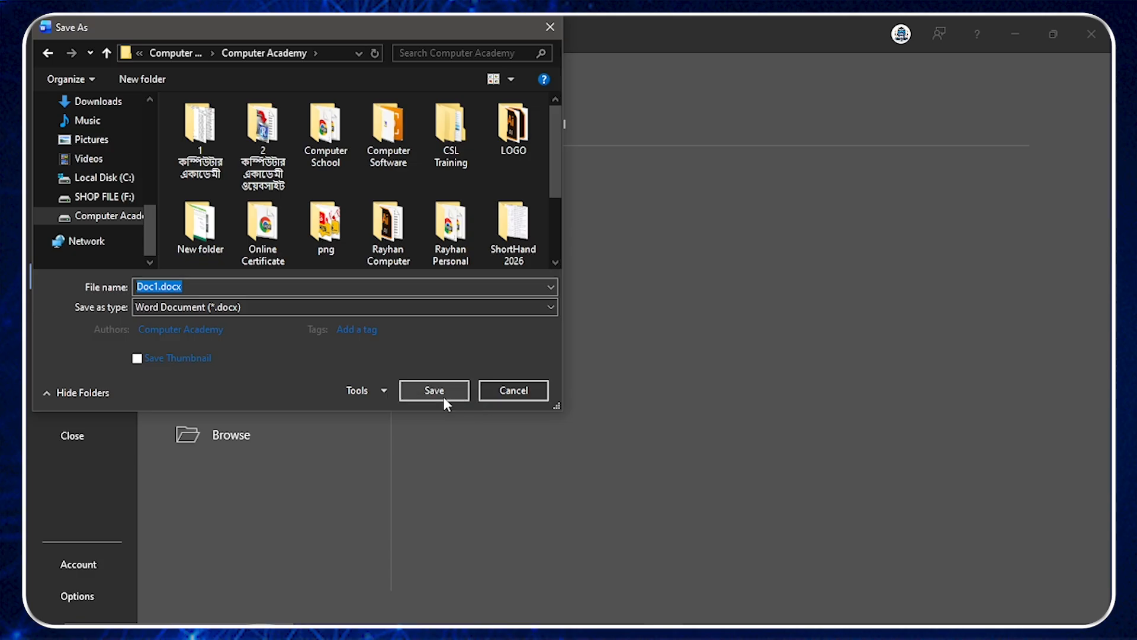
left_click(514, 390)
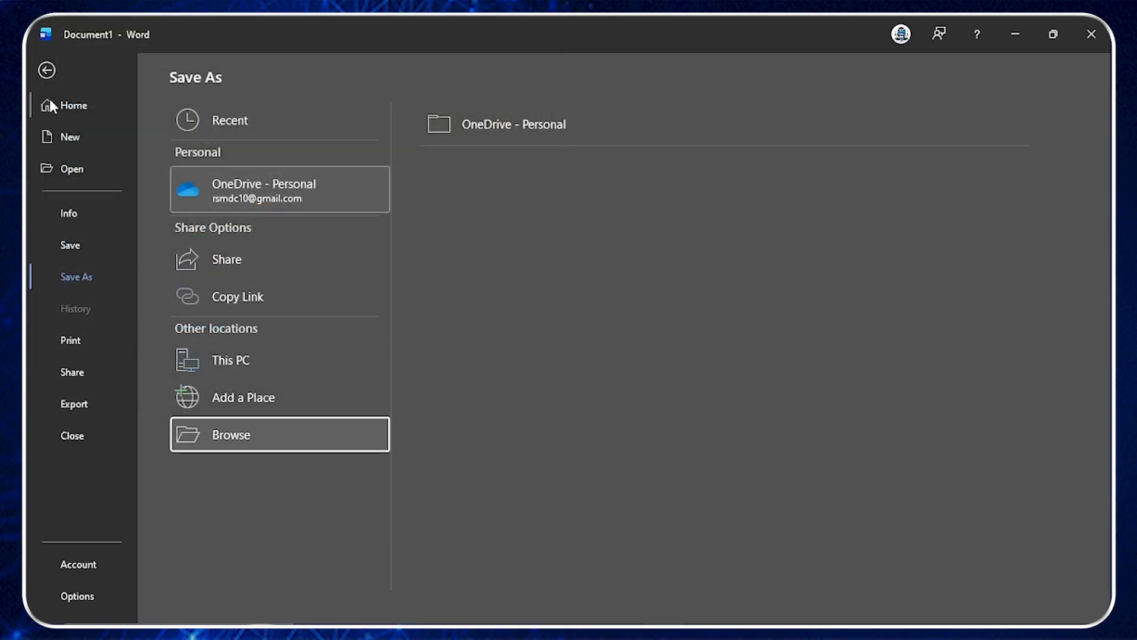
Start saving the document again and browse to the Computer Academy (H:) drive as the save location.
left_click(44, 68)
left_click(51, 64)
left_click(76, 244)
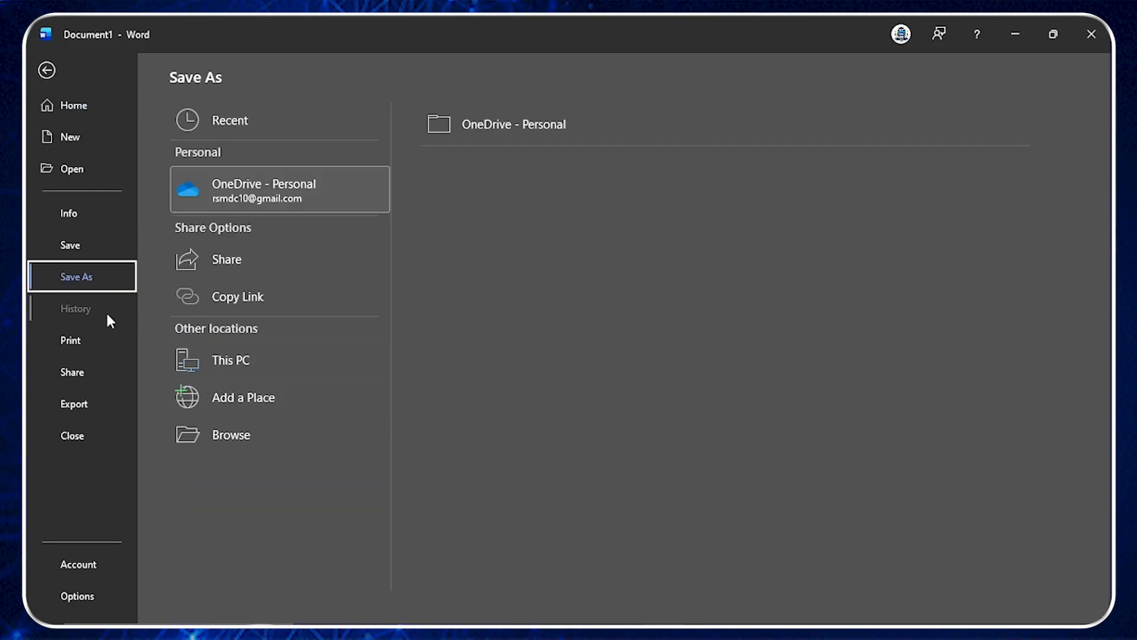
left_click(98, 248)
left_click(216, 438)
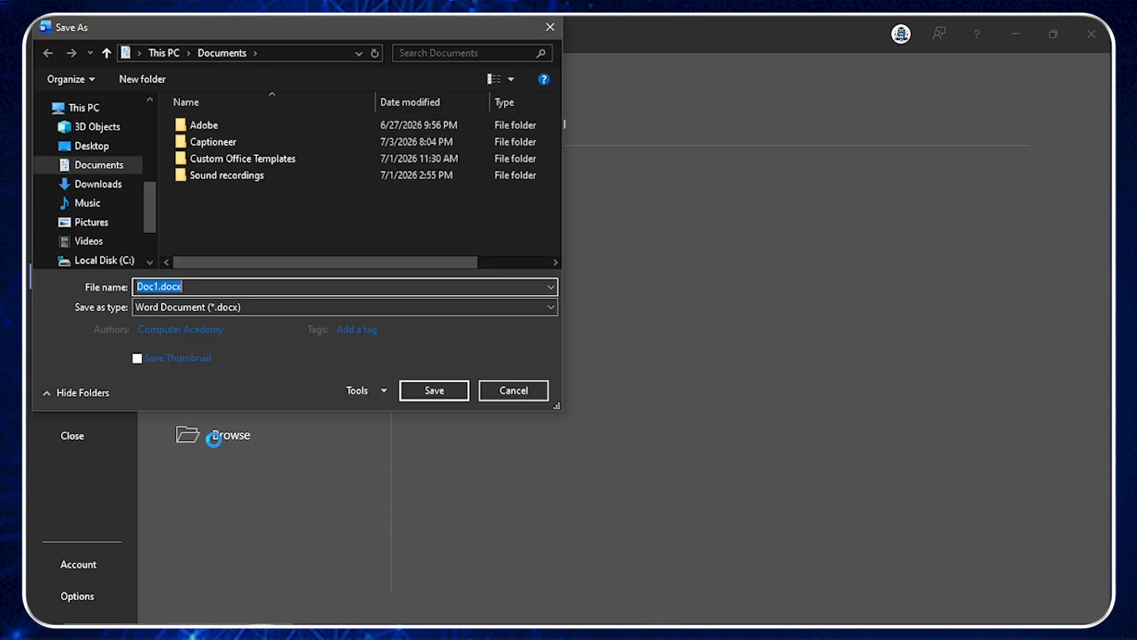
scroll(152, 219, "down", 3)
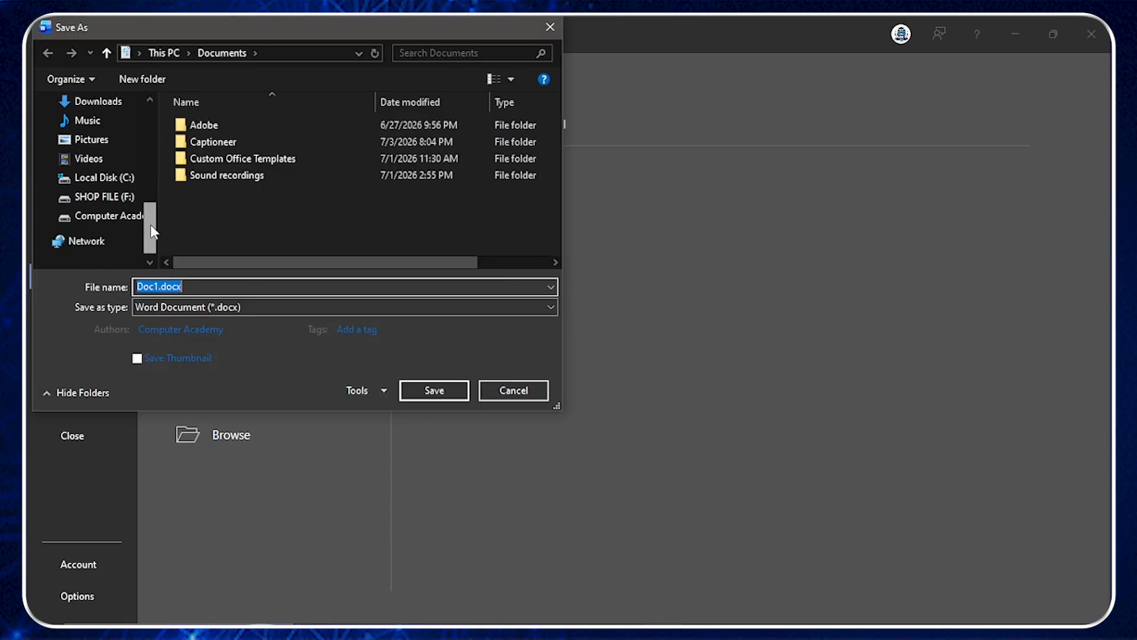
left_click(113, 216)
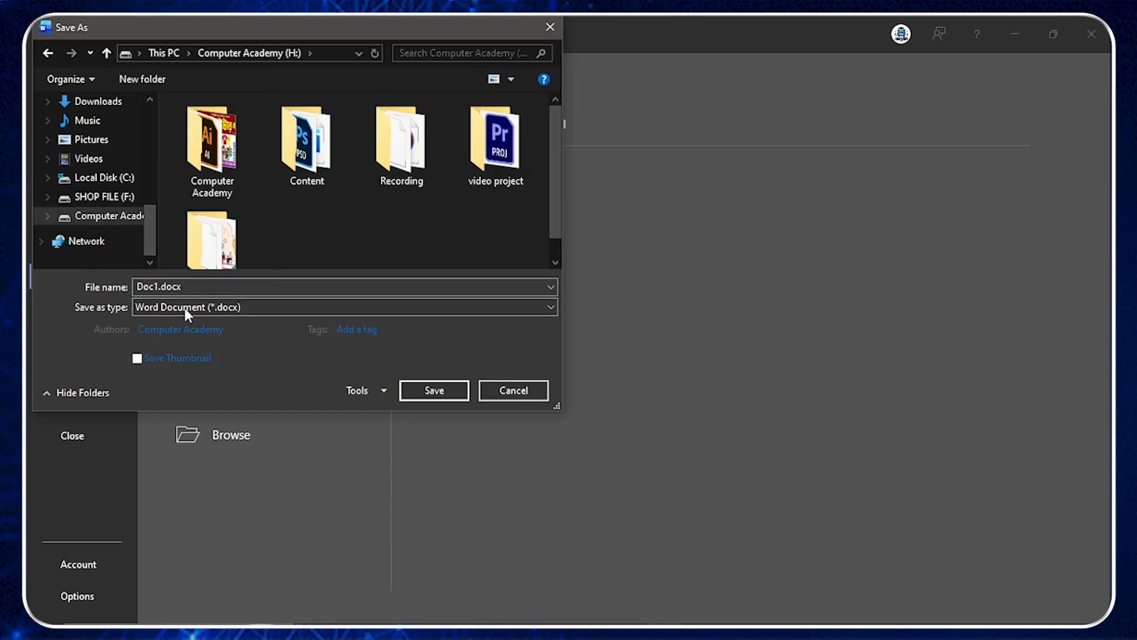
Try to save the document as Computer Academy directly on the H: drive, and return to that drive's root.
left_click(184, 288)
type("Computer Academy")
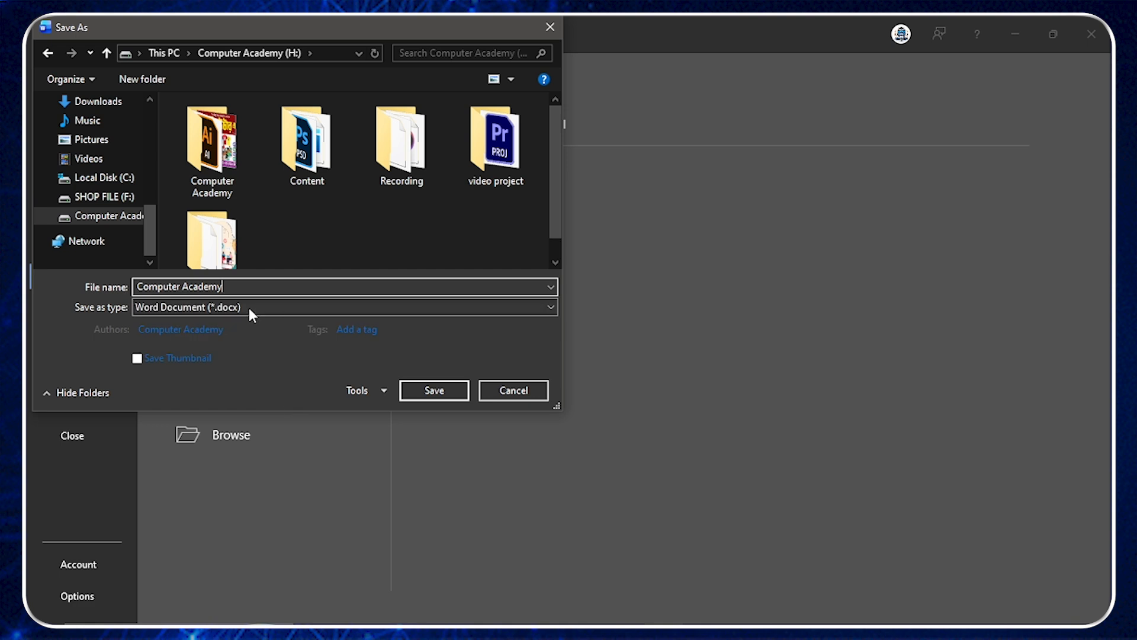
left_click(448, 391)
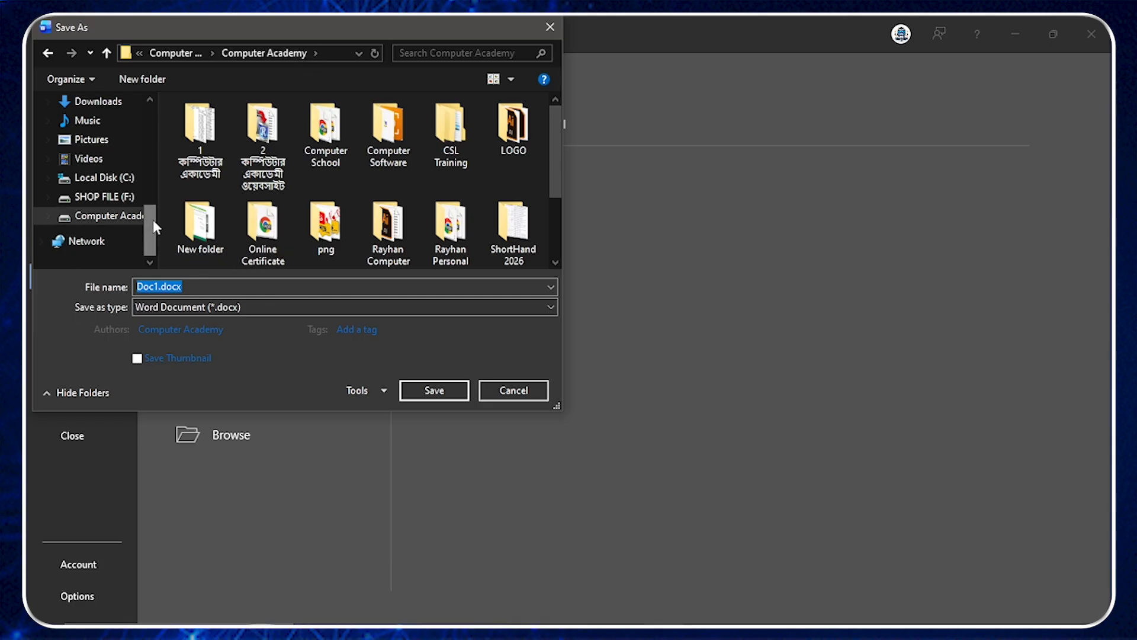
mouse_move(147, 226)
left_mouse_down()
mouse_move(151, 134)
mouse_move(155, 244)
left_mouse_up()
left_click(105, 196)
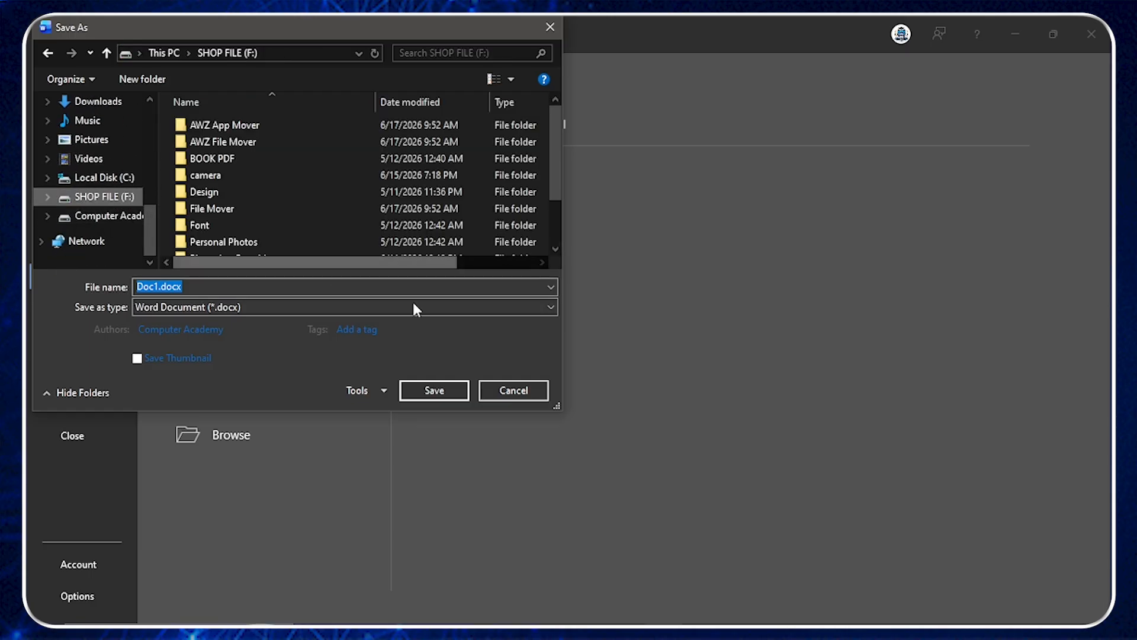
left_click(114, 216)
right_click(307, 237)
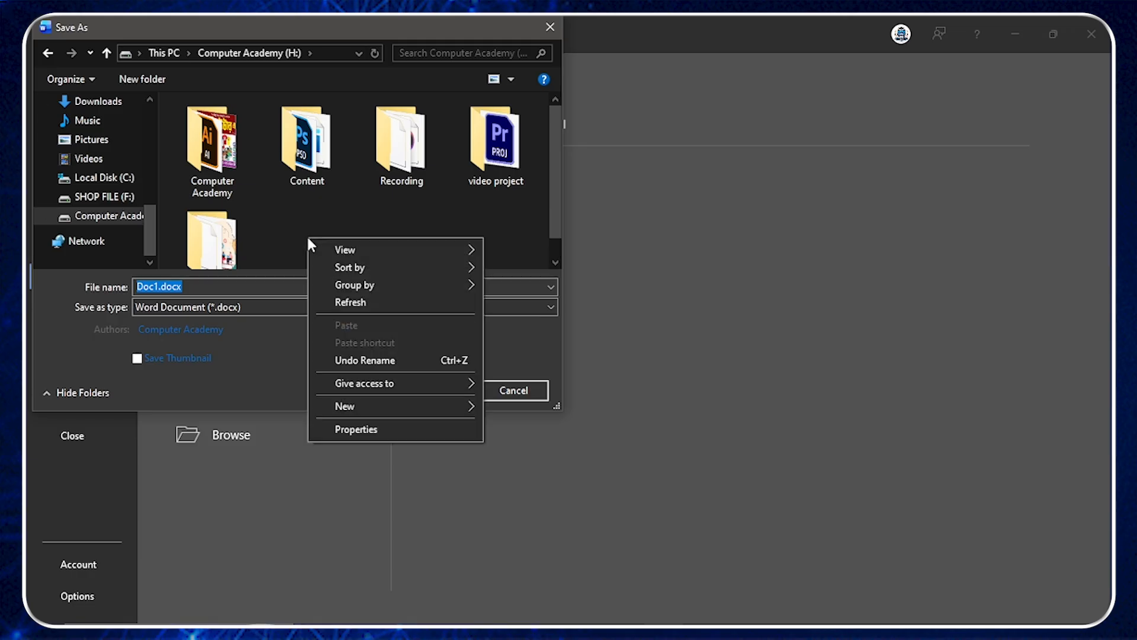
mouse_move(381, 408)
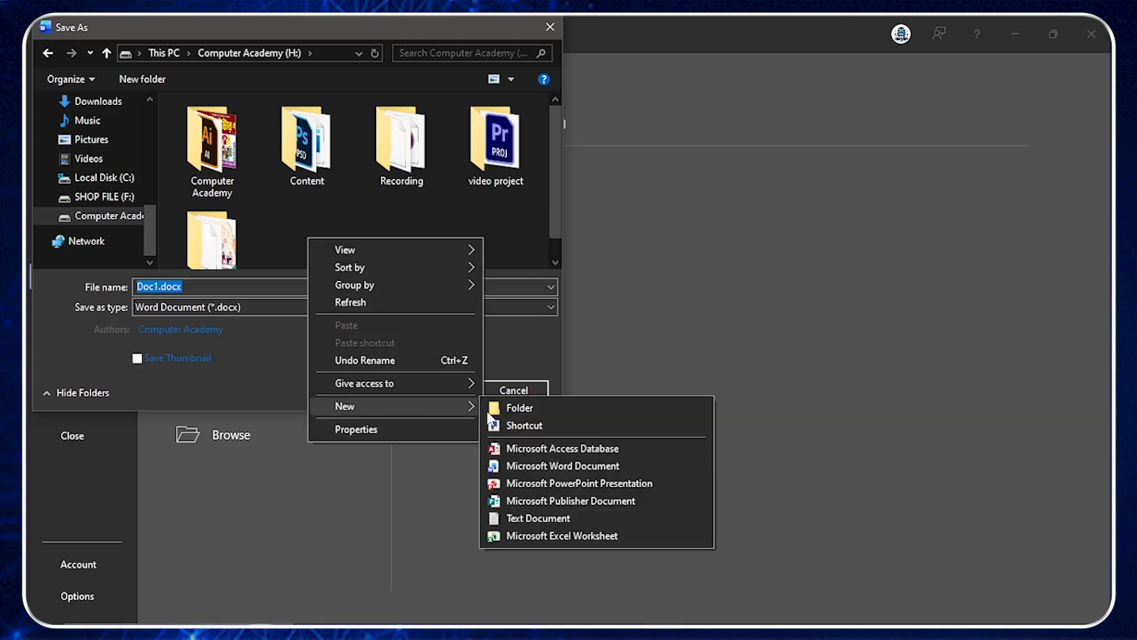
left_click(521, 407)
left_click(410, 245)
left_click(322, 231)
key("Delete")
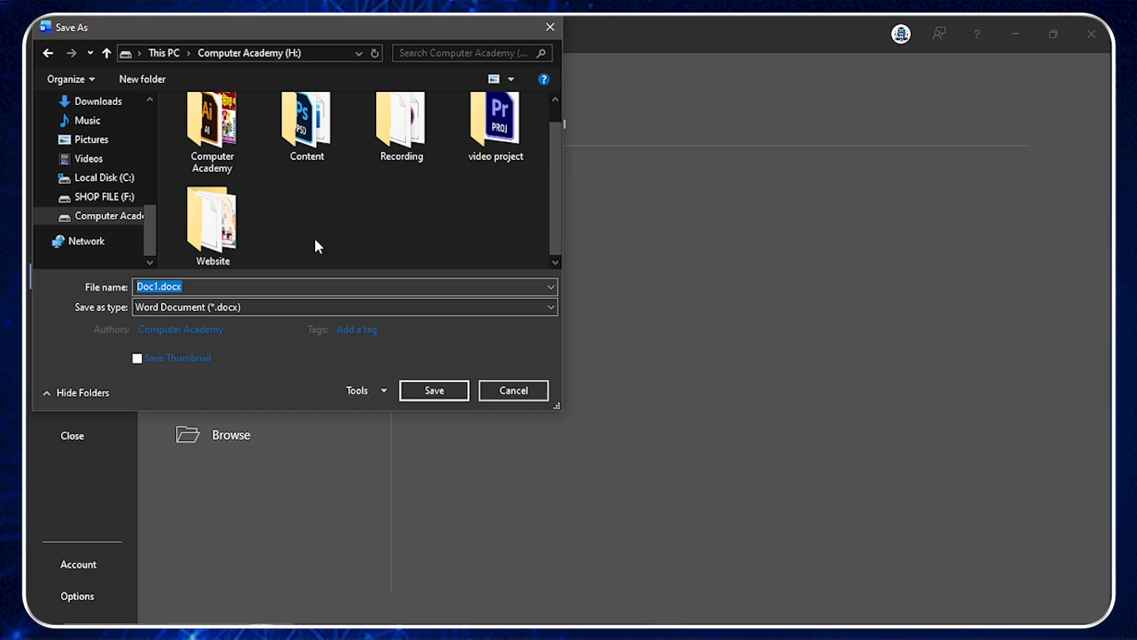
Create a new folder named Word on the Computer Academy (H:) drive.
right_click(317, 197)
mouse_move(385, 370)
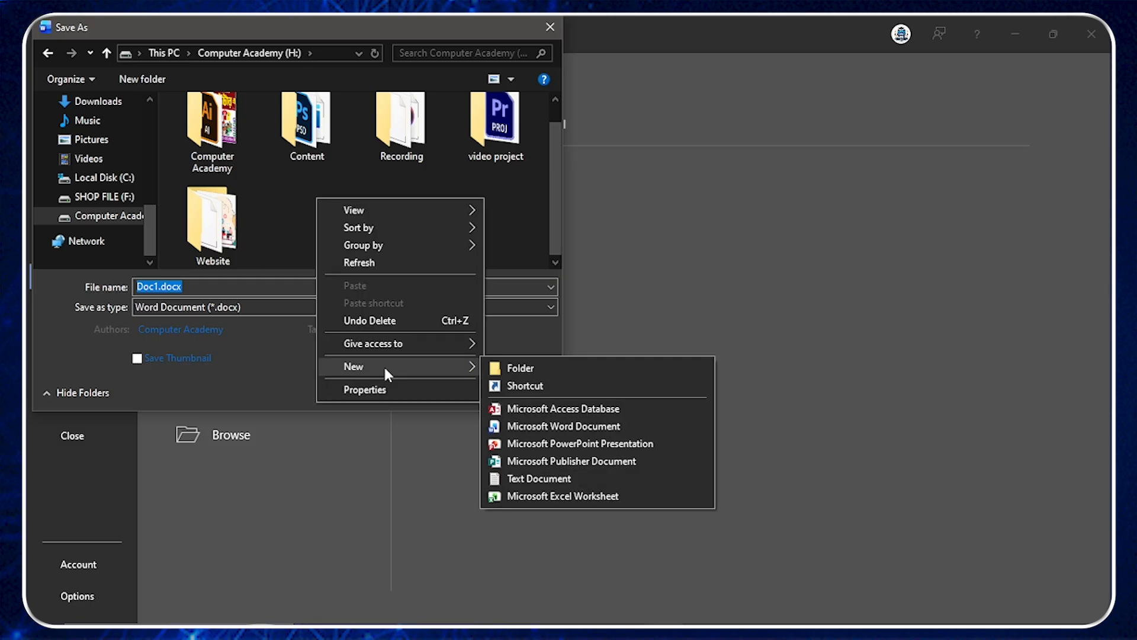
left_click(513, 365)
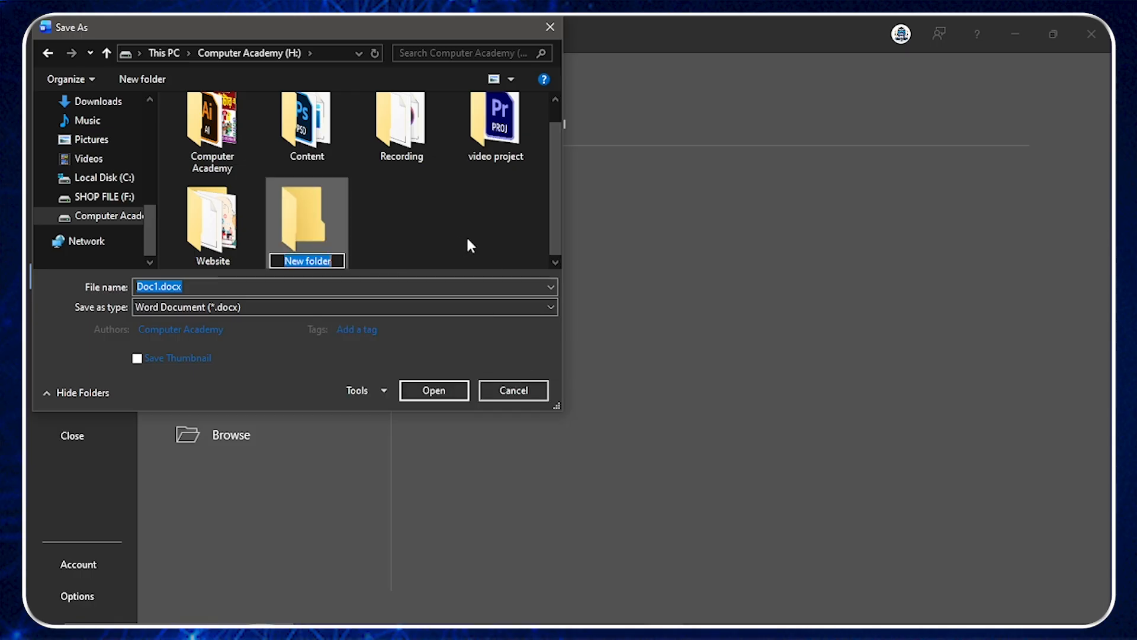
type("Word")
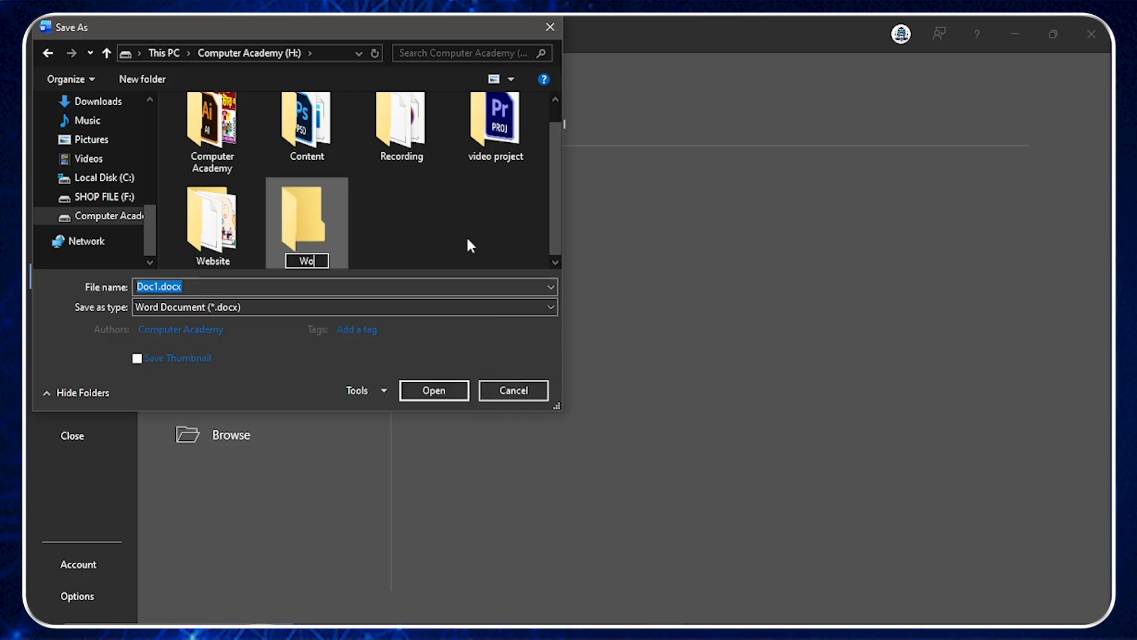
left_click(415, 215)
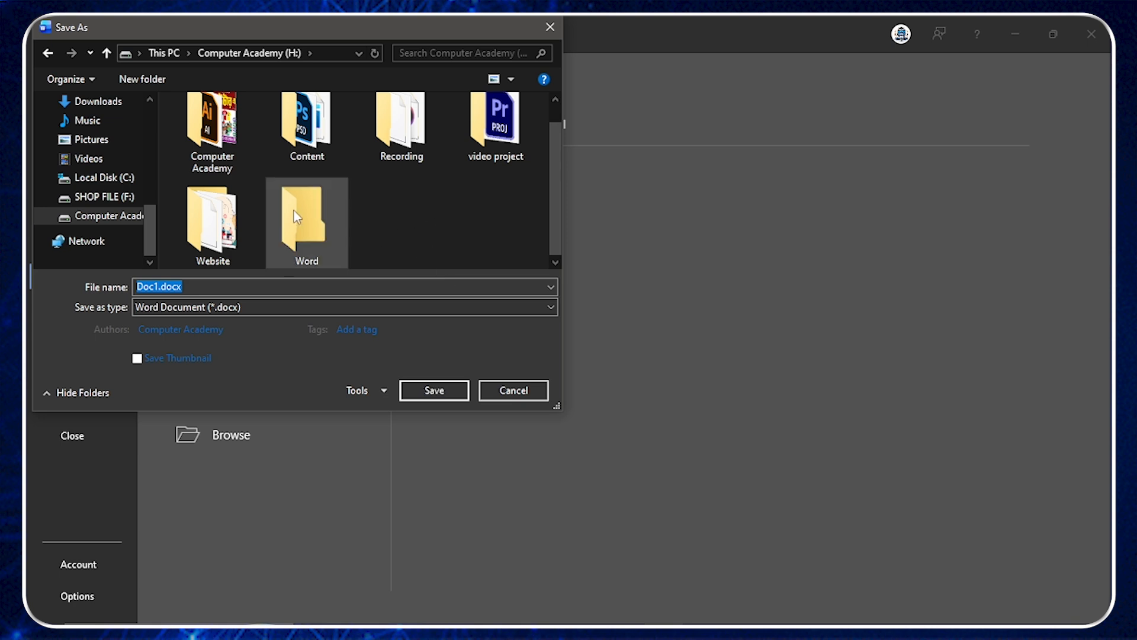
Save the document as Computer Academy in the Word folder, as a Word Document (*.docx).
left_click(294, 211)
left_click(422, 391)
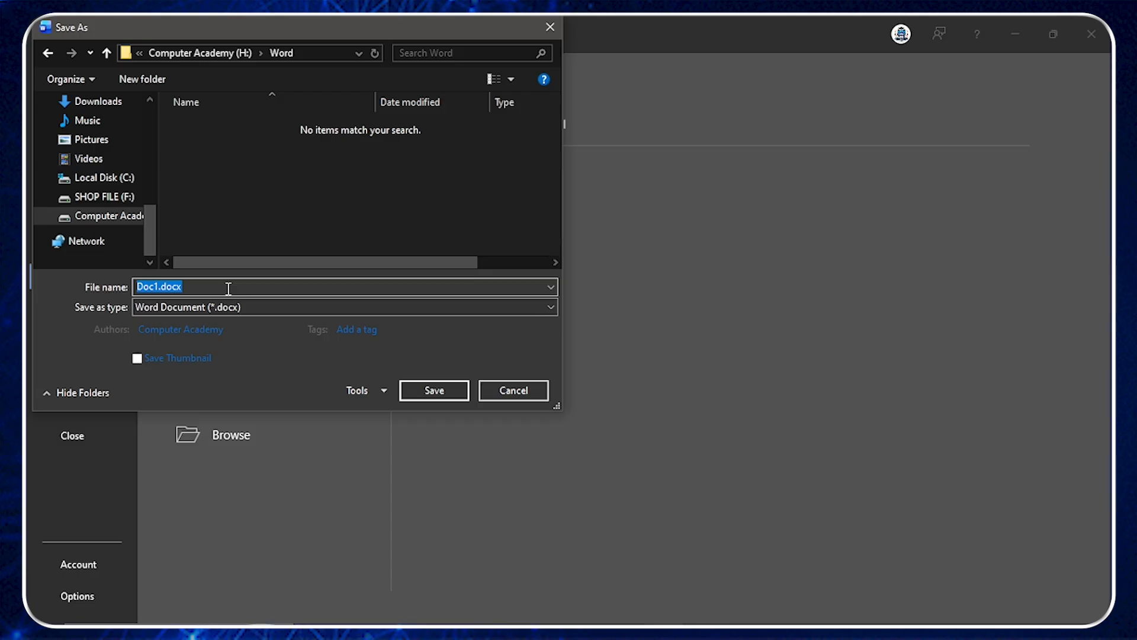
left_click_drag(197, 289, 122, 288)
type("Computer Academy")
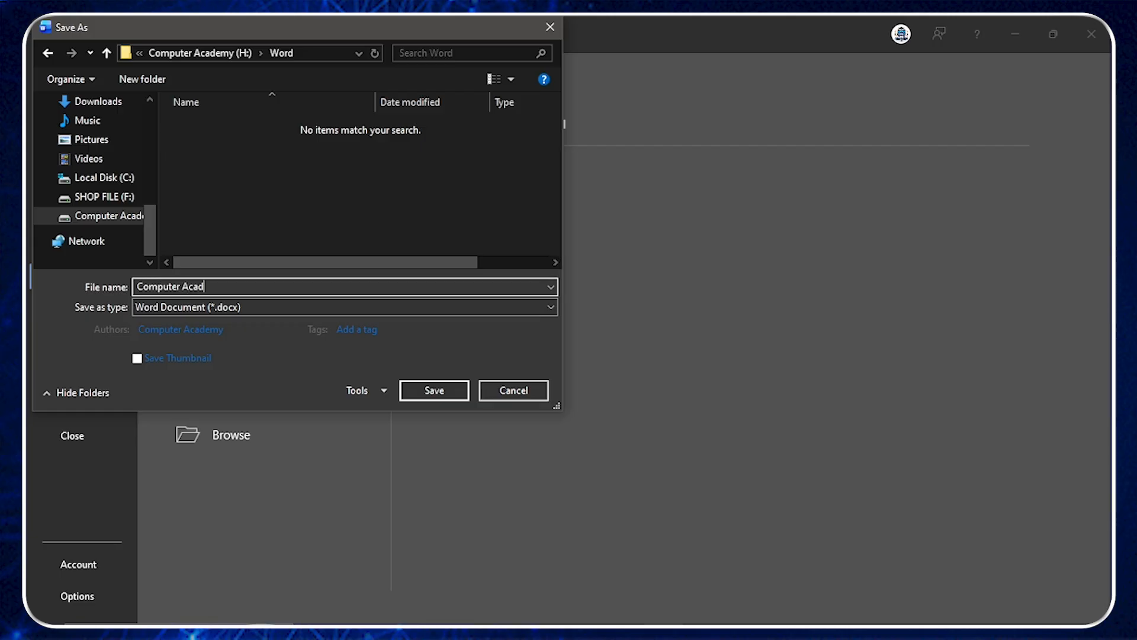
left_click(444, 390)
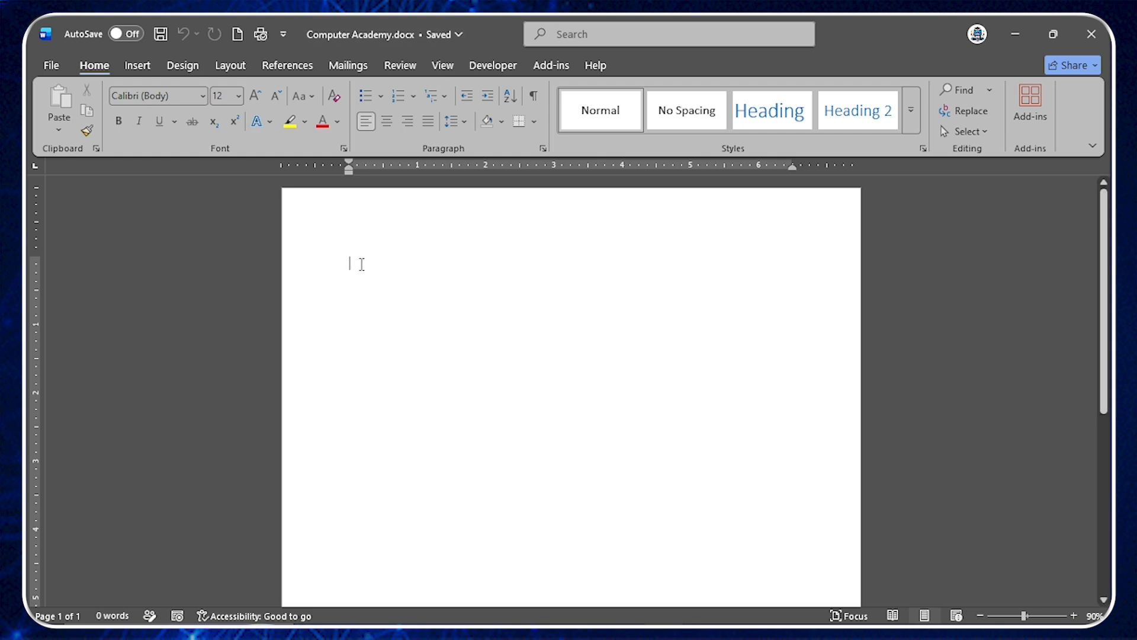
Enter the text Computer Academy.docx on the first line of the blank document, correcting any mistyped letters.
type("C")
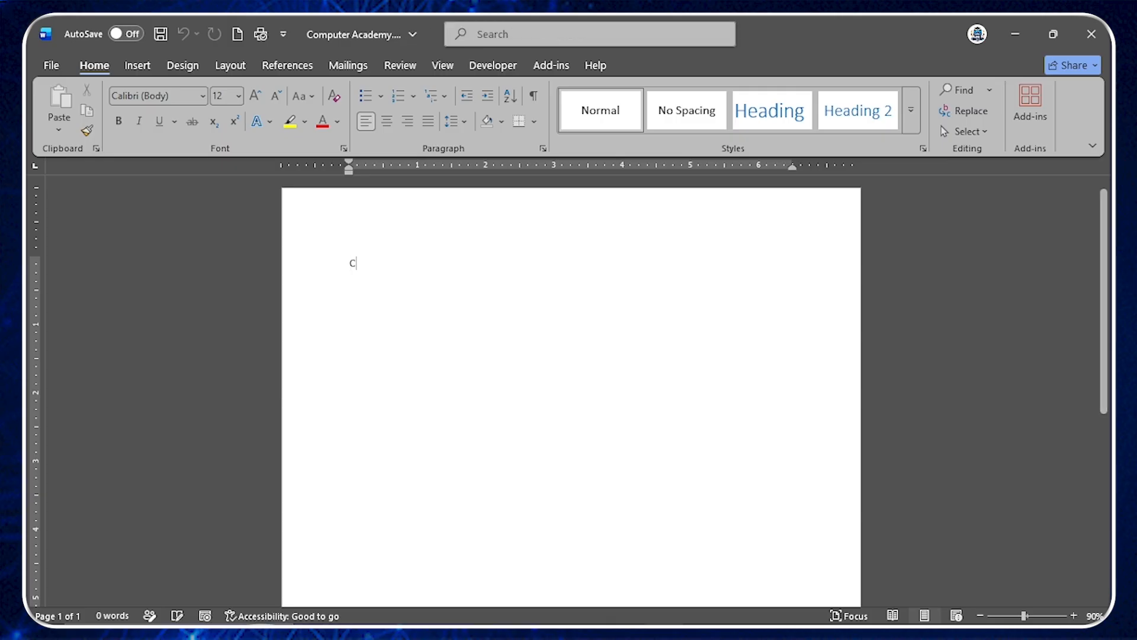
type("onputert ")
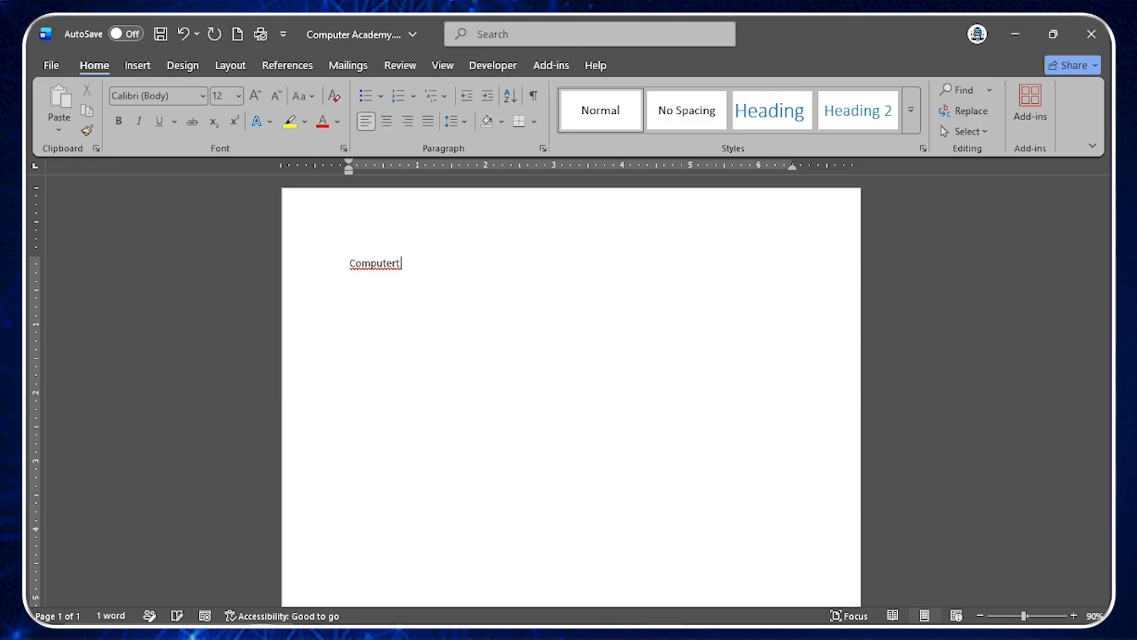
type("r Academy.Do")
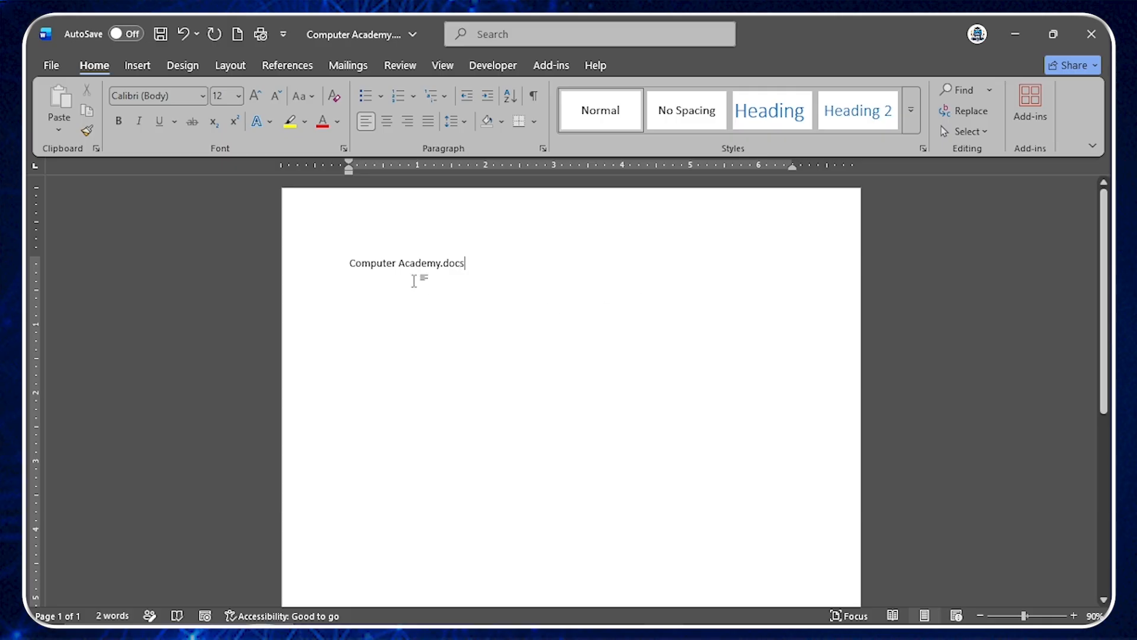
scroll(402, 260, "up", 8, "ctrl")
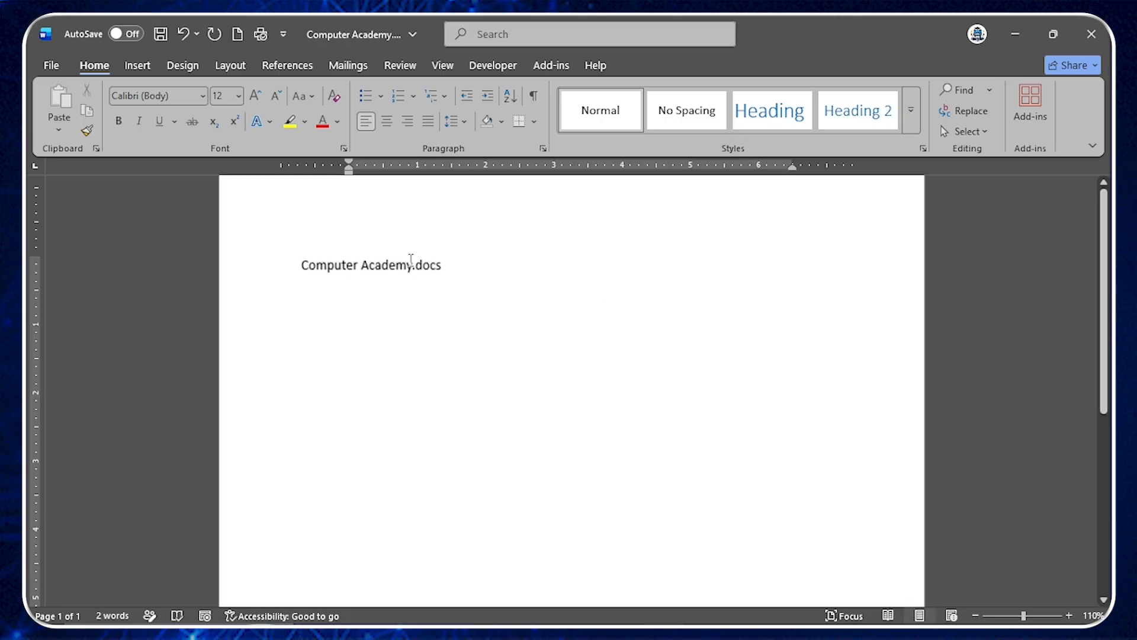
scroll(233, 240, "up", 1, "ctrl")
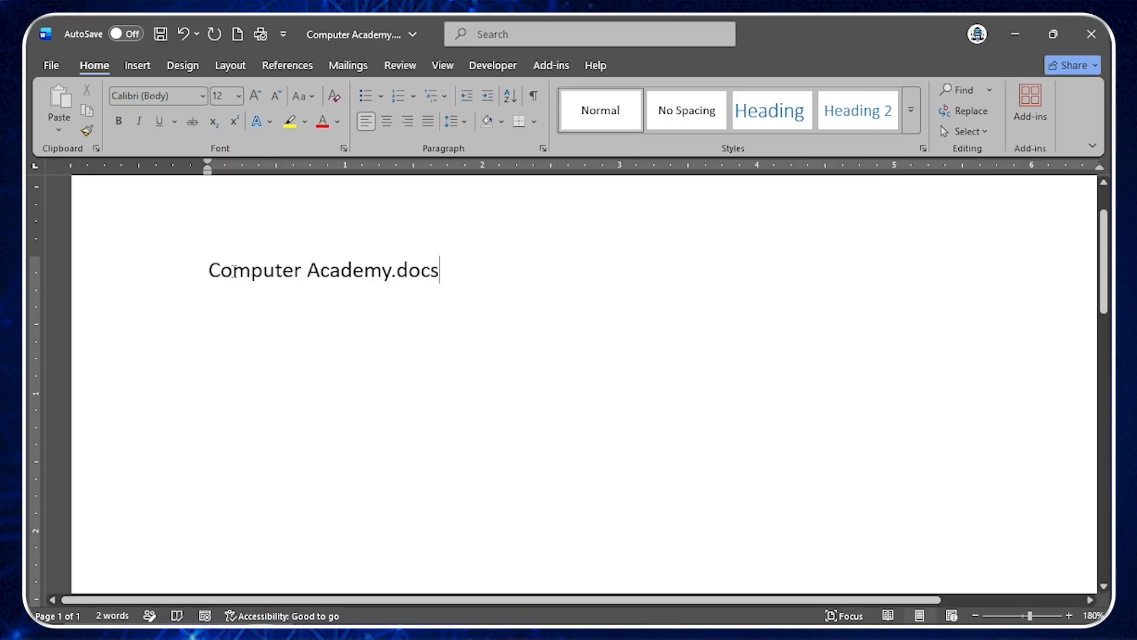
scroll(283, 278, "up", 4, "ctrl")
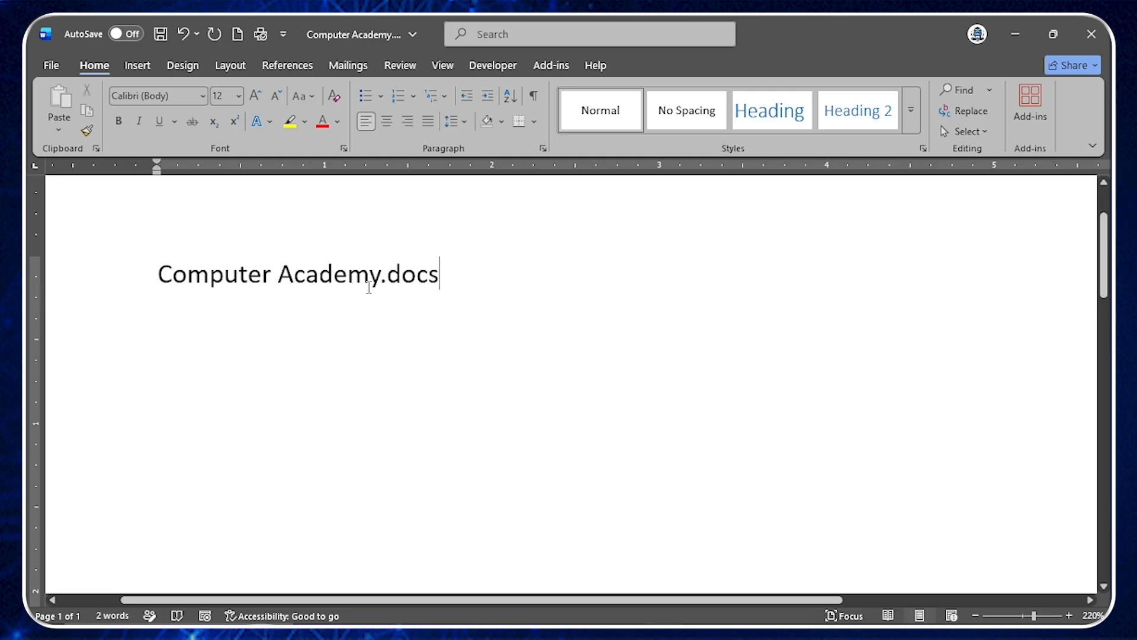
key("BackSpace")
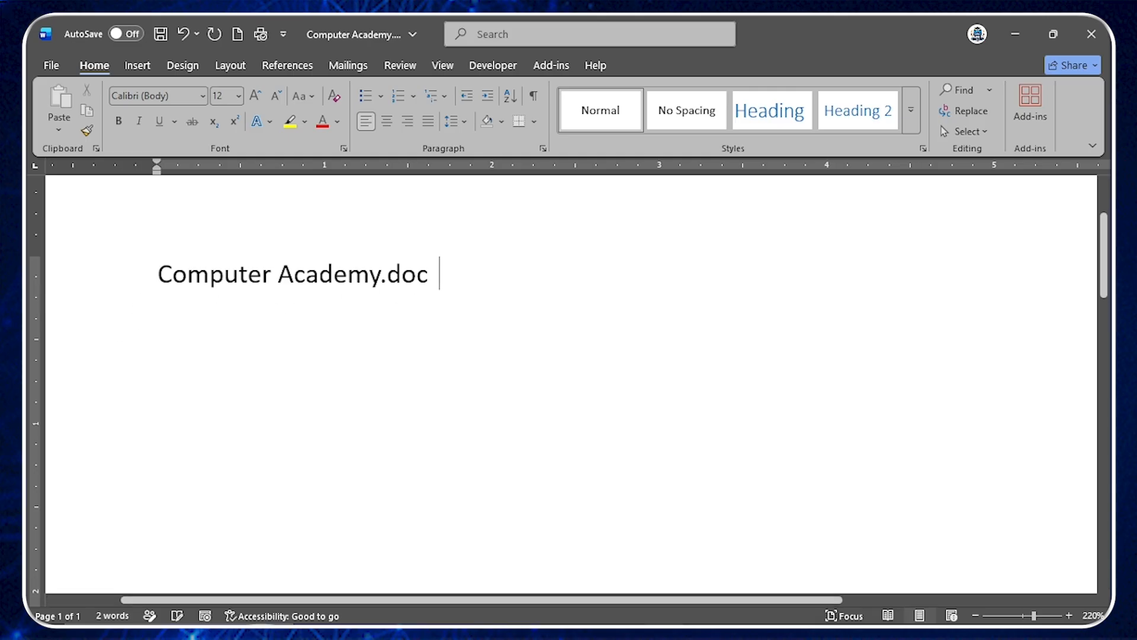
type("x")
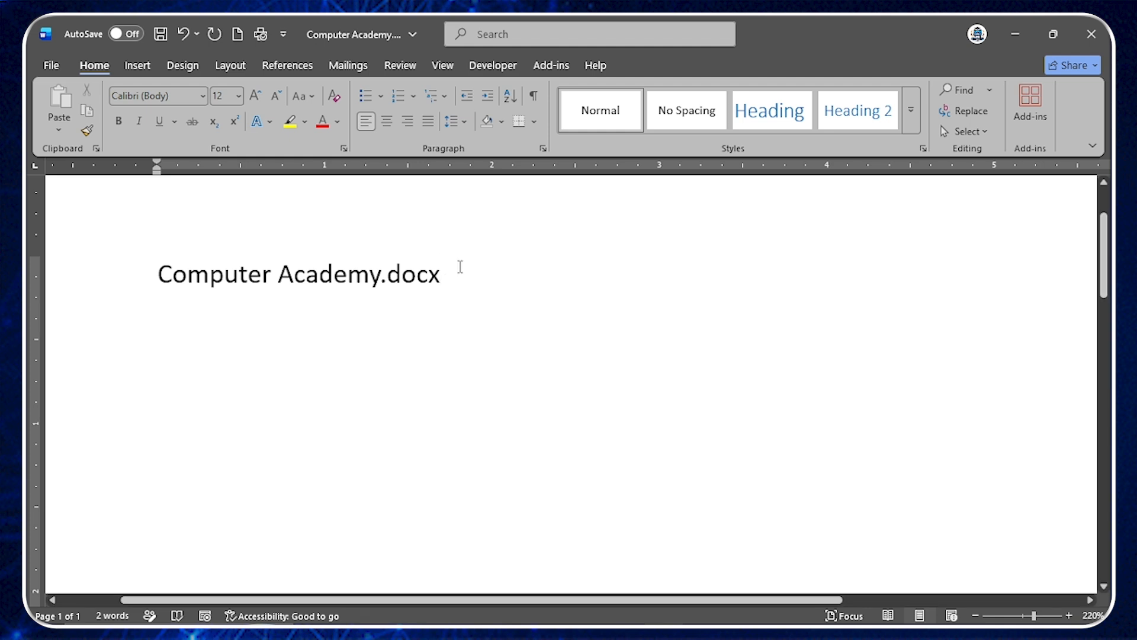
View the document's file name and location details, and select the docx extension and the Computer Academy name in the typed line.
left_click(393, 33)
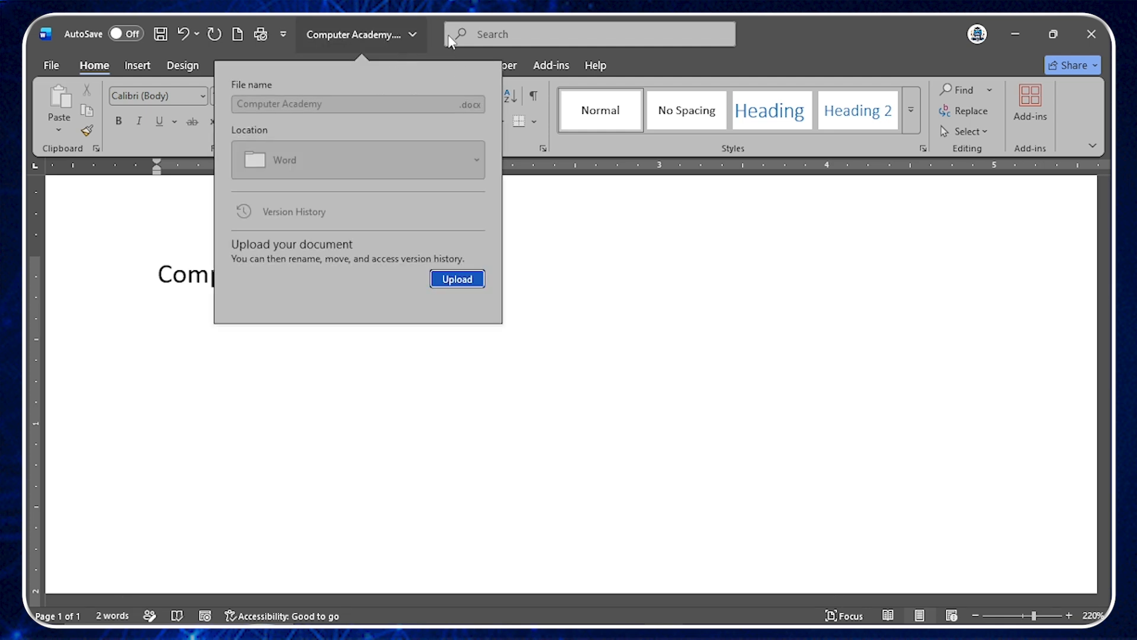
left_click(439, 41)
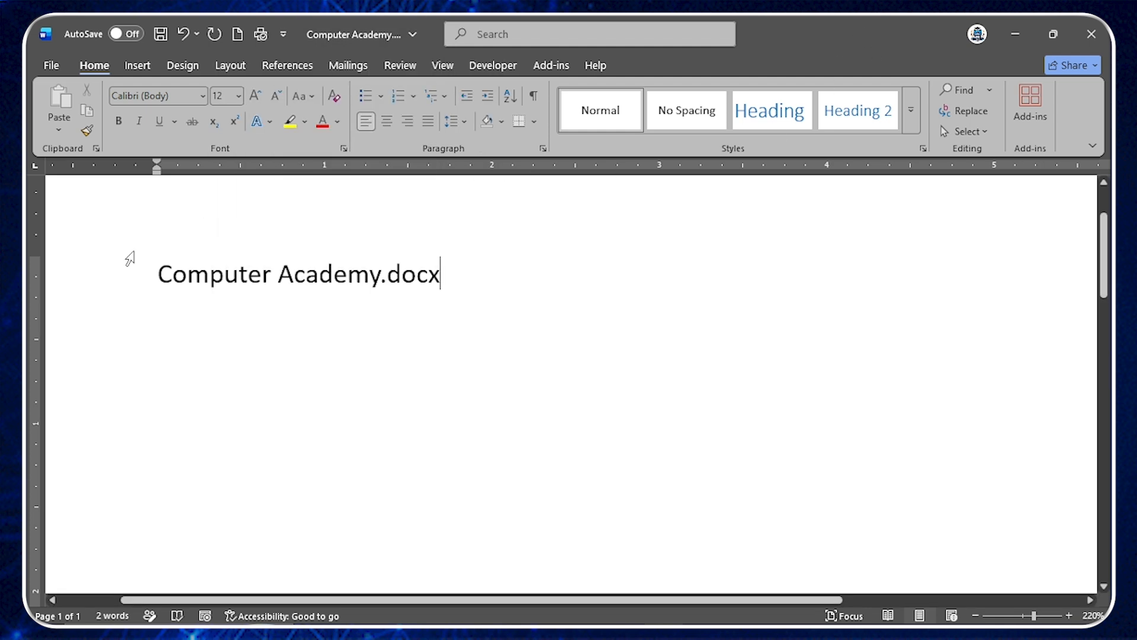
left_click_drag(387, 277, 442, 279)
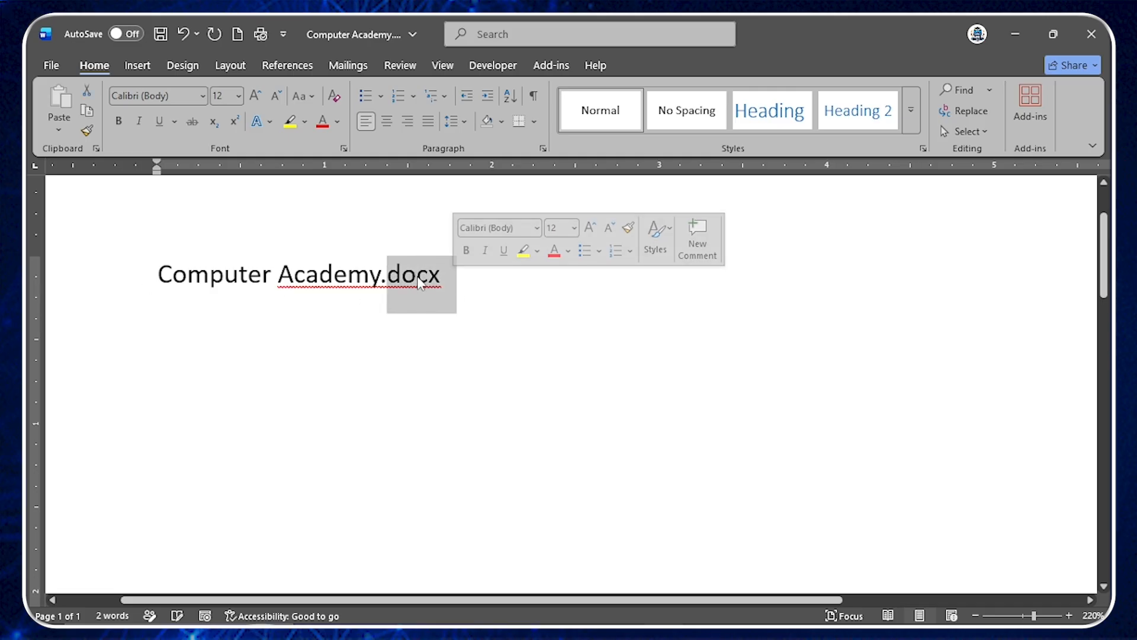
double_click(172, 277)
left_click_drag(307, 271, 341, 278)
left_click(507, 276)
left_click_drag(159, 274, 377, 277)
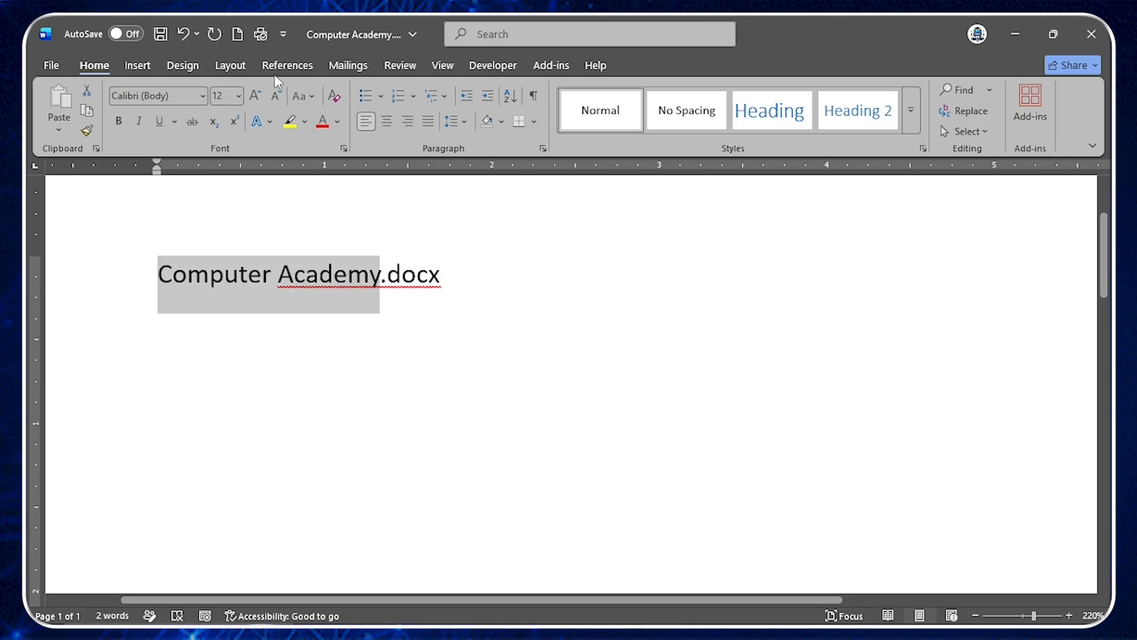
Color the Computer Academy part of the typed file name in standard red, leaving the extension as it is.
left_click(337, 121)
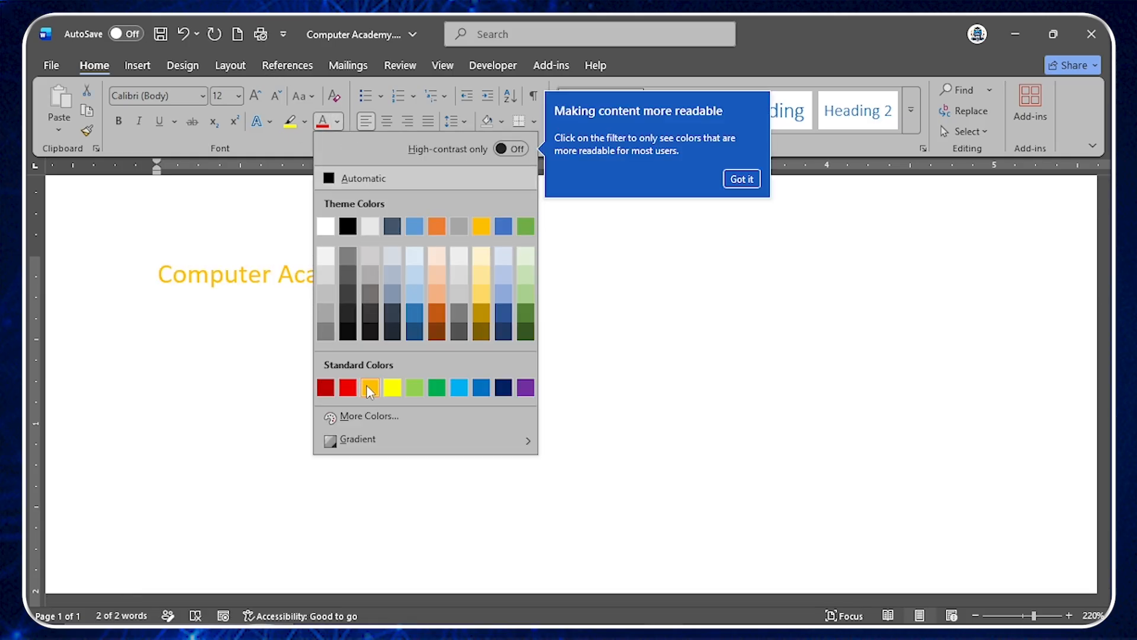
left_click(349, 388)
left_click(380, 277)
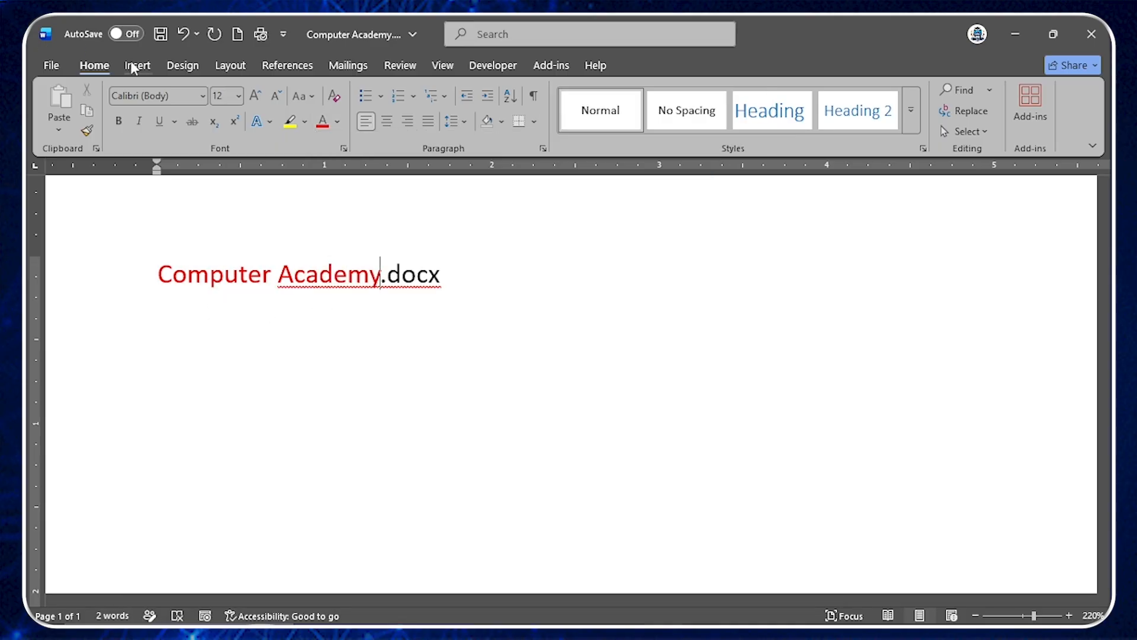
Add a second line with the label File Name under the name and Extention under docx.
left_click(449, 278)
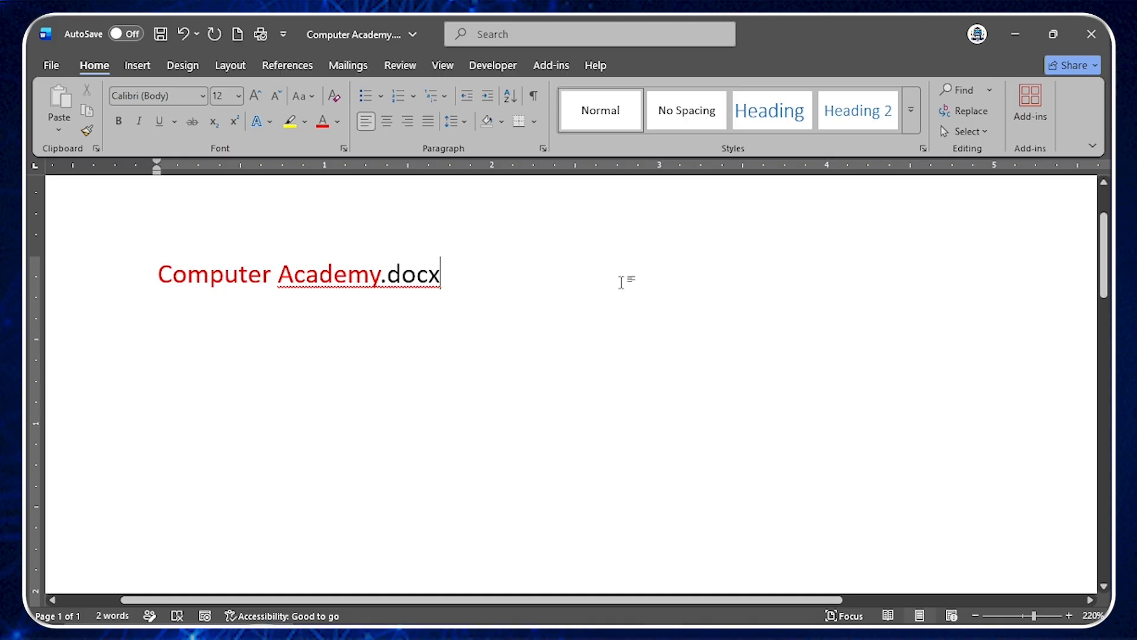
key("Return")
type("File Nam")
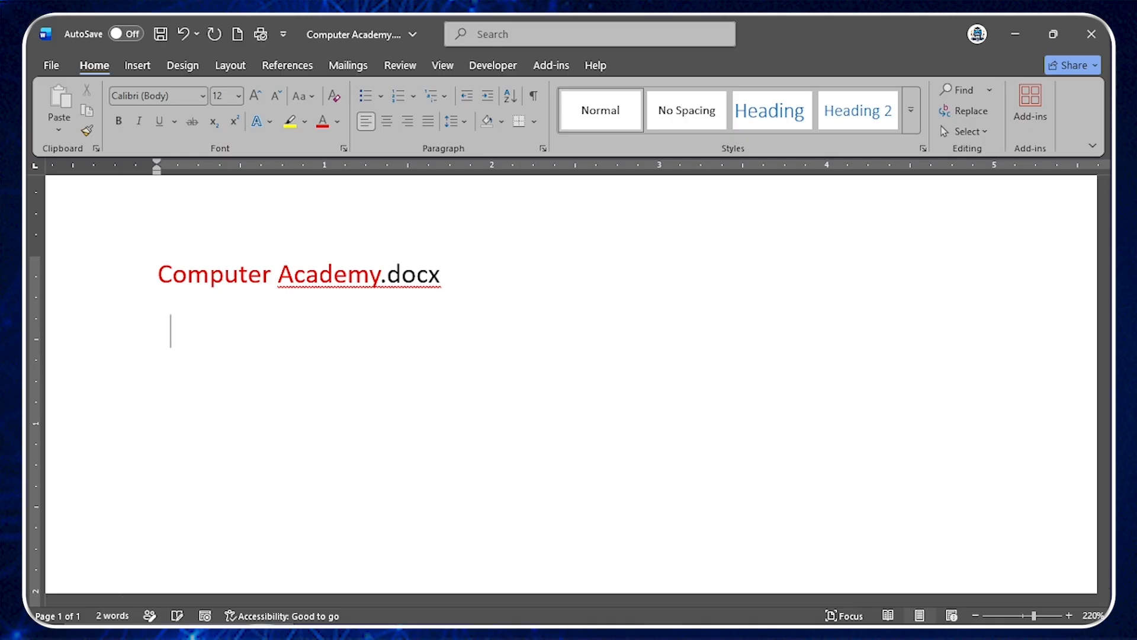
type("e                 ")
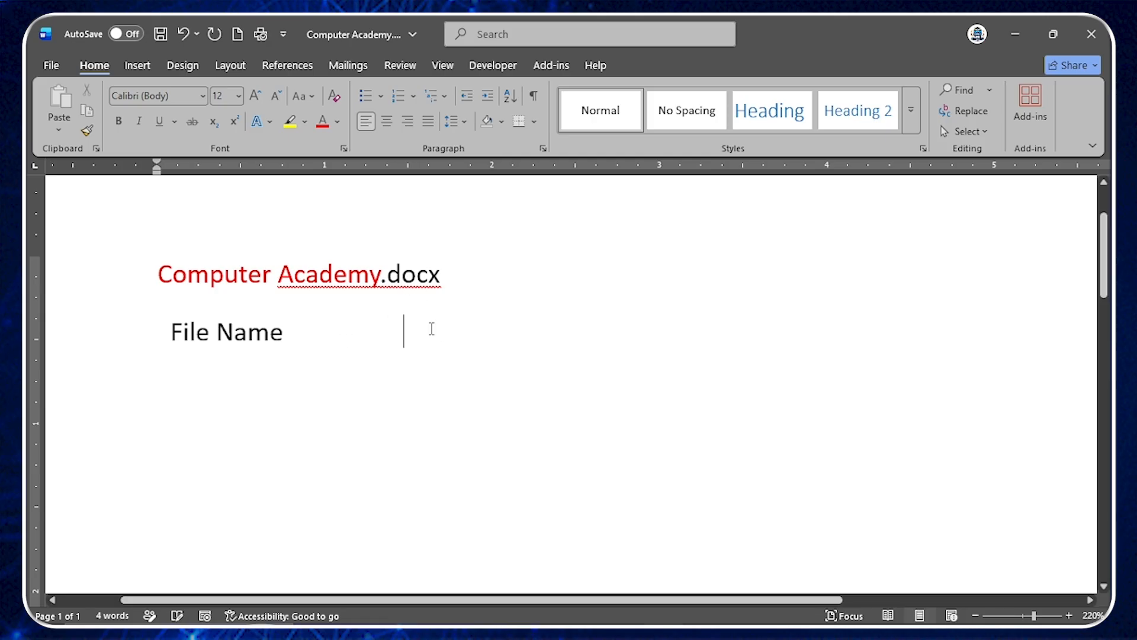
type(" Extention")
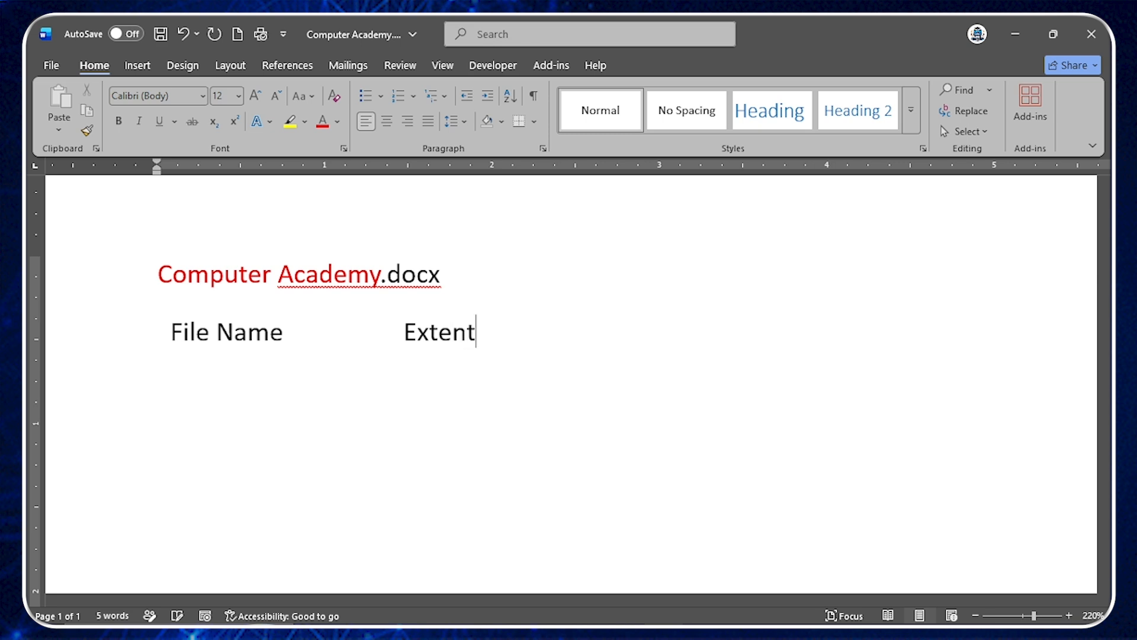
double_click(413, 279)
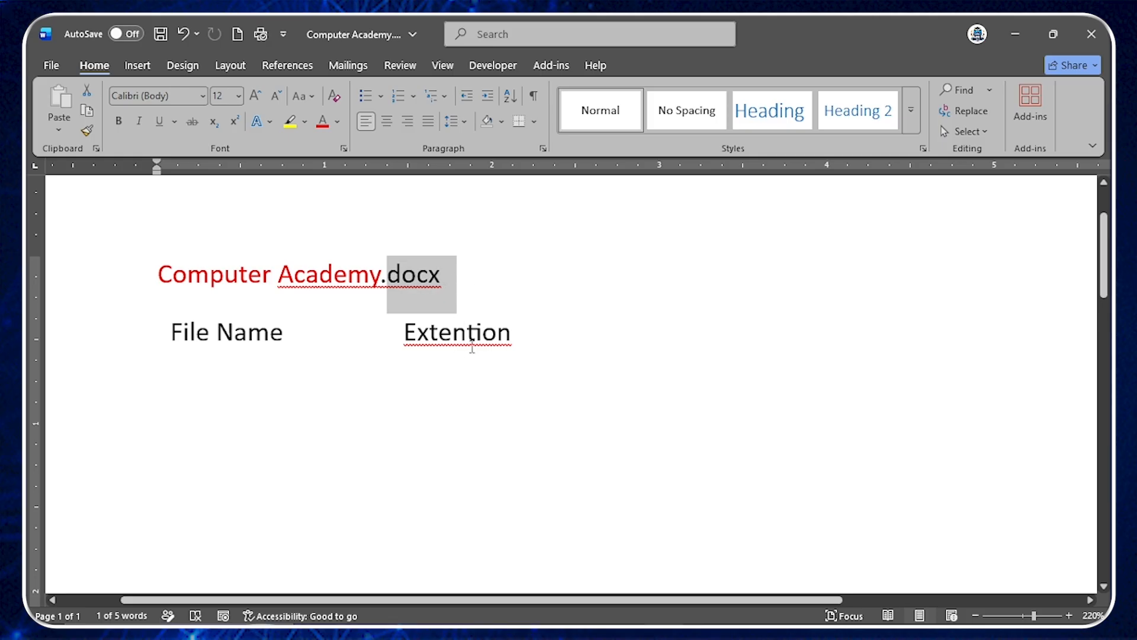
left_click(464, 284)
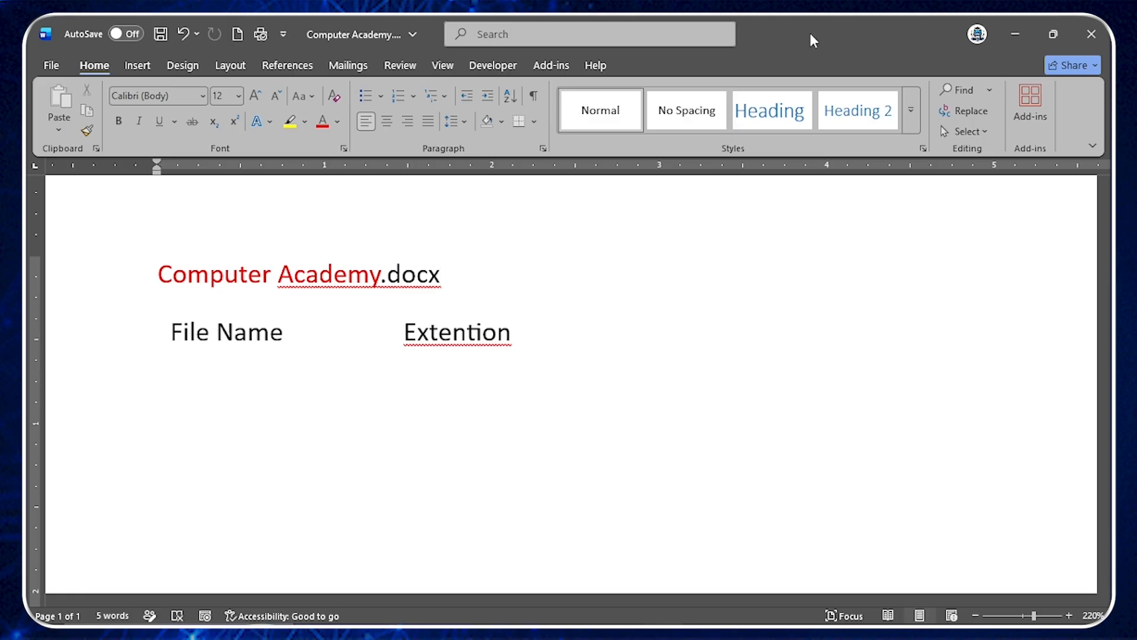
Open the Save As dialog for the document and choose the Computer Academy (H:) drive as the destination.
left_click(49, 65)
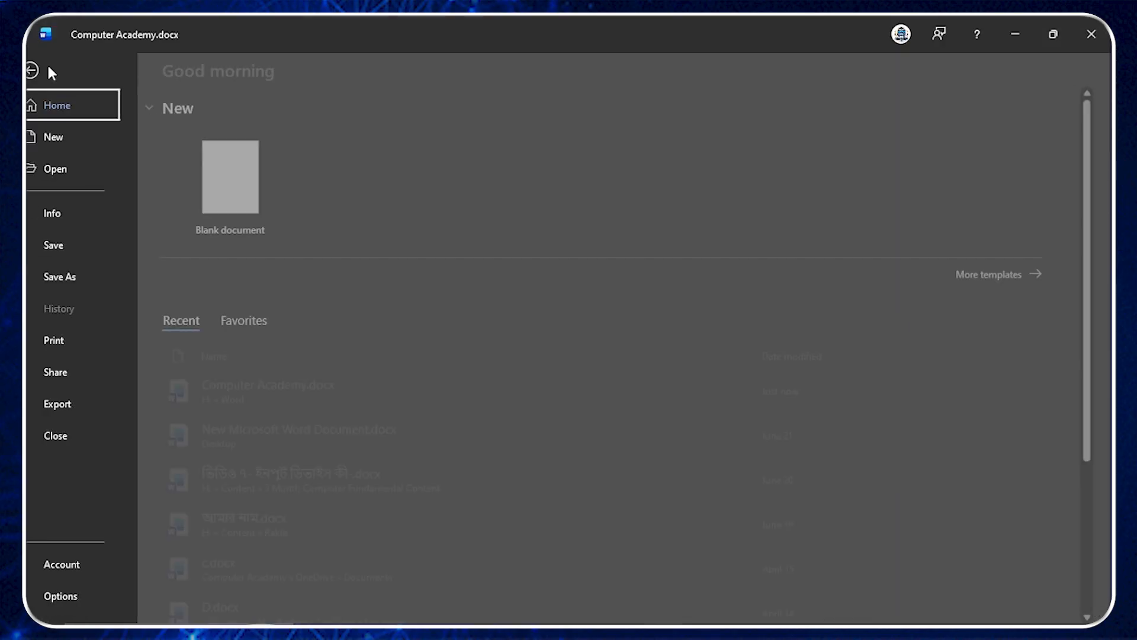
left_click(66, 281)
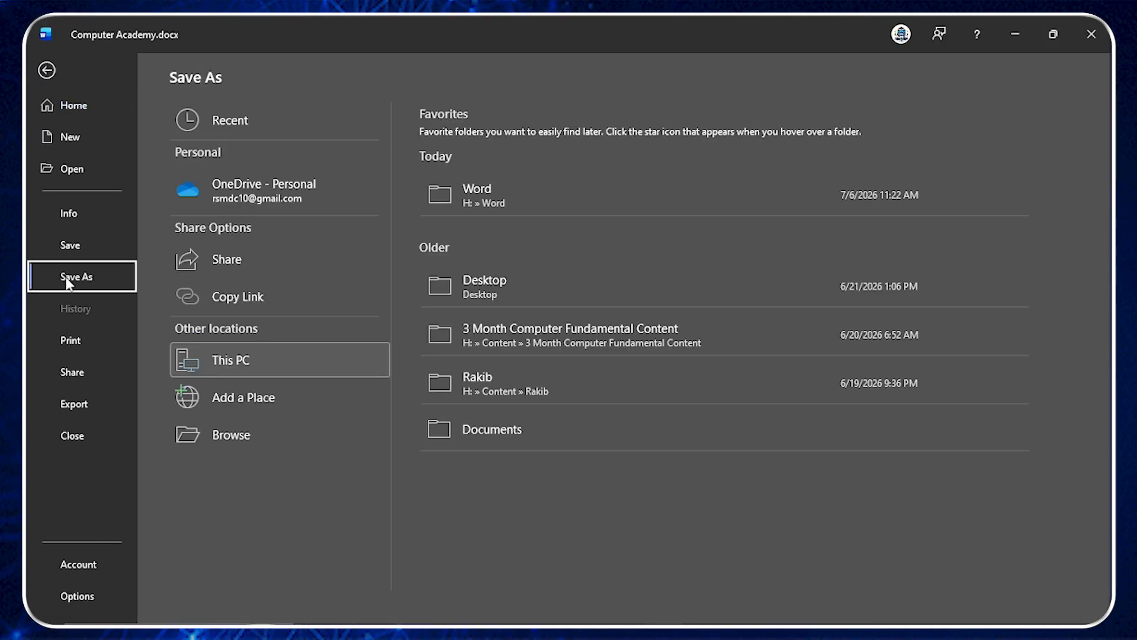
left_click(234, 437)
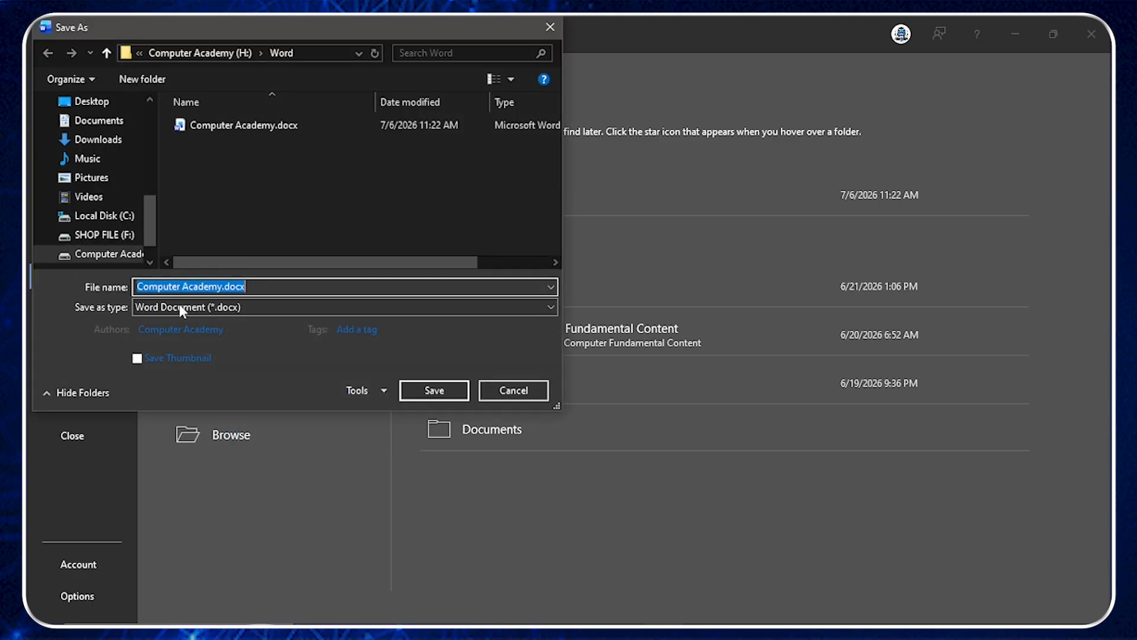
scroll(119, 243, "down", 1)
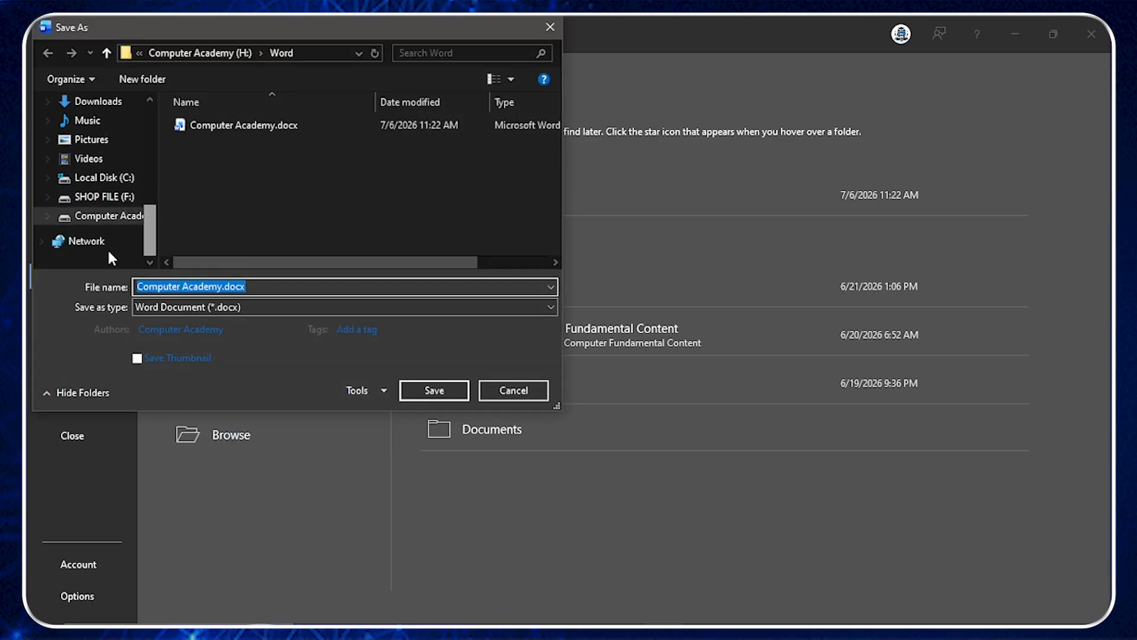
left_click(94, 220)
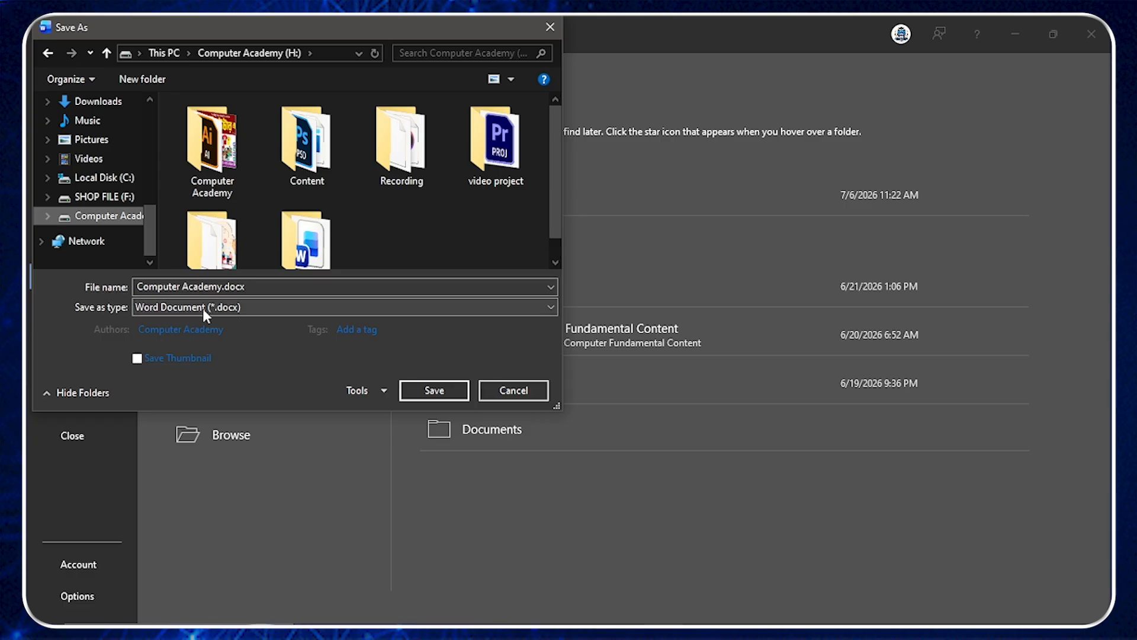
Shorten the file name to Computer.docx by removing Academy, and save the copy on the drive.
left_click(152, 286)
left_click(199, 287)
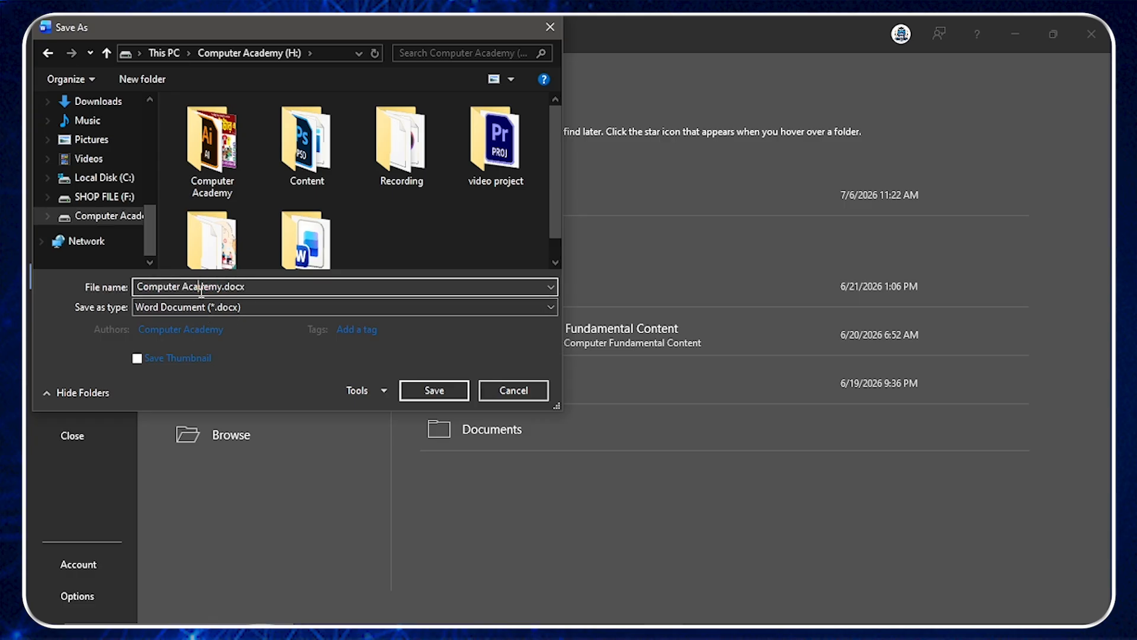
left_click_drag(223, 287, 145, 286)
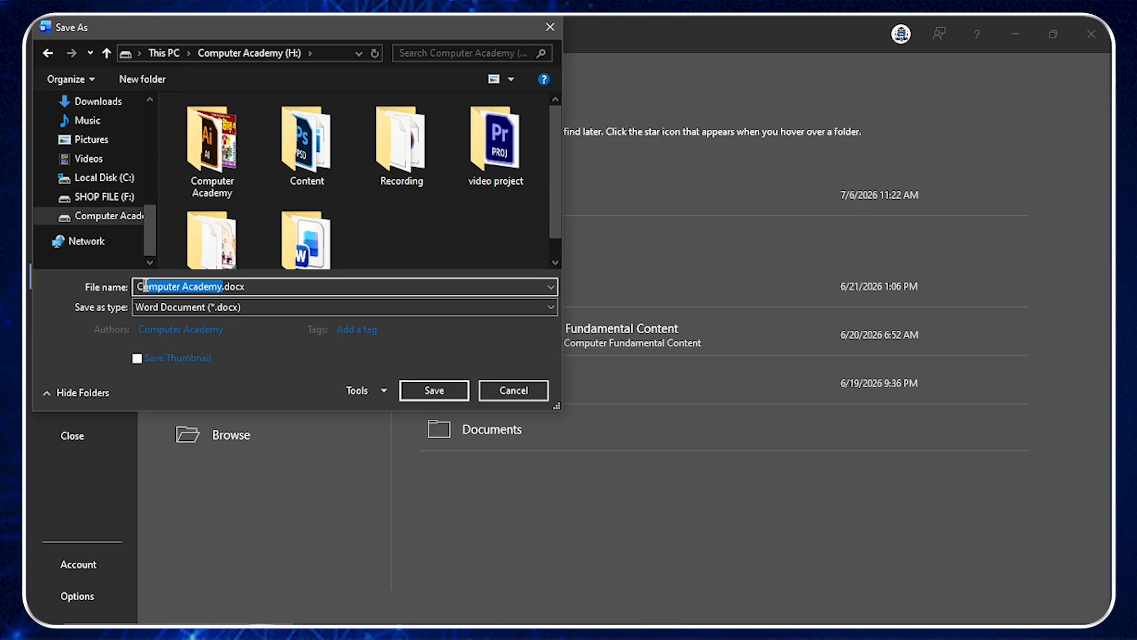
left_click(201, 287)
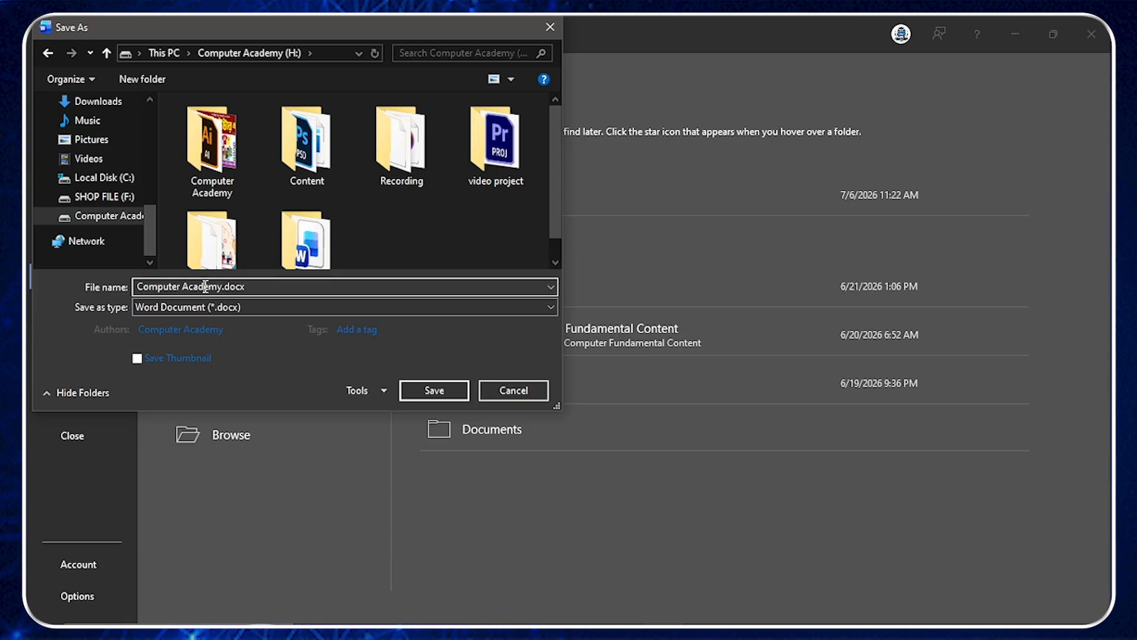
double_click(208, 287)
key("BackSpace")
left_click(427, 392)
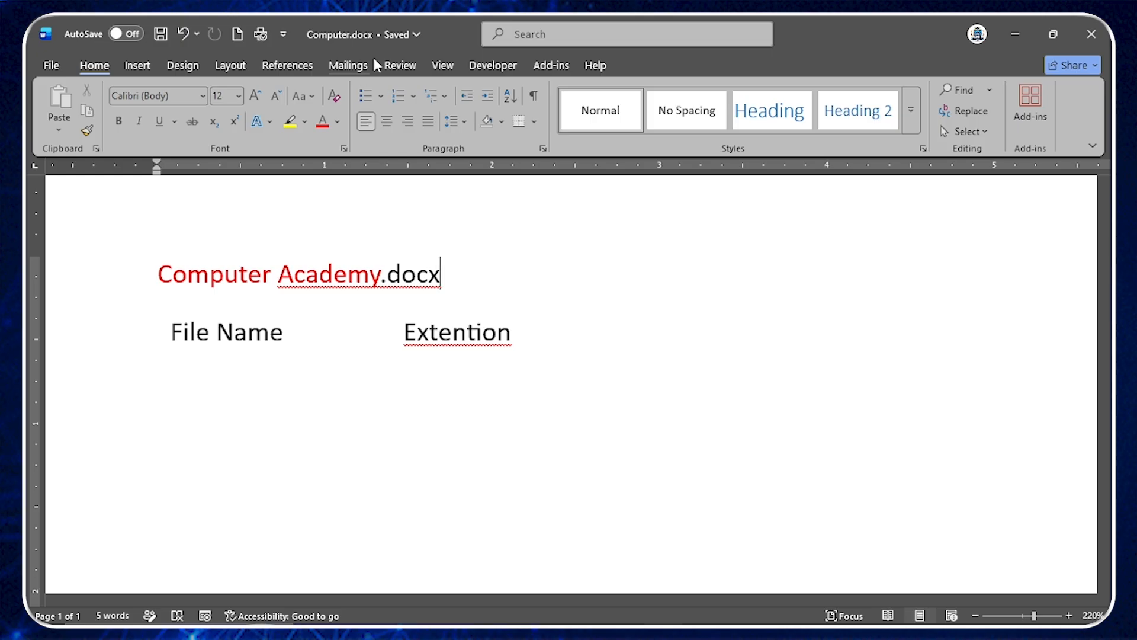
Minimize the document and open the Computer Academy (H:) drive in File Explorer to check the saved copy.
left_click(1018, 34)
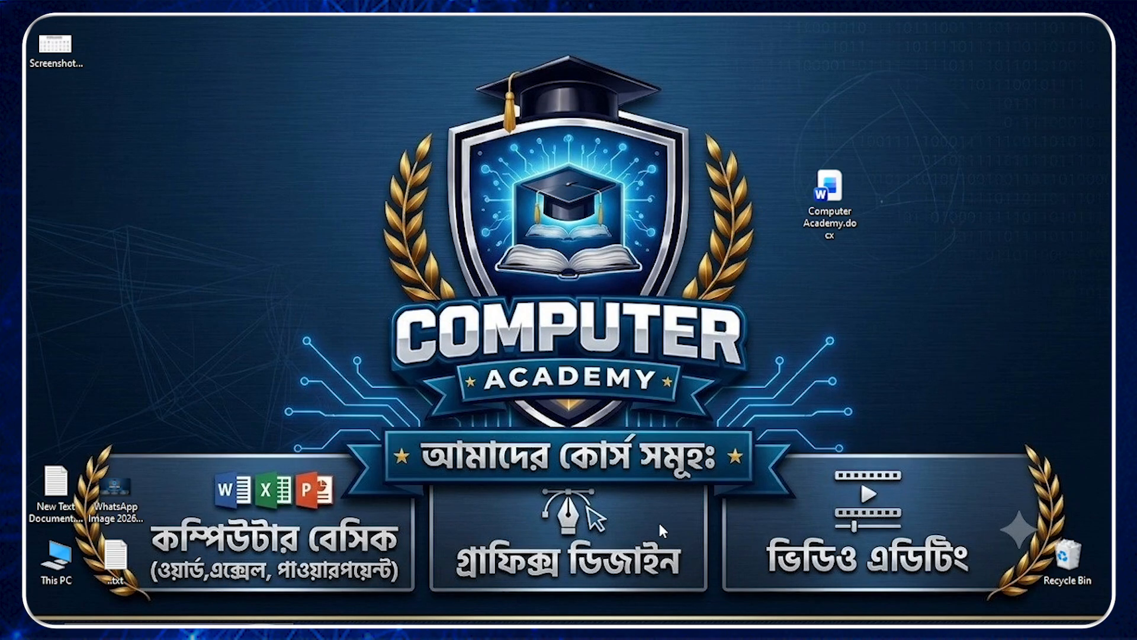
left_click(58, 569)
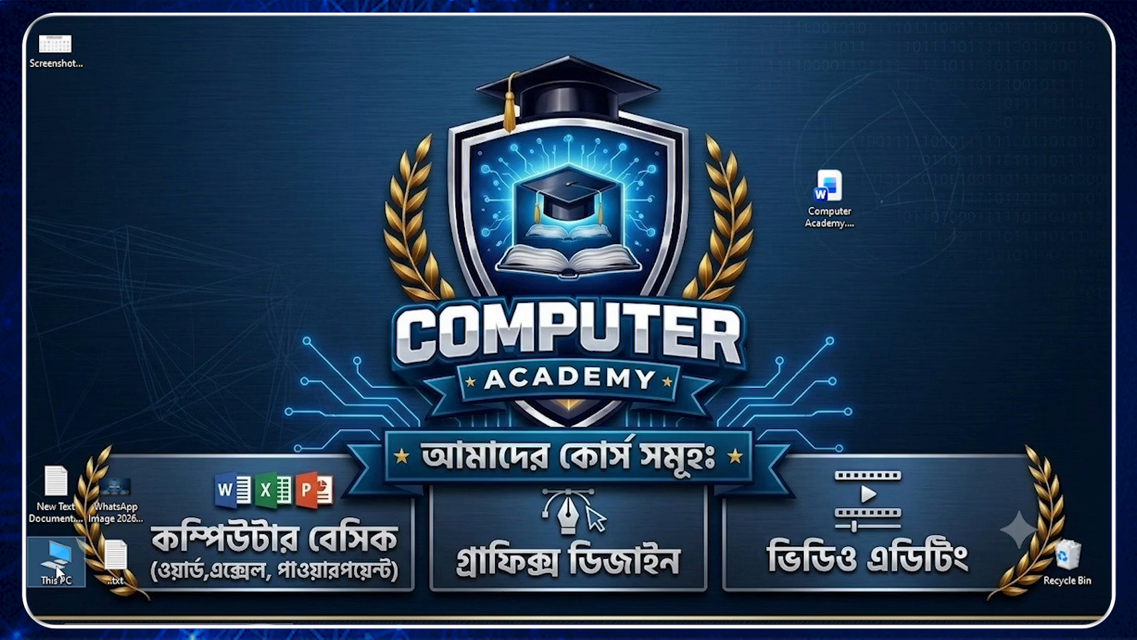
double_click(58, 573)
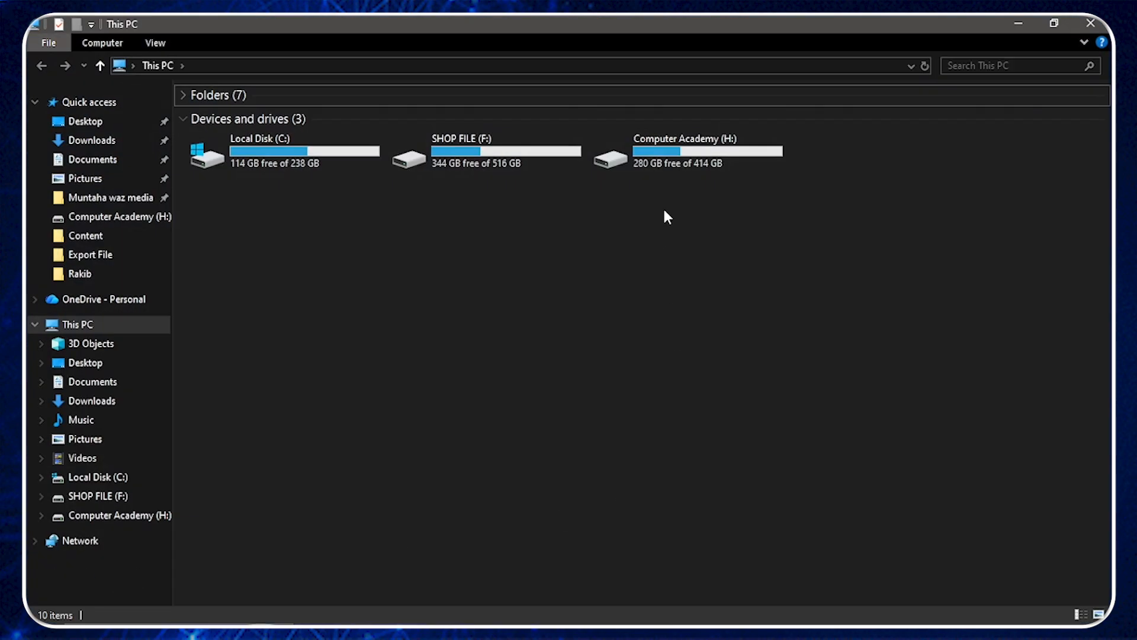
double_click(681, 155)
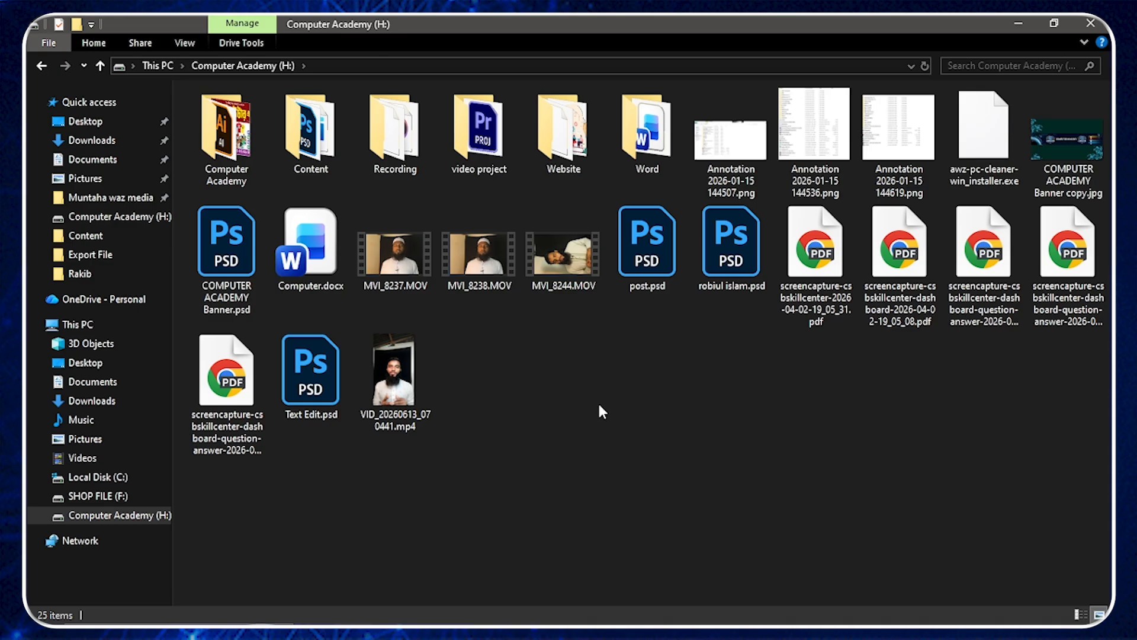
Examine the contents of the Computer Academy and Word folders on the H: drive, and close File Explorer.
double_click(238, 140)
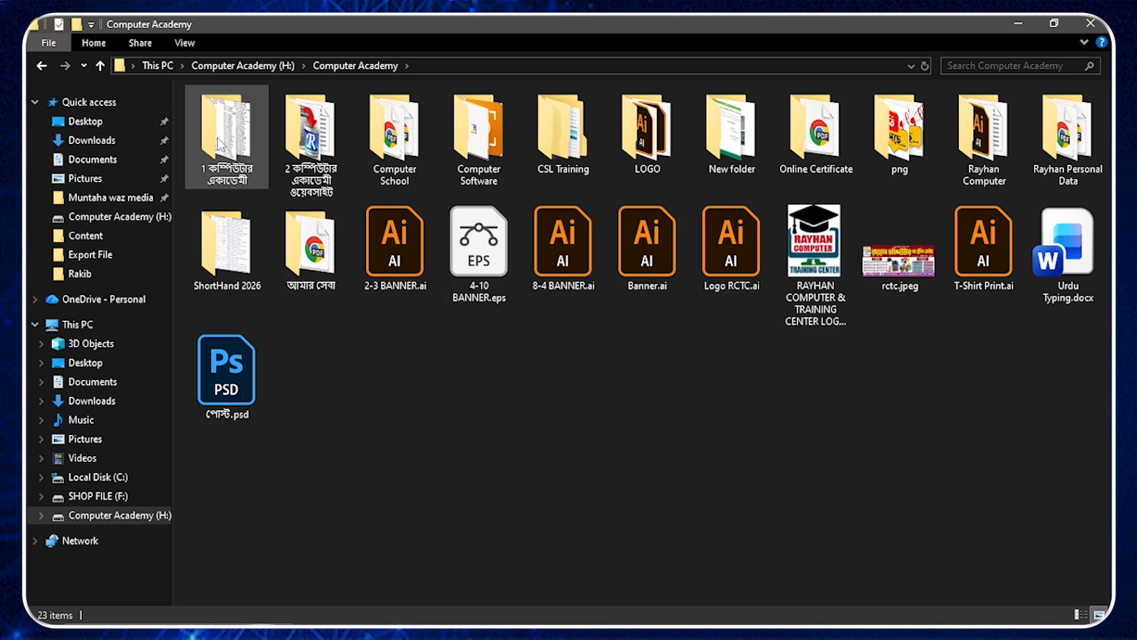
left_click(42, 65)
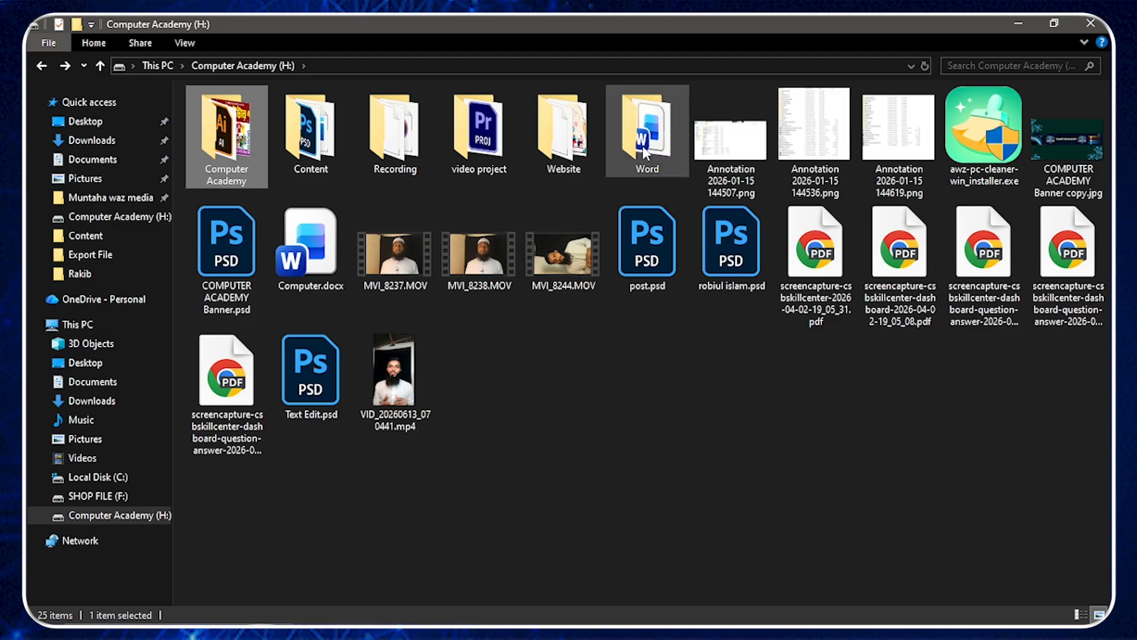
left_click(656, 130)
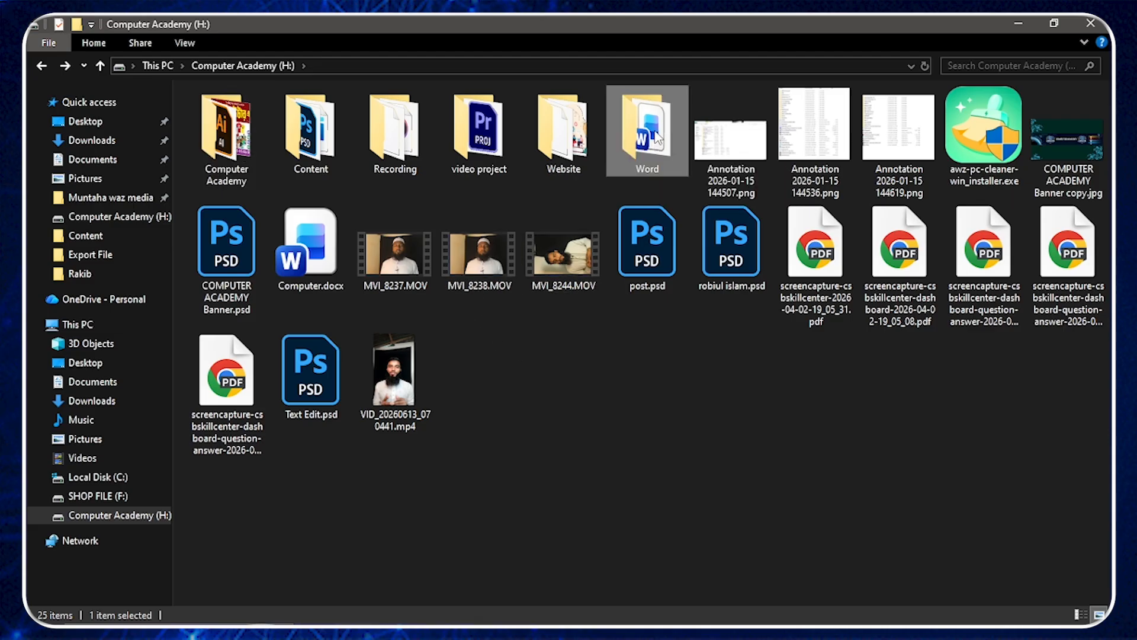
double_click(656, 129)
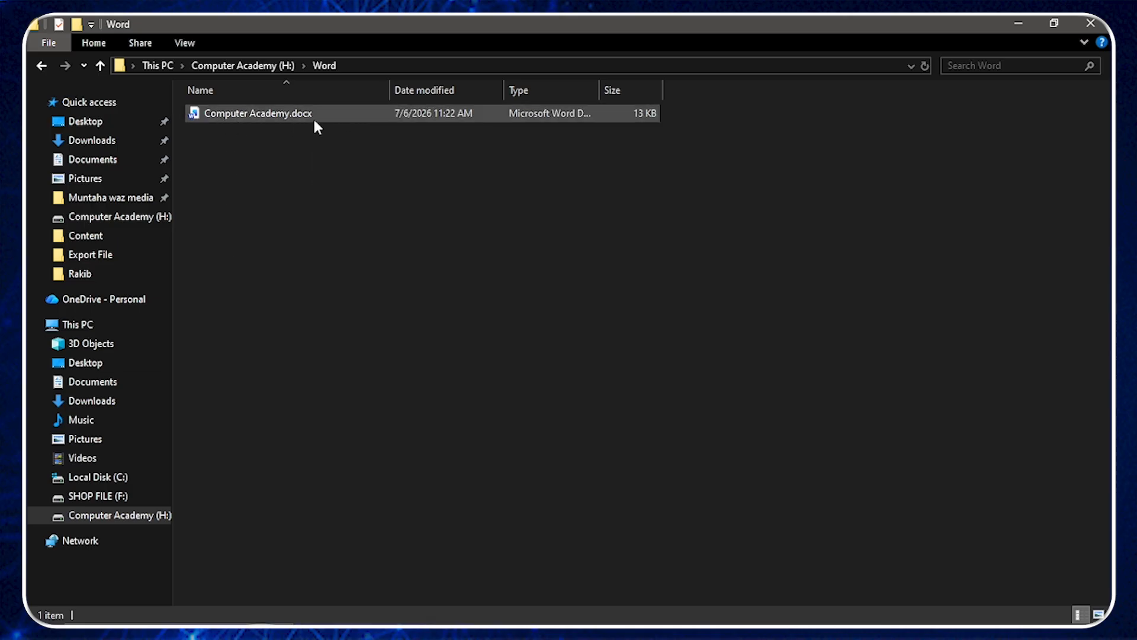
left_click(41, 66)
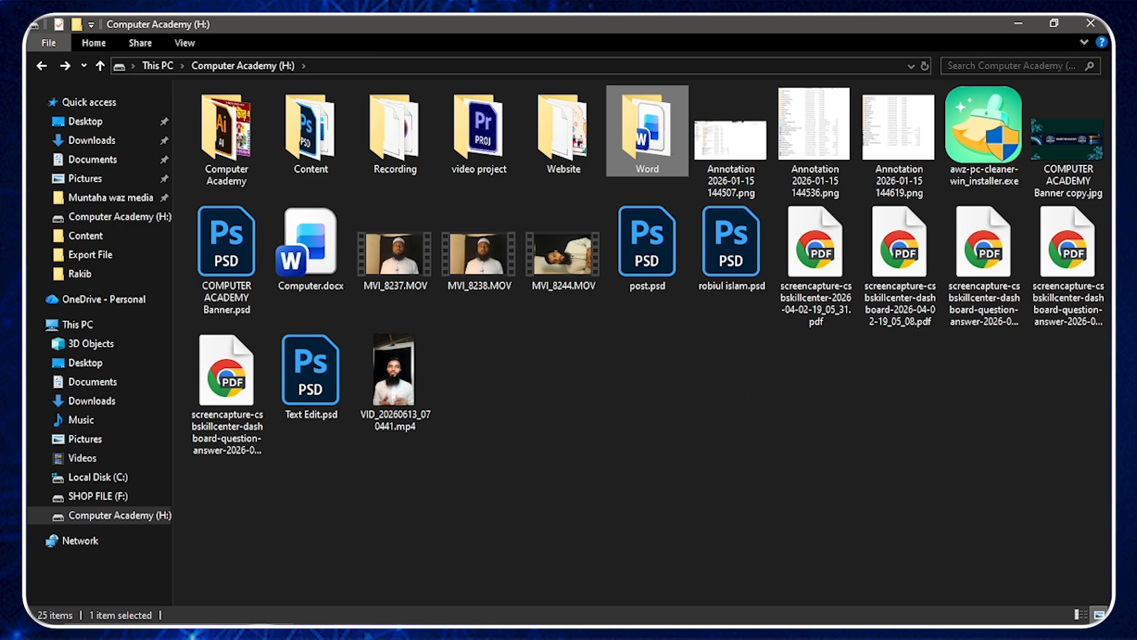
left_click(1093, 23)
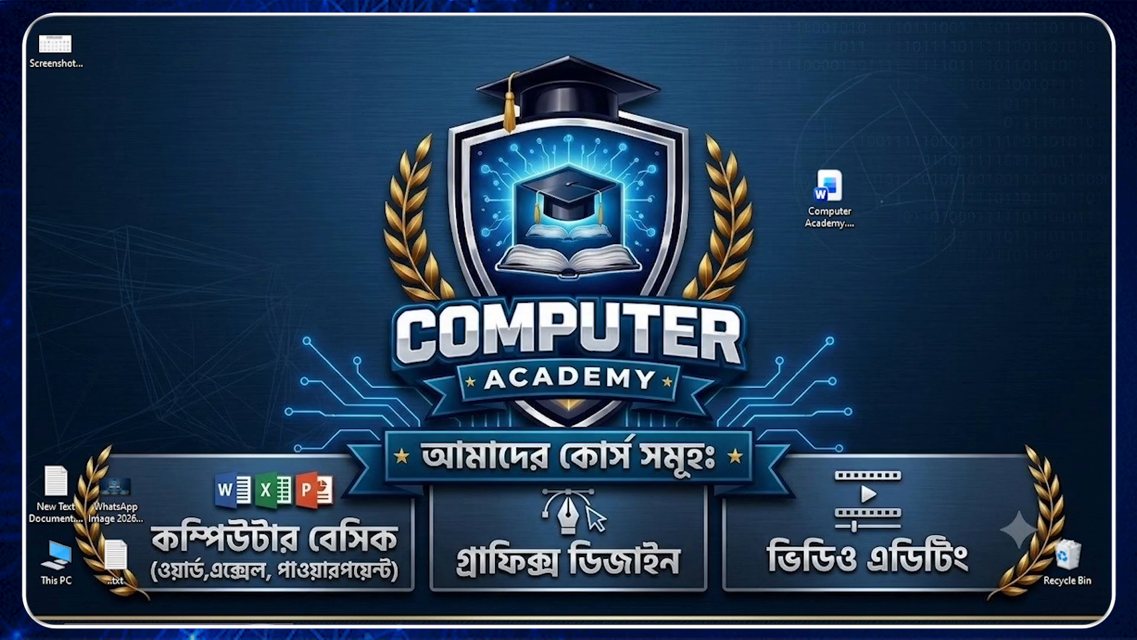
Switch back to Word and create a new blank document.
left_click(663, 609)
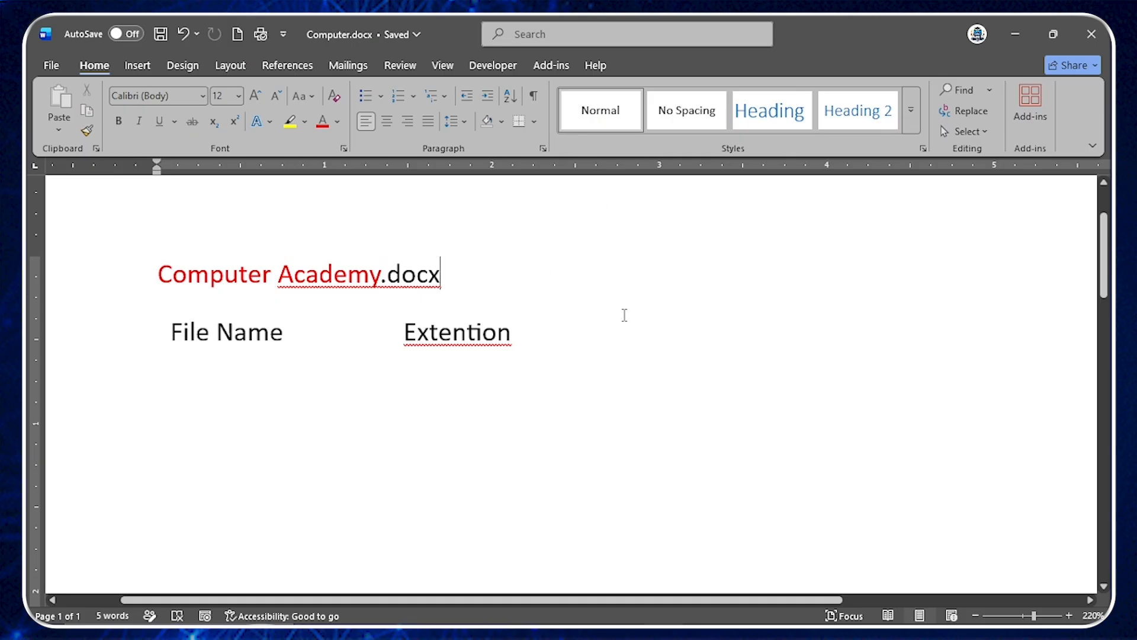
scroll(626, 319, "down", 8, "ctrl")
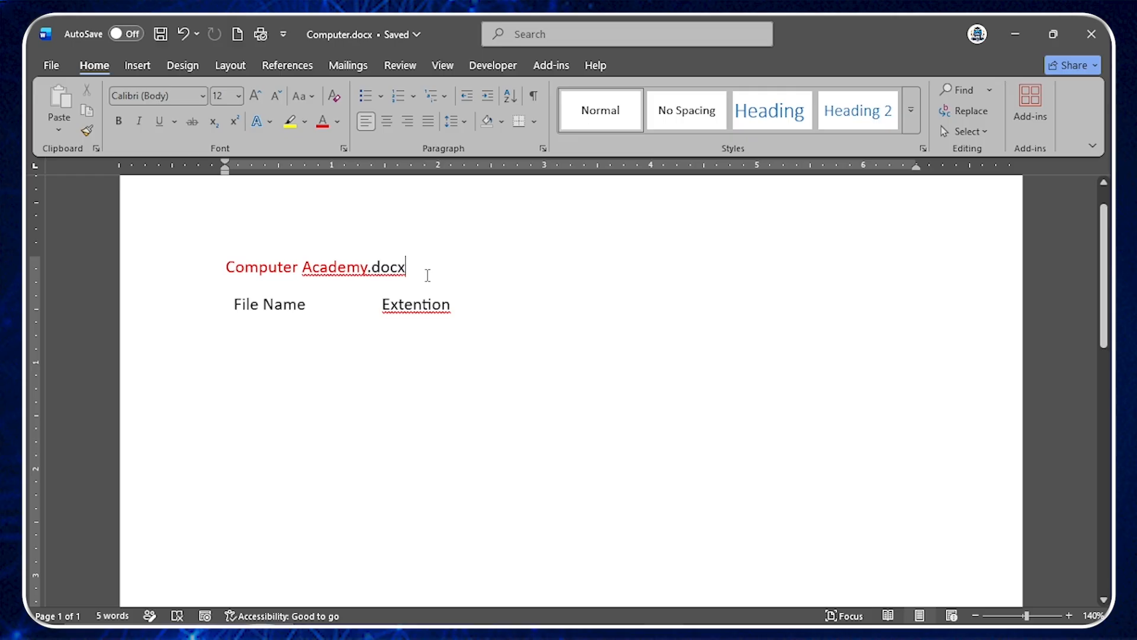
left_click(50, 65)
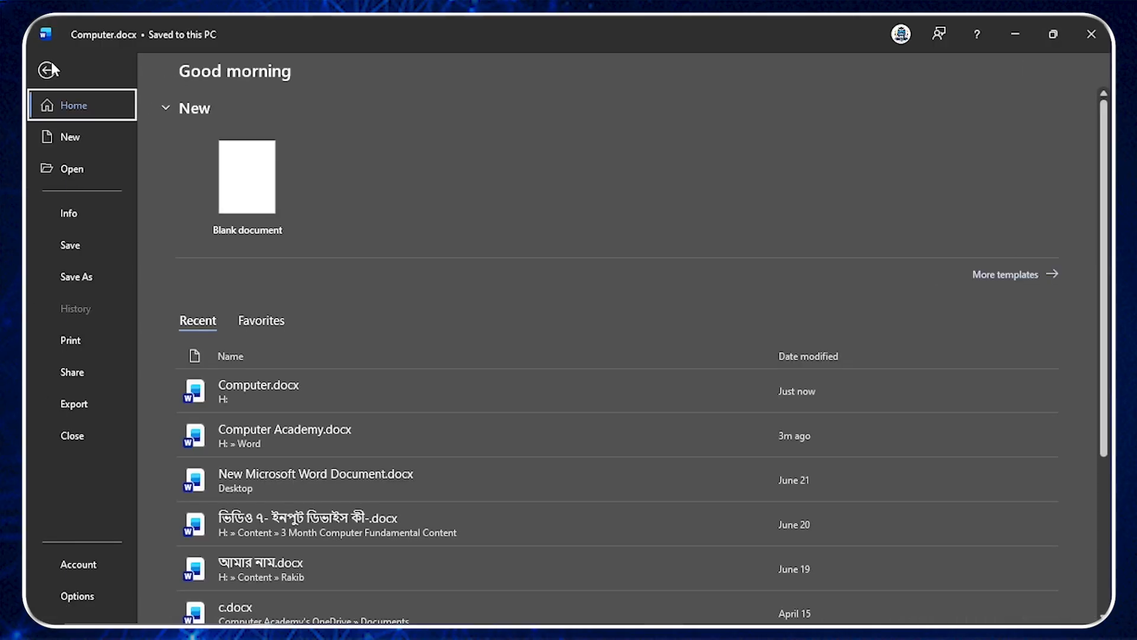
left_click(65, 142)
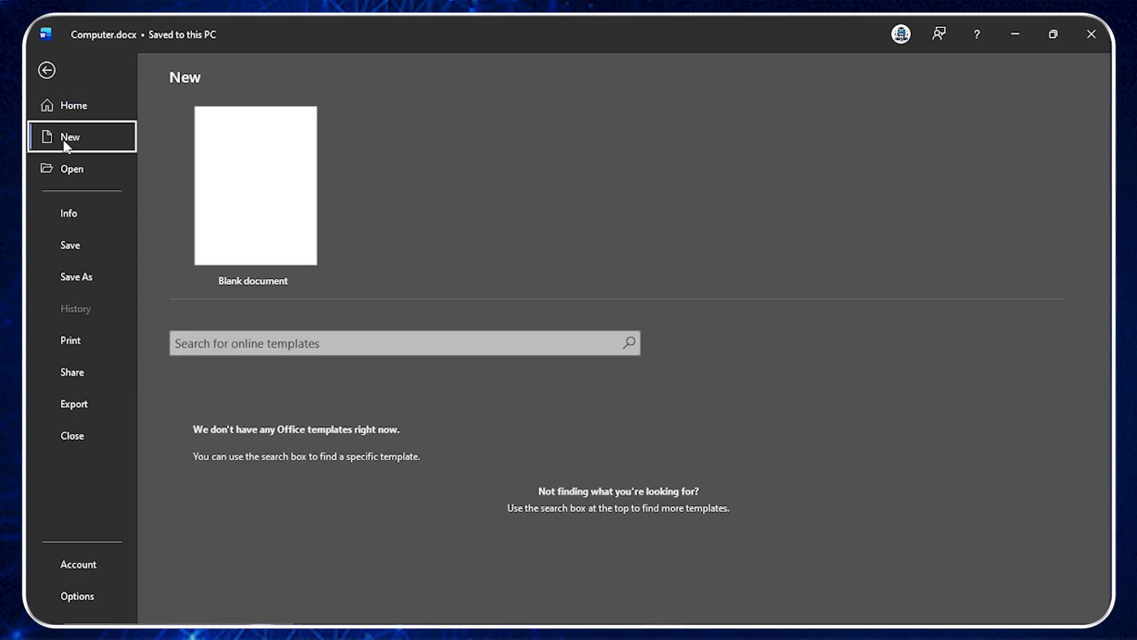
left_click(280, 197)
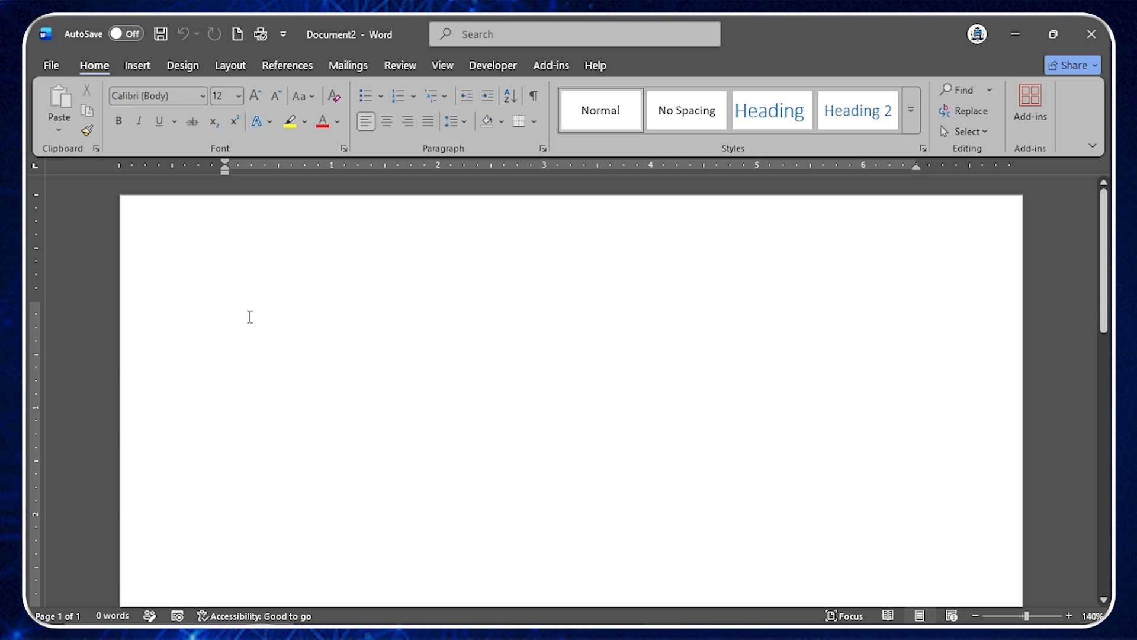
Start saving the new document, review the recent save locations, and browse for a different folder.
left_click(53, 65)
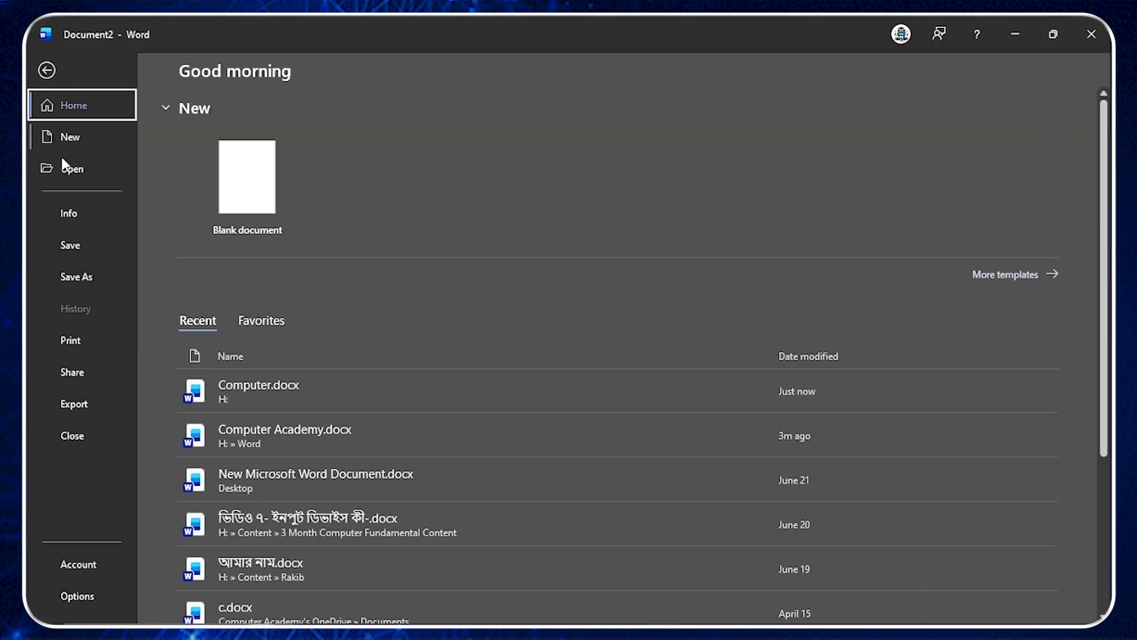
left_click(47, 70)
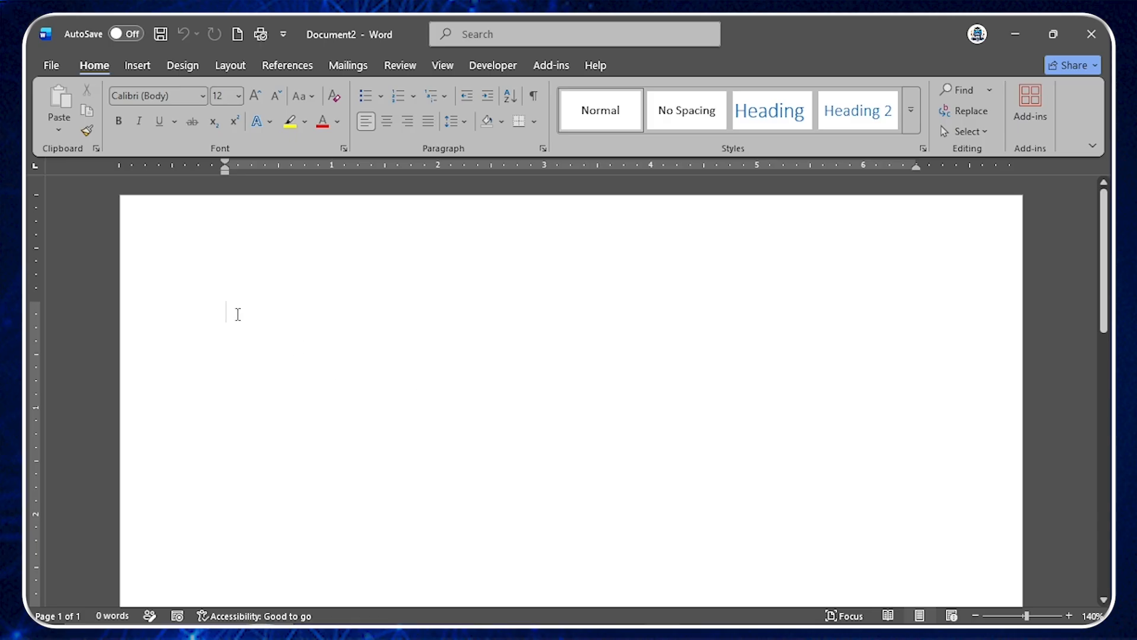
key("ctrl+s")
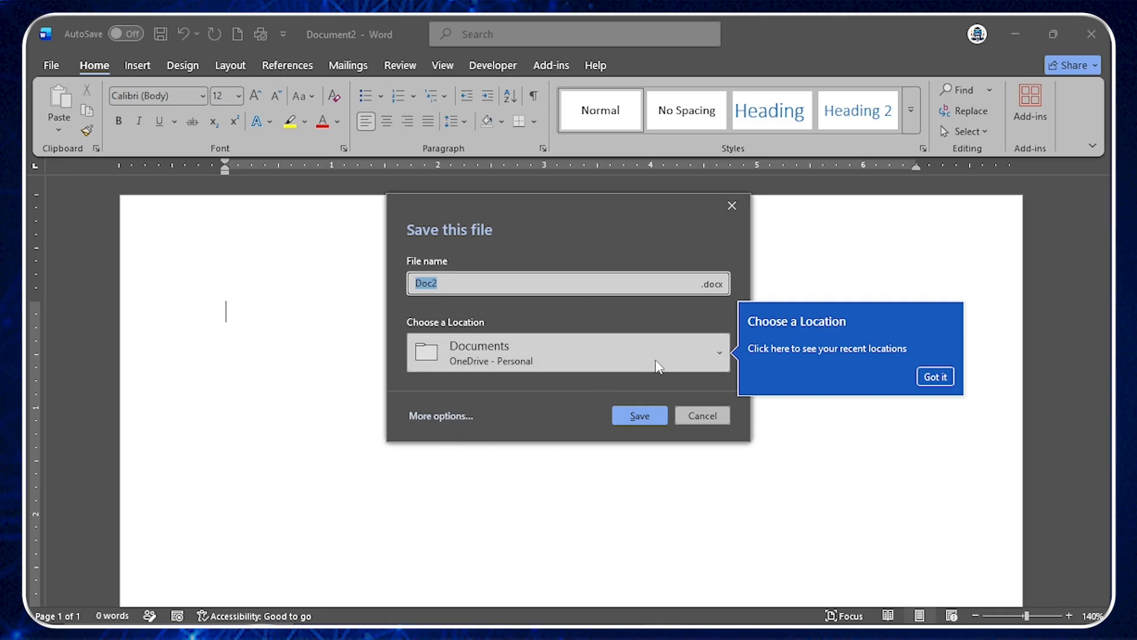
left_click(716, 355)
scroll(610, 247, "down", 3)
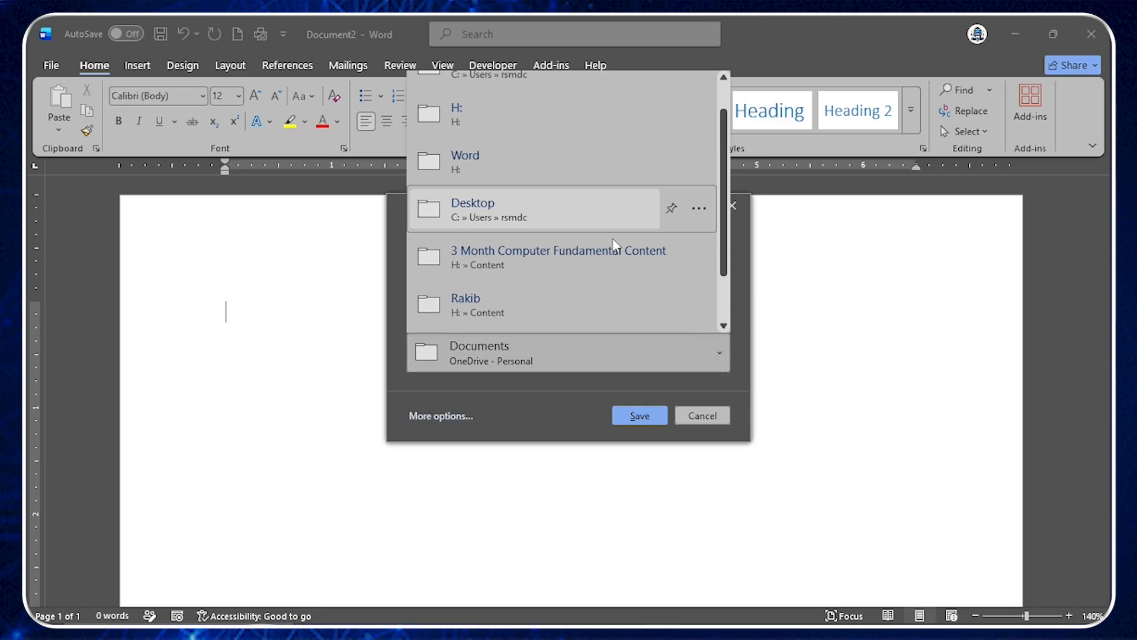
scroll(521, 249, "up", 3)
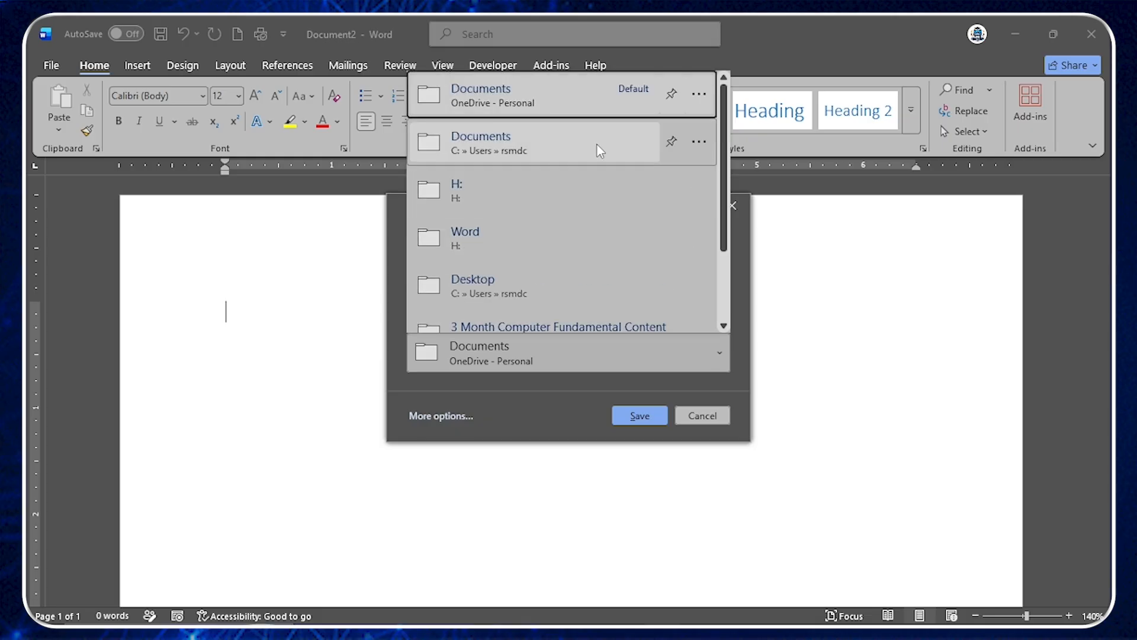
scroll(478, 379, "down", 3)
left_click(436, 415)
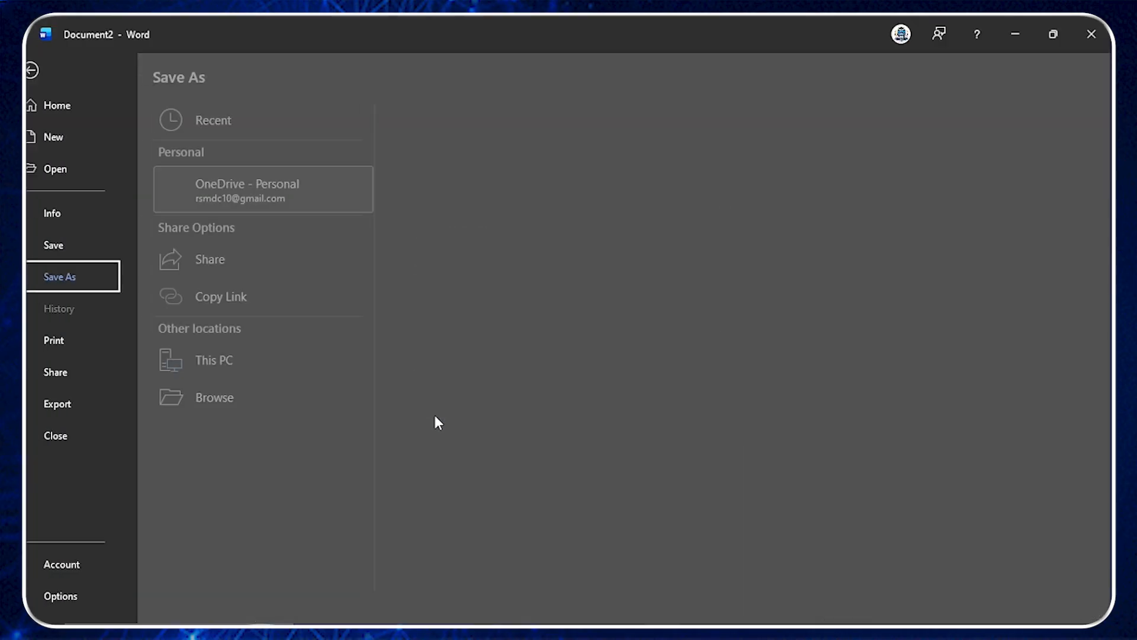
left_click(227, 435)
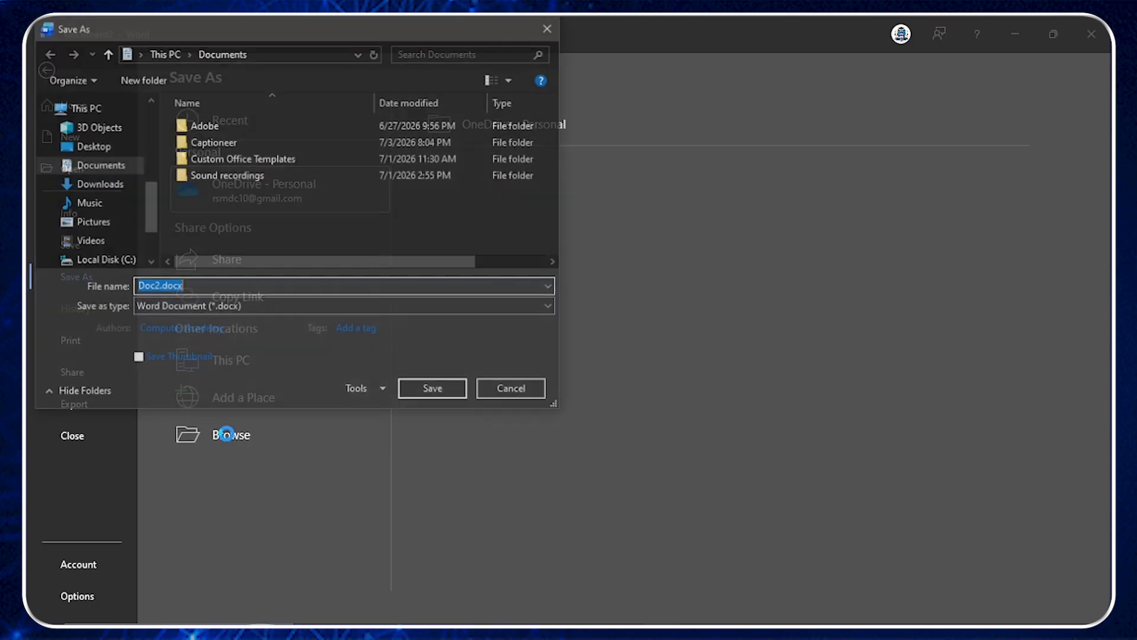
Save the document on the Computer Academy (H:) drive as a Word document, using a person's first name as the file name.
scroll(153, 210, "down", 3)
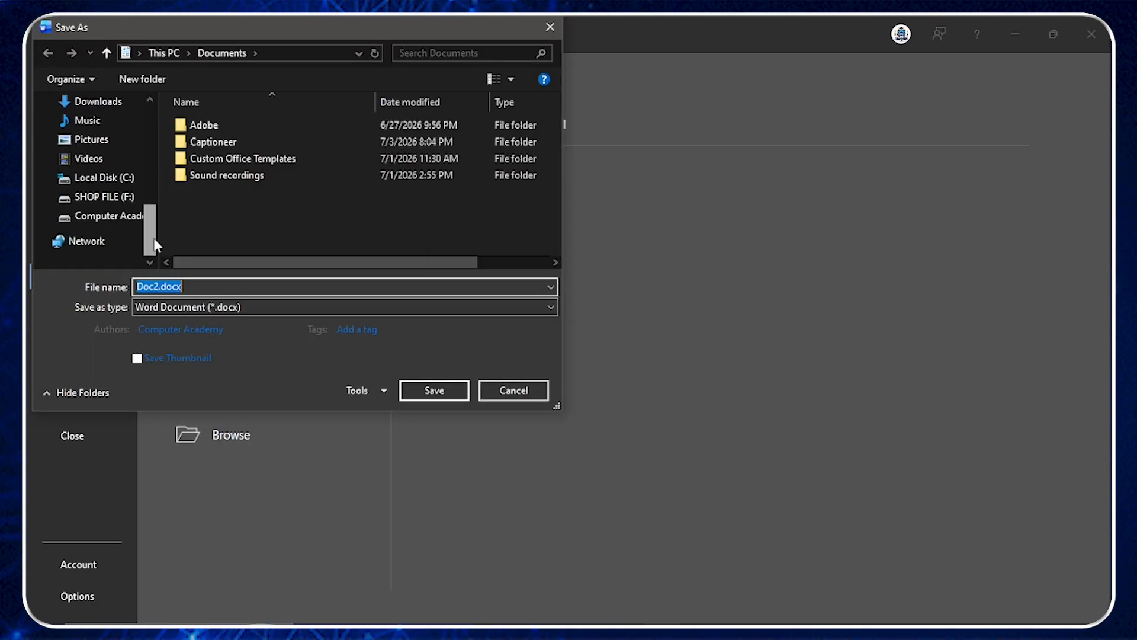
left_click(104, 217)
left_click(153, 287)
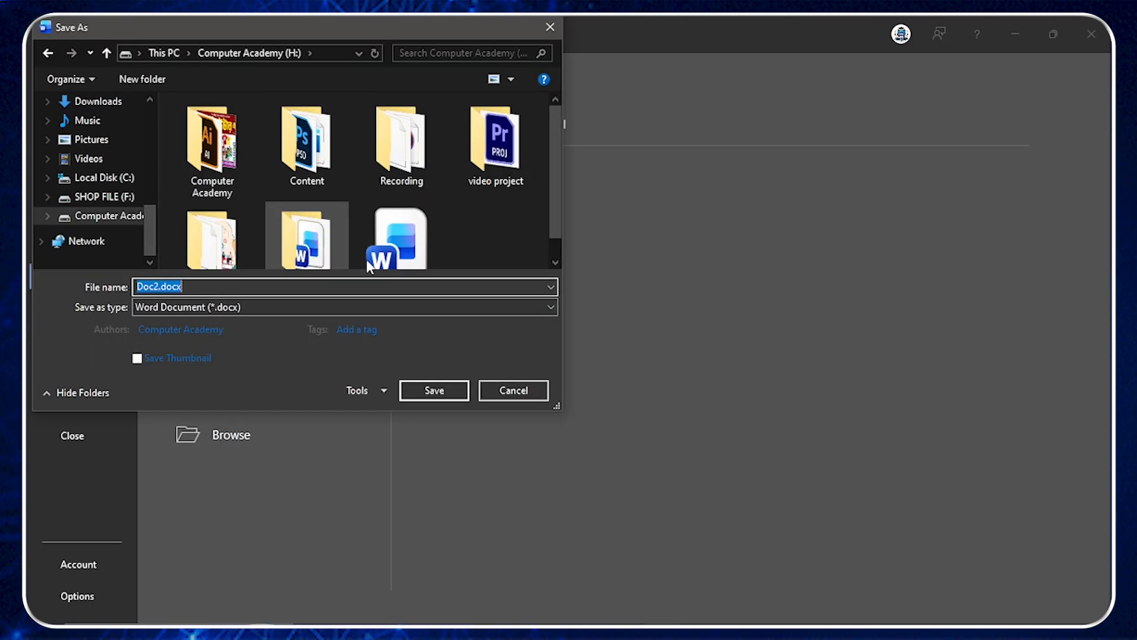
type("Rudro")
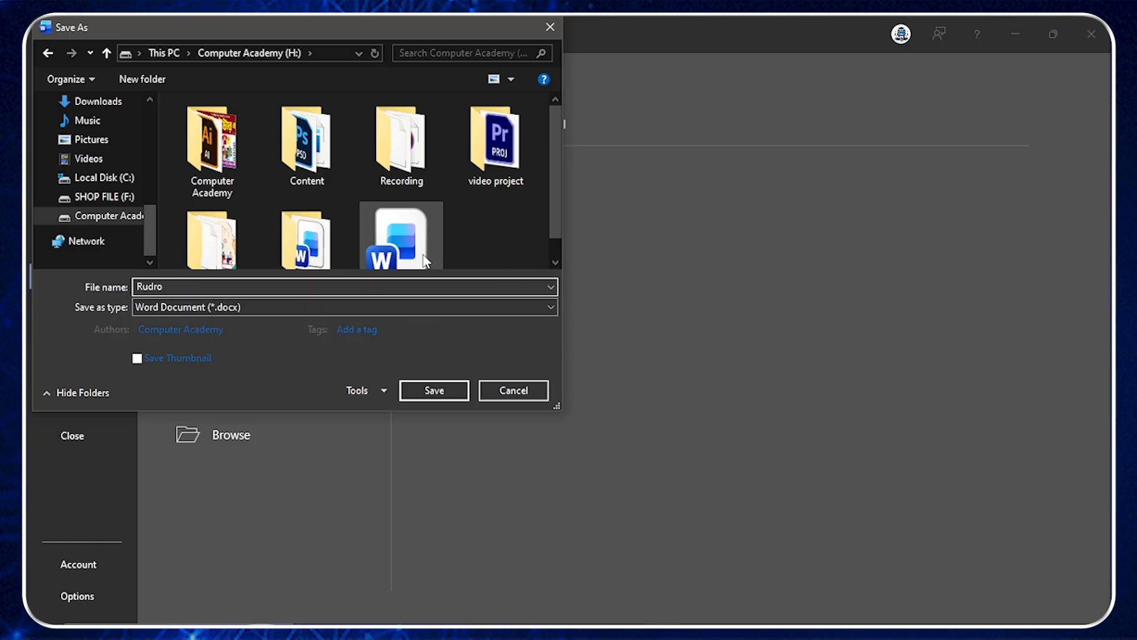
left_click(432, 397)
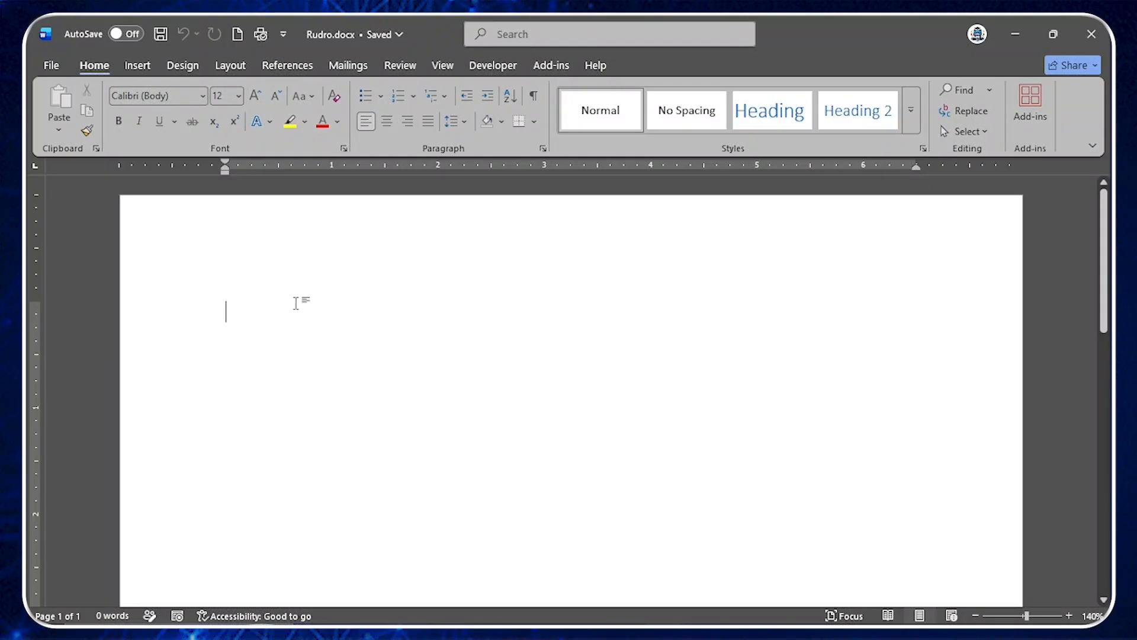
Save a copy of the document on the Computer Academy (H:) drive, using another person's first name as the file name.
left_click(52, 67)
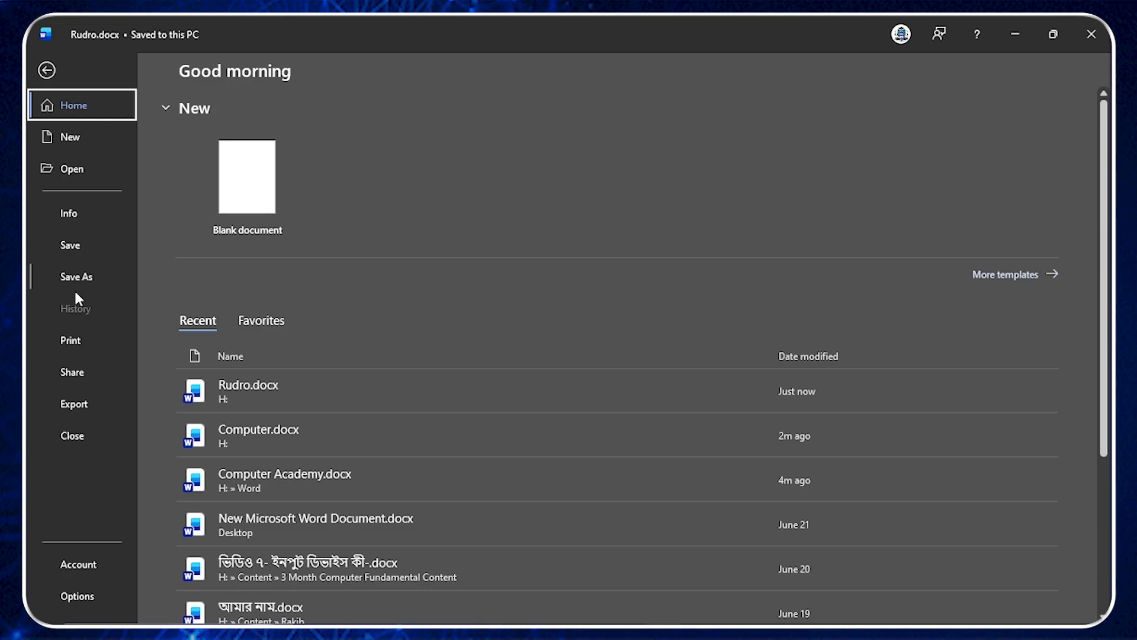
left_click(47, 70)
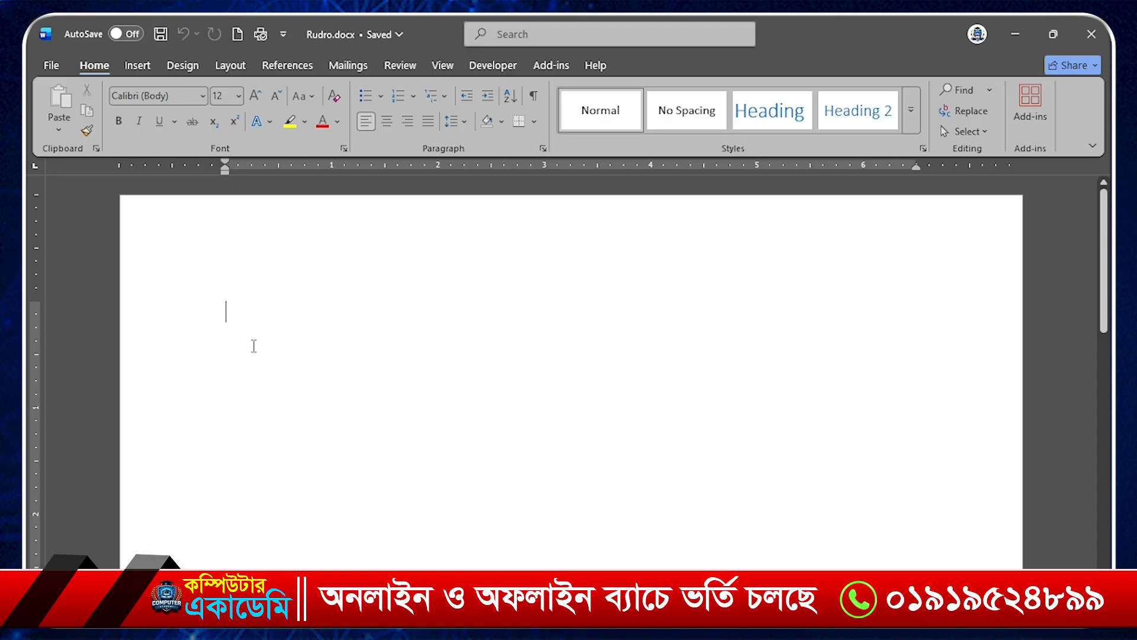
key("F12")
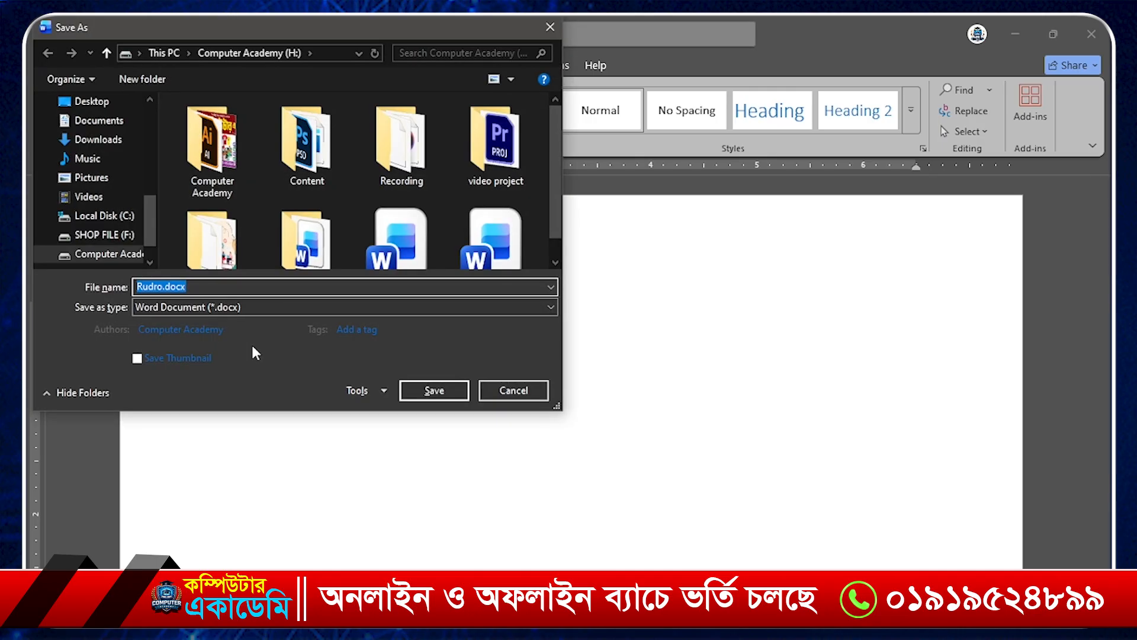
scroll(139, 237, "down", 1)
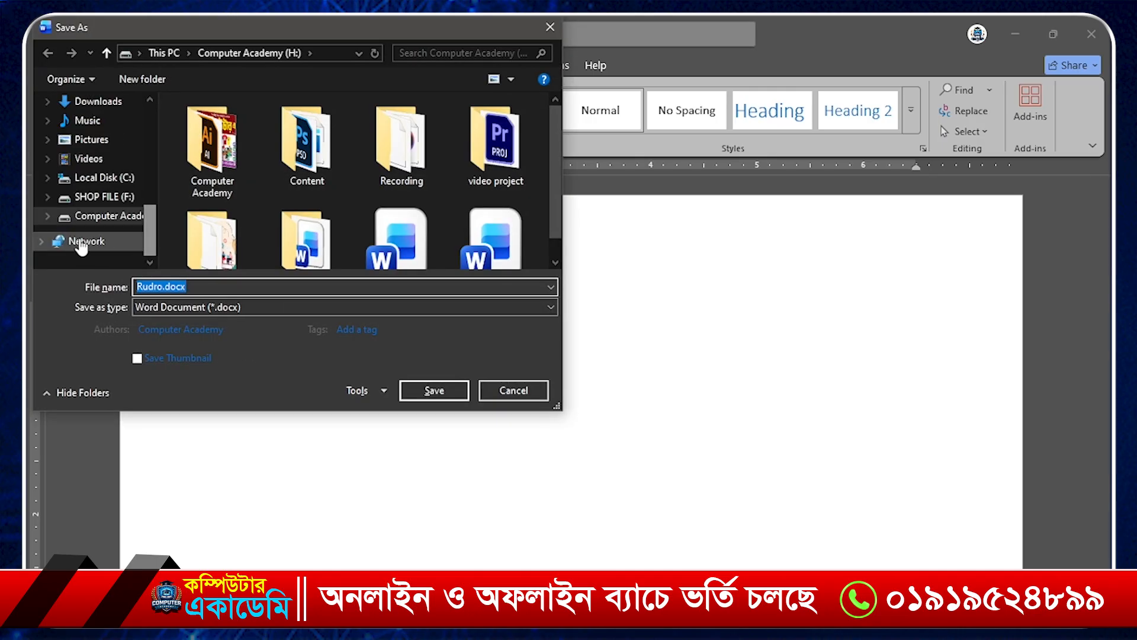
left_click(68, 219)
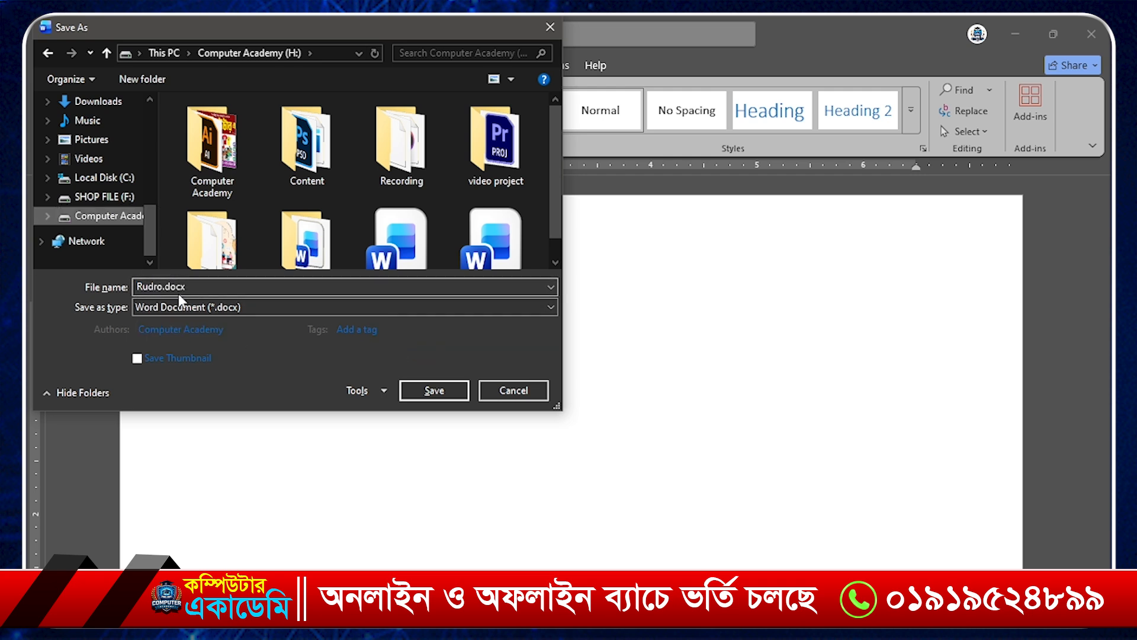
double_click(146, 287)
double_click(146, 287)
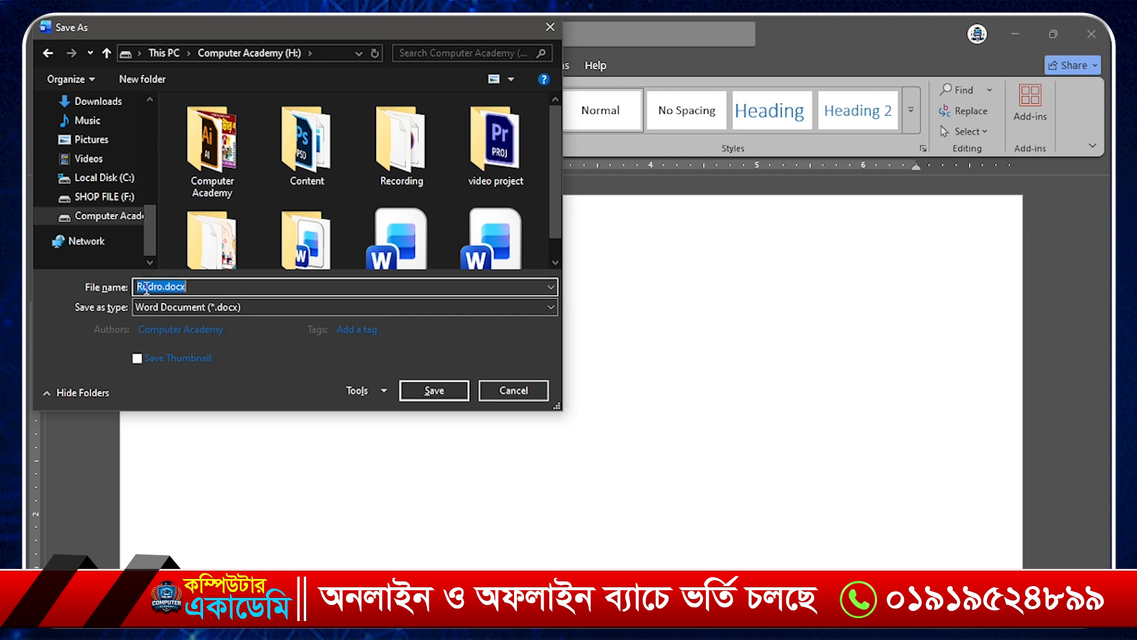
type("Tanvir")
left_click(432, 394)
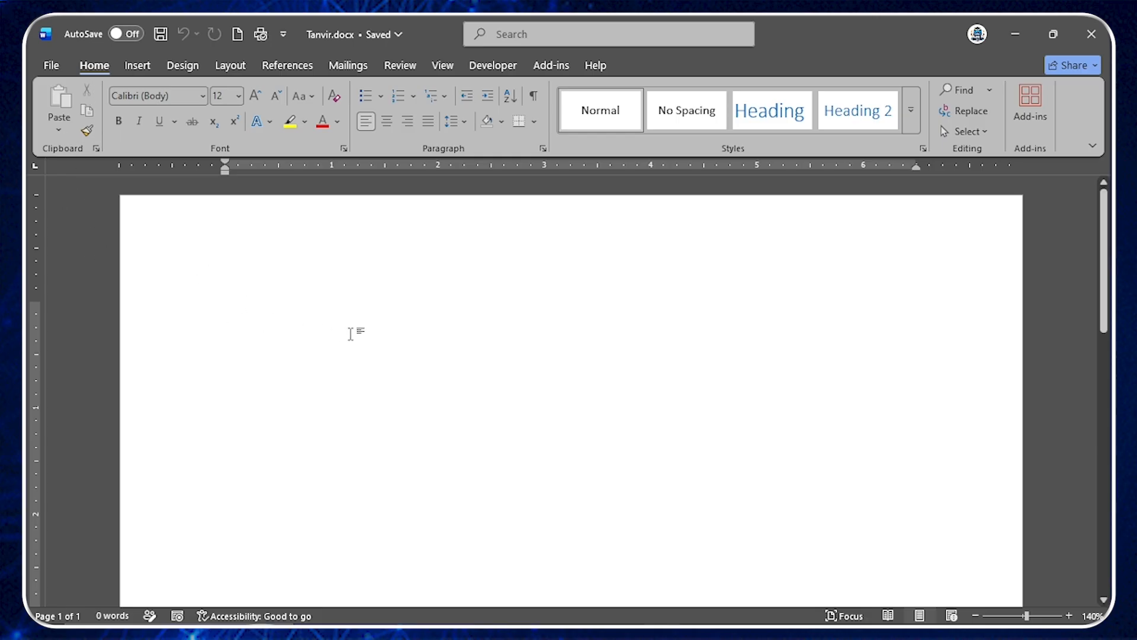
Generate sample paragraphs in the blank document with =rand().
type("=rab")
key("BackSpace")
type("nd()")
key("Return")
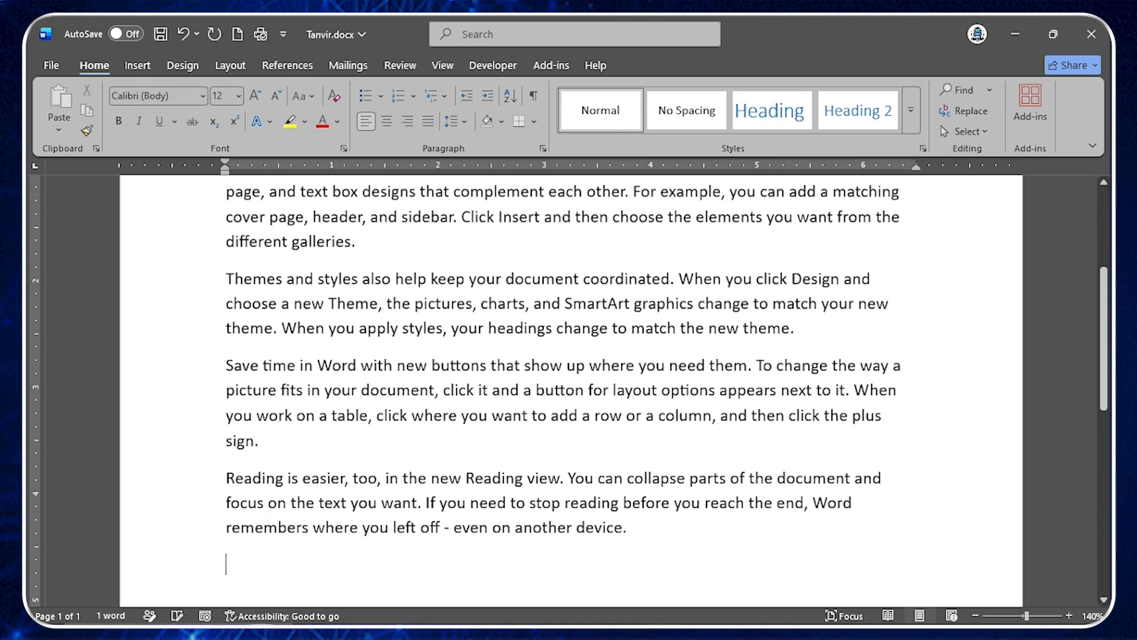
Add a new line above the first paragraph and generate another block of sample text there with =rand().
scroll(266, 330, "up", 5)
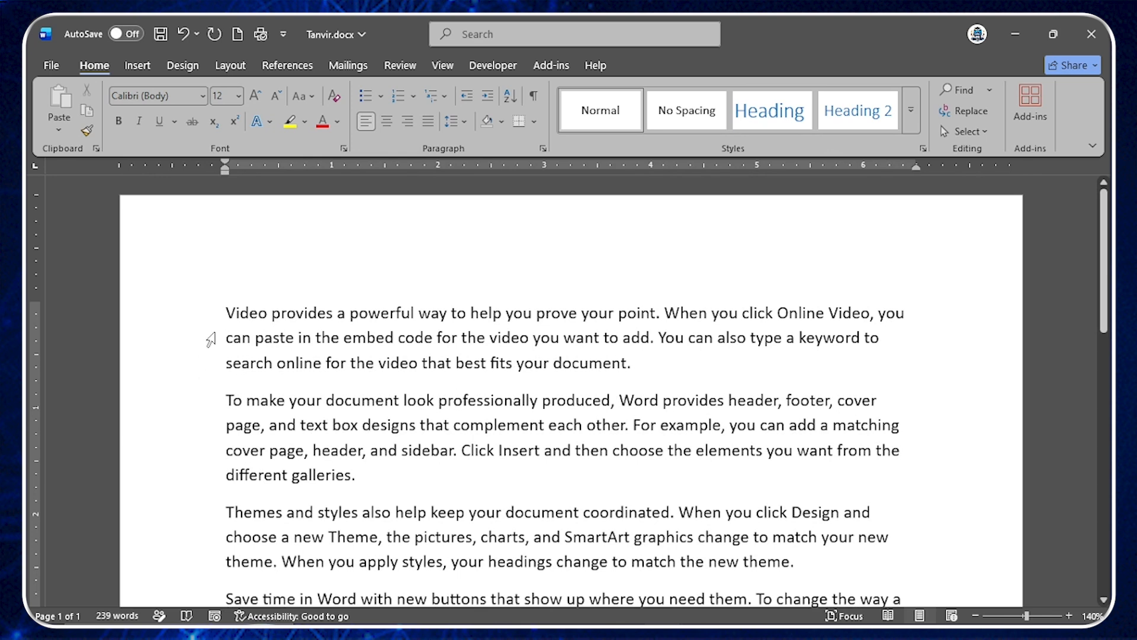
left_click(223, 313)
key("Return")
key("Up")
type("=")
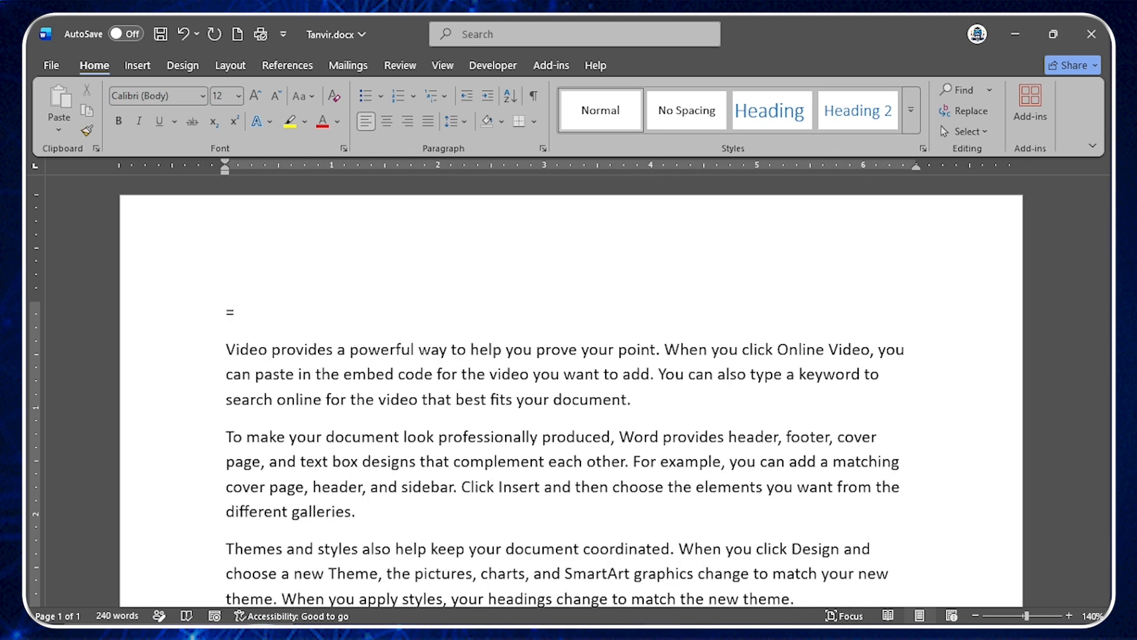
type("rand()")
key("Return")
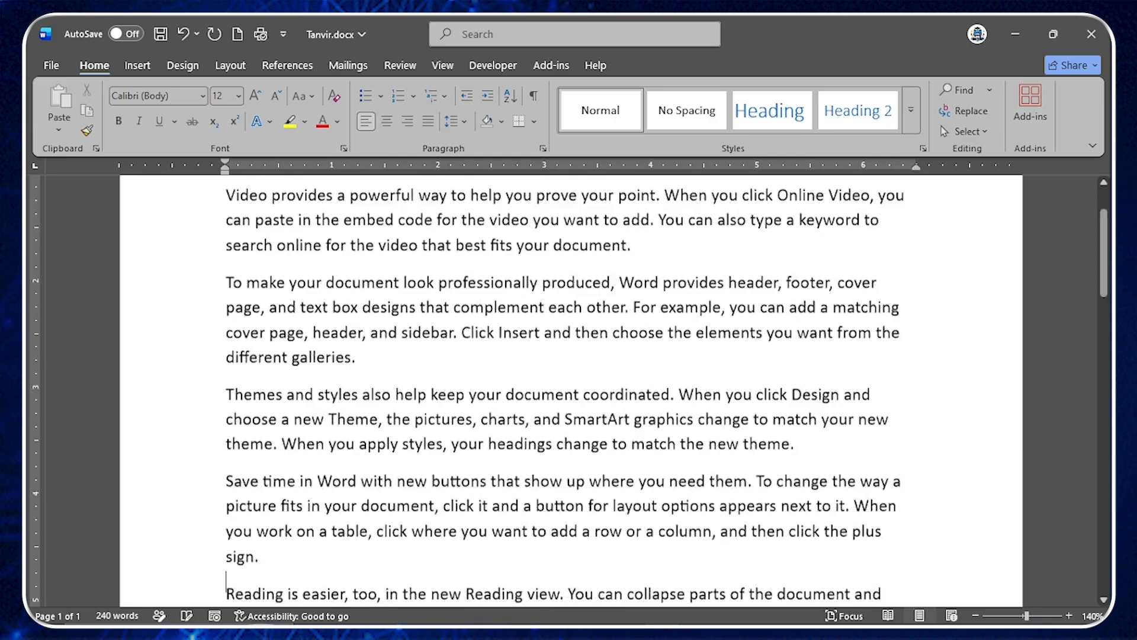
Copy the document's first sentence, "Video provides a powerful way to help you prove your point.".
scroll(396, 332, "up", 5)
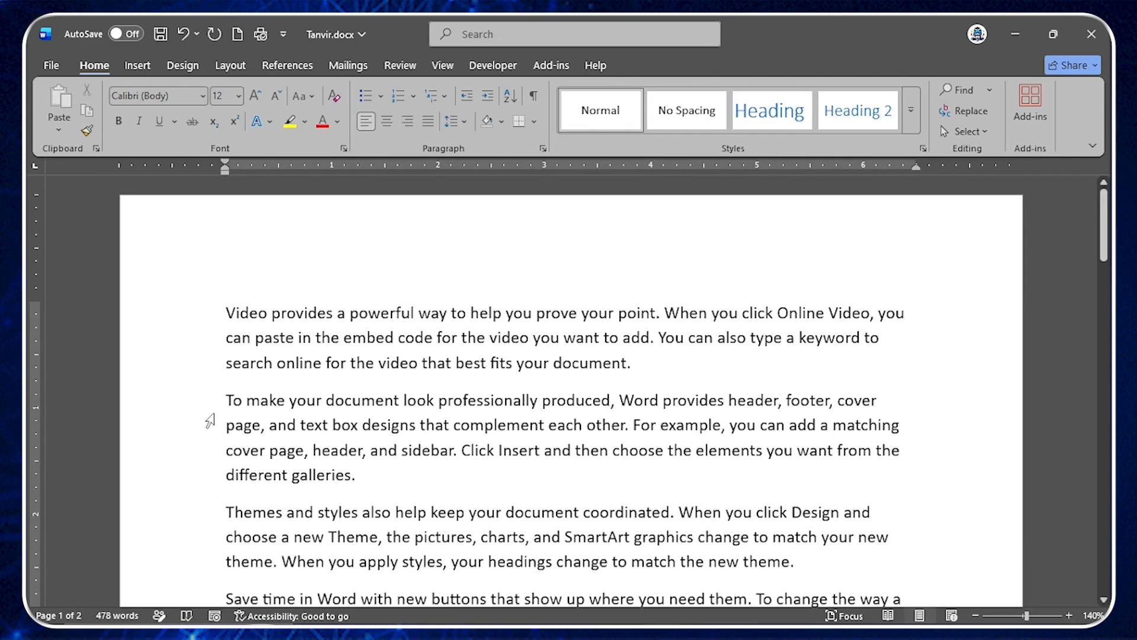
scroll(424, 379, "down", 1)
scroll(424, 379, "up", 1)
left_click(296, 314)
left_click(233, 332)
left_click_drag(228, 314, 667, 318)
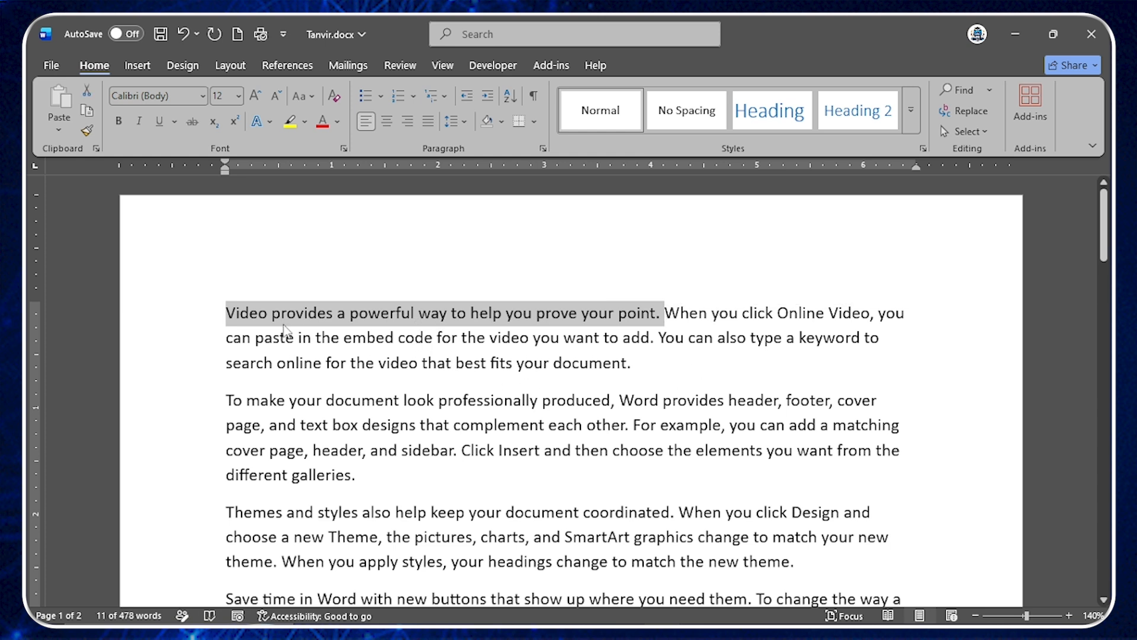
right_click(378, 316)
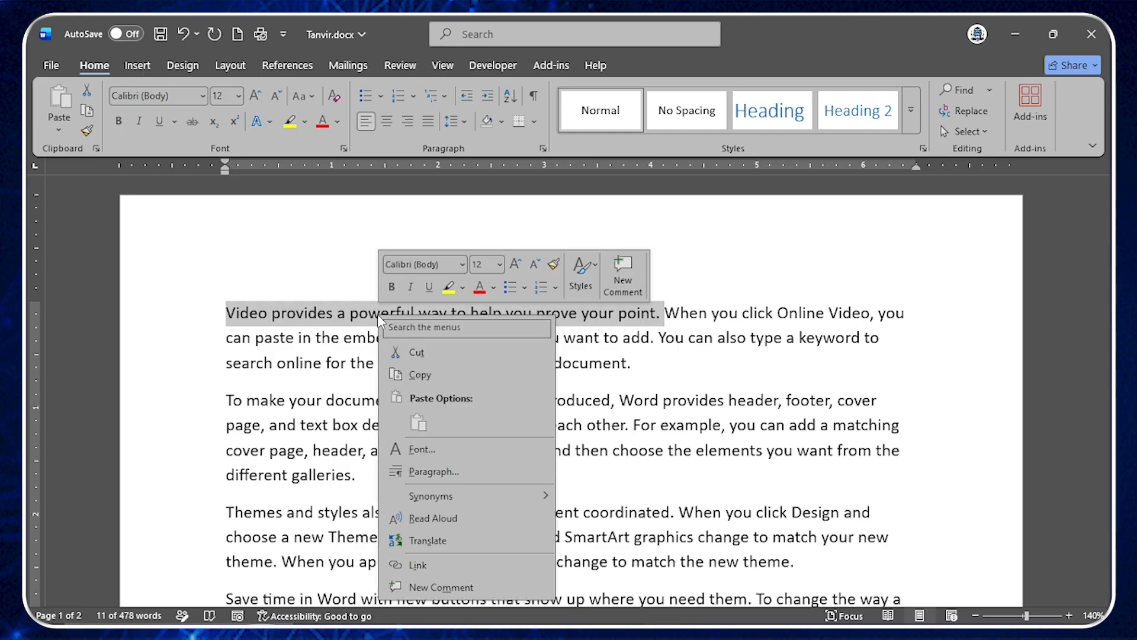
left_click(415, 375)
scroll(593, 375, "down", 1)
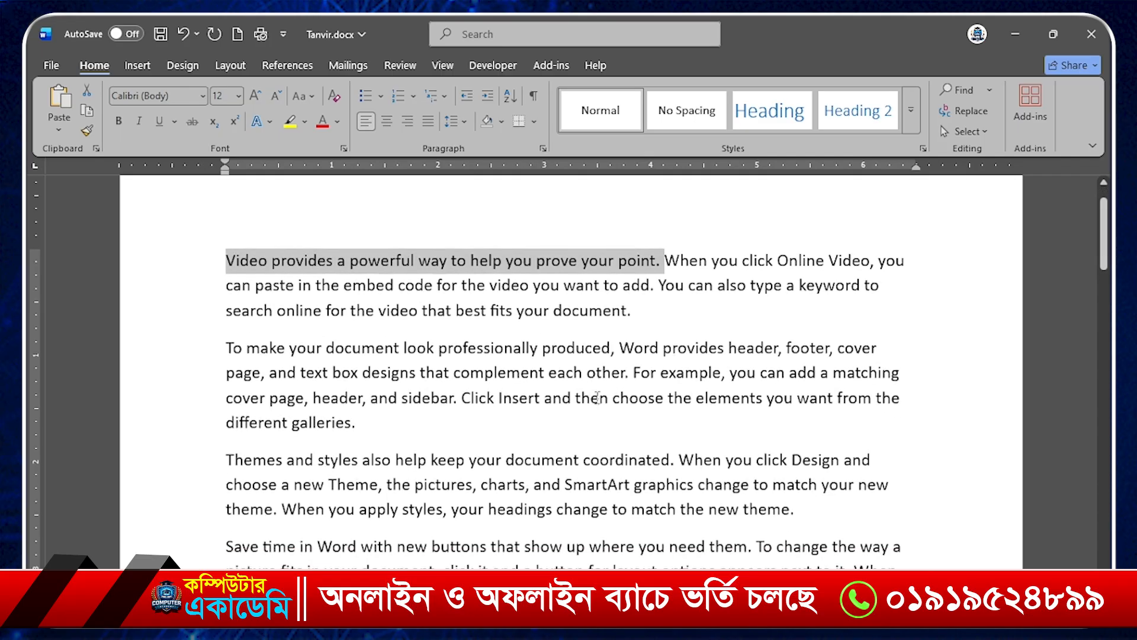
Paste the copied sentence with source formatting kept in a new paragraph after the one ending "different galleries.".
left_click(385, 429)
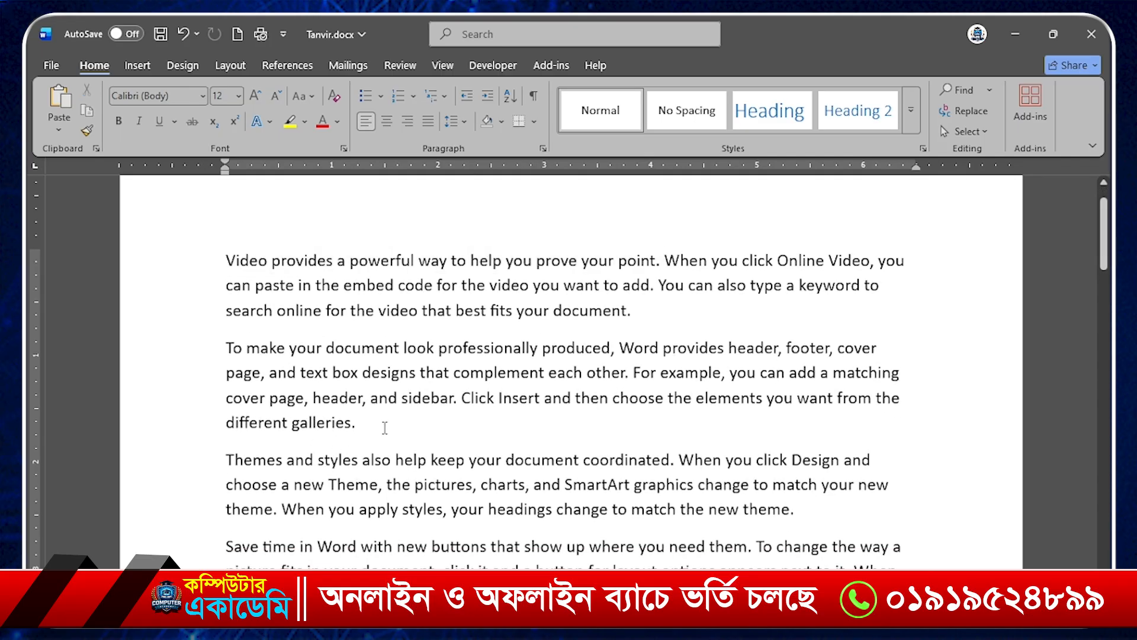
key("Return")
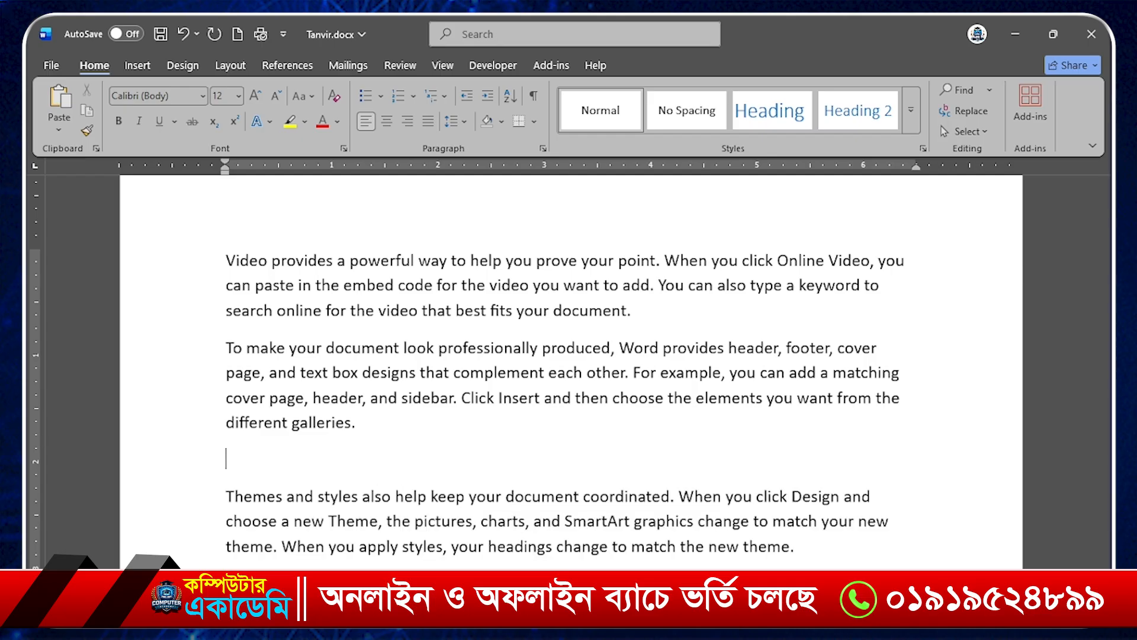
right_click(233, 462)
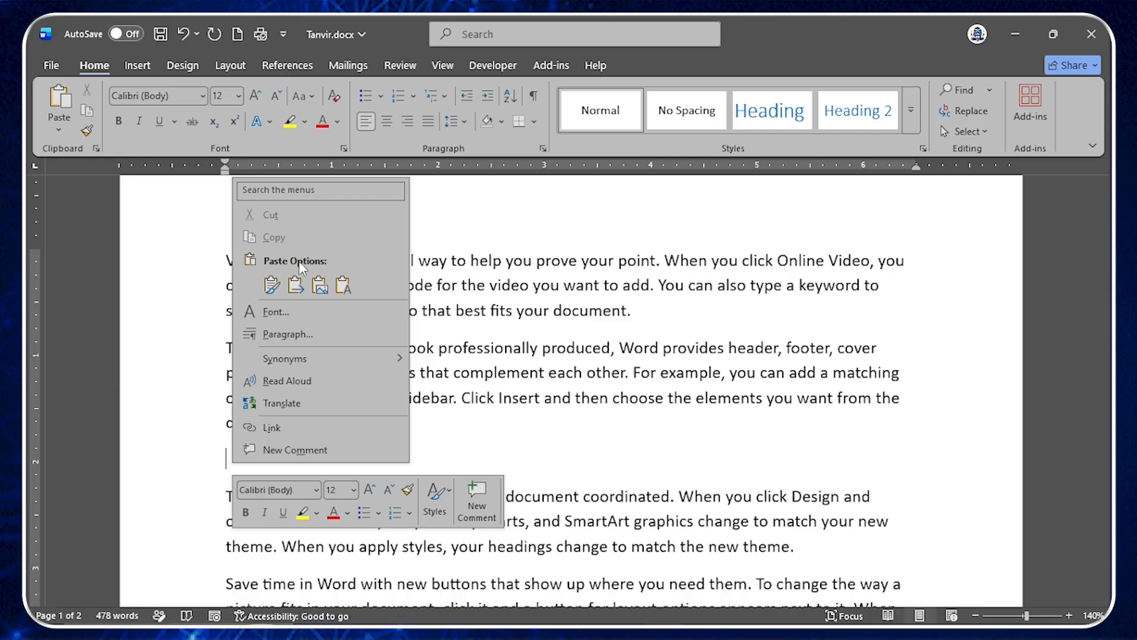
left_click(272, 286)
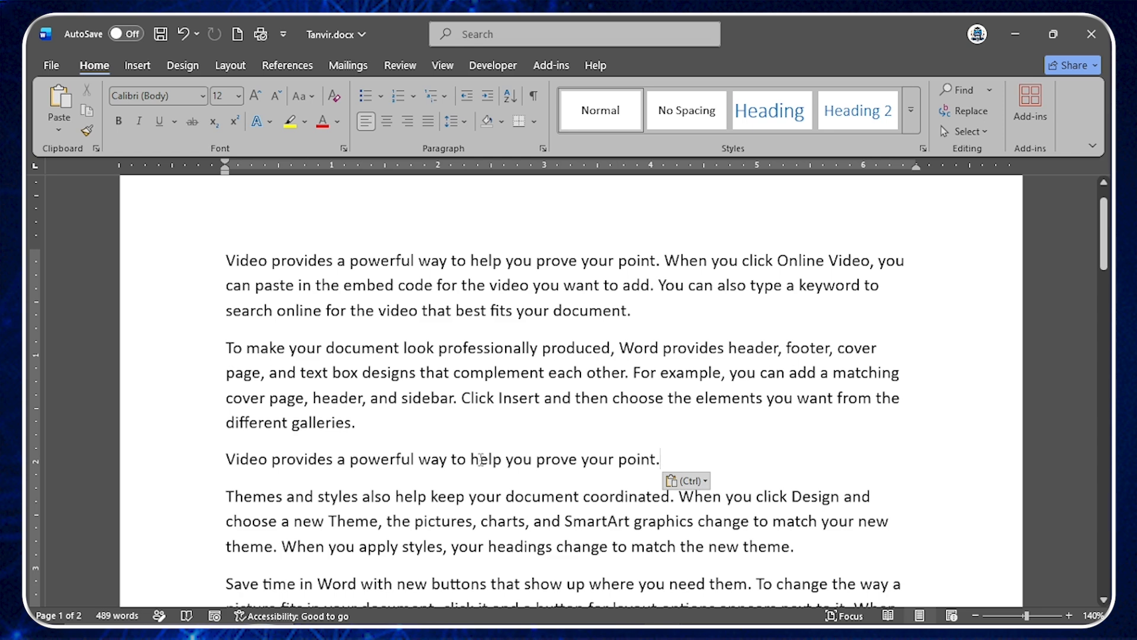
Copy "Themes and styles also help keep your document coordinated." into a new paragraph after the one ending "click the plus sign.".
scroll(373, 439, "down", 2)
left_click_drag(227, 392, 681, 391)
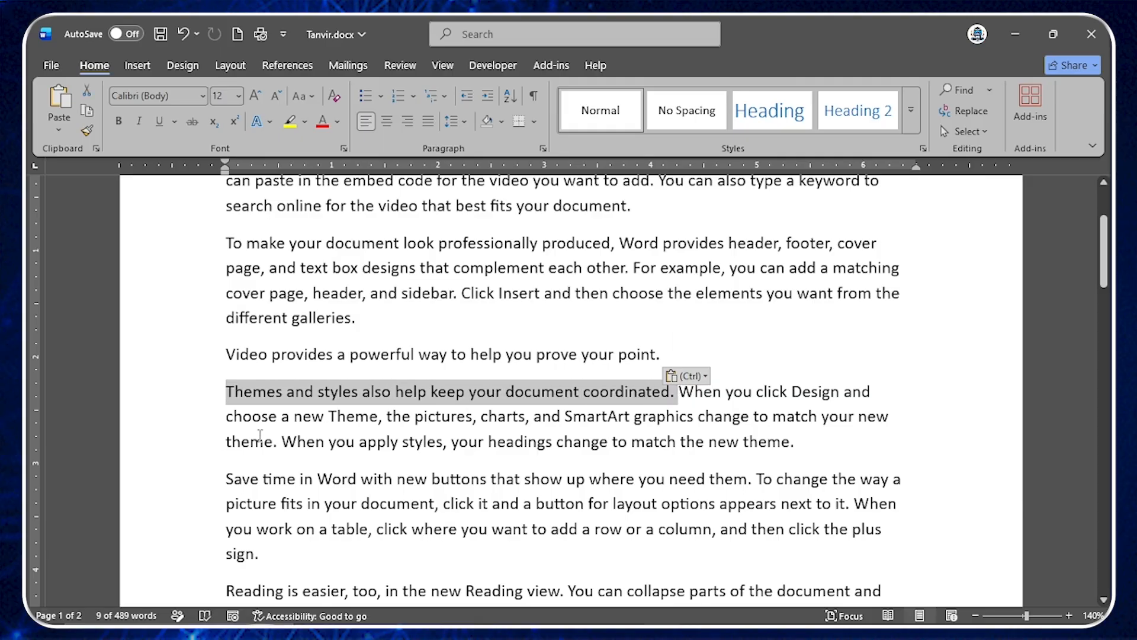
key("ctrl+c")
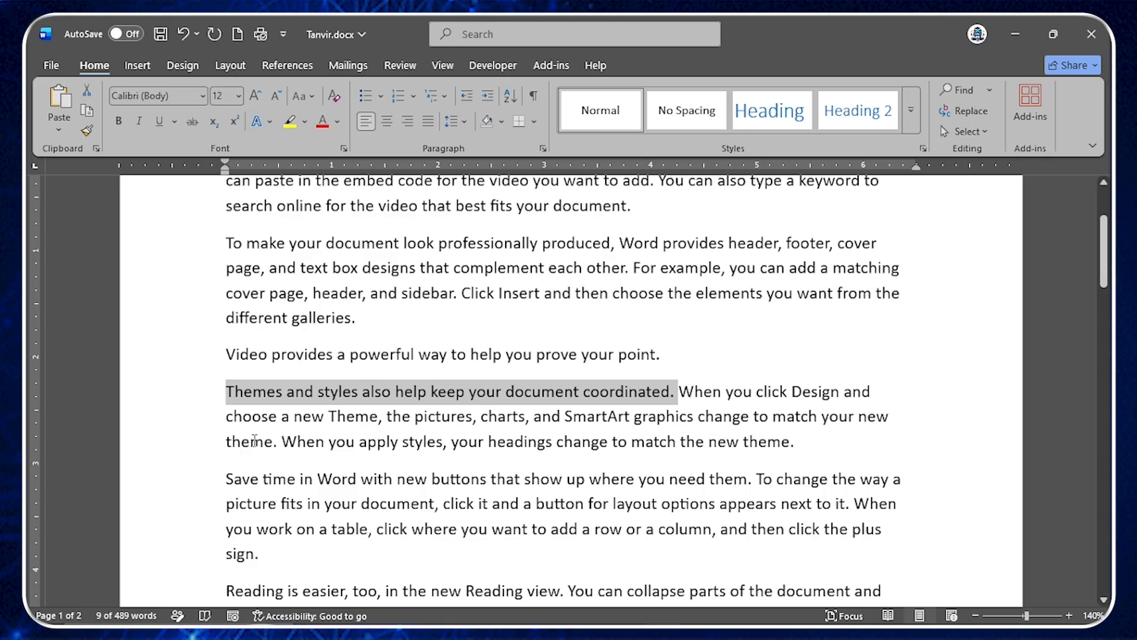
left_click(281, 557)
key("Return")
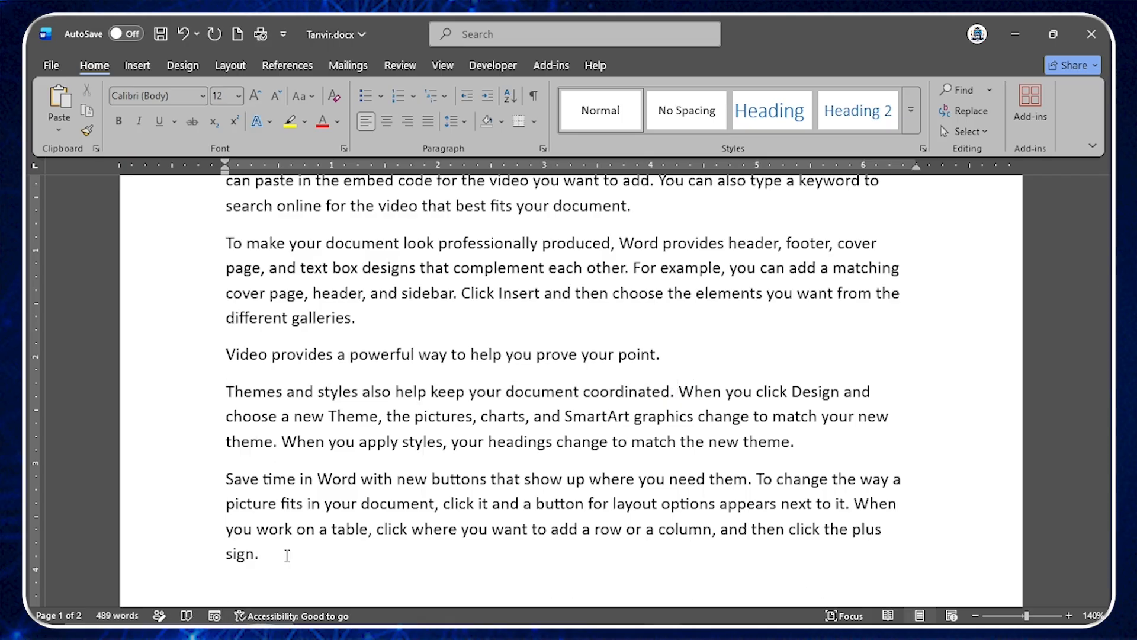
key("ctrl+v")
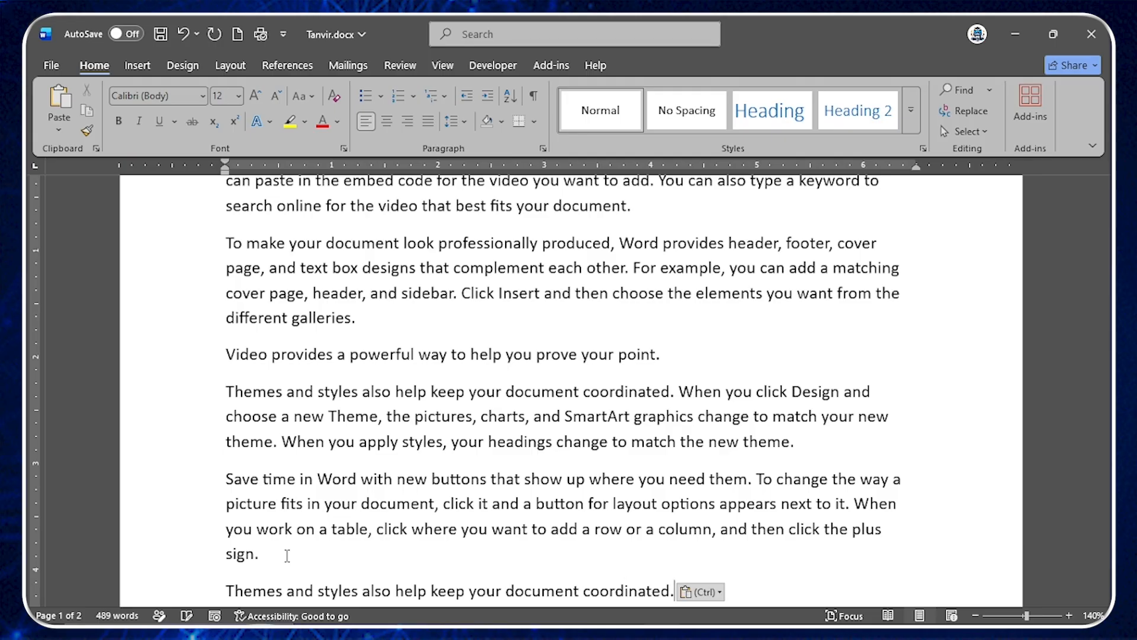
scroll(287, 554, "down", 2)
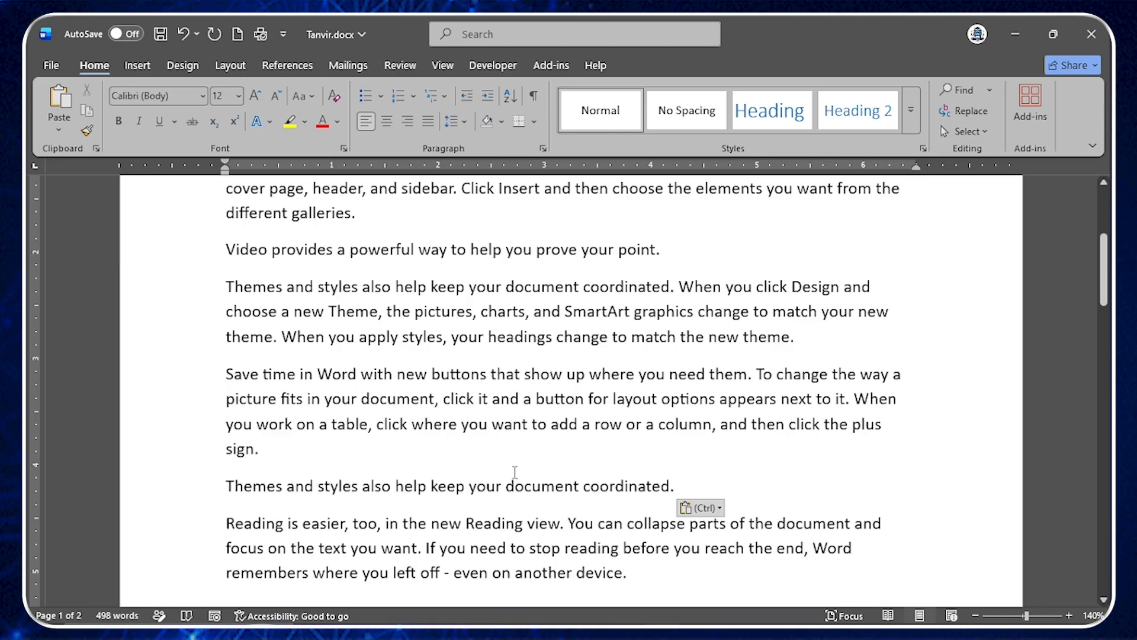
Copy the standalone "Video provides" sentence to the end of the "Themes and styles" paragraph, and paste it with Merge Formatting in a new paragraph below.
scroll(516, 474, "up", 1)
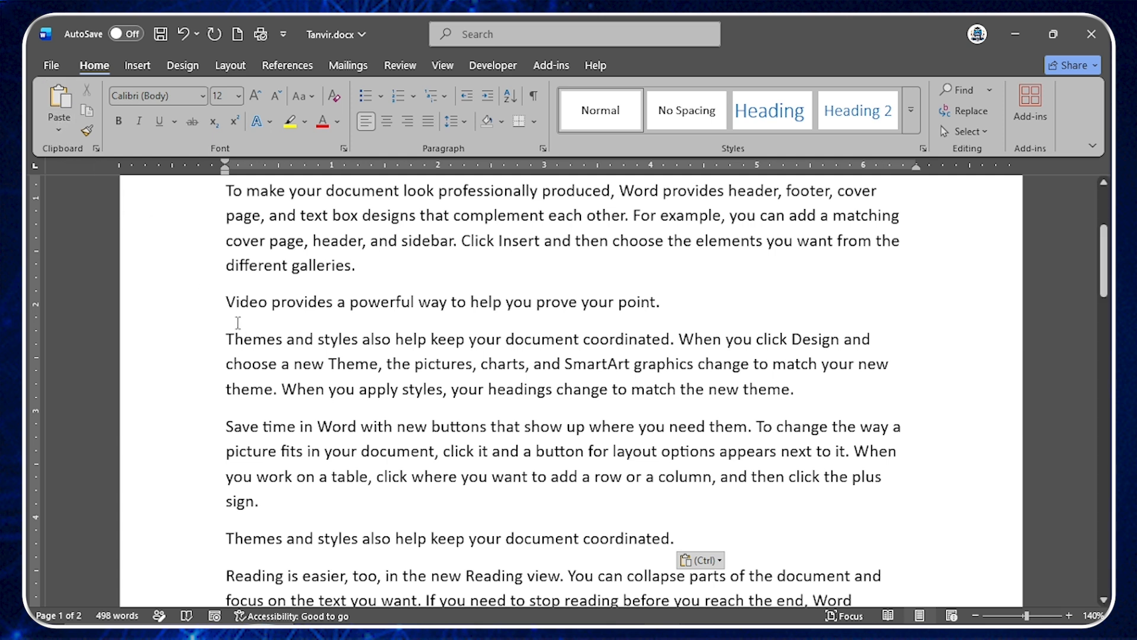
left_click_drag(227, 303, 664, 300)
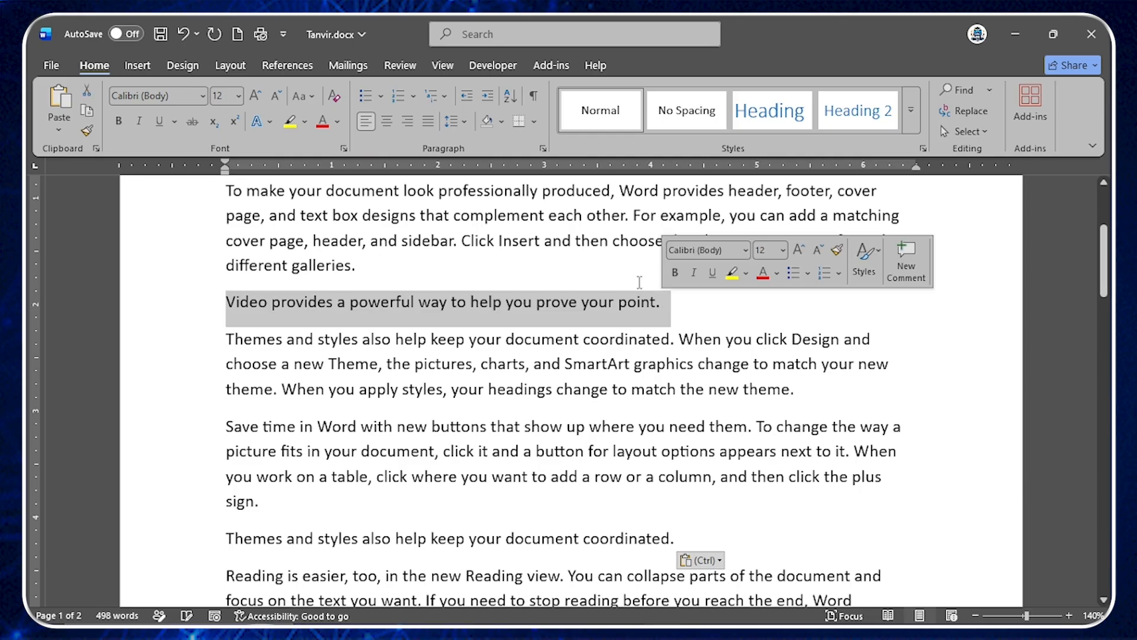
left_click(88, 116)
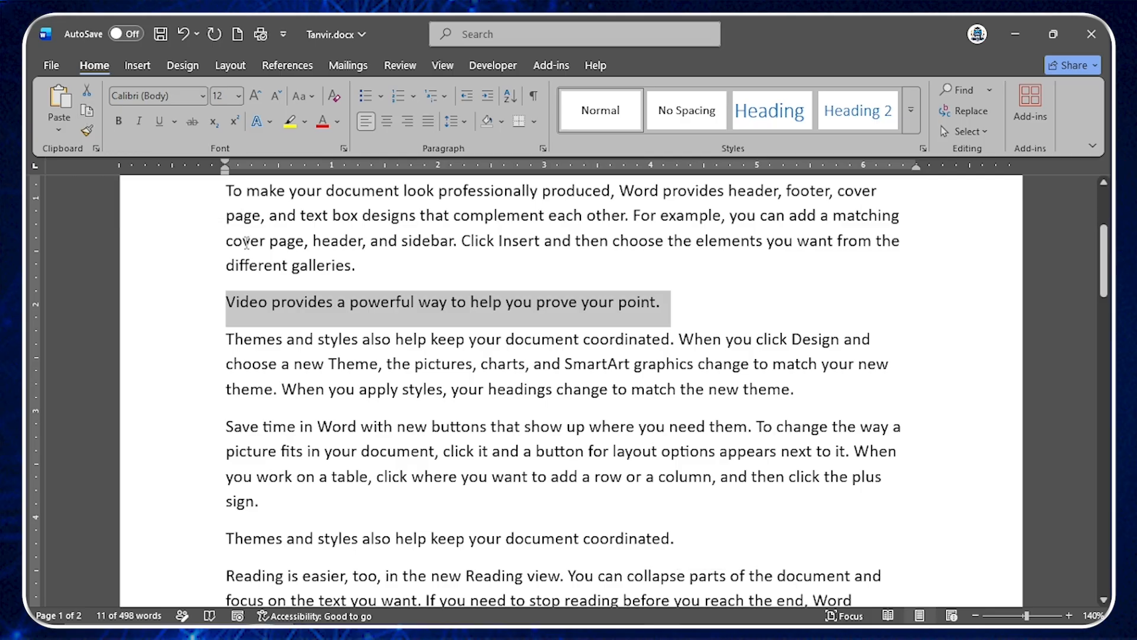
left_click(817, 389)
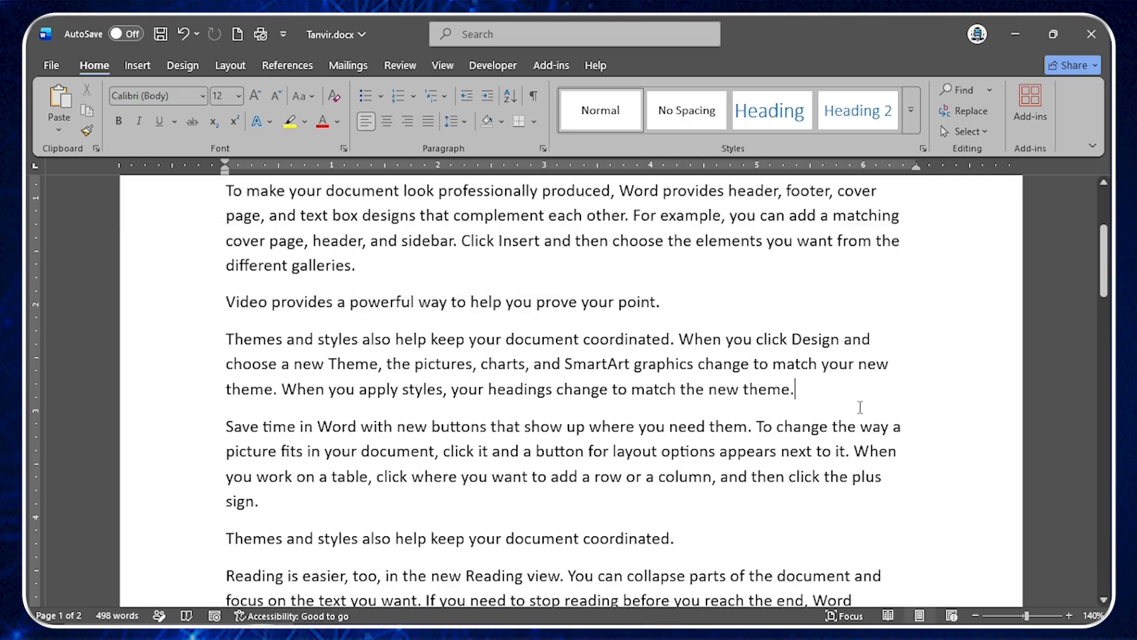
left_click(59, 97)
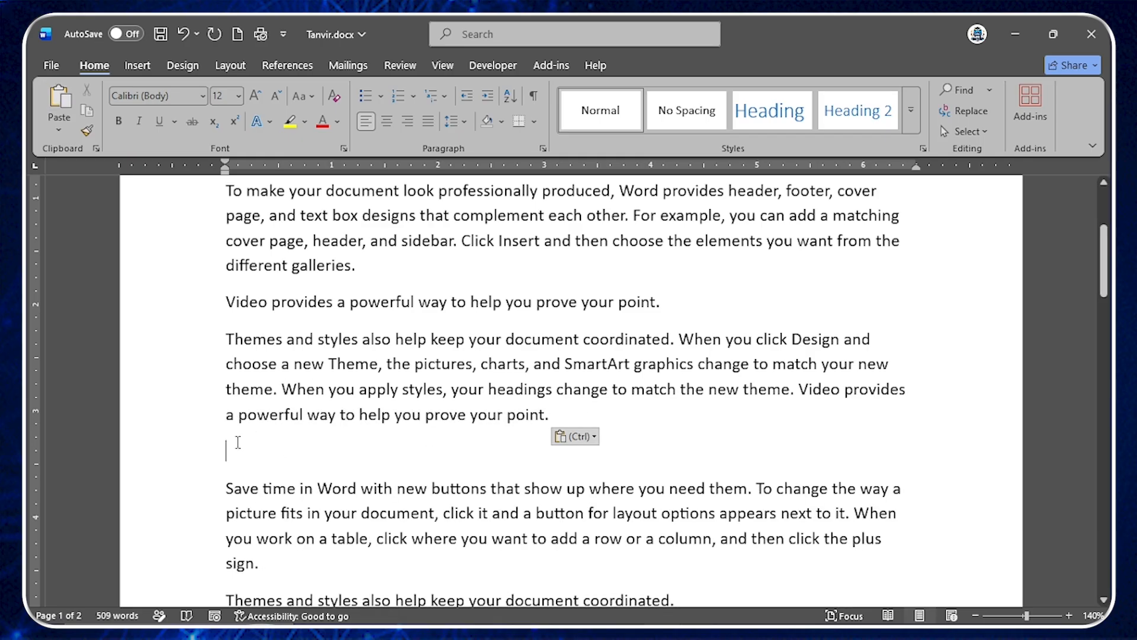
left_click(59, 130)
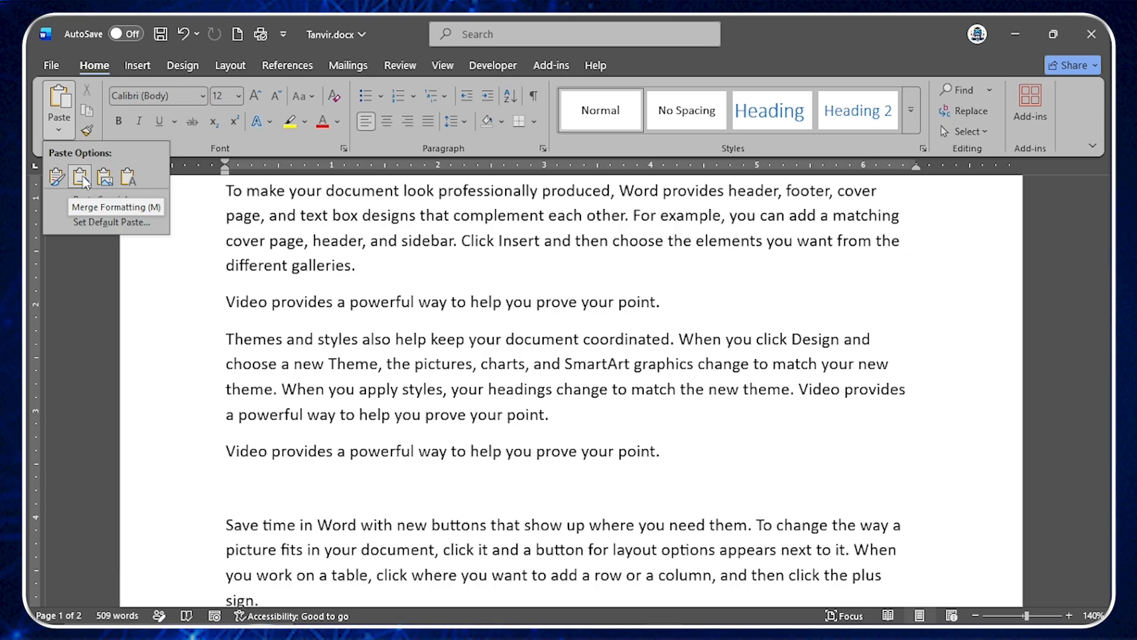
left_click(80, 177)
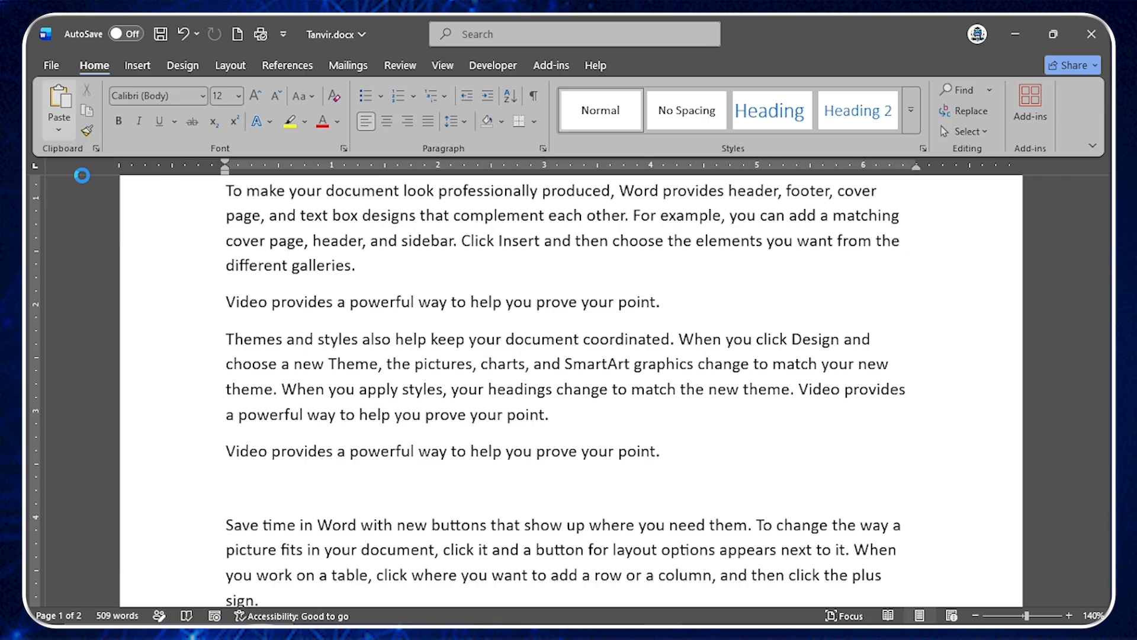
left_click_drag(227, 450, 656, 452)
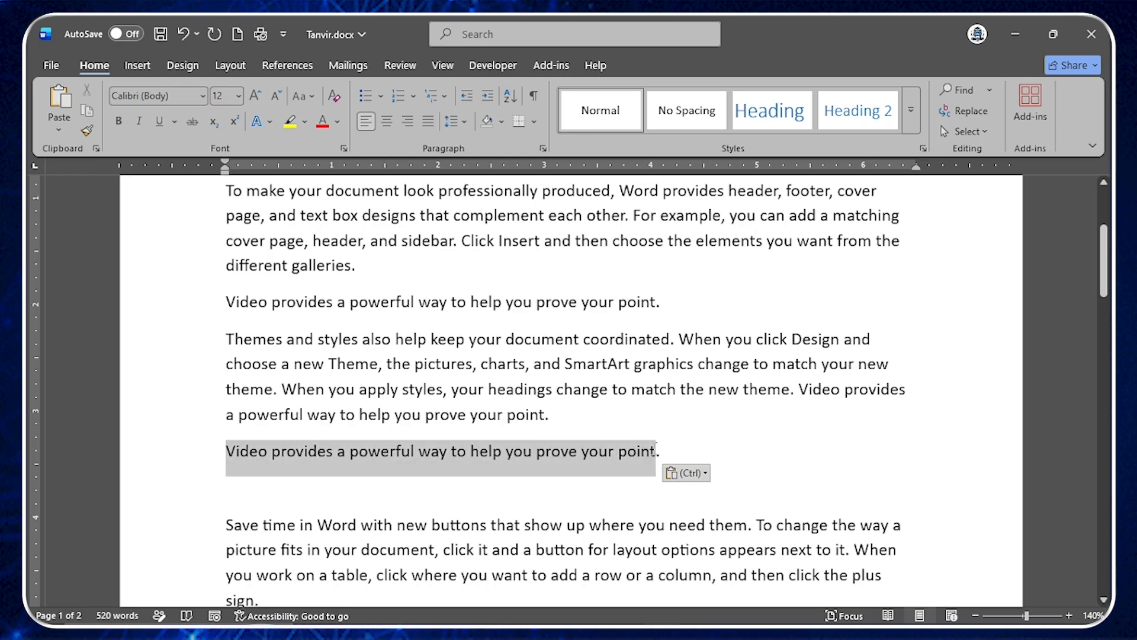
left_click(286, 489)
left_click(59, 122)
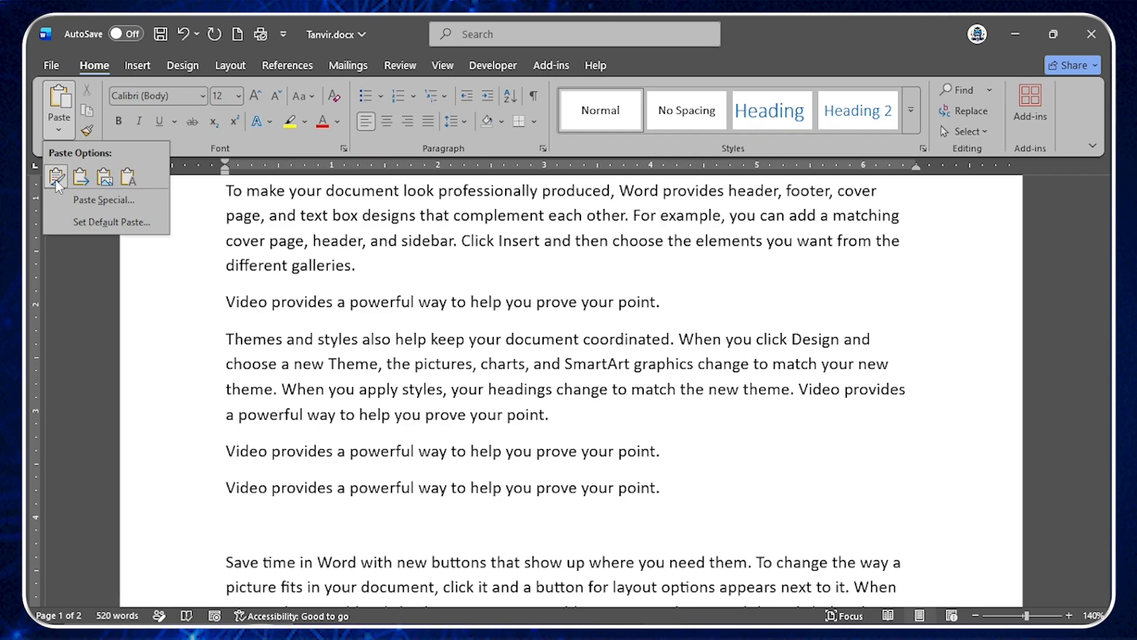
left_click(472, 461)
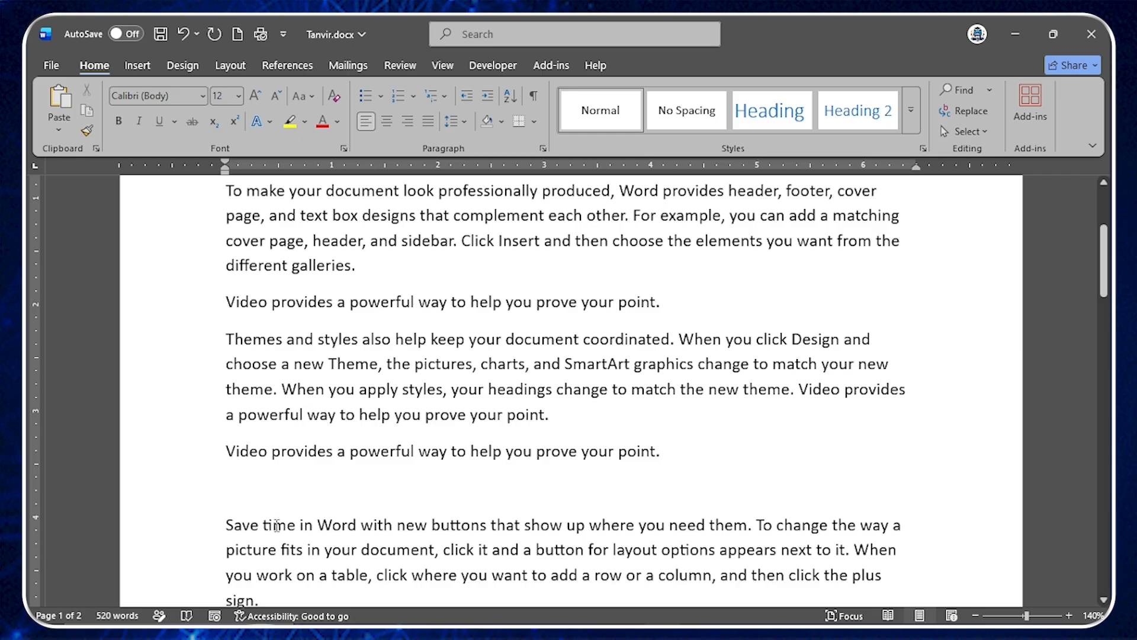
Copy the "Video provides" sentence below the "Themes and styles" paragraph and paste it as a picture in its place.
left_click_drag(231, 451, 732, 450)
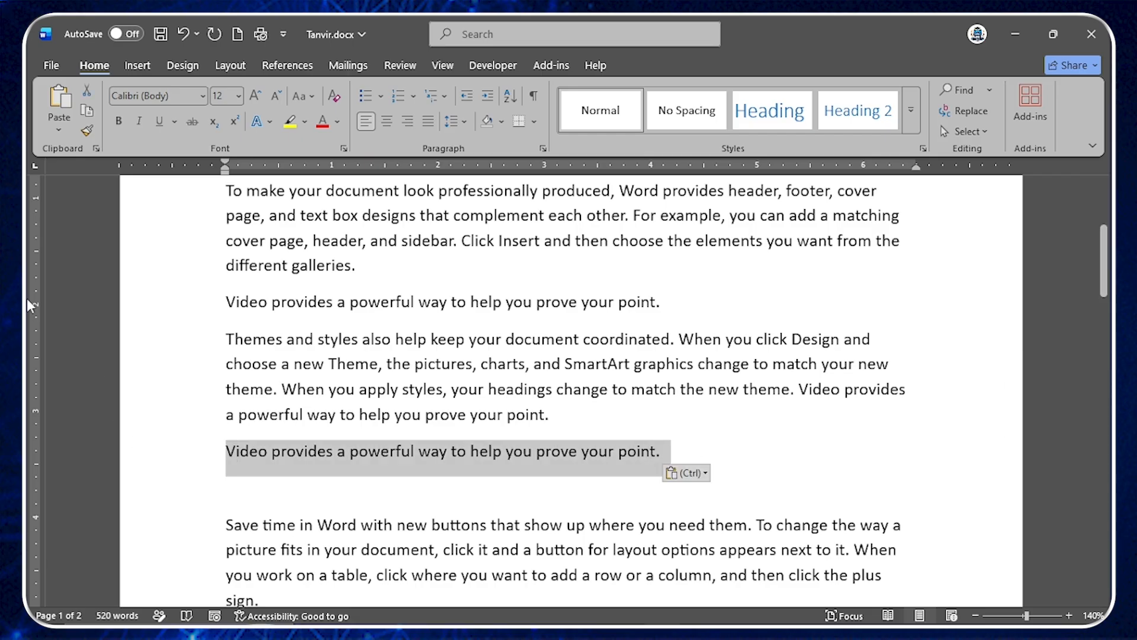
left_click(92, 115)
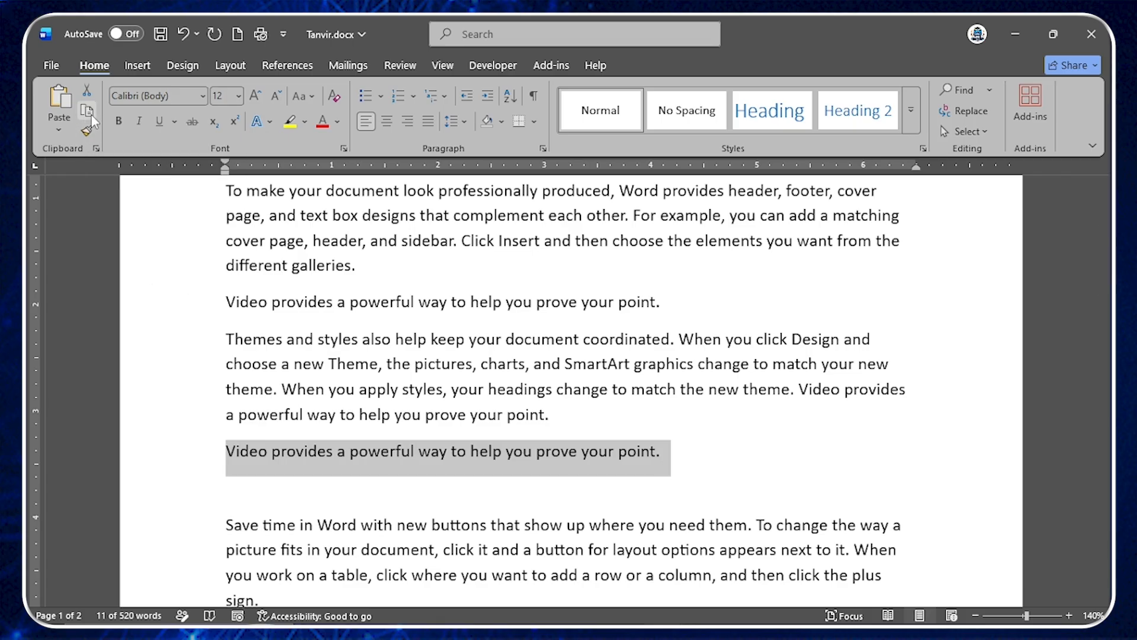
left_click(57, 129)
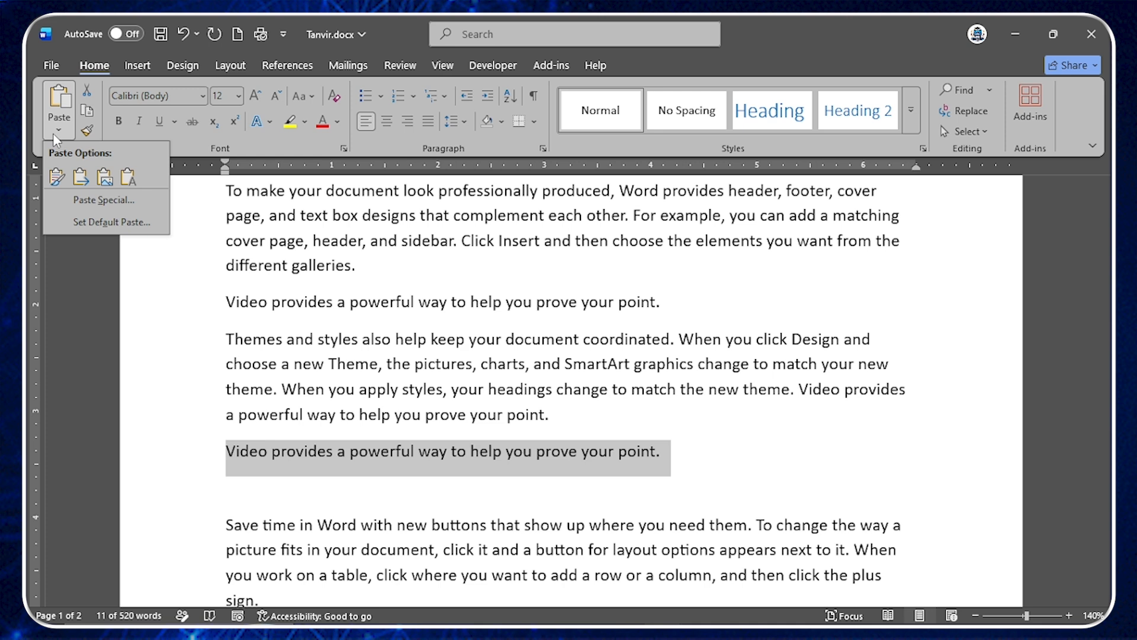
left_click(105, 176)
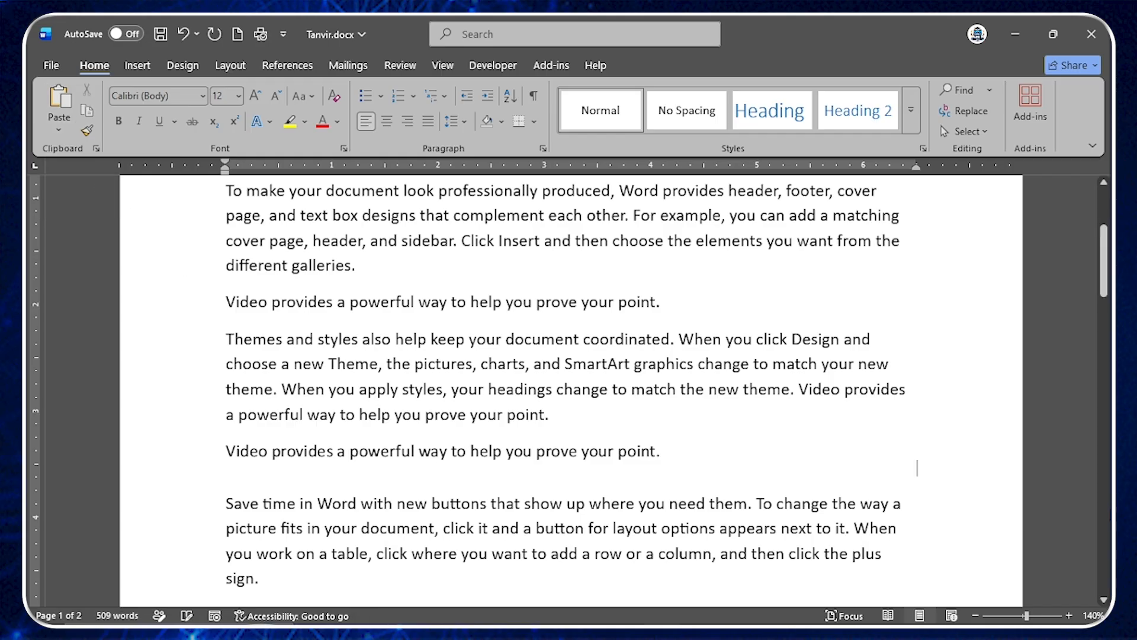
left_click(564, 456)
left_click_drag(446, 456, 453, 466)
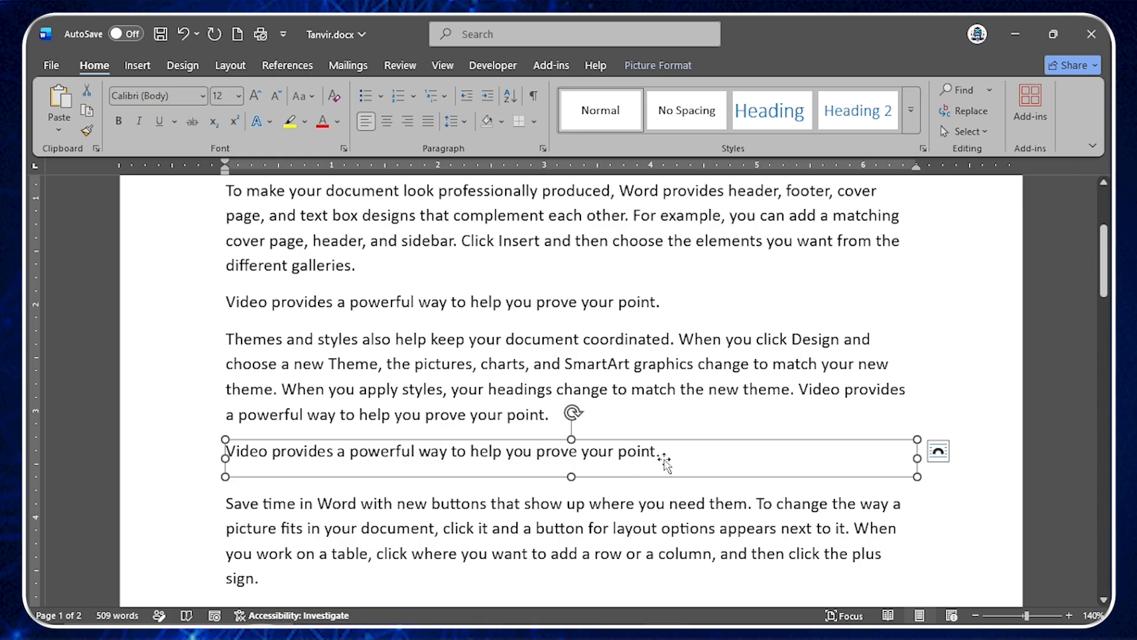
Delete "oint." from the end of the "Themes and styles" paragraph above the pasted picture.
left_click(516, 417)
left_click(550, 416)
key("BackSpace")
key("BackSpace")
key("BackSpace")
key("BackSpace")
key("BackSpace")
left_click(654, 459)
left_click(524, 418)
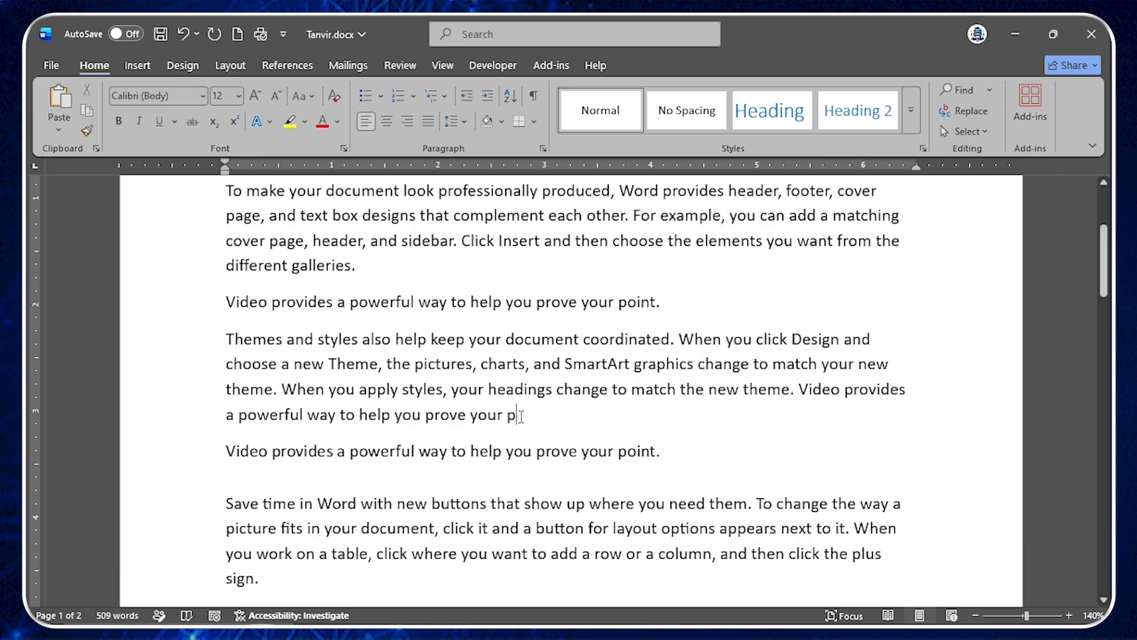
Cut the standalone "Themes and styles" sentence and paste it twice, as separate paragraphs, after the one ending "on another device.".
scroll(646, 451, "down", 1)
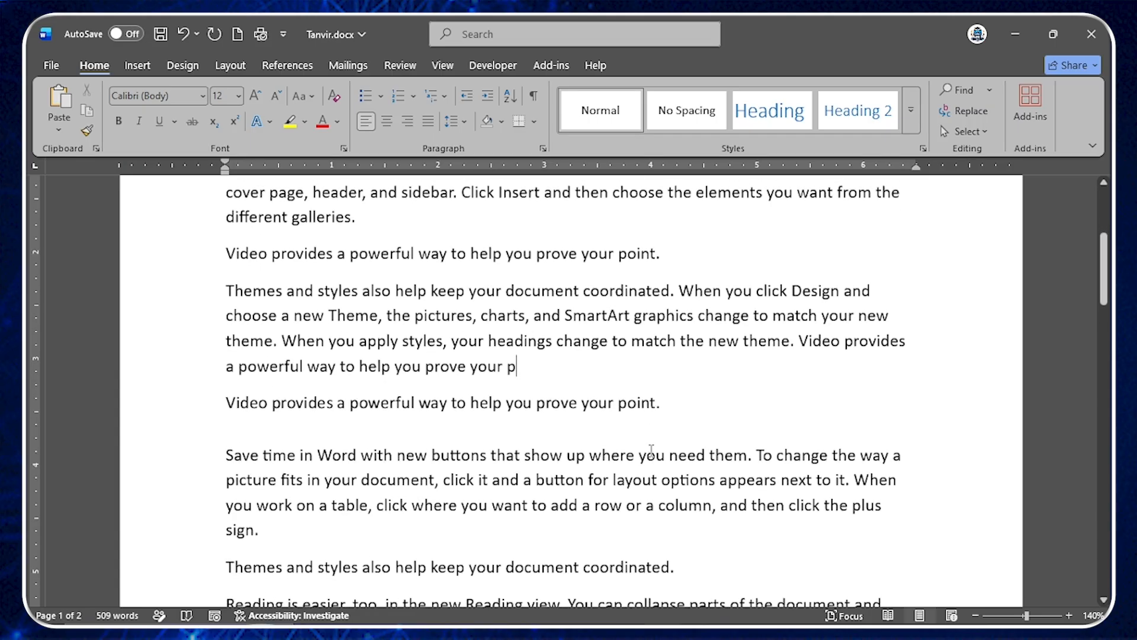
left_click(305, 439)
scroll(355, 423, "down", 1)
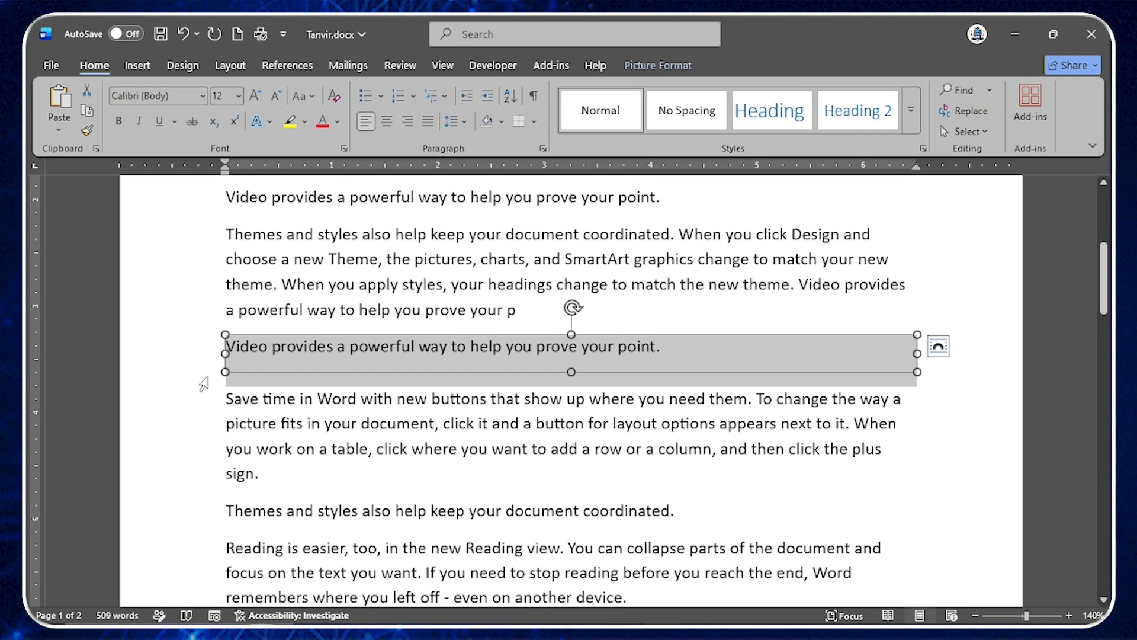
left_click(302, 425)
scroll(284, 427, "down", 2)
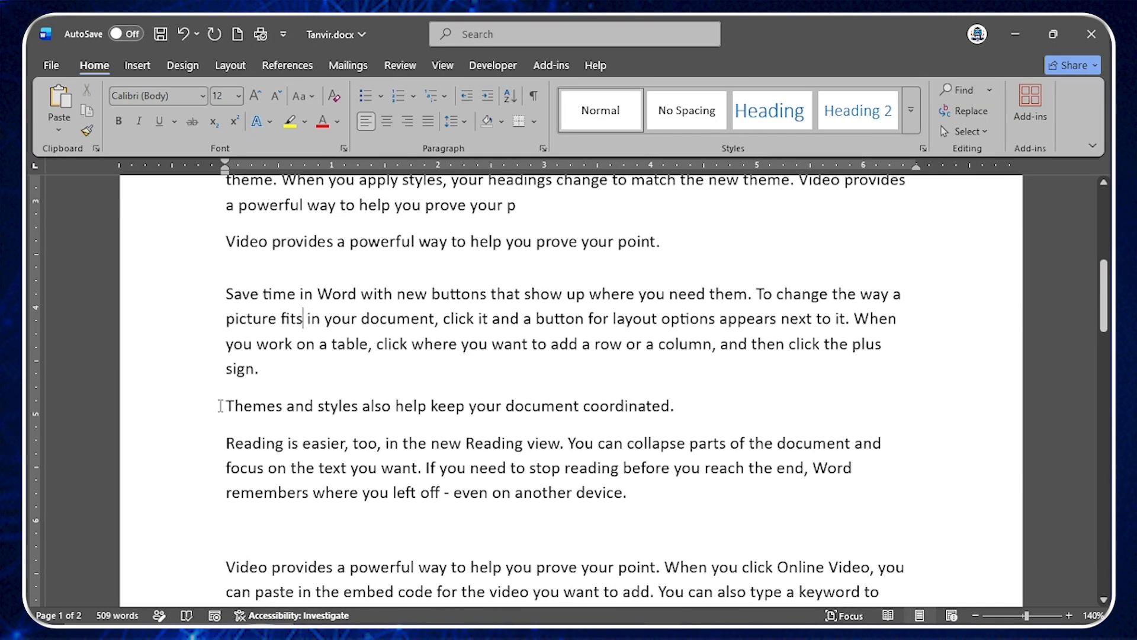
left_click_drag(230, 407, 719, 418)
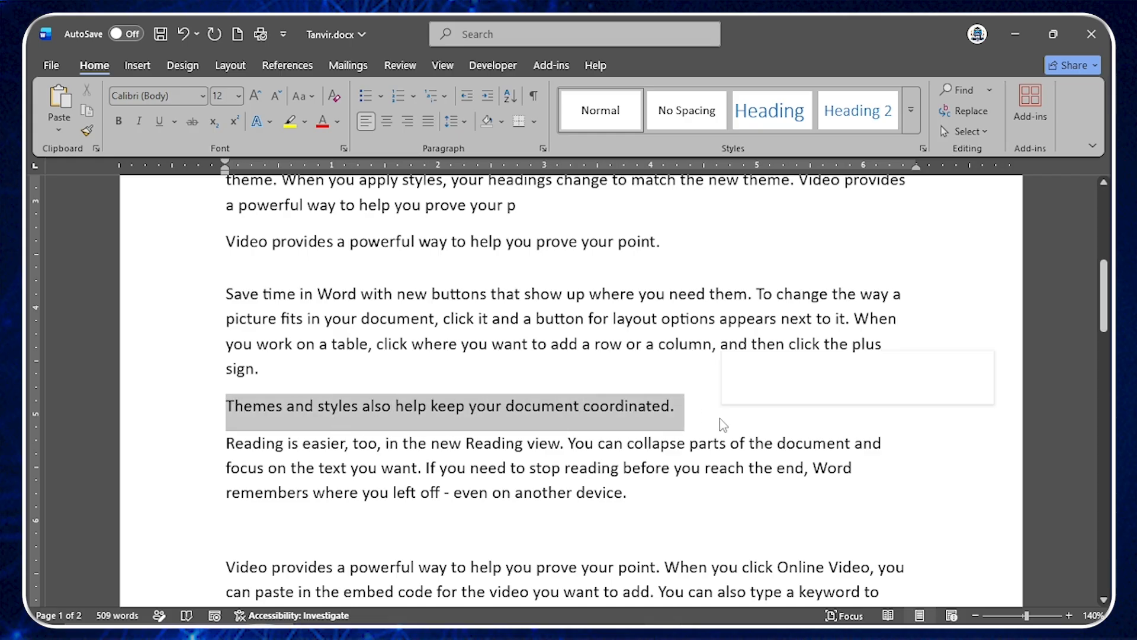
right_click(635, 414)
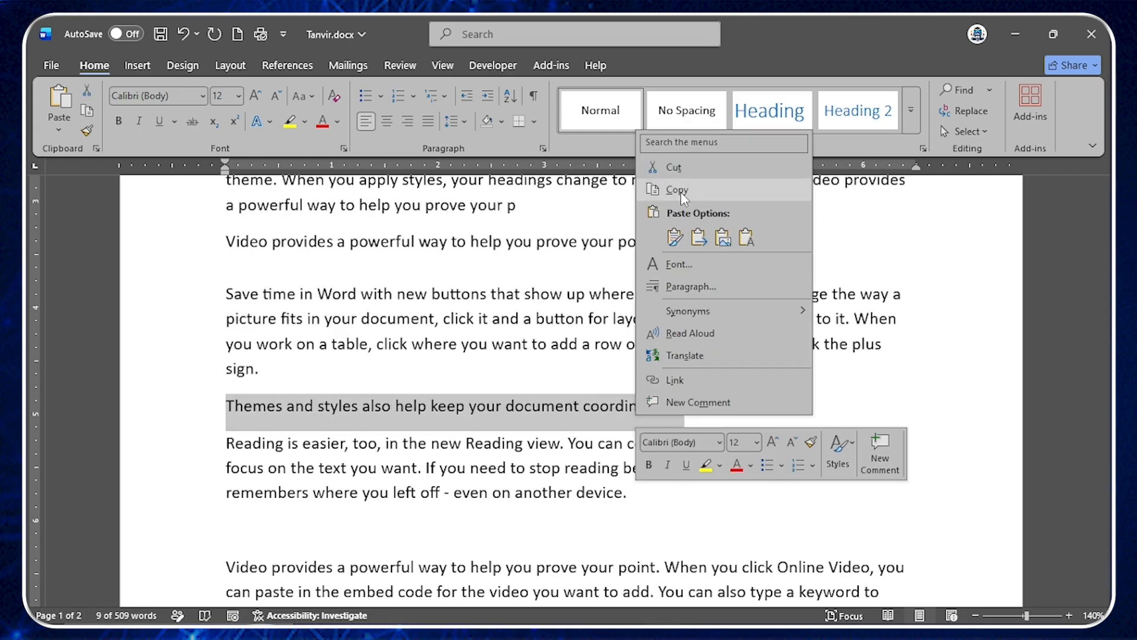
left_click(677, 173)
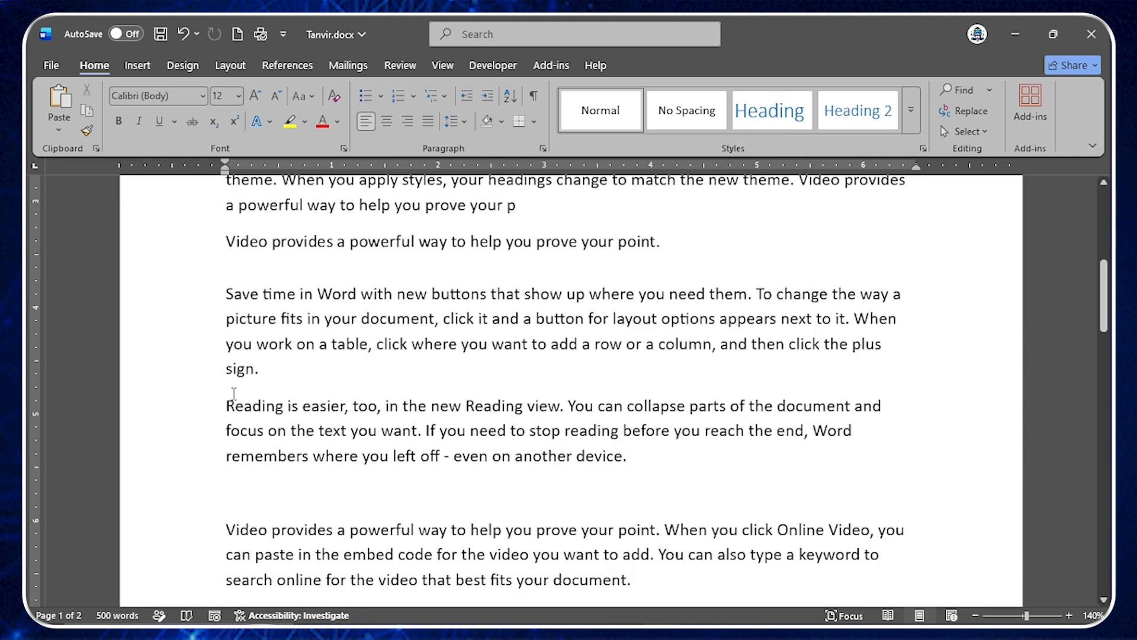
right_click(228, 499)
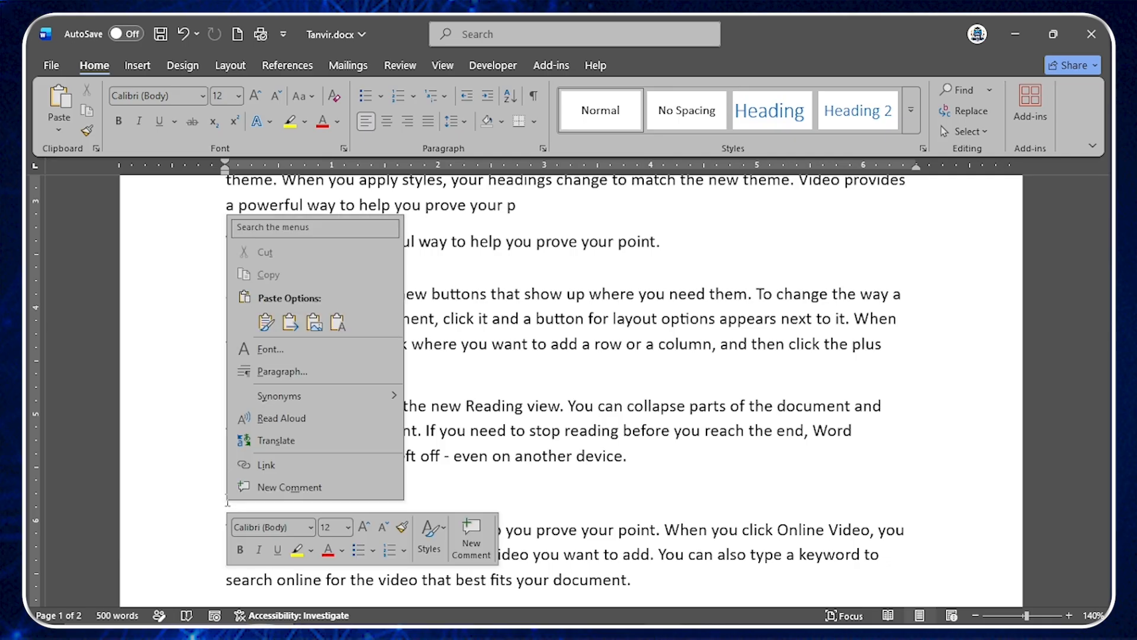
left_click(267, 323)
left_click(266, 323)
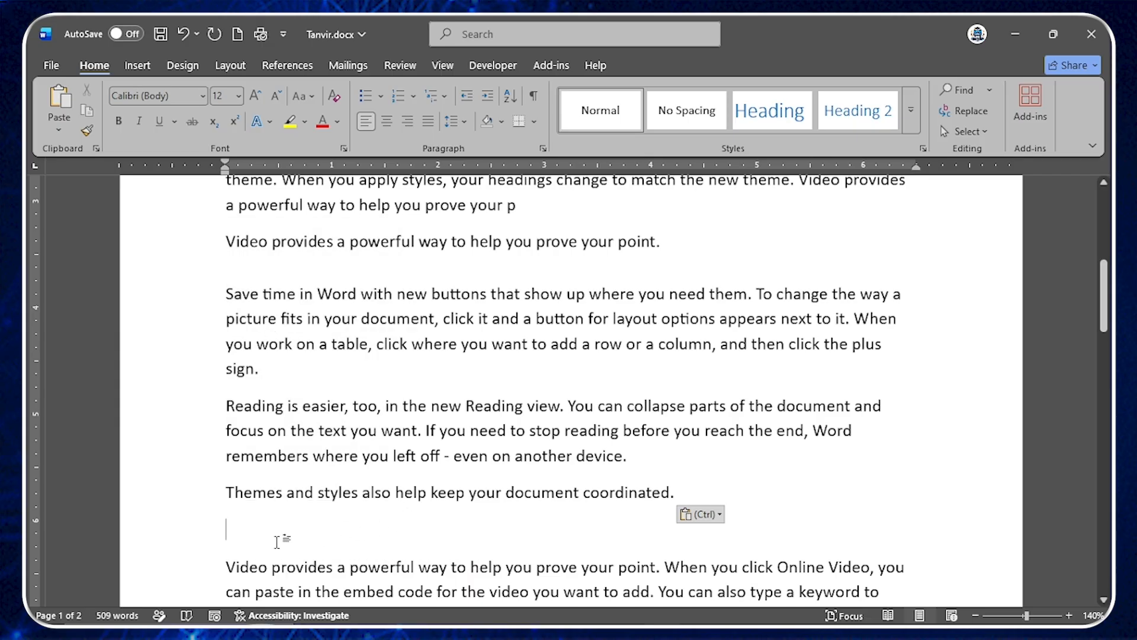
key("ctrl+v")
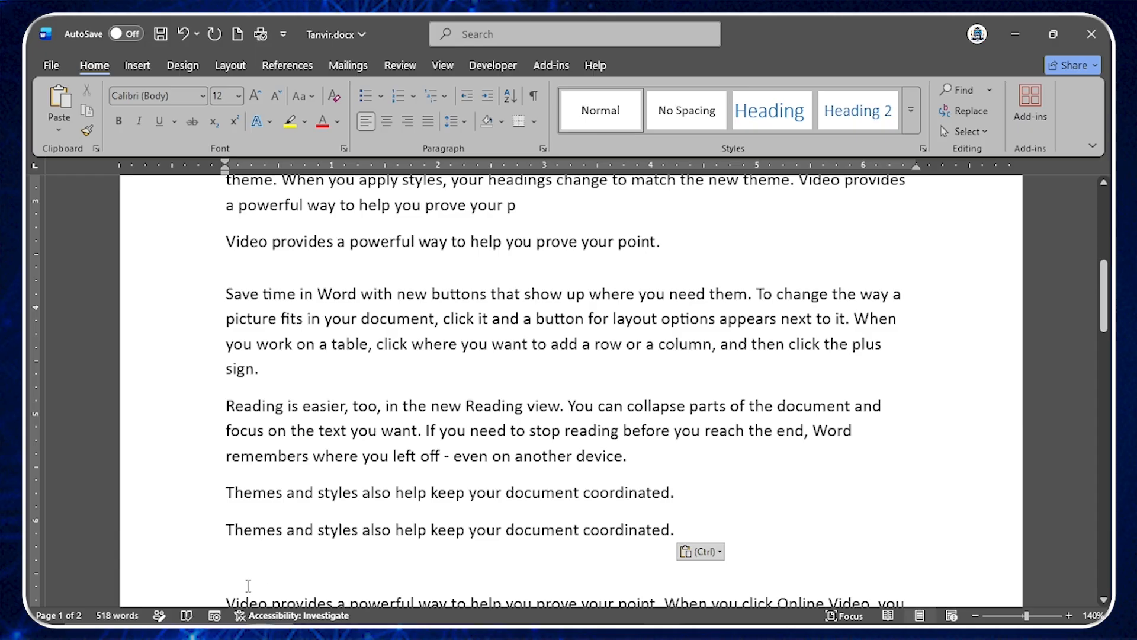
Format the words "Video provides" at the start of the document as bold, size 16, red and underlined.
scroll(433, 521, "down", 1)
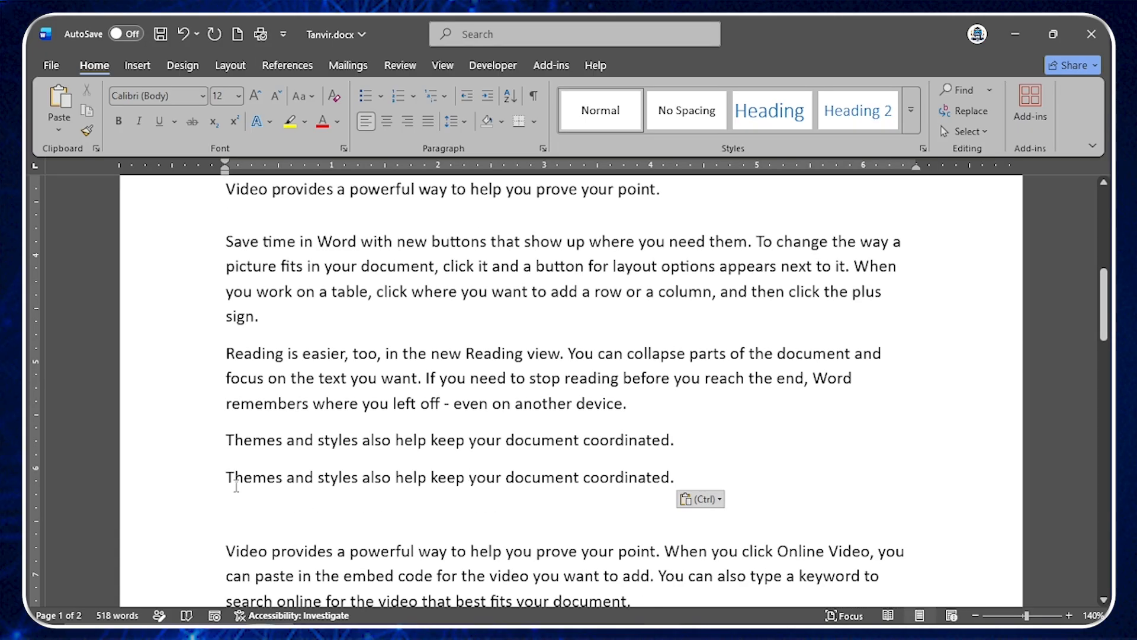
scroll(284, 480, "up", 5)
scroll(360, 474, "up", 4)
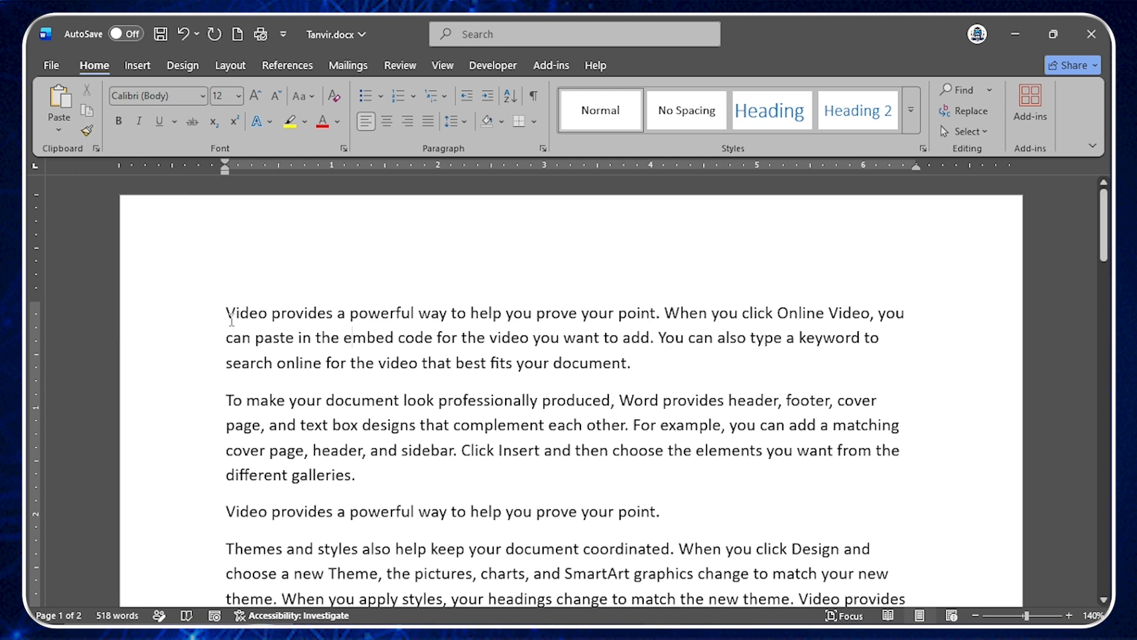
left_click_drag(227, 313, 329, 314)
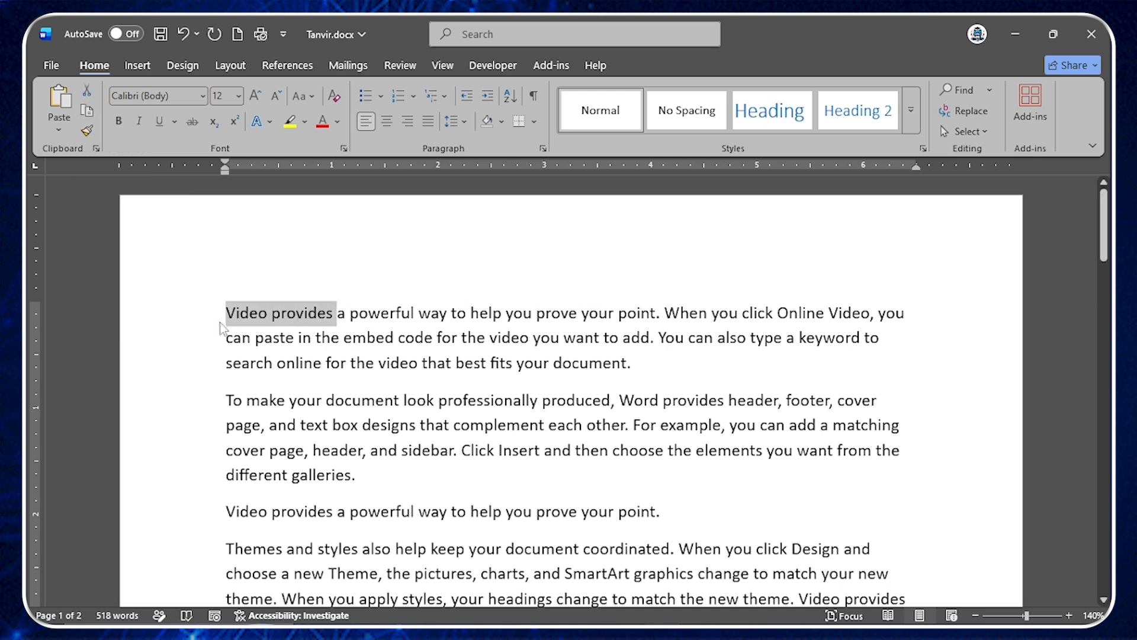
left_click(119, 124)
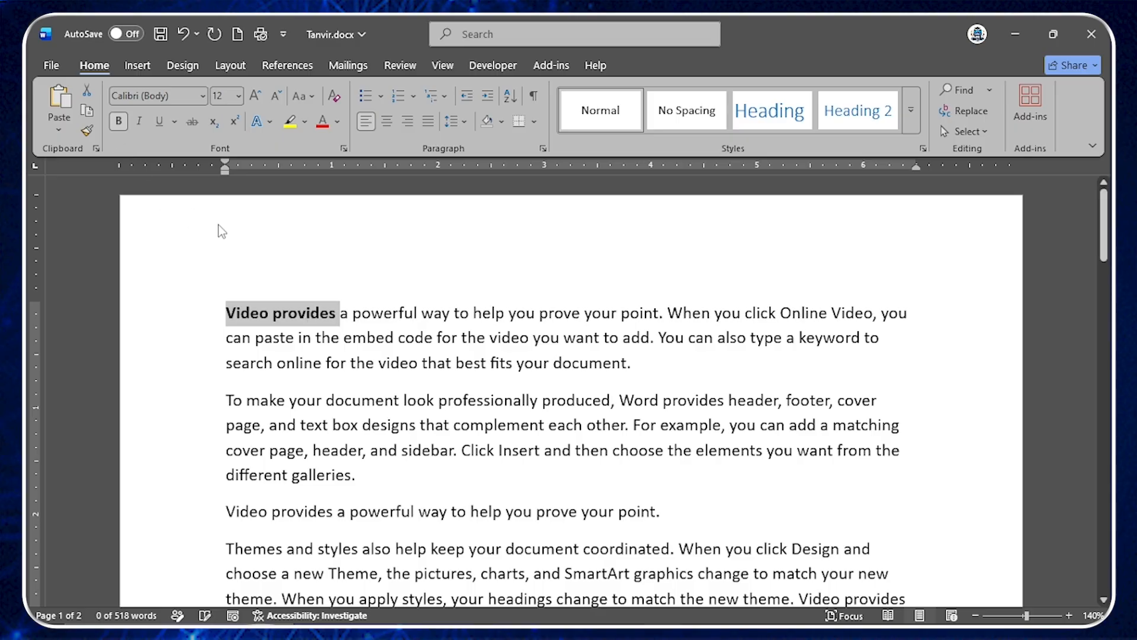
double_click(256, 96)
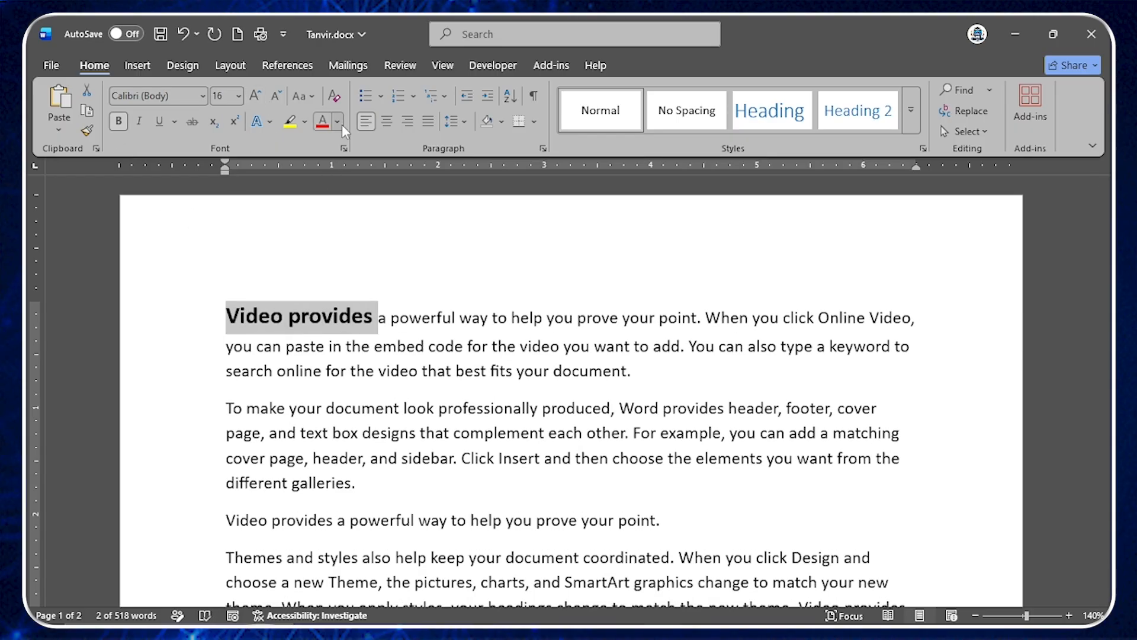
left_click(339, 123)
left_click(330, 385)
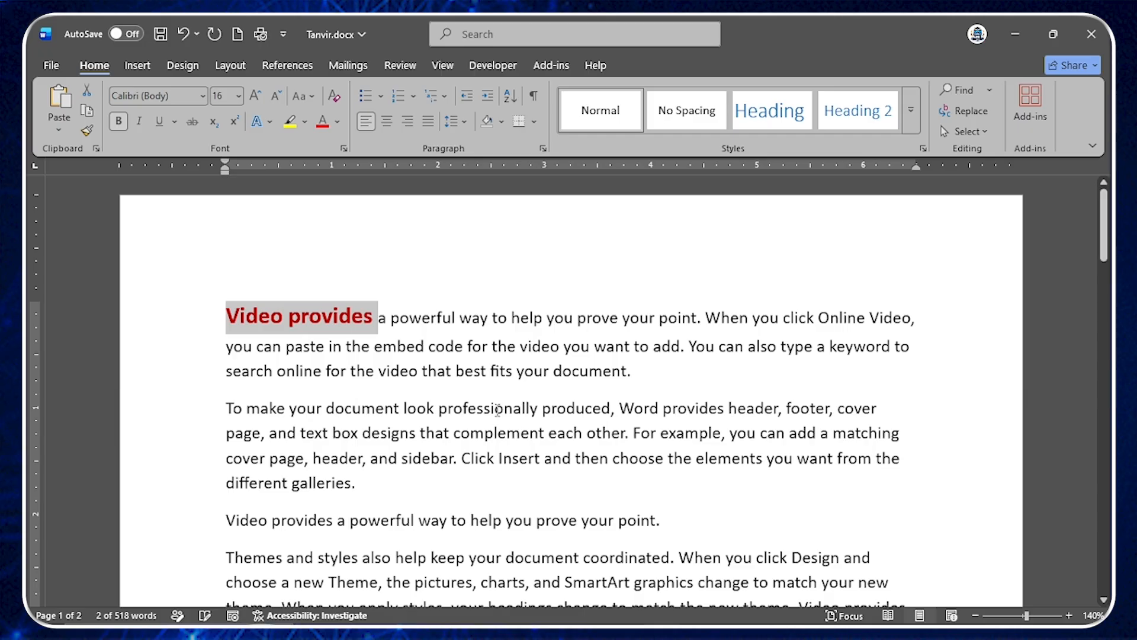
left_click(160, 121)
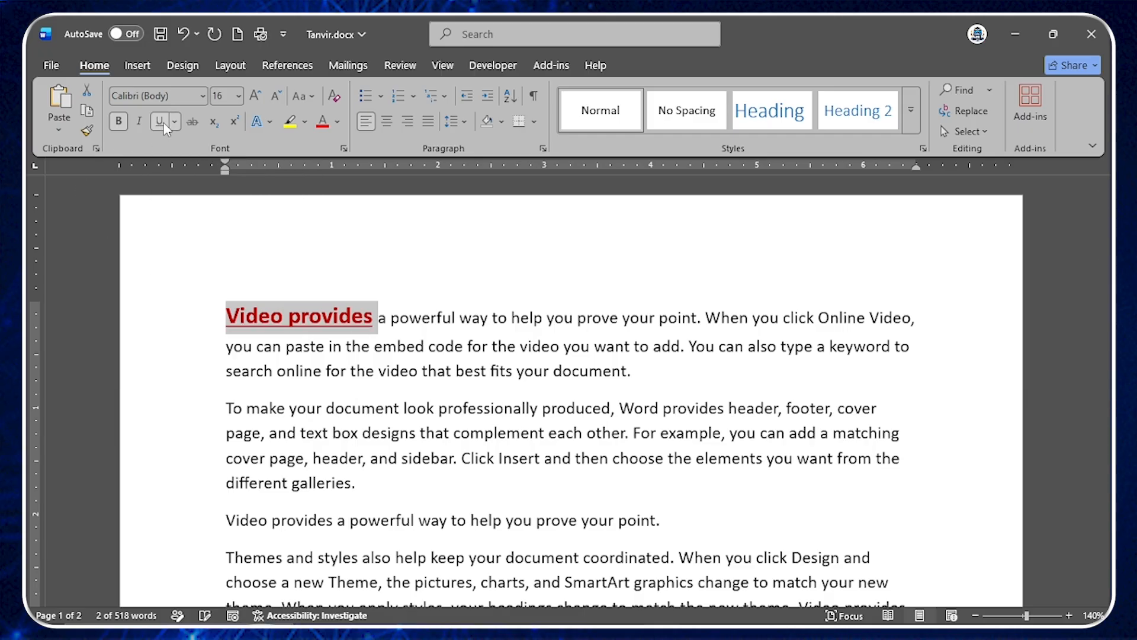
left_click(453, 350)
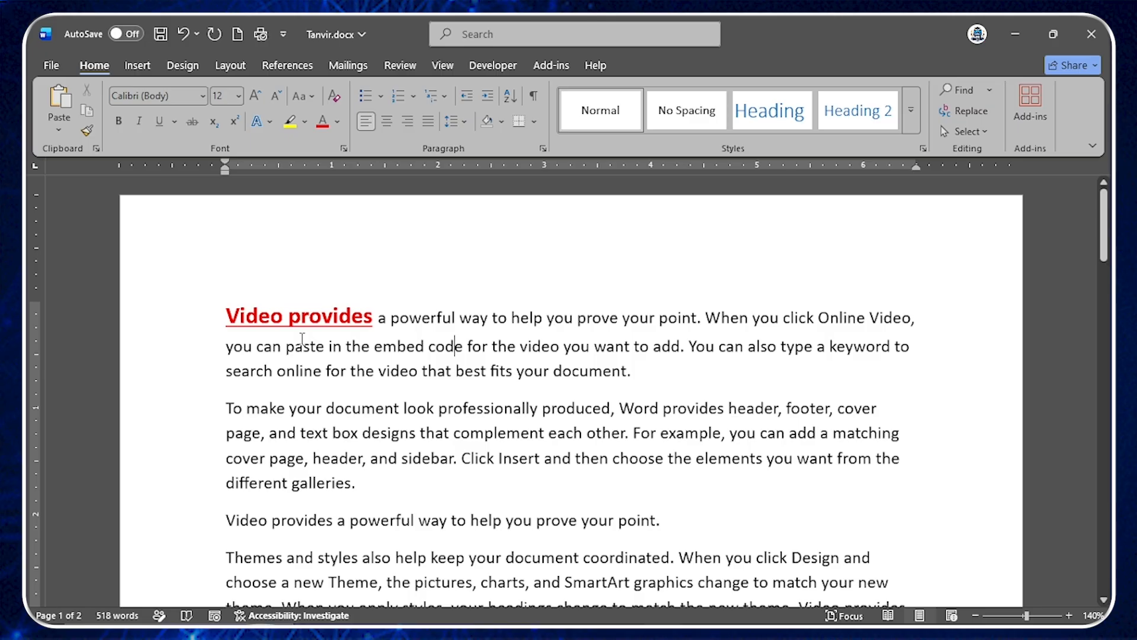
left_click(232, 324)
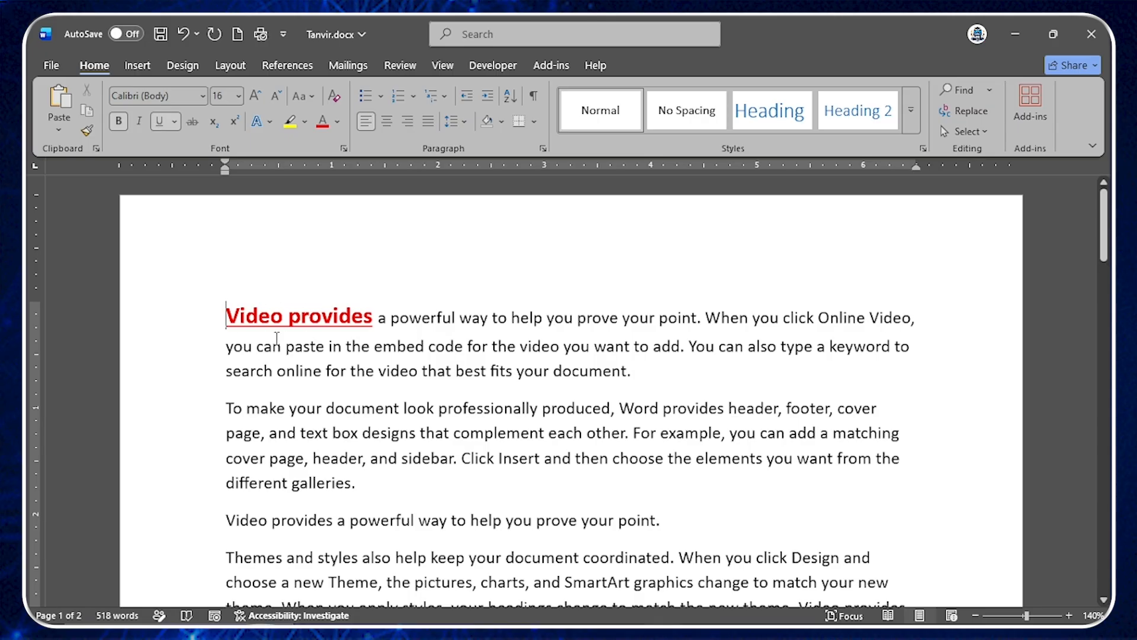
scroll(361, 341, "down", 1)
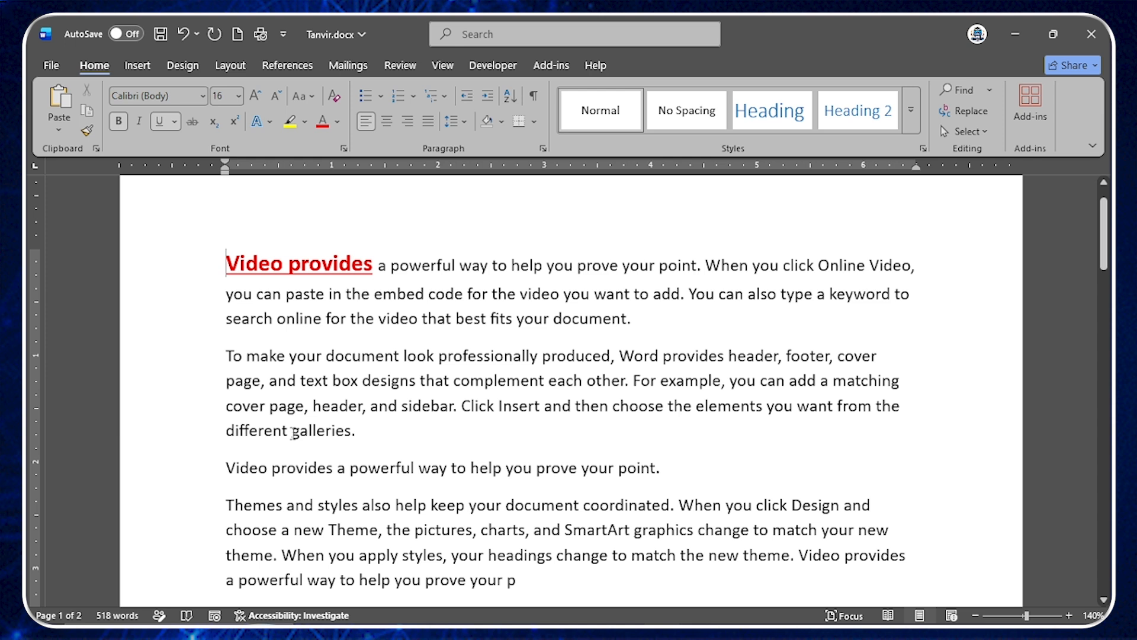
Try bold and underline on the word "galleries." in the second paragraph and undo both changes.
left_click_drag(296, 436, 359, 435)
left_click(125, 124)
left_click(160, 125)
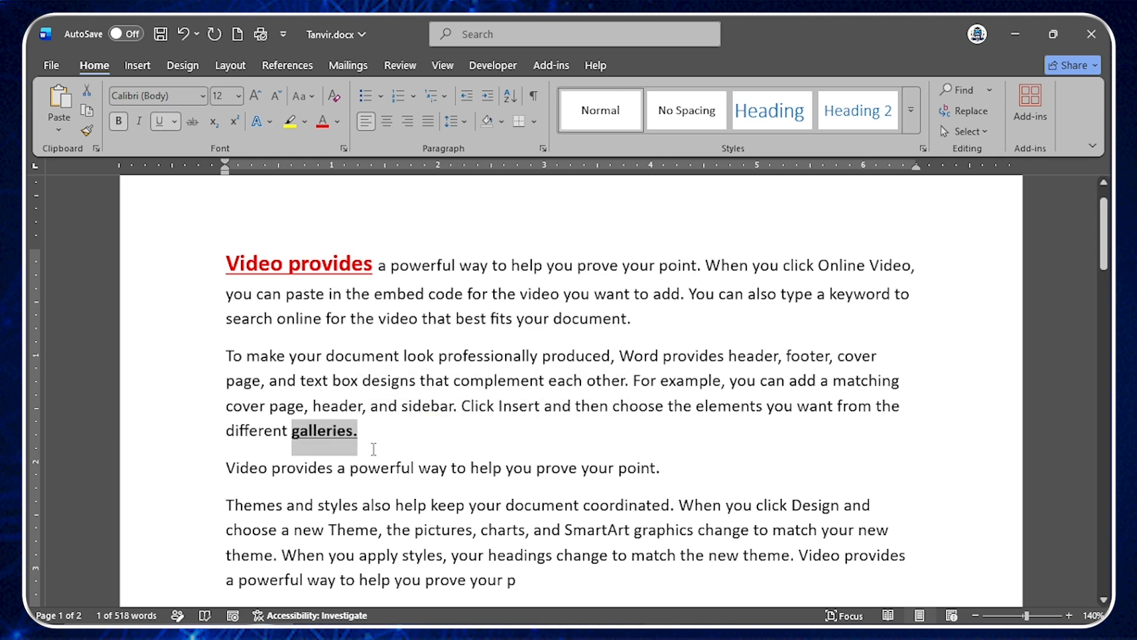
key("ctrl+z")
key("ctrl+z")
left_click(331, 405)
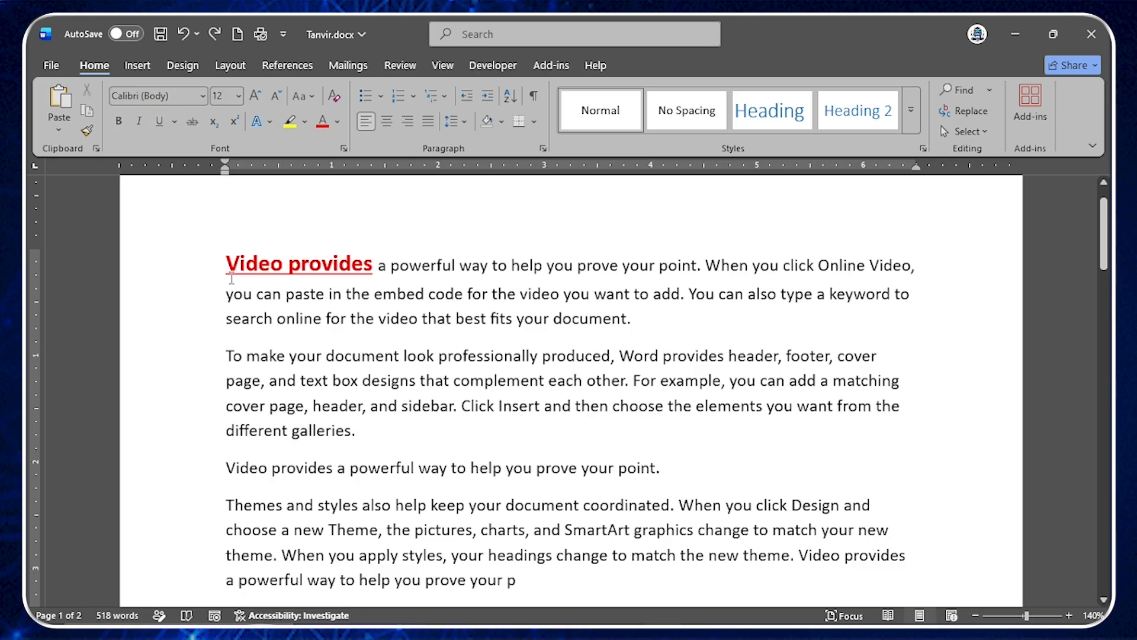
Copy the formatting of the opening "Video provides" onto the same words in the standalone sentence below the second paragraph, using Format Painter.
left_click_drag(222, 266, 377, 266)
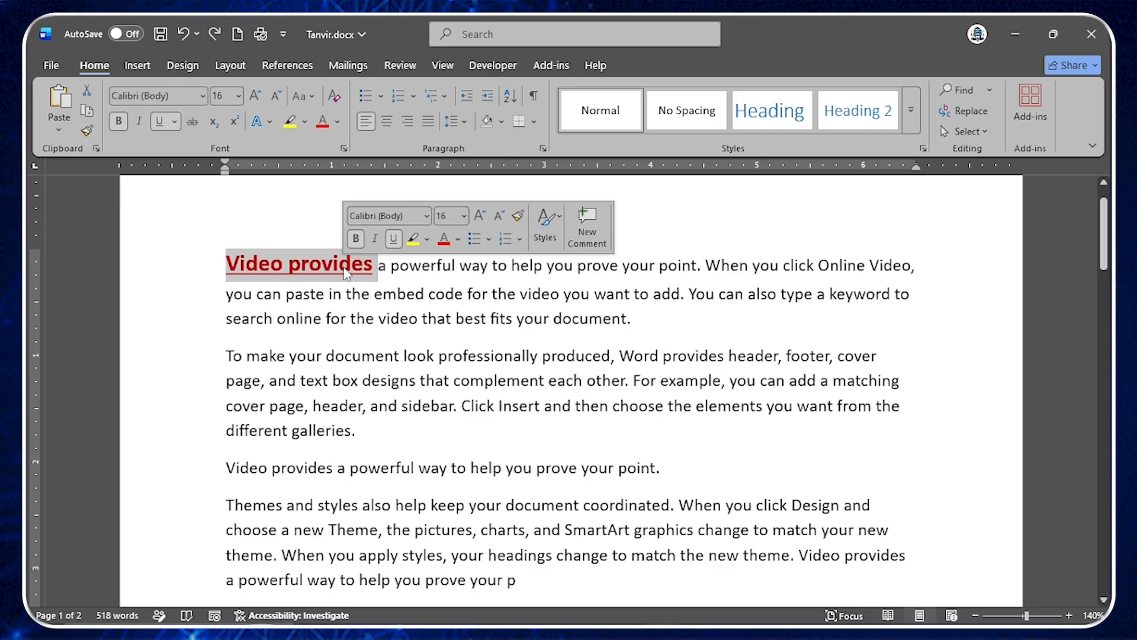
left_click(85, 131)
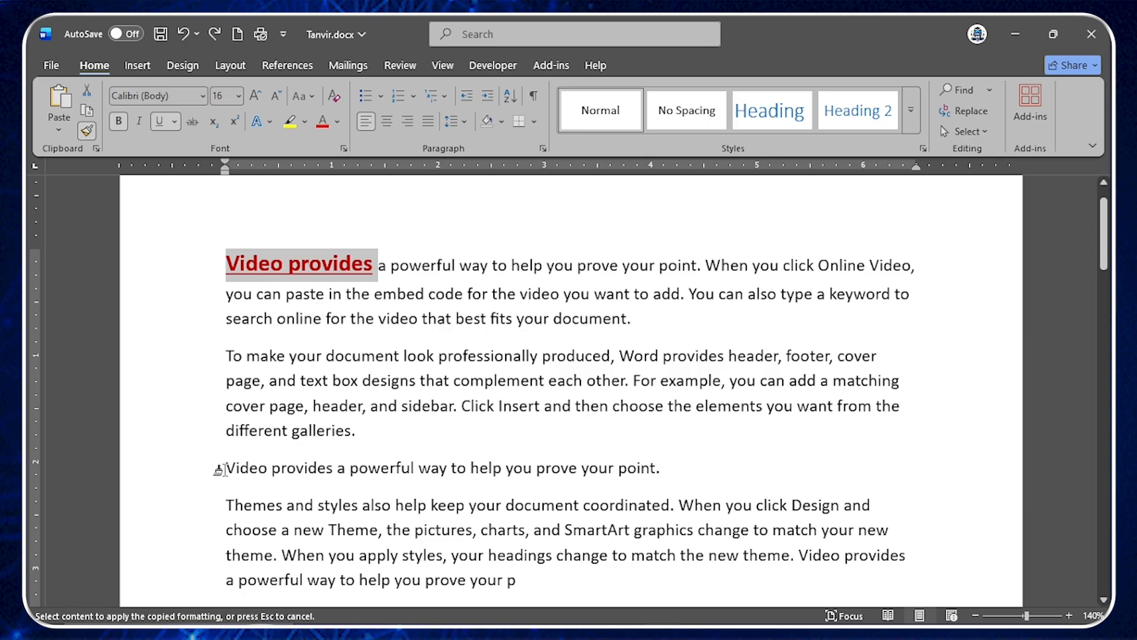
left_click_drag(225, 468, 327, 470)
scroll(613, 499, "down", 2)
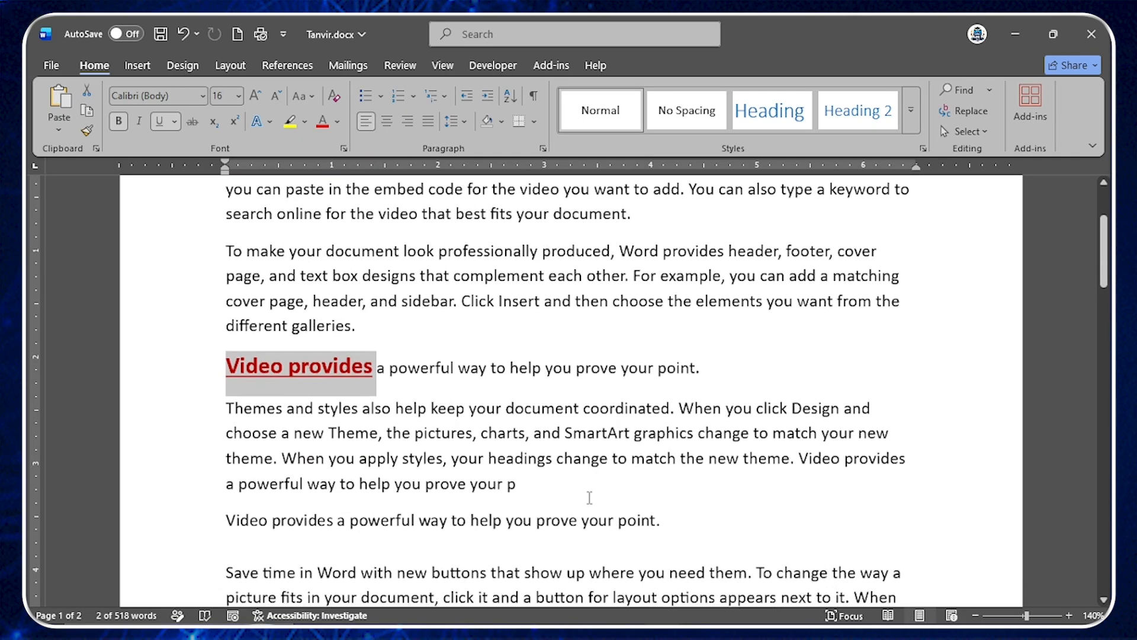
left_click(533, 433)
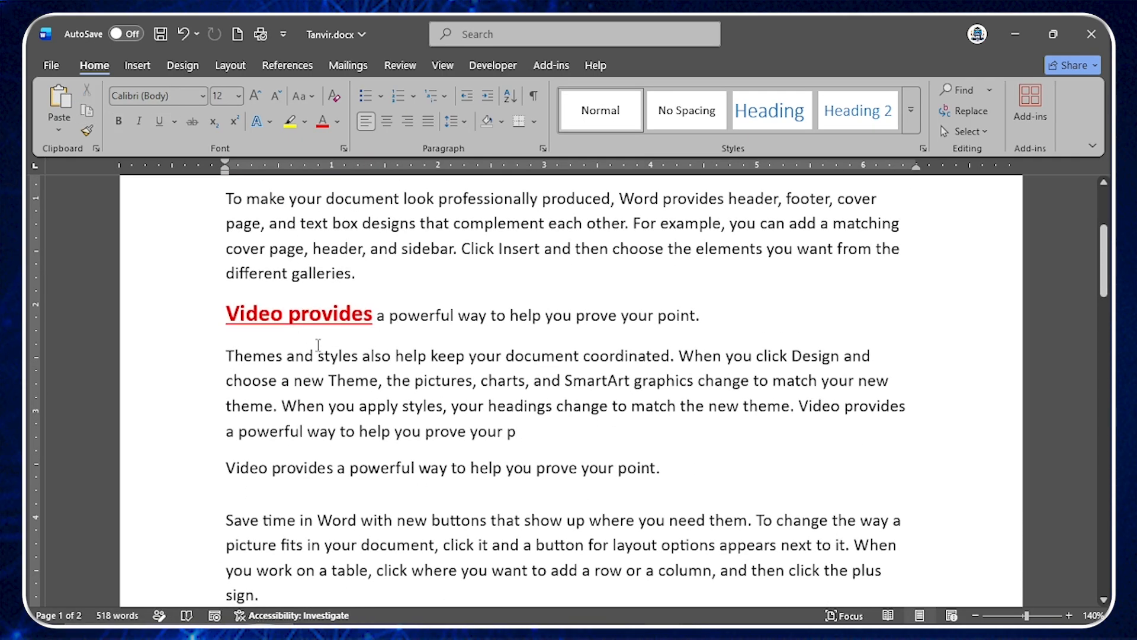
Lock Format Painter on the opening "Video provides" formatting and apply it to "Word" in the second paragraph and "point." in the sentence below.
scroll(315, 376, "up", 1)
scroll(355, 402, "up", 1)
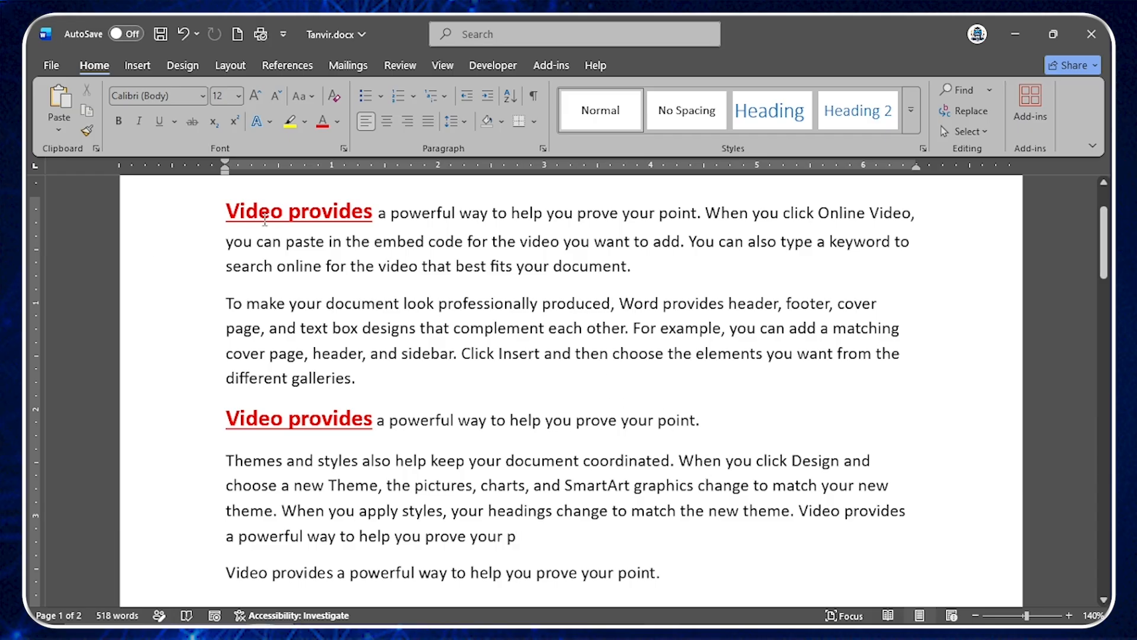
left_click(683, 351)
scroll(675, 353, "up", 1)
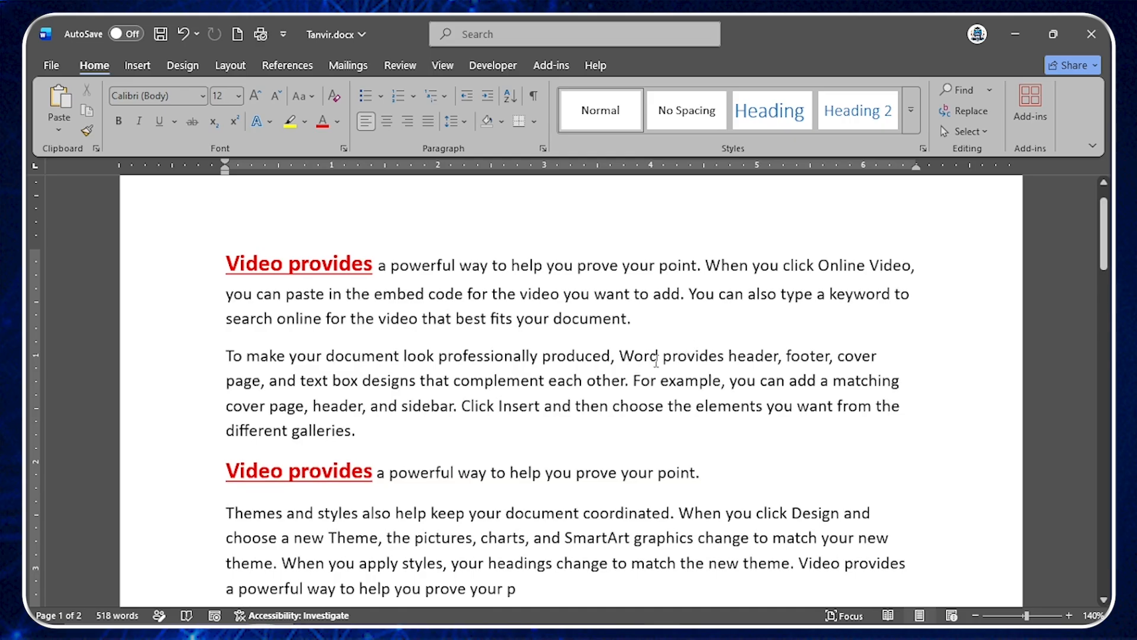
left_click_drag(264, 259, 373, 265)
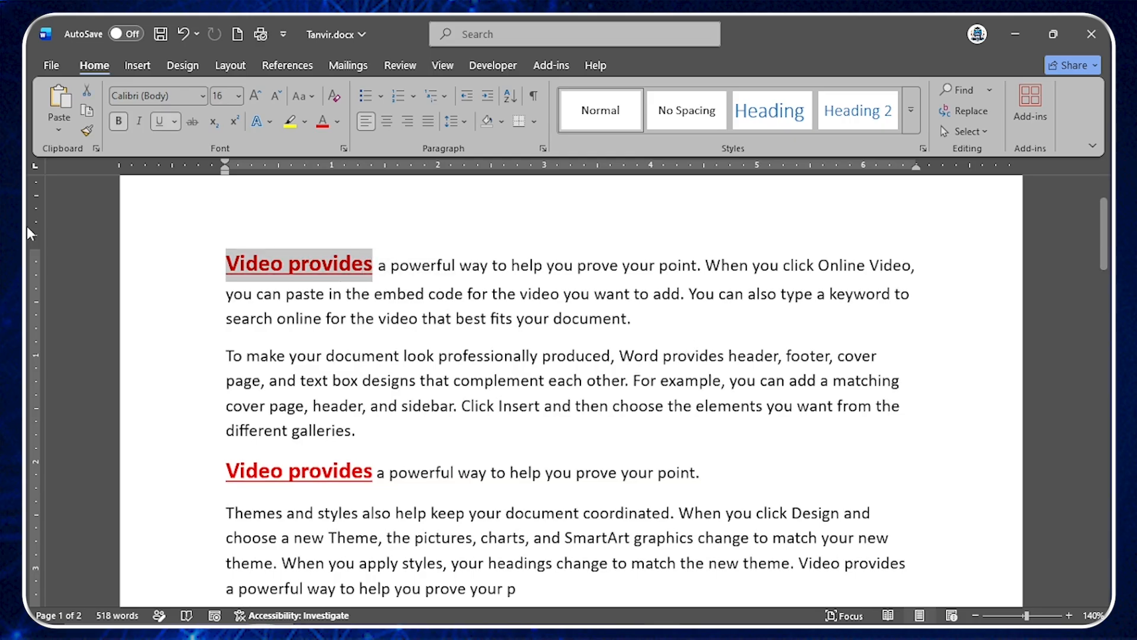
left_click(85, 133)
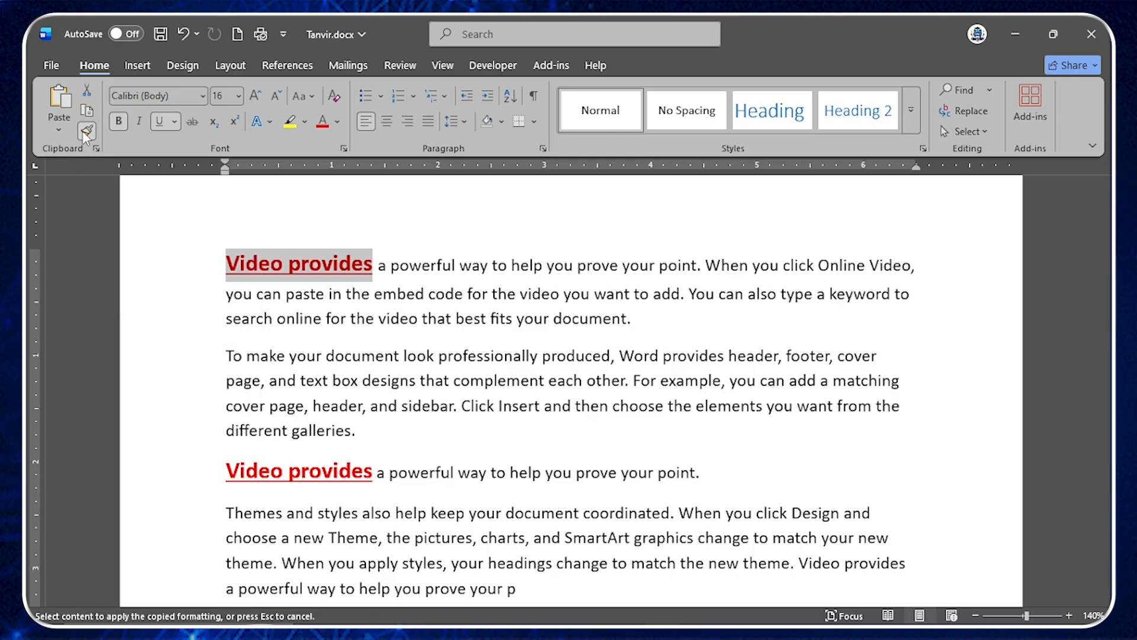
left_click_drag(619, 359, 659, 359)
scroll(607, 512, "down", 1)
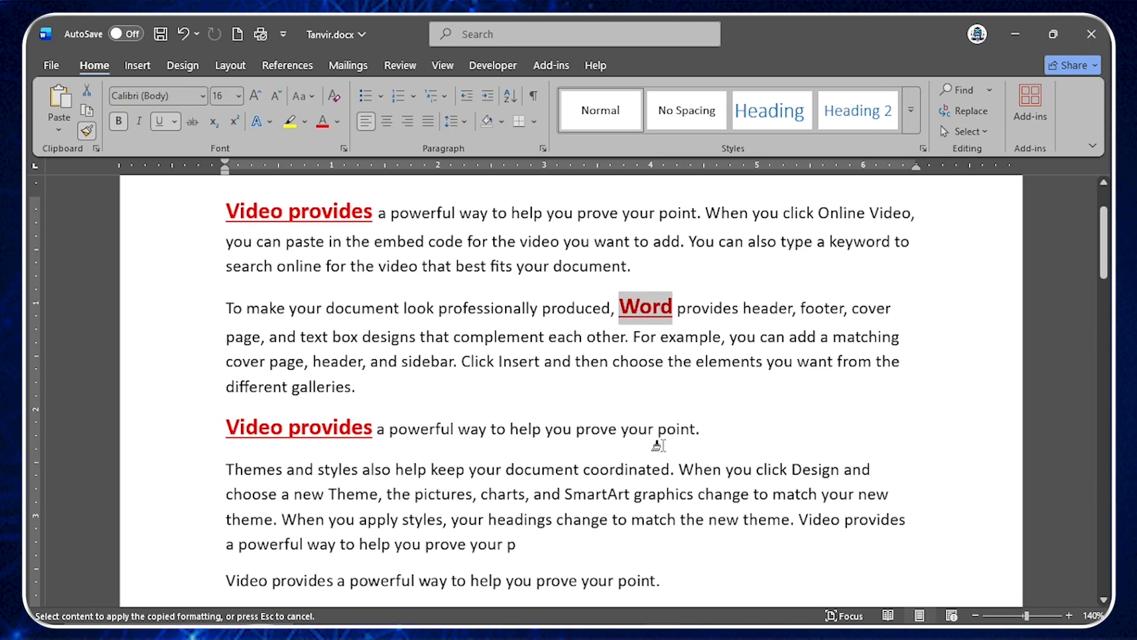
left_click_drag(658, 429, 714, 433)
scroll(691, 510, "down", 1)
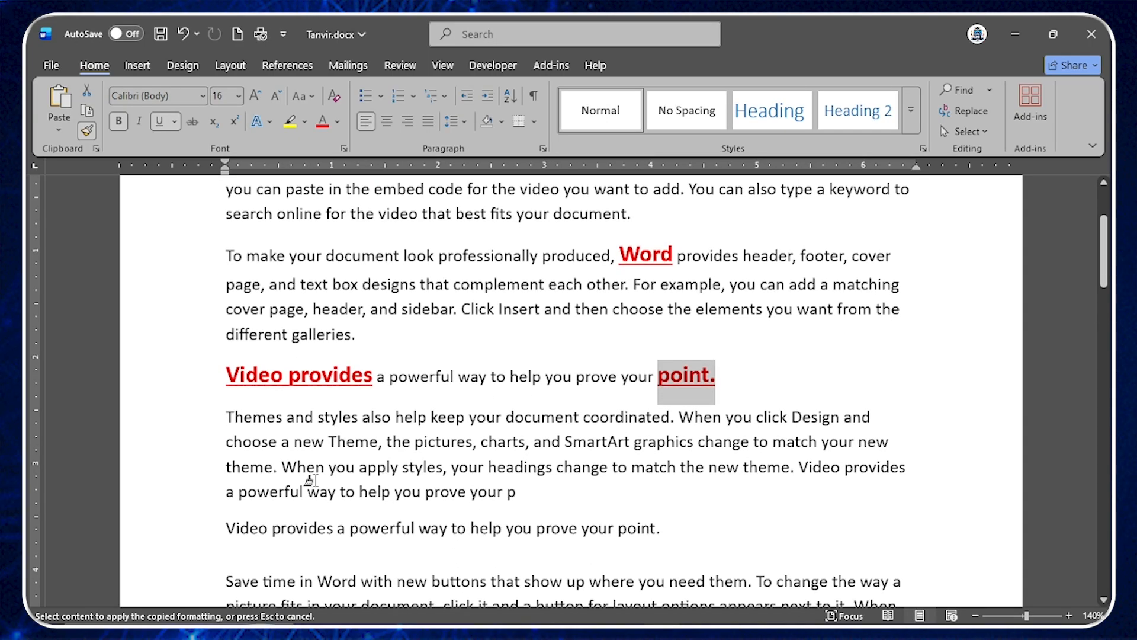
Apply the same formatting to "powerful", "Save" and "your" in the following paragraphs, and turn off Format Painter.
left_click_drag(237, 495, 317, 498)
scroll(279, 485, "down", 3)
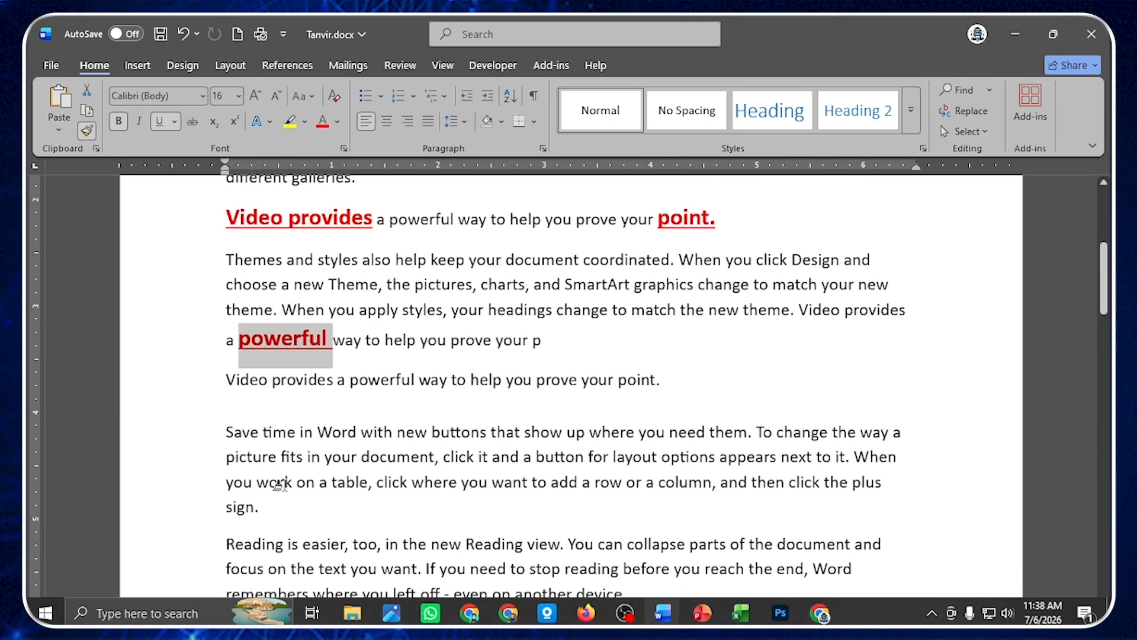
left_click_drag(226, 433, 271, 434)
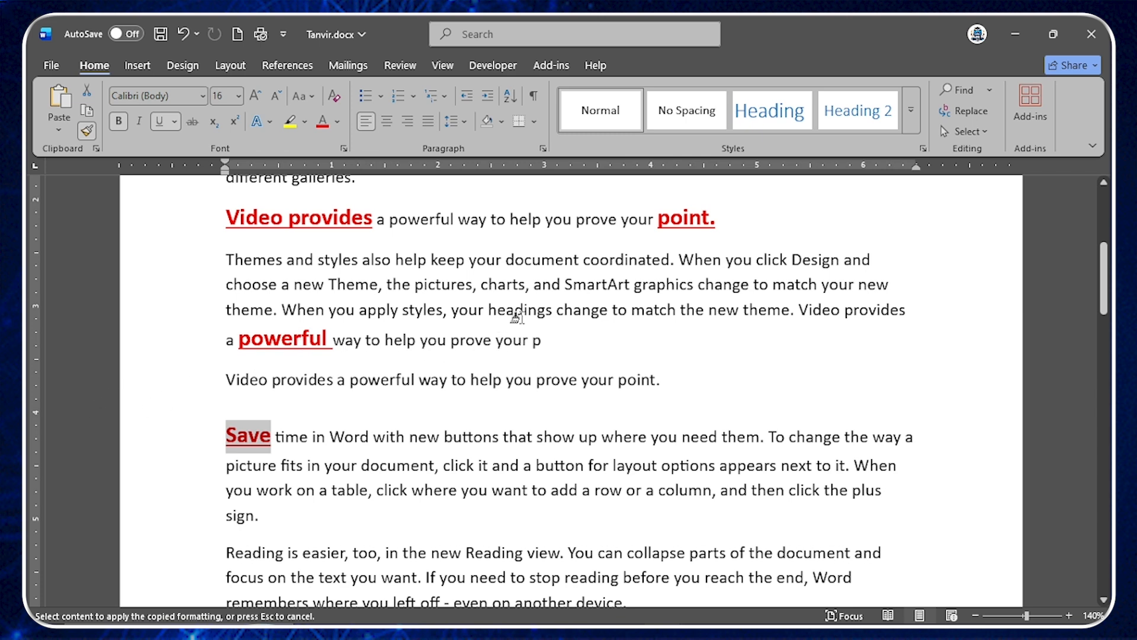
left_click_drag(496, 341, 539, 342)
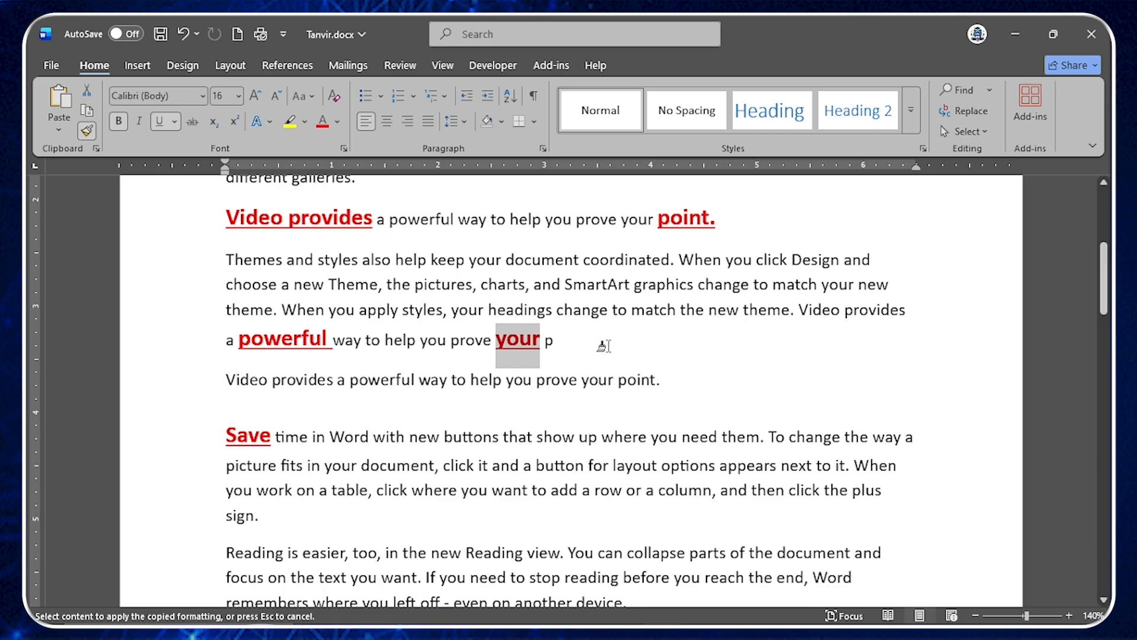
left_click(86, 131)
Select "new theme" to check that Format Painter is off, and review the formatted words throughout the document.
left_click_drag(709, 310, 785, 313)
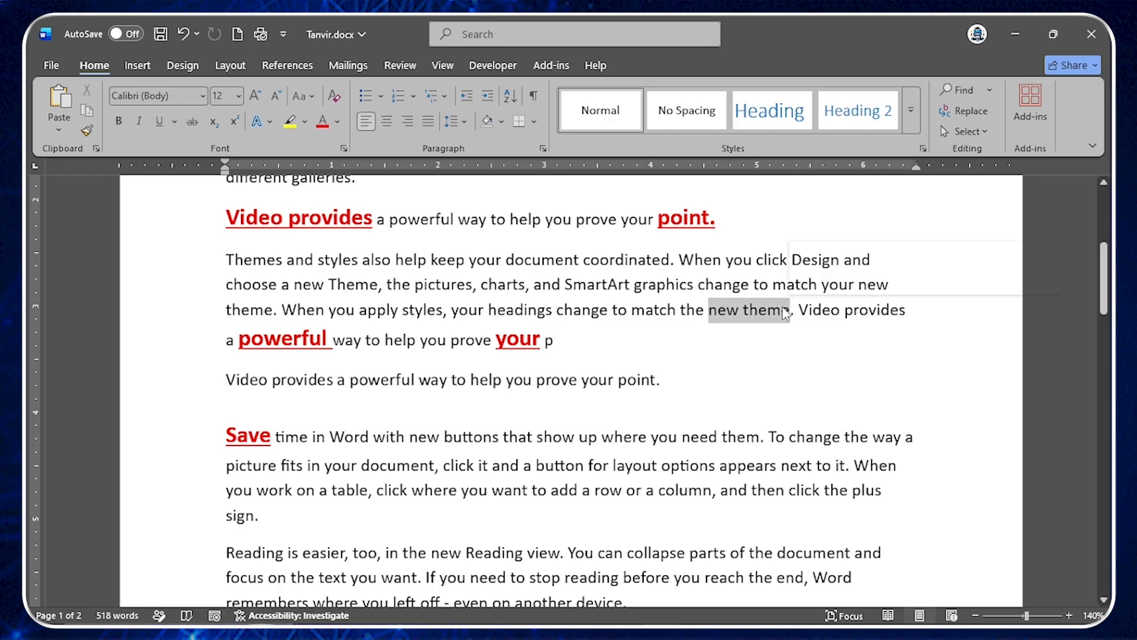
left_click(656, 373)
left_click(629, 321)
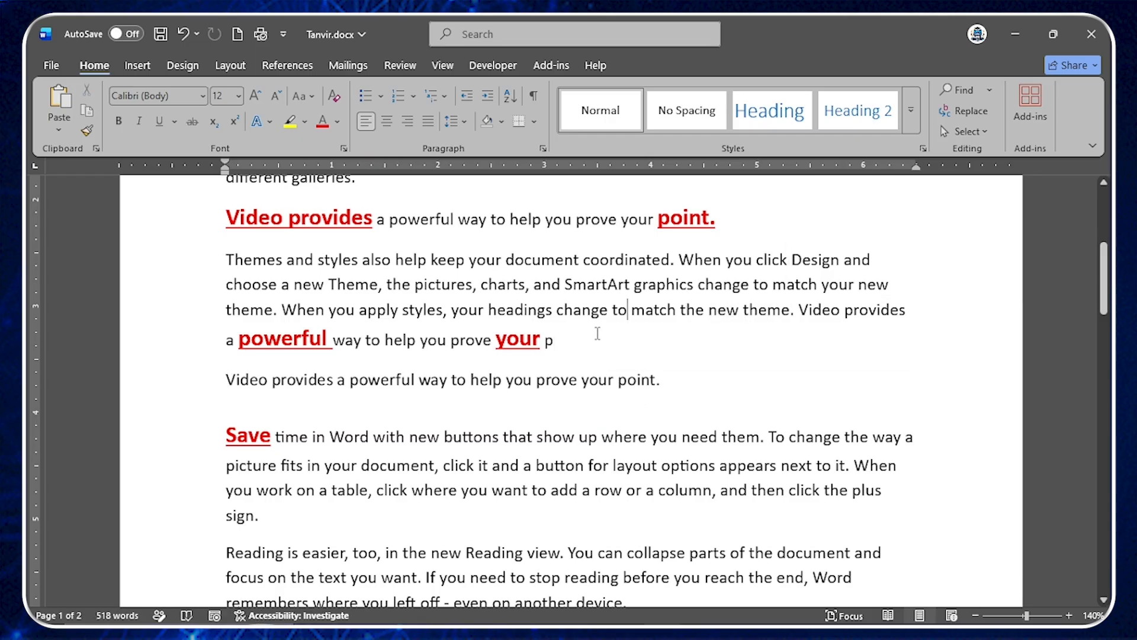
left_click(526, 309)
scroll(461, 338, "up", 1)
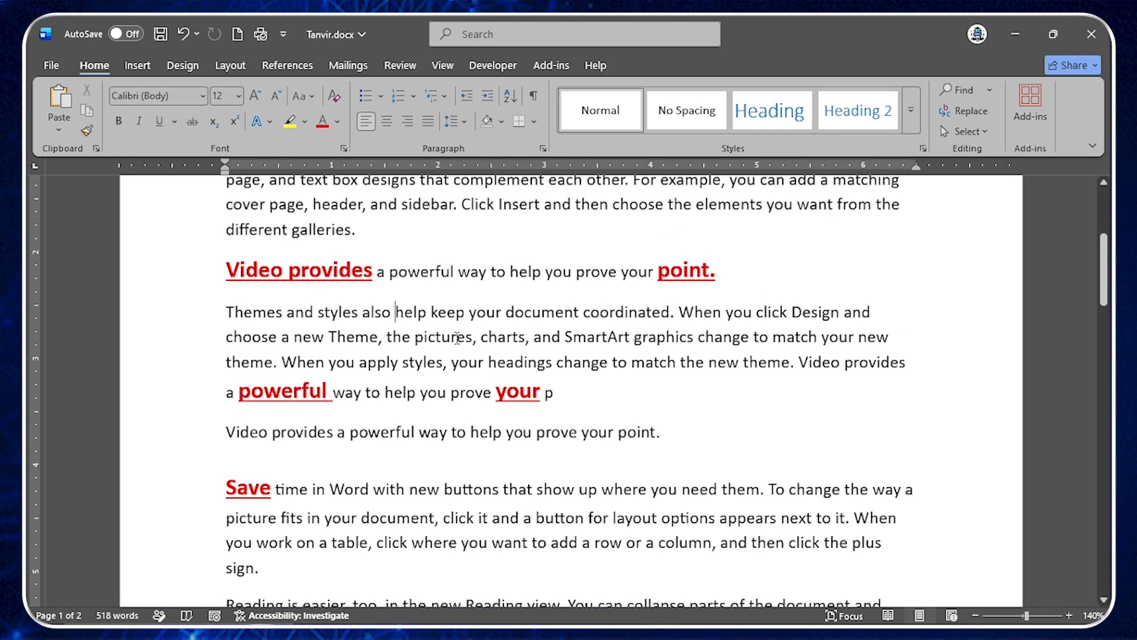
scroll(457, 337, "down", 3)
scroll(465, 451, "down", 1)
scroll(467, 465, "down", 1)
scroll(421, 468, "up", 8)
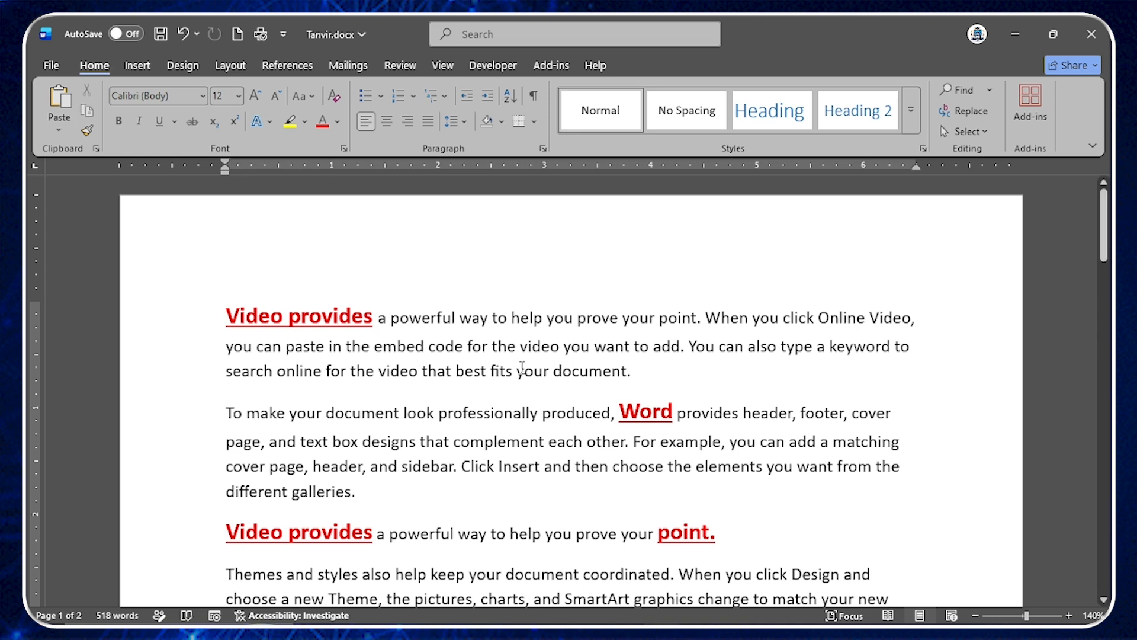
scroll(444, 309, "down", 2)
scroll(313, 384, "up", 1)
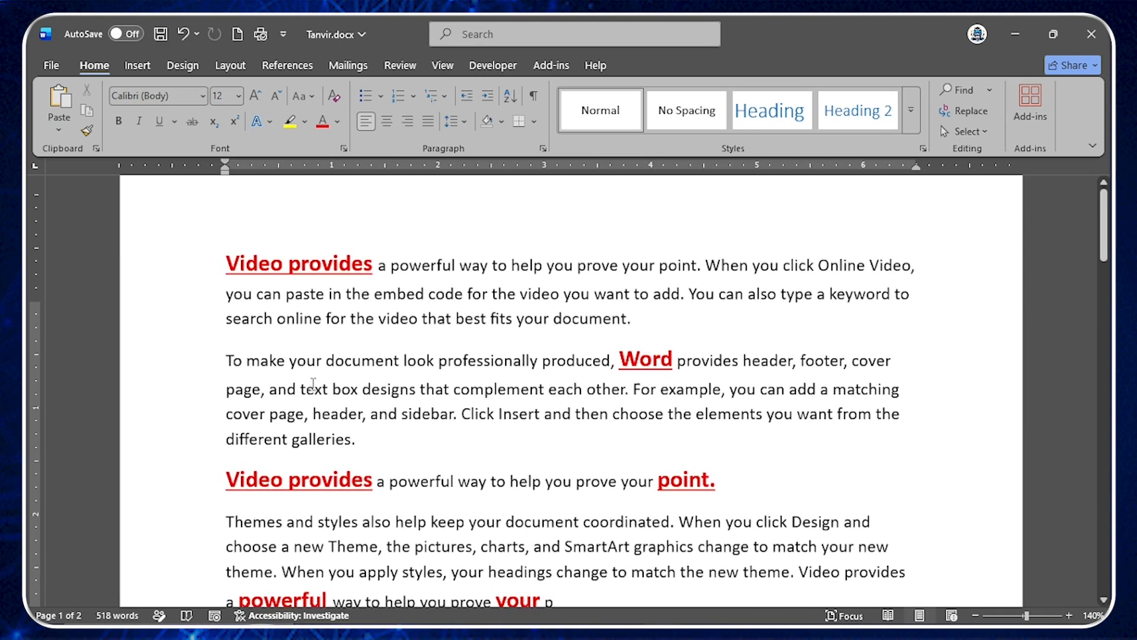
scroll(313, 384, "up", 1)
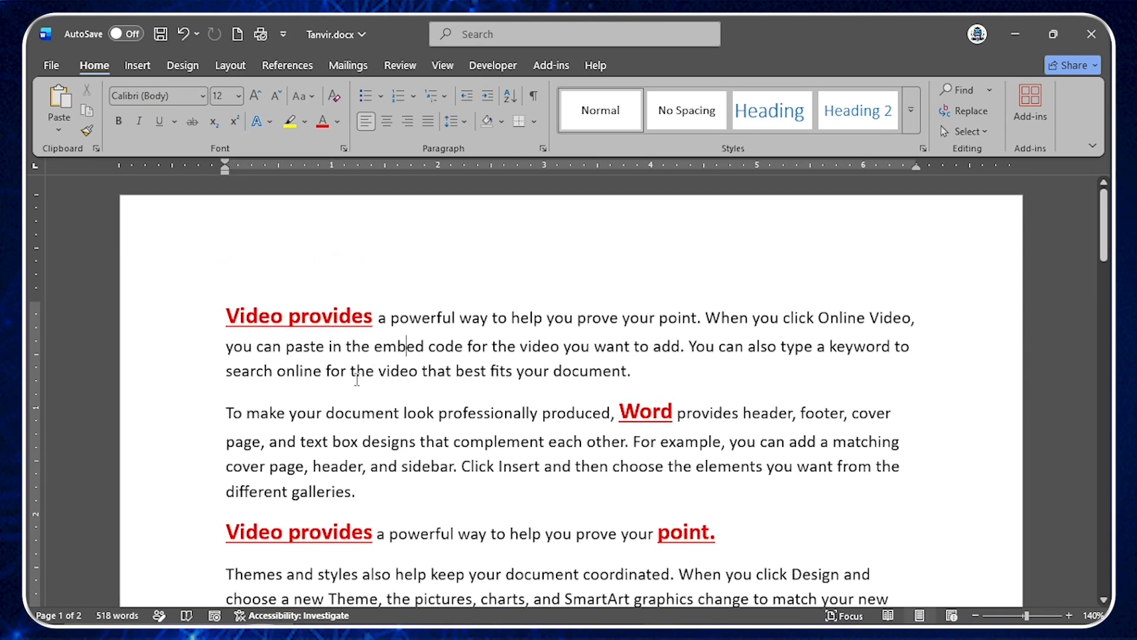
Set the font of the whole first paragraph to Times New Roman.
left_click(223, 315)
left_click_drag(227, 316, 652, 369)
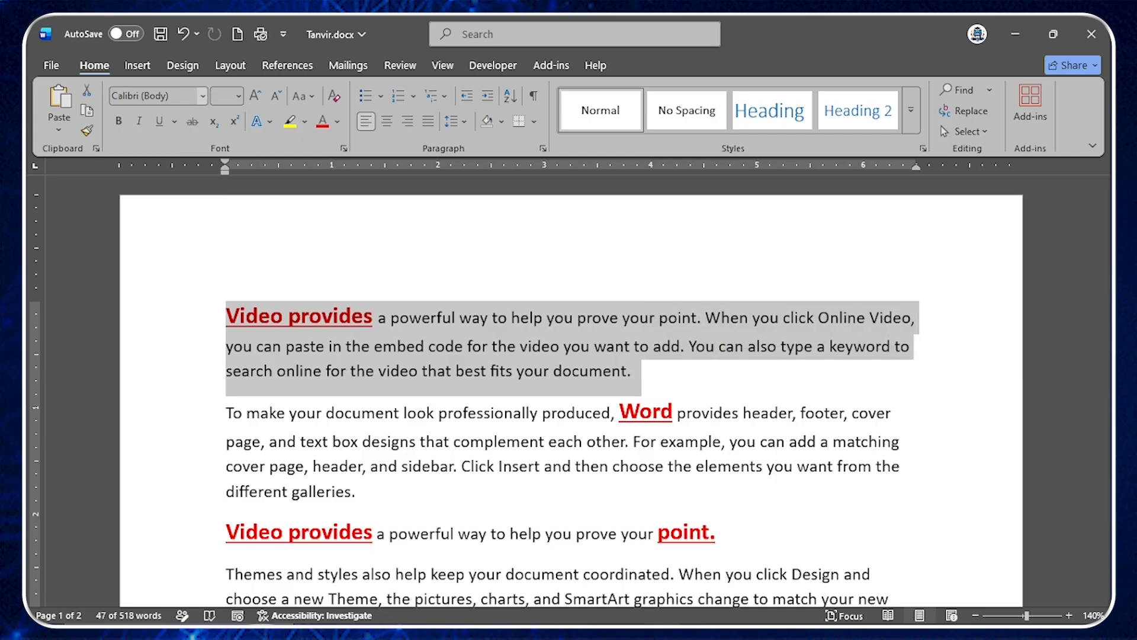
left_click(169, 96)
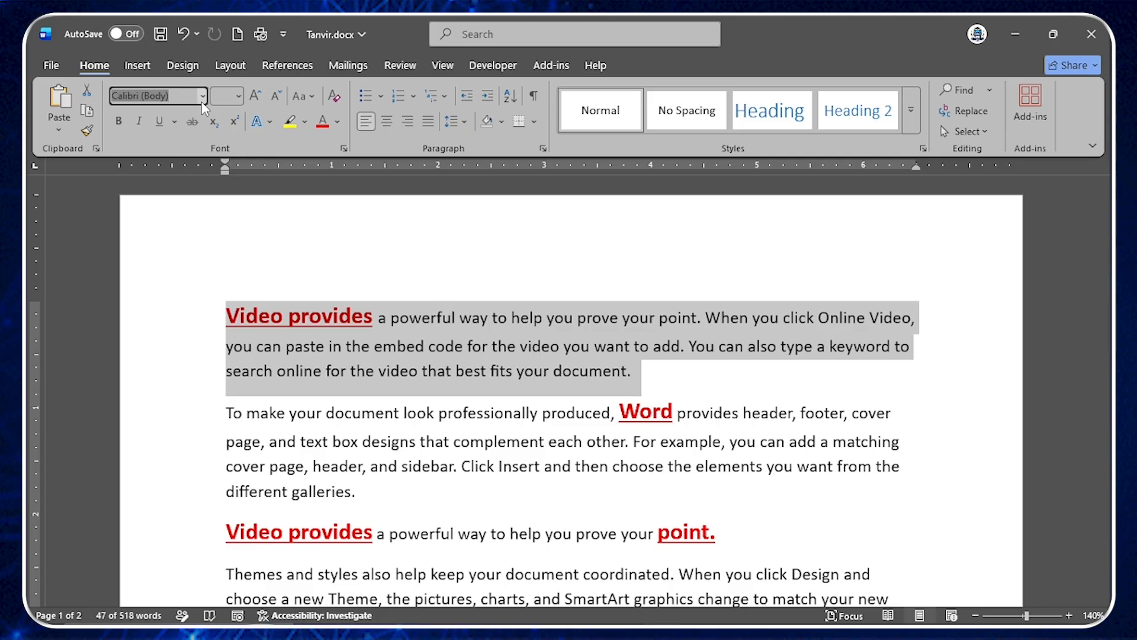
type("T")
type("imes New Roman")
key("Return")
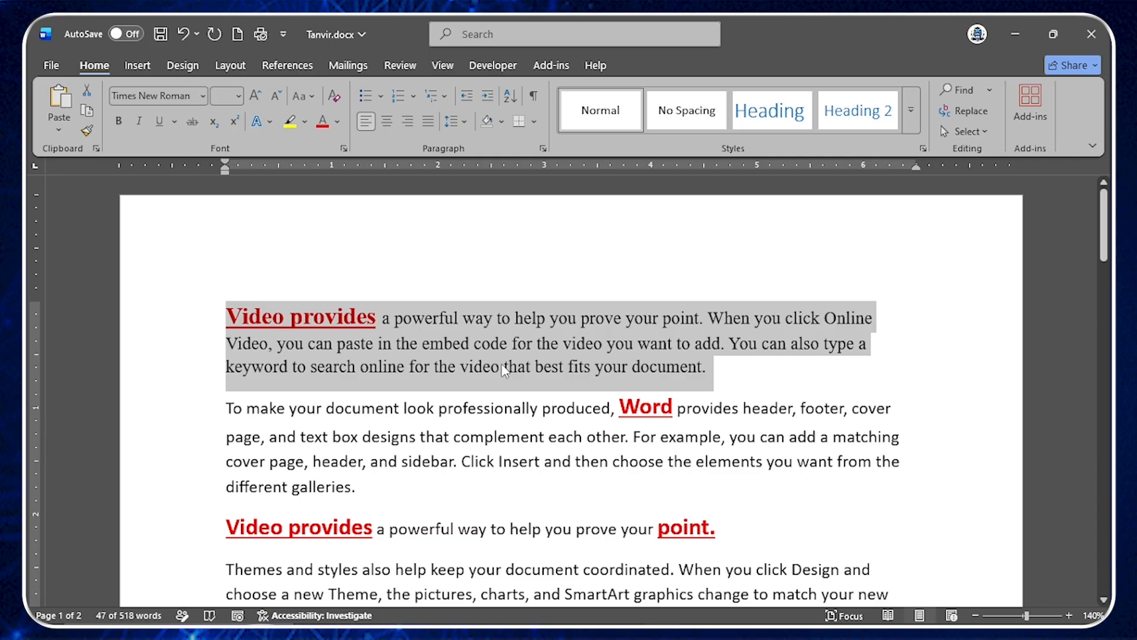
left_click(591, 370)
Change the first paragraph's font to Algerian.
left_click_drag(736, 373, 196, 285)
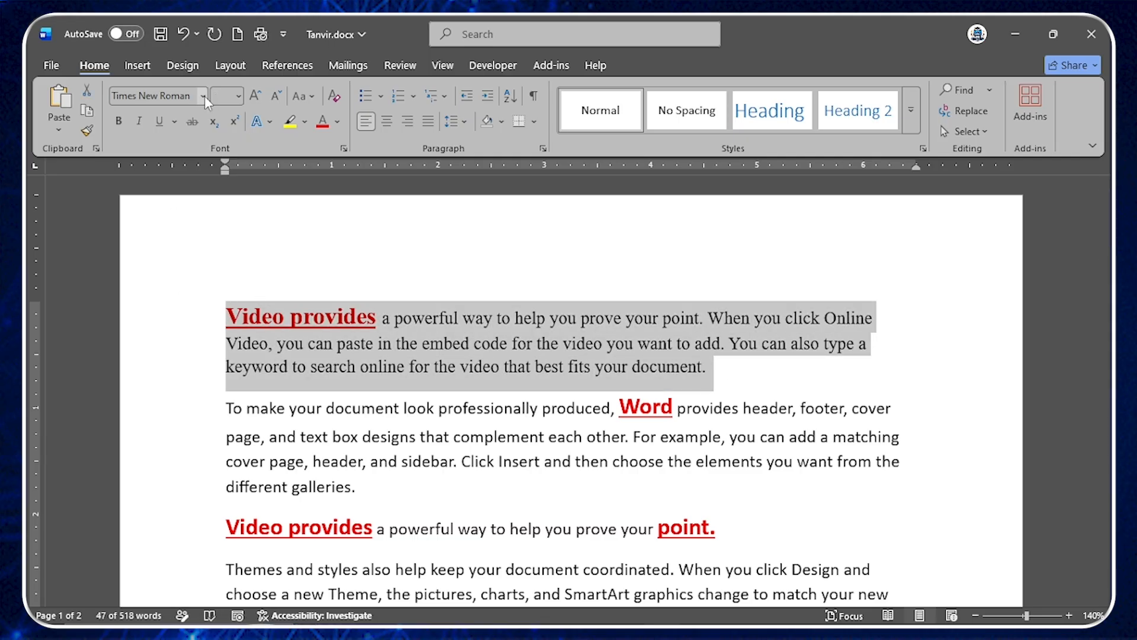
left_click(205, 96)
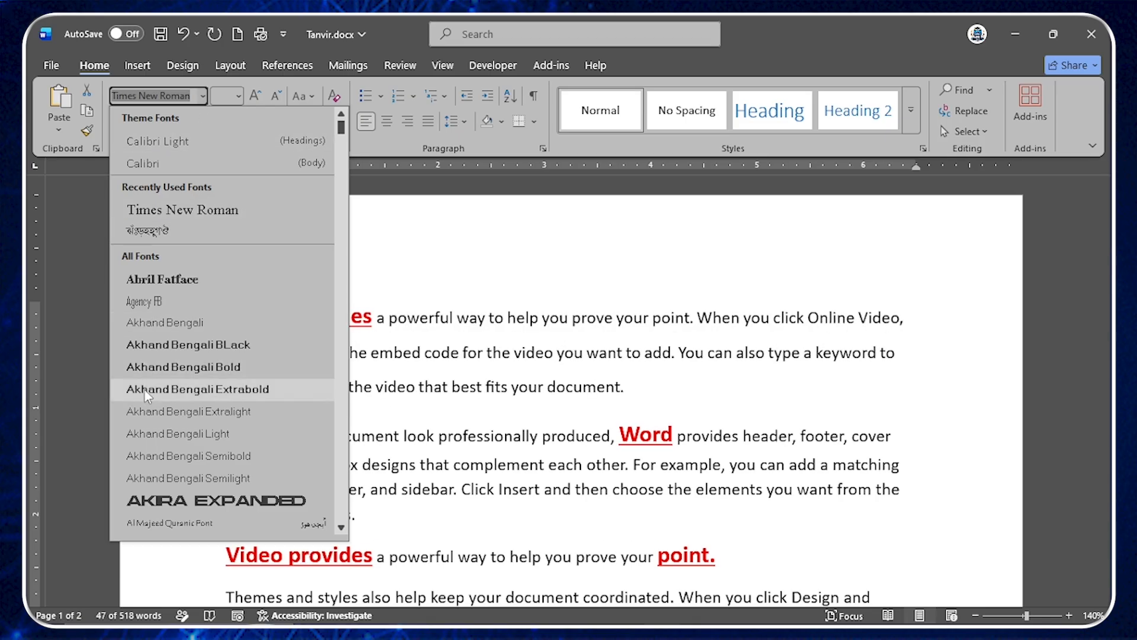
scroll(145, 389, "down", 4)
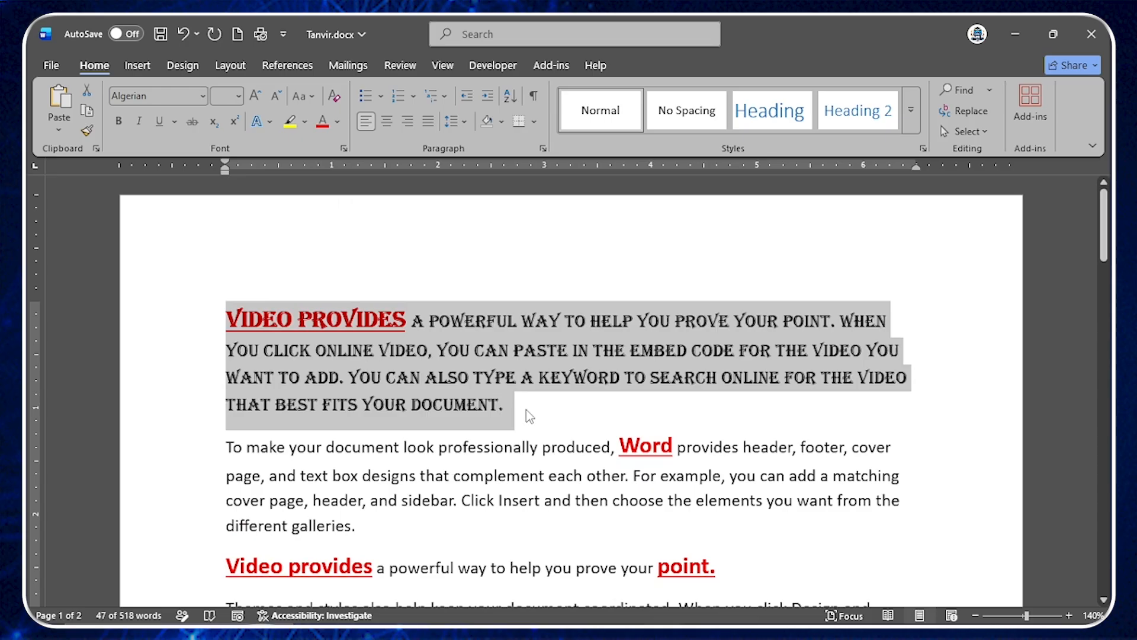
left_click(529, 416)
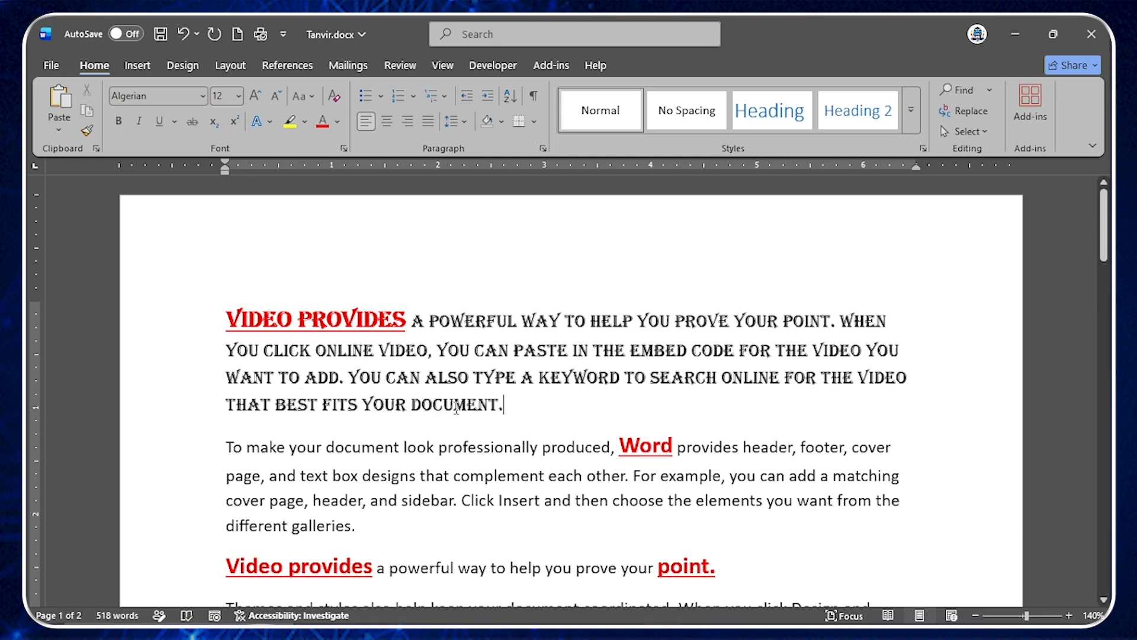
Set the font size of the word "To" at the start of the second paragraph to 72.
left_click_drag(225, 441, 244, 454)
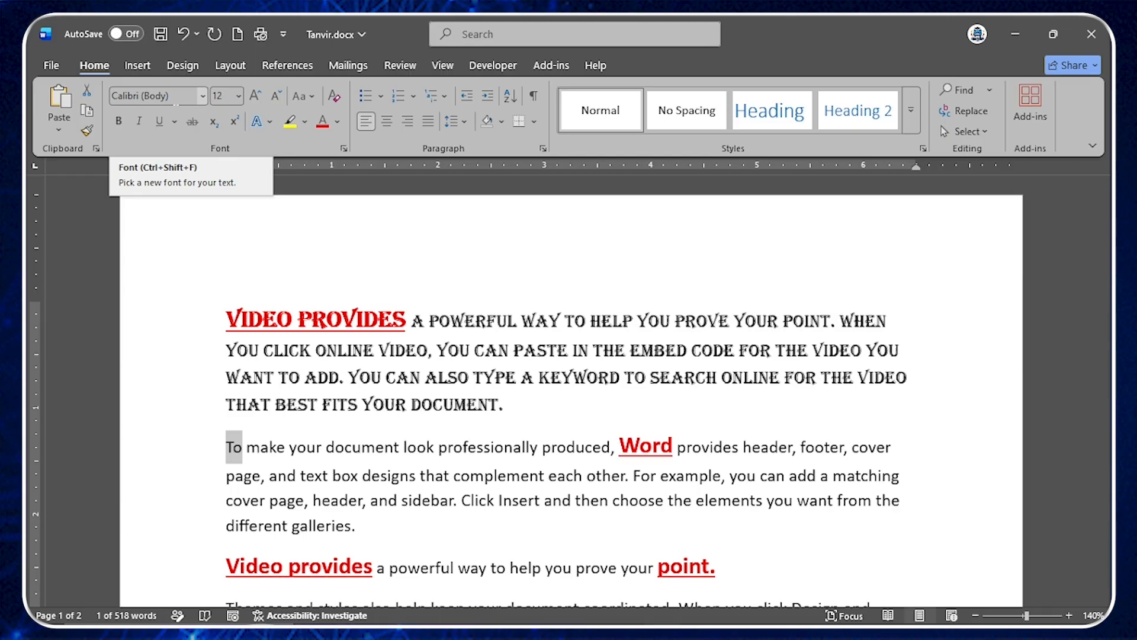
left_click(237, 97)
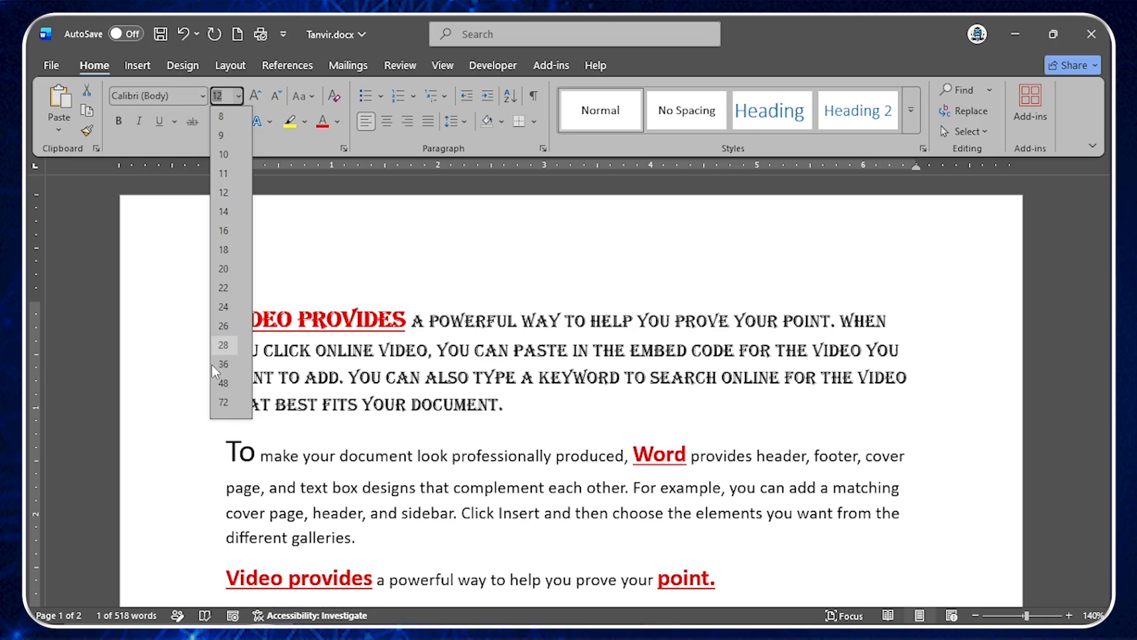
left_click(223, 403)
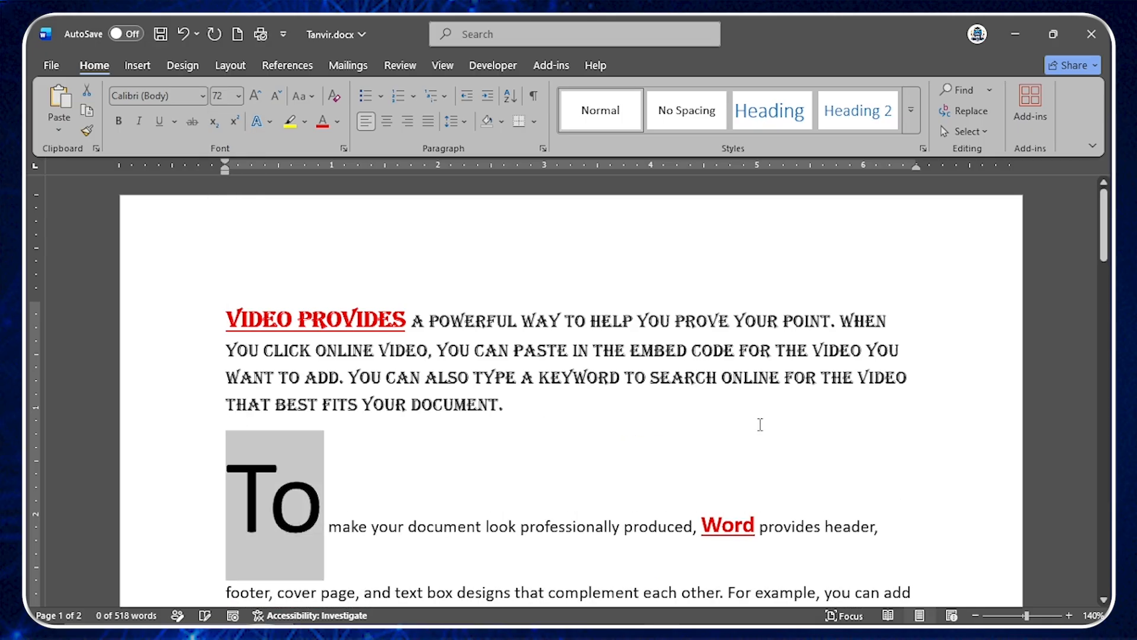
scroll(394, 486, "down", 2)
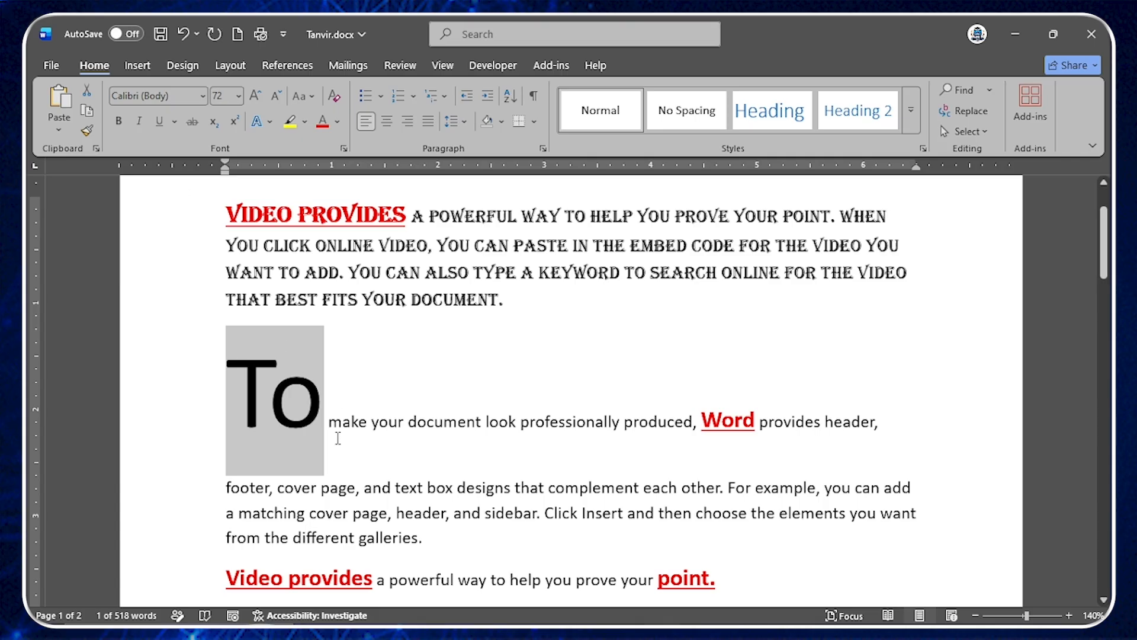
Set the font size of the word "To" at the start of the second paragraph to 200.
left_click(239, 96)
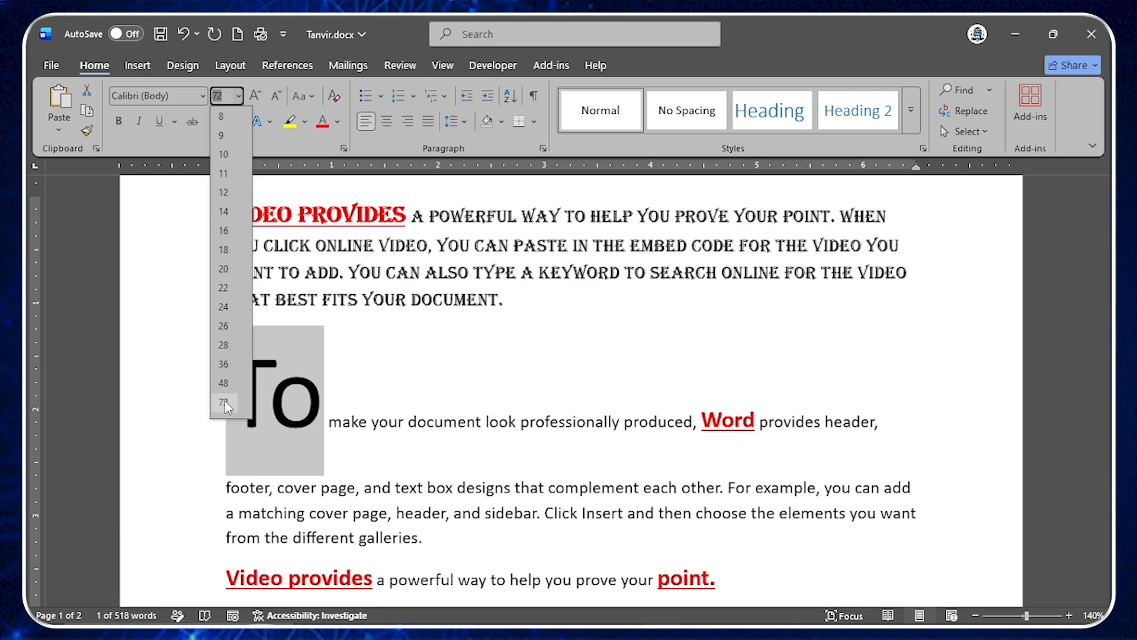
left_click(382, 389)
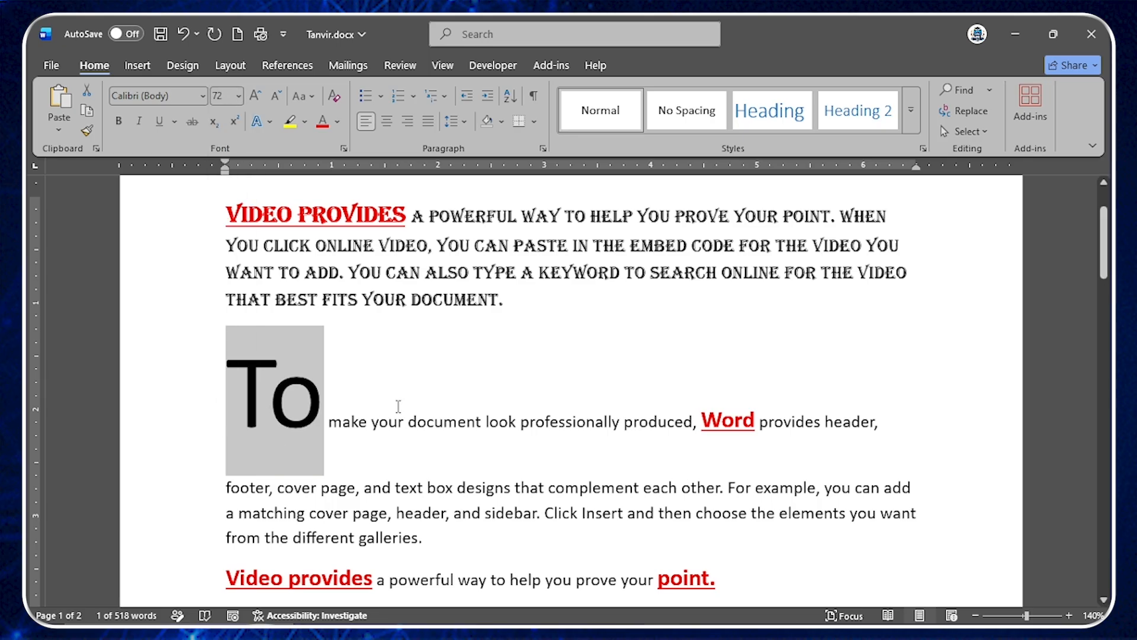
left_click(286, 406)
left_click_drag(236, 389, 322, 391)
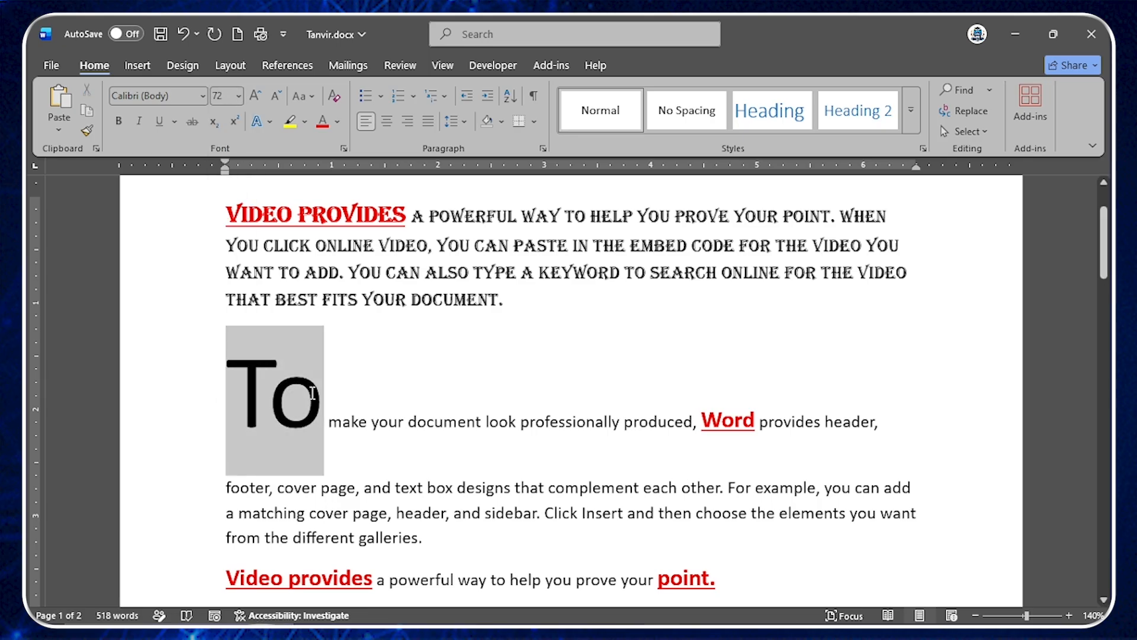
left_click(221, 97)
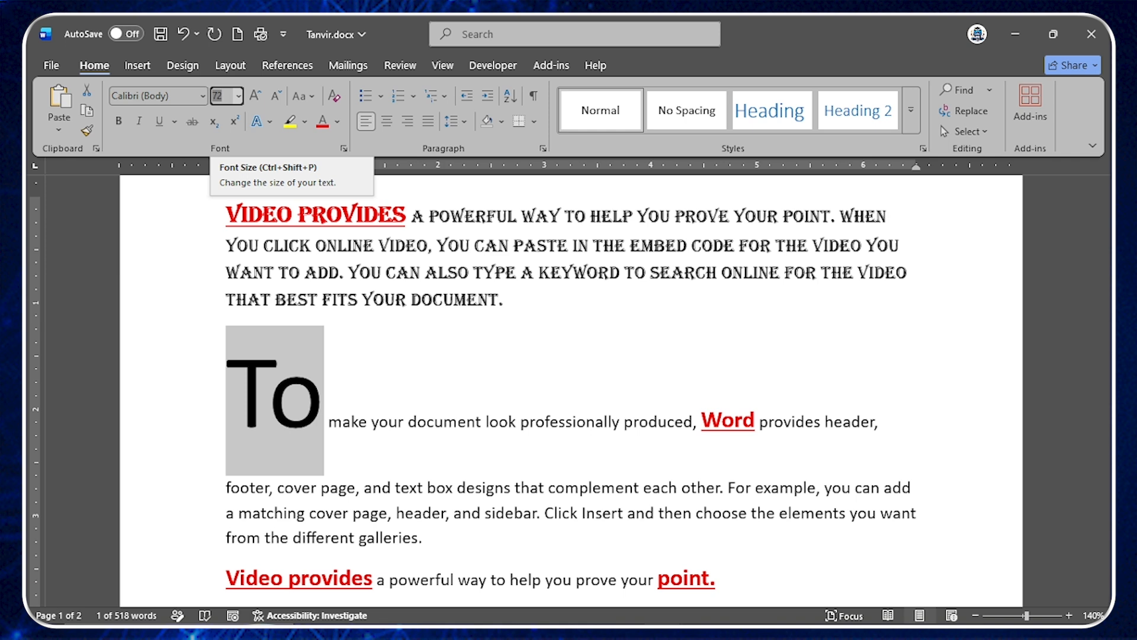
type("20")
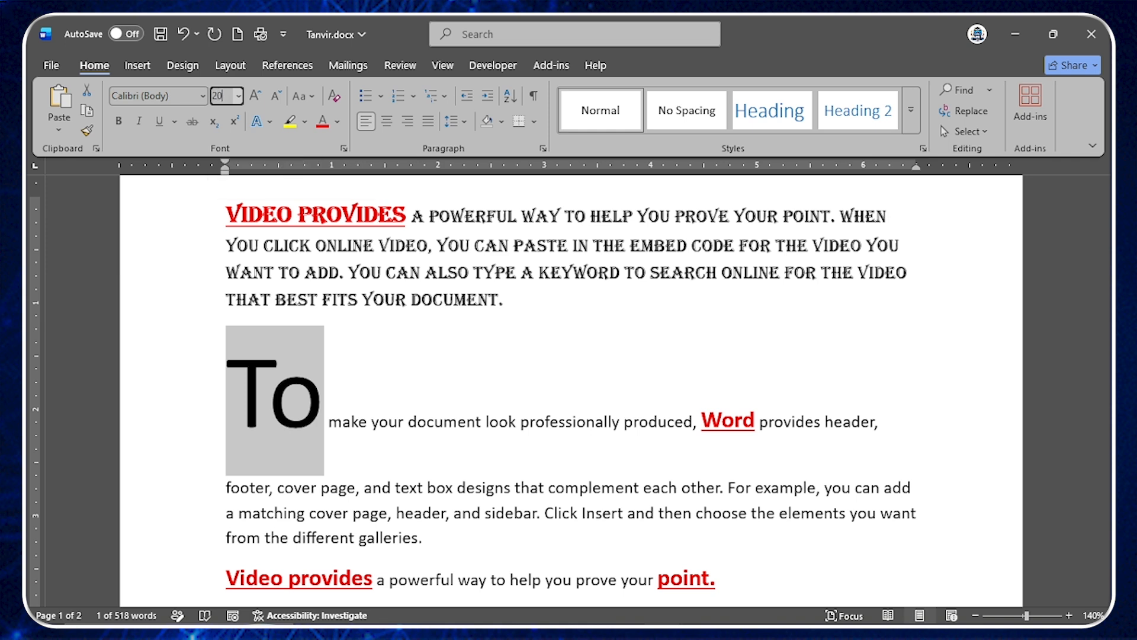
type("0")
key("Return")
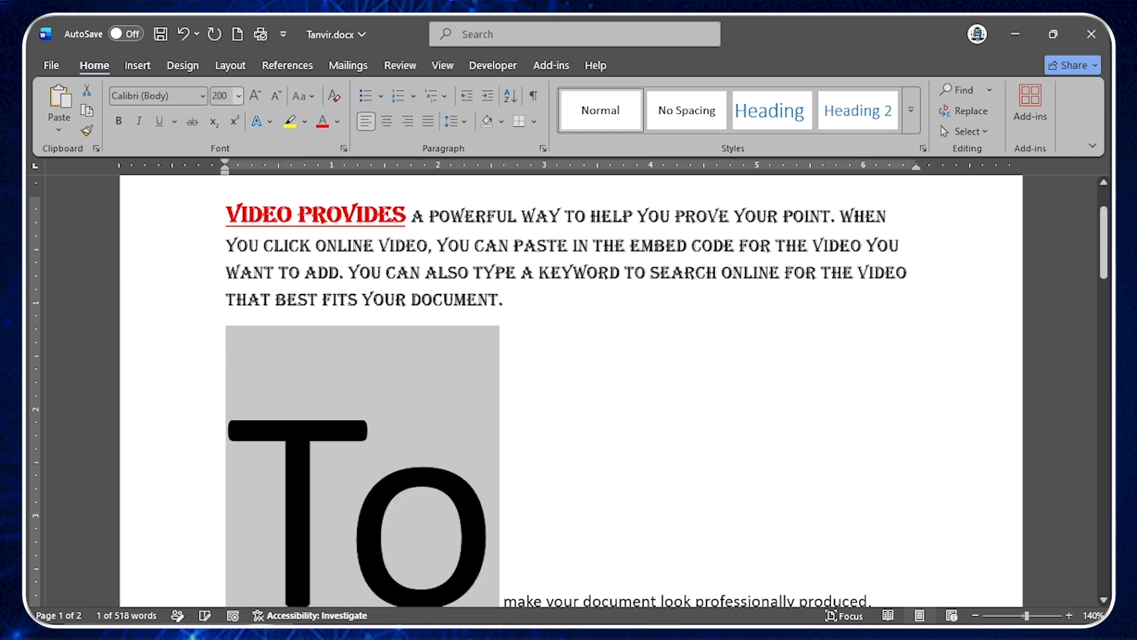
scroll(324, 349, "down", 3)
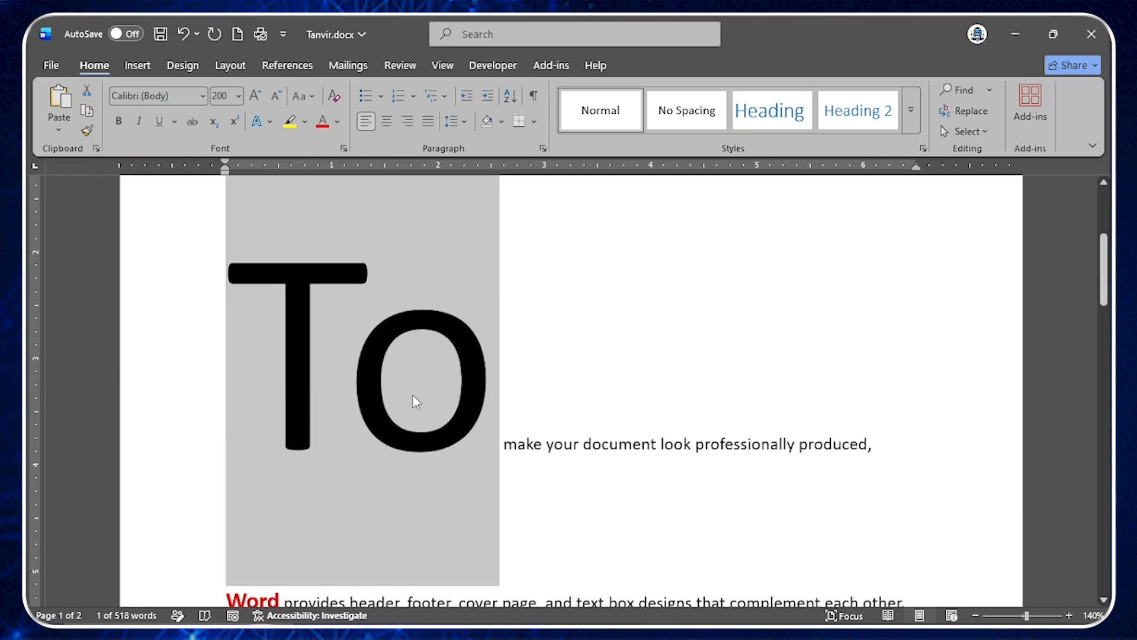
scroll(388, 401, "up", 2)
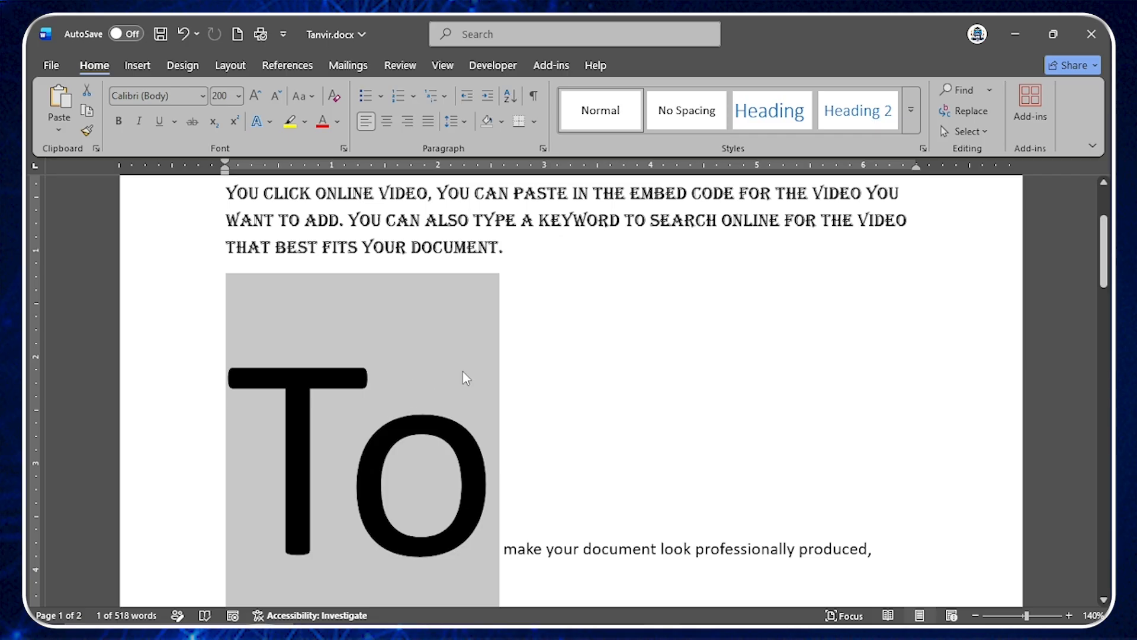
Increase the font size of the word "To" in increments to 240.
left_click(468, 256)
scroll(515, 283, "down", 2)
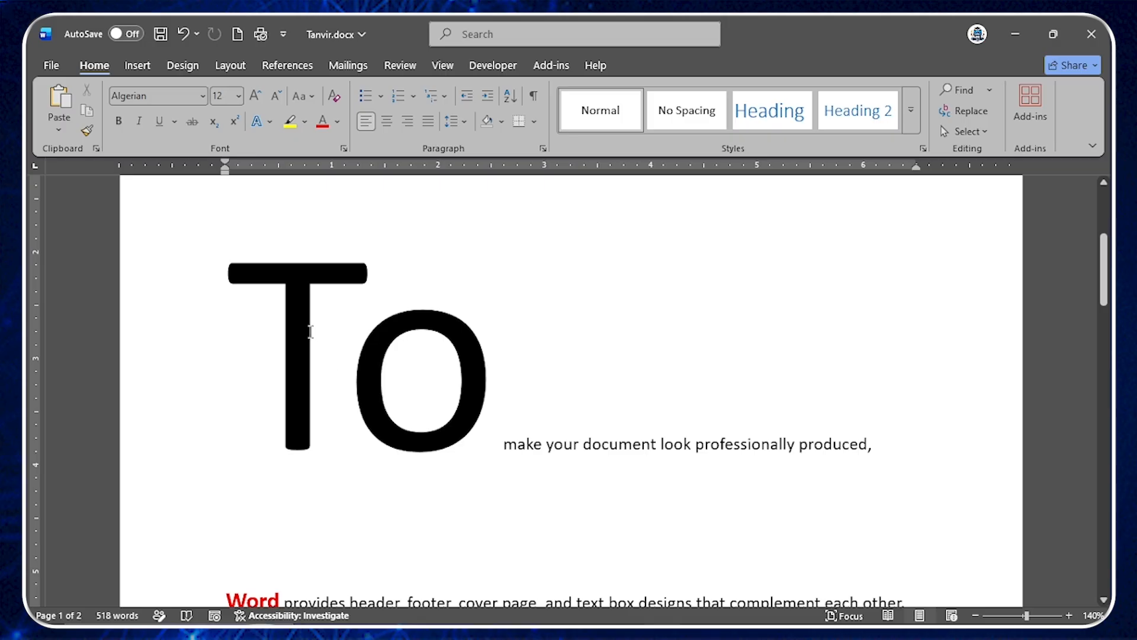
scroll(312, 330, "up", 1)
left_click(247, 357)
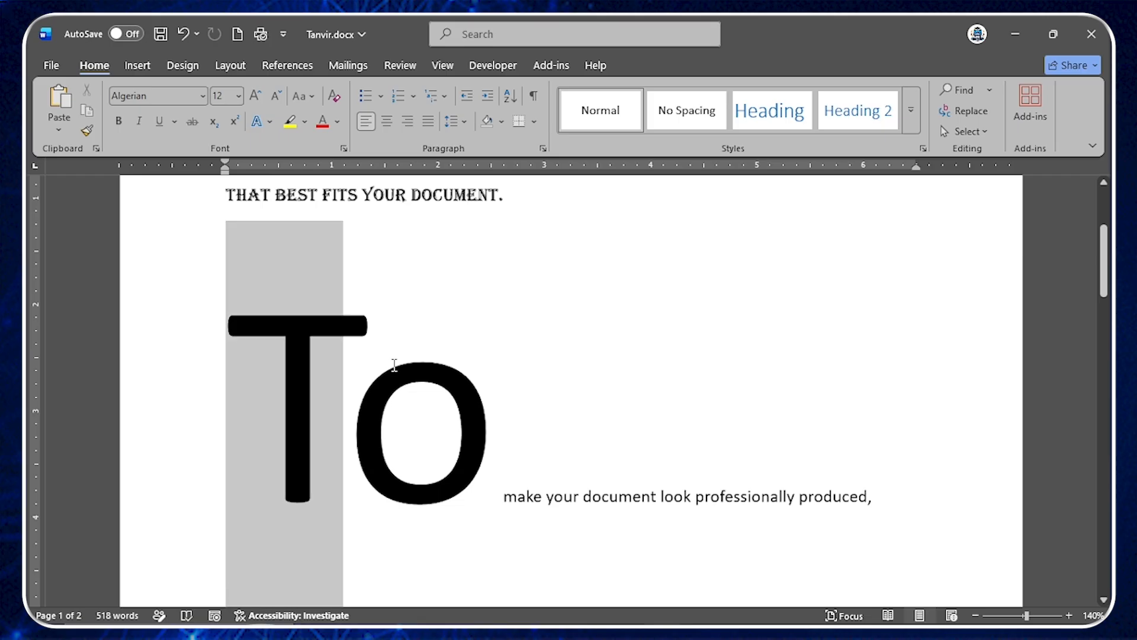
double_click(395, 365)
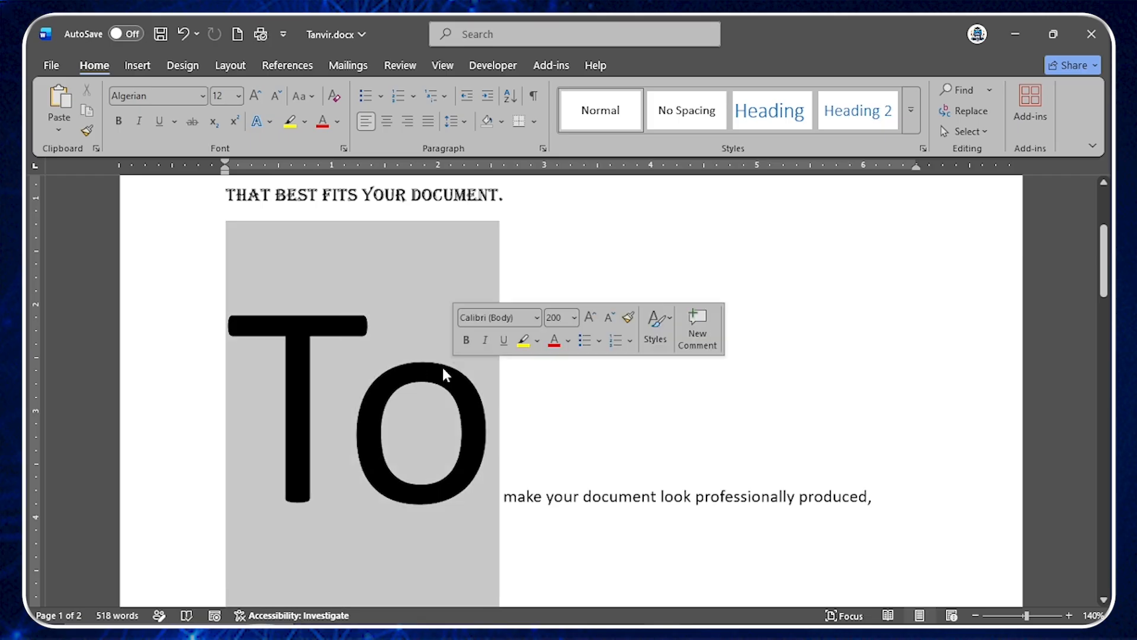
left_click(254, 97)
left_click(254, 97)
left_click(254, 98)
left_click(254, 97)
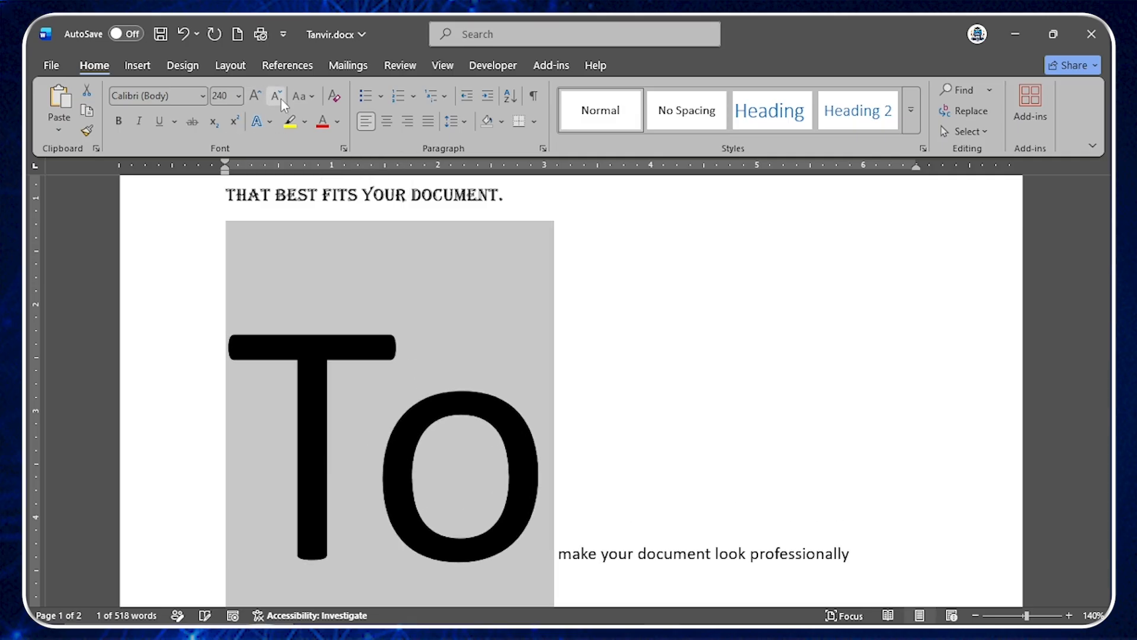
Decrease the font size of the word "To" in increments to 90 and deselect it.
left_click(280, 97)
left_click(280, 97)
left_click(279, 98)
left_click(279, 97)
left_click(280, 97)
left_click(279, 98)
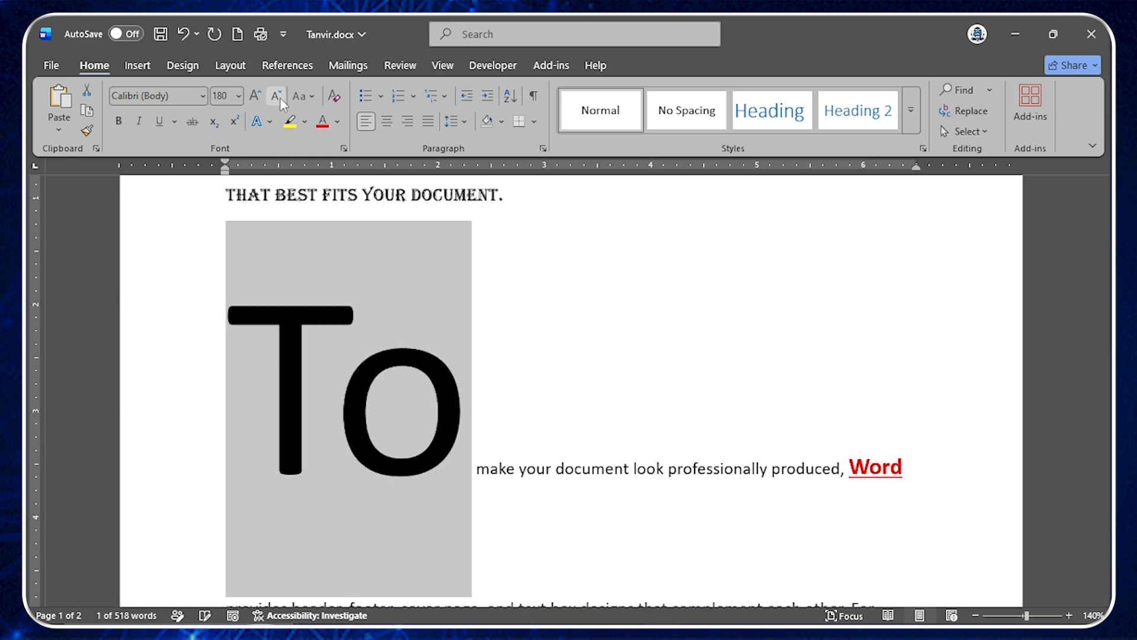
left_click(280, 97)
left_click(280, 97)
left_click(280, 97)
left_click(279, 97)
left_click(280, 97)
left_click(279, 97)
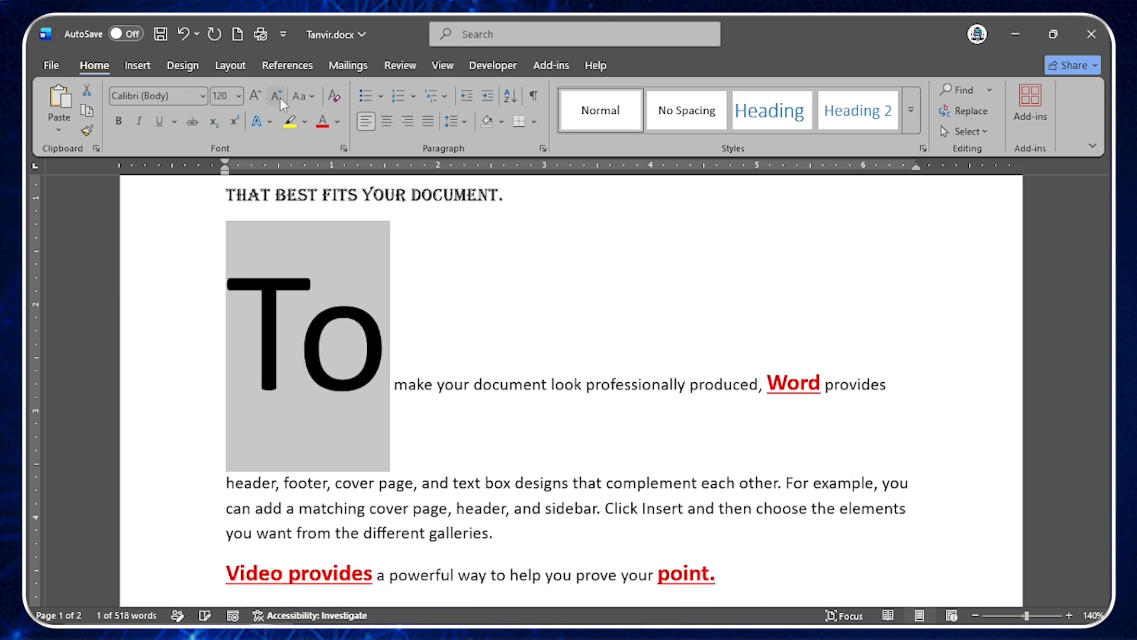
left_click(280, 97)
left_click(279, 97)
left_click(279, 97)
left_click(370, 336)
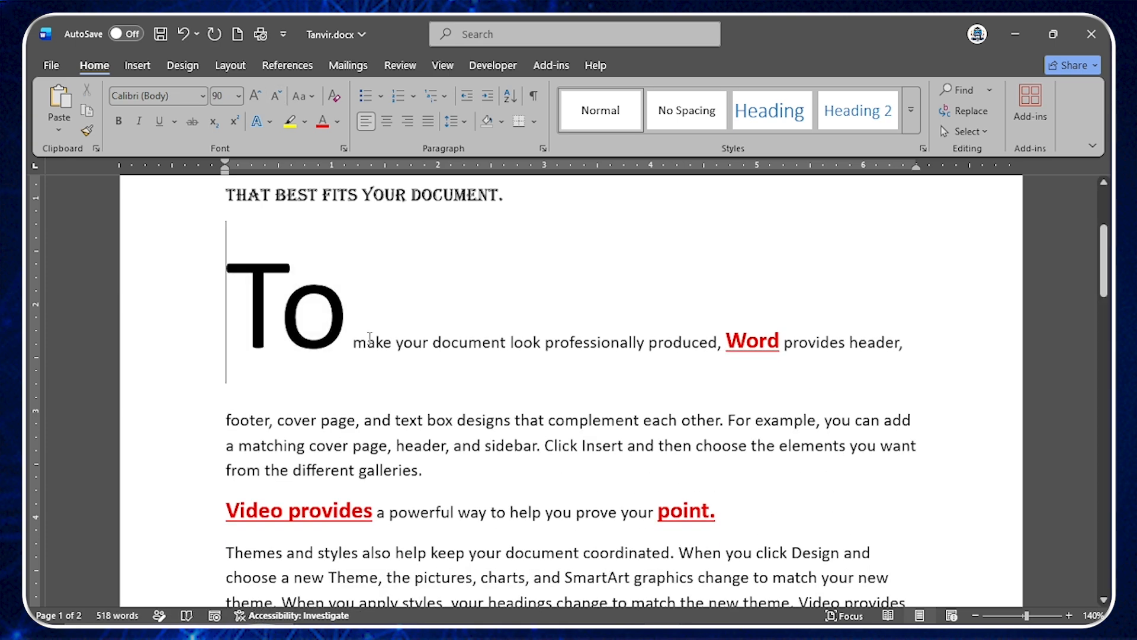
Apply Sentence case to "footer, cover page, and text box designs that complement each other" in the second paragraph.
left_click_drag(234, 312, 354, 313)
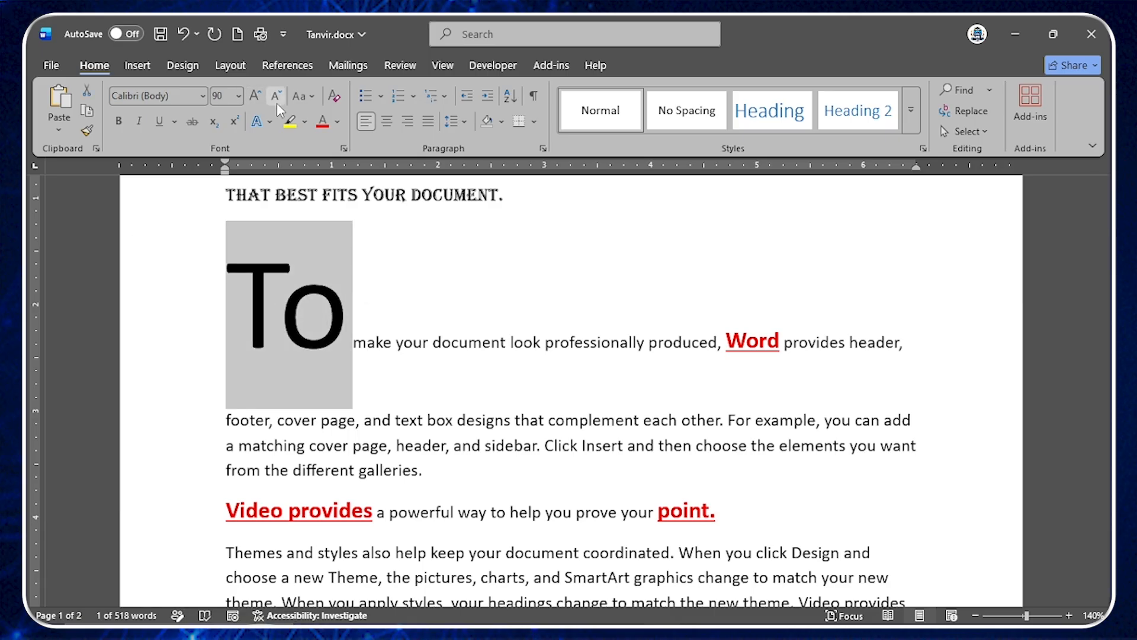
scroll(274, 401, "down", 2)
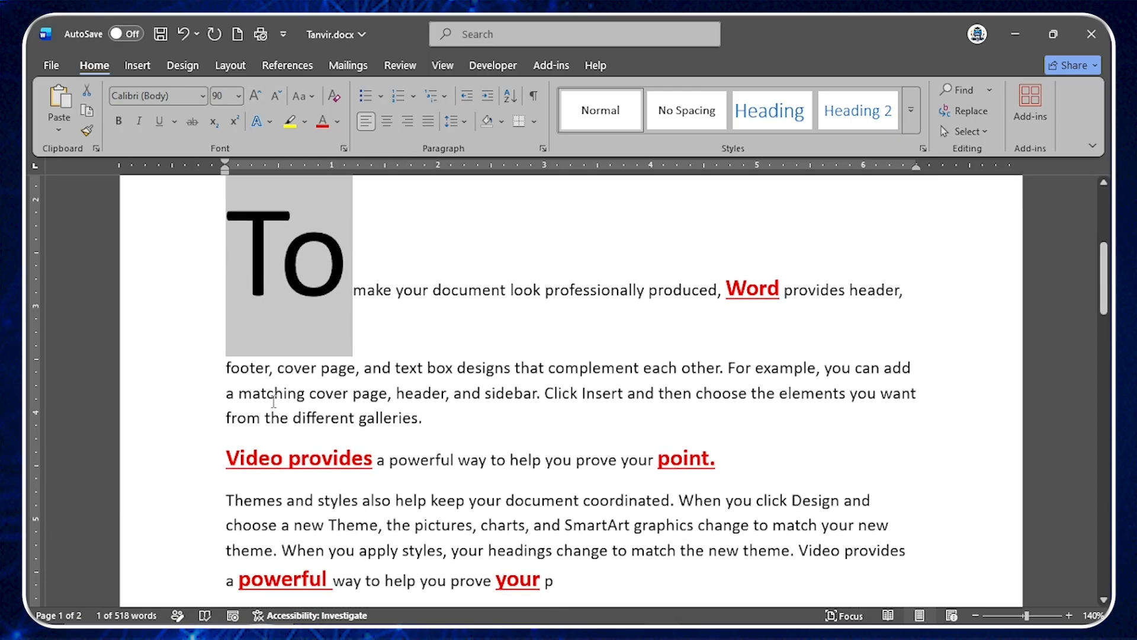
scroll(274, 402, "down", 2)
left_click(271, 406)
left_click_drag(249, 314, 720, 327)
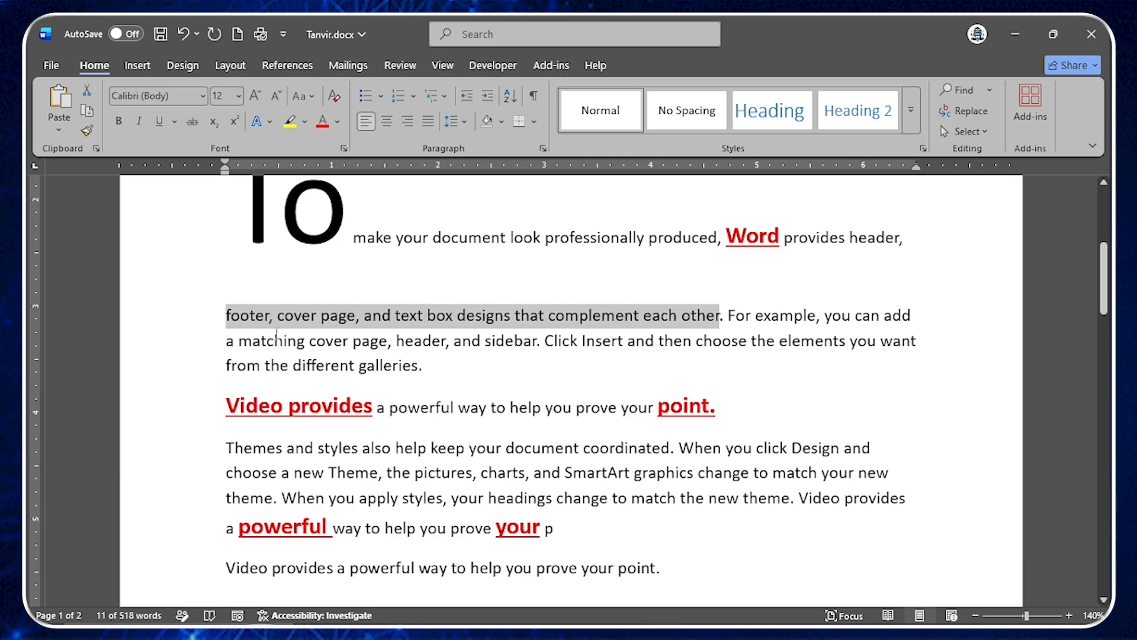
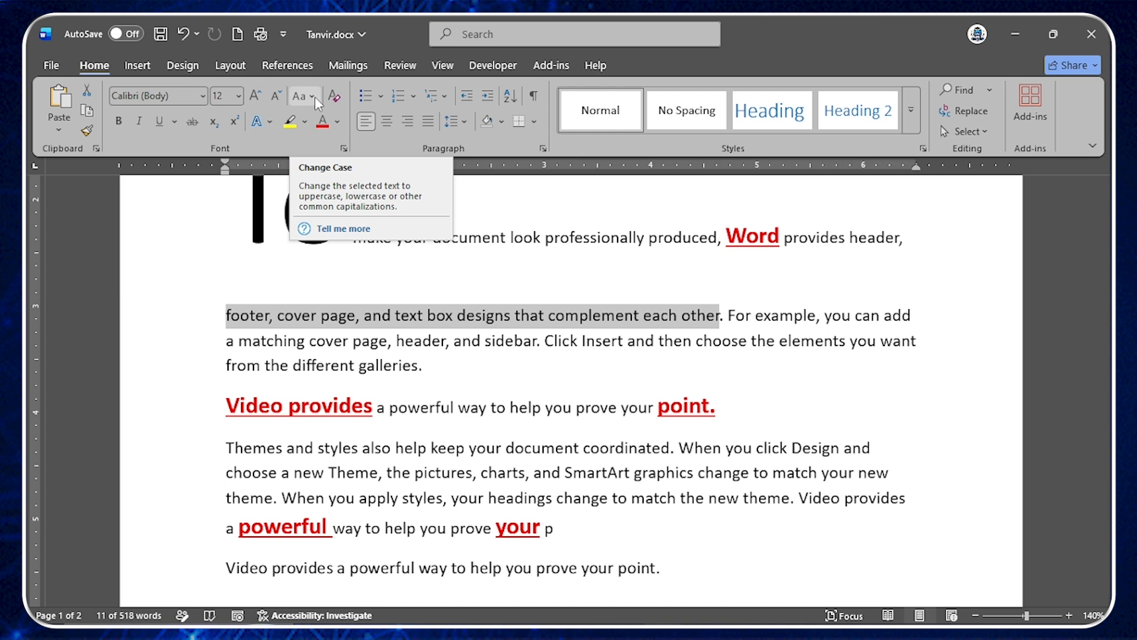
left_click(314, 98)
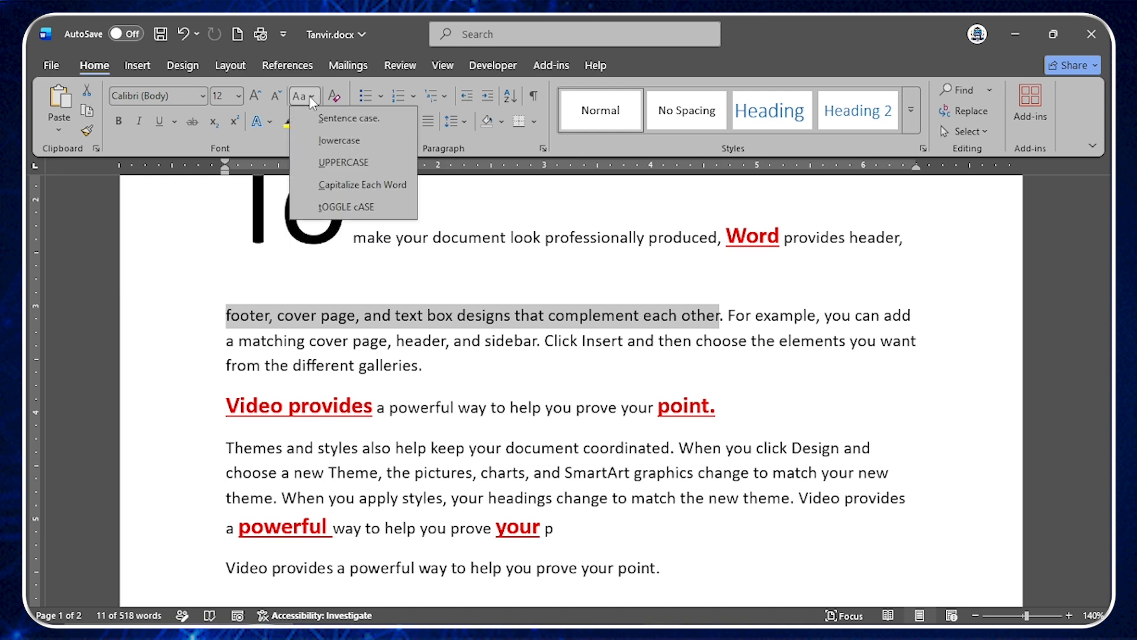
left_click(326, 123)
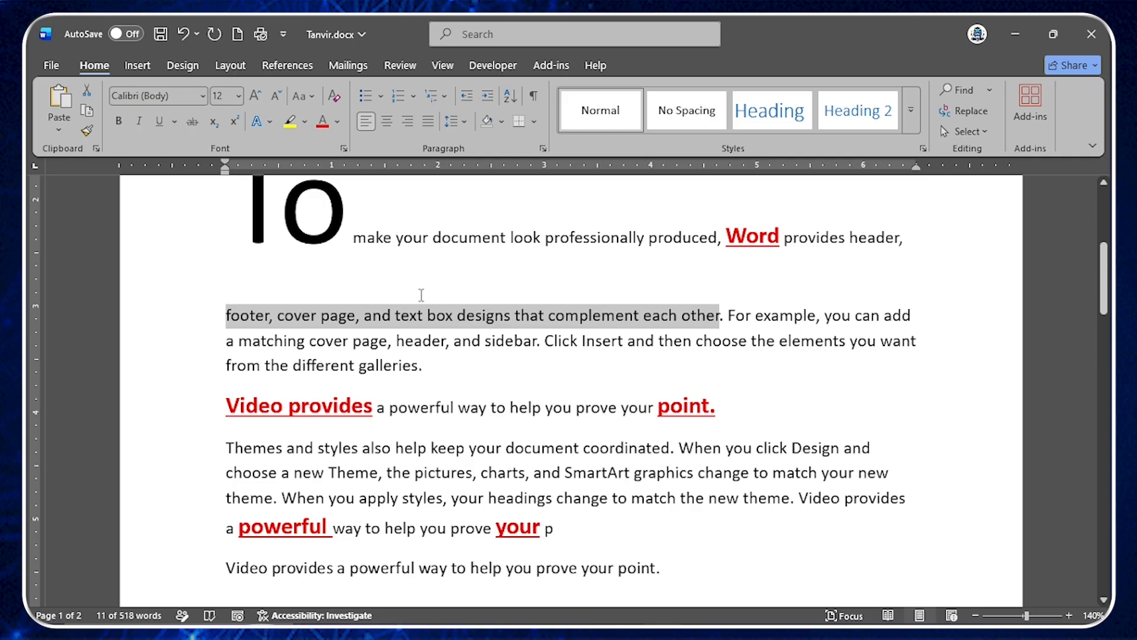
Convert the selected "footer, cover page…" phrase to UPPERCASE and back to lowercase.
left_click(310, 95)
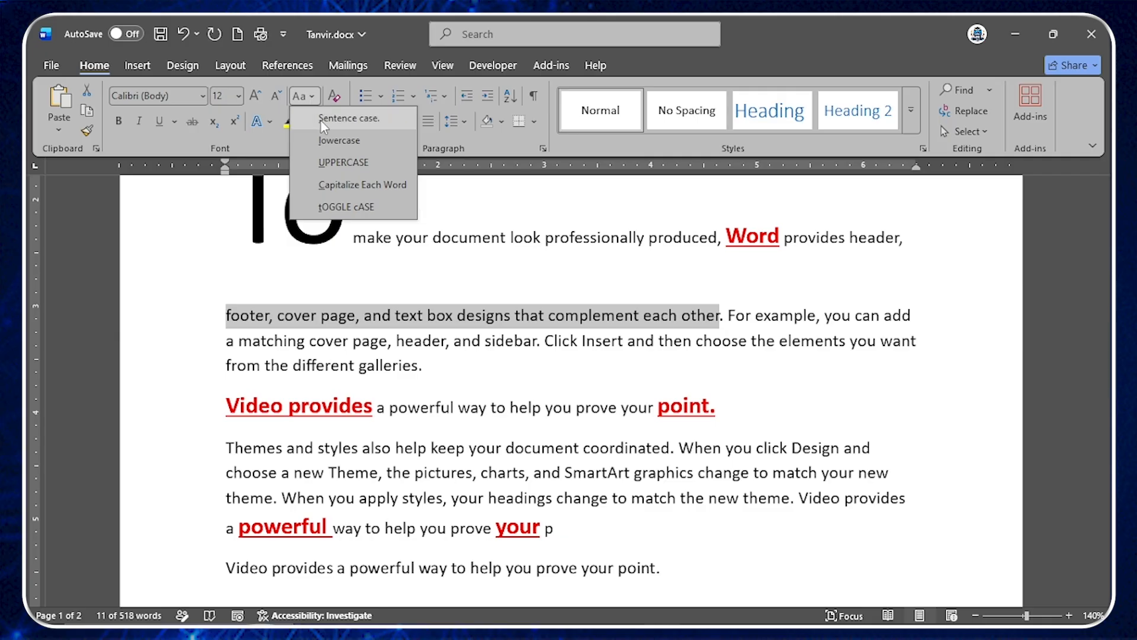
left_click(344, 166)
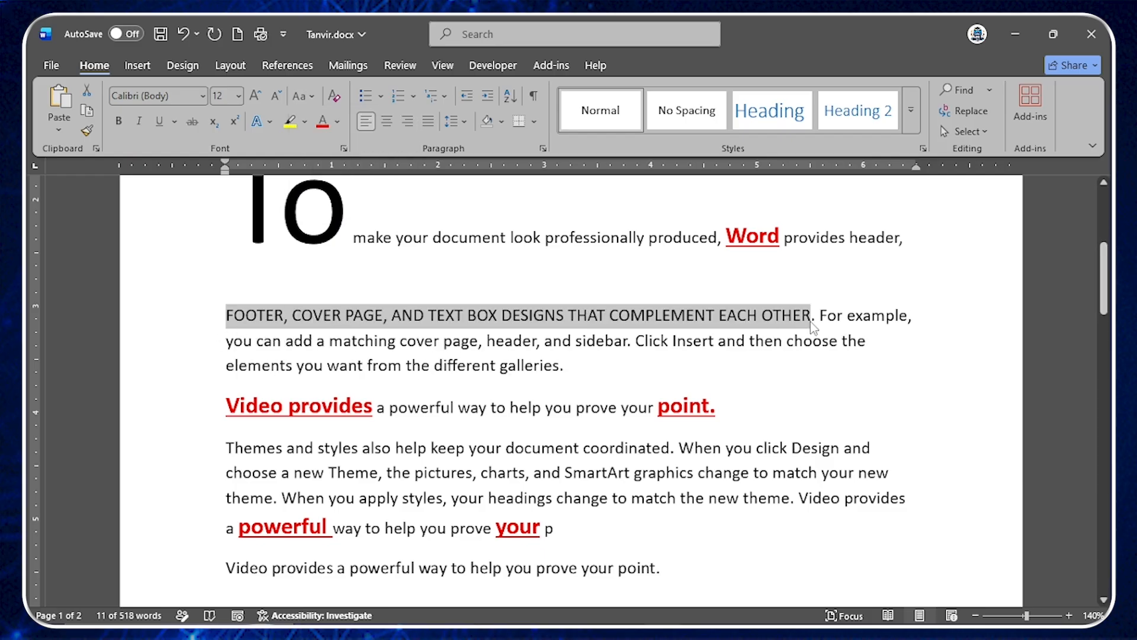
left_click(309, 97)
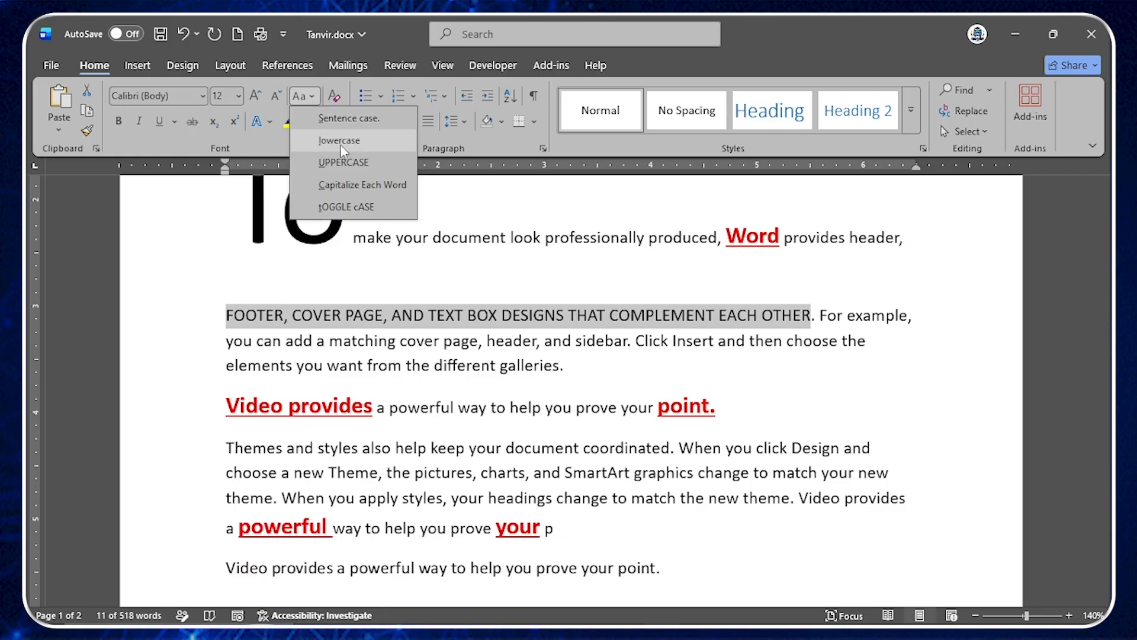
left_click(340, 144)
Apply Capitalize Each Word to the "footer, cover page…" phrase and check the first letters of its words.
left_click(311, 97)
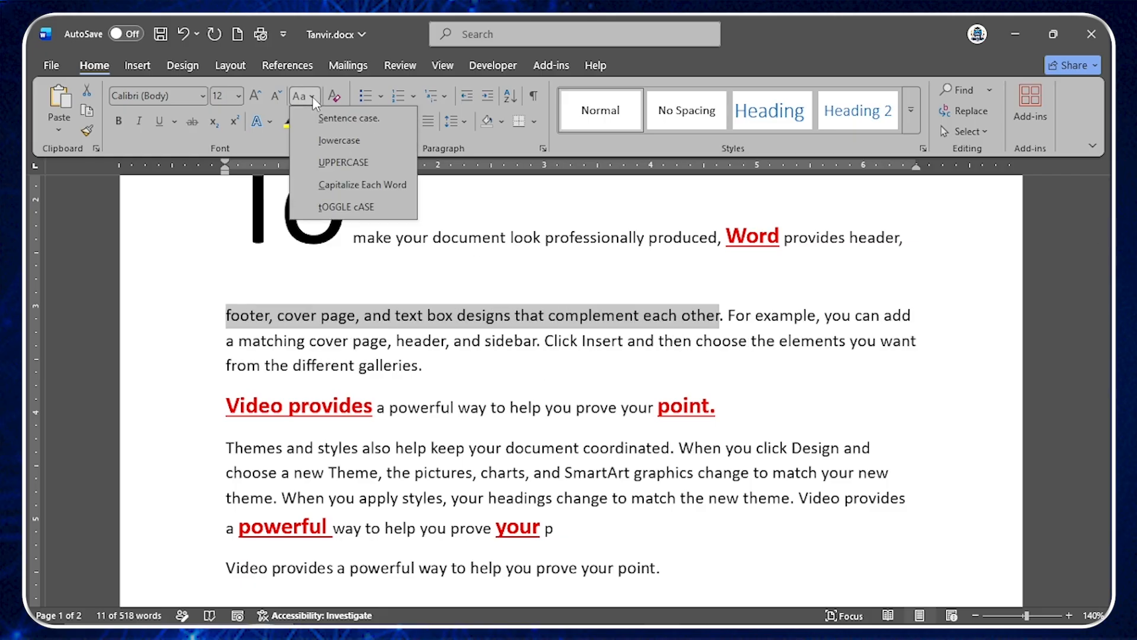
left_click(376, 187)
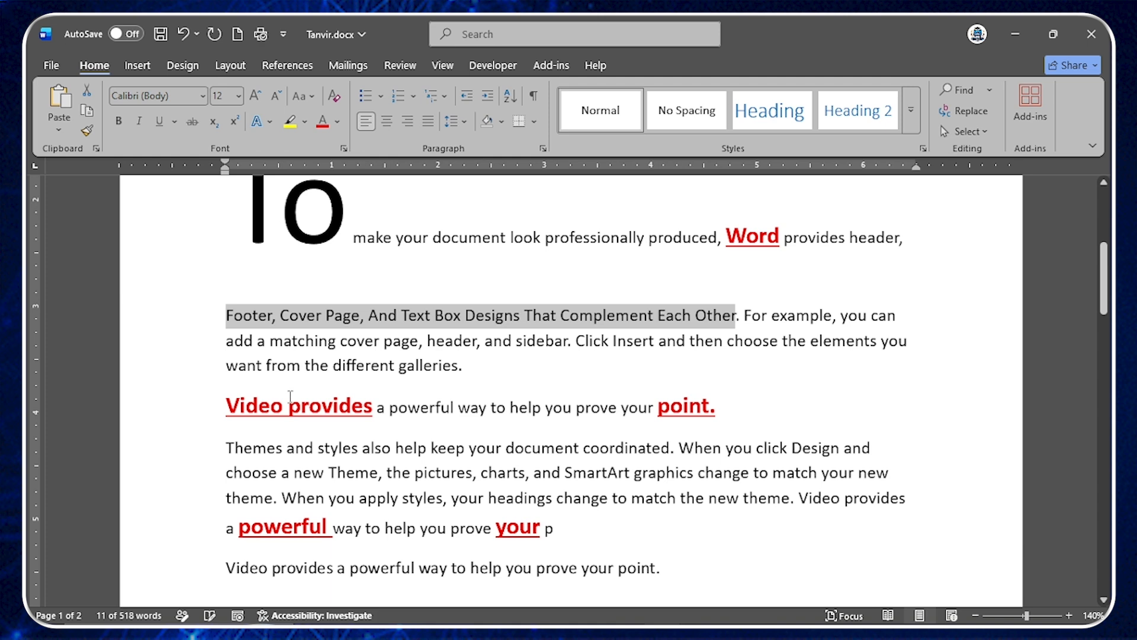
left_click(242, 322)
left_click_drag(225, 318, 323, 314)
left_click(234, 320)
left_click(284, 321)
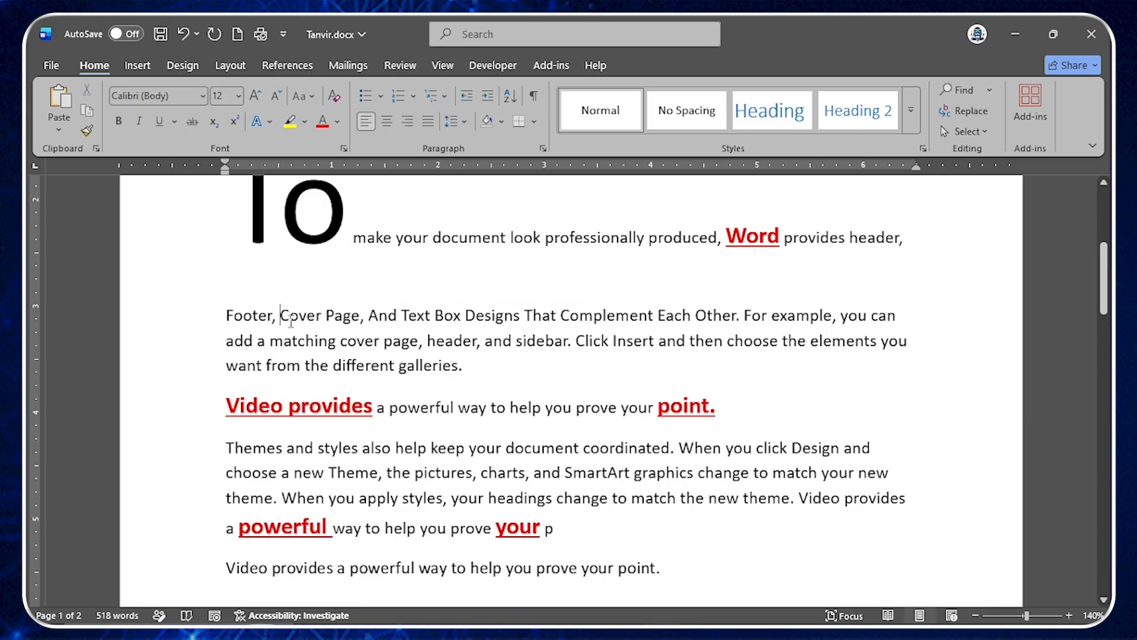
left_click(332, 315)
Reselect the "Footer, Cover Page… Each Other" phrase, convert it to lowercase, and apply tOGGLE cASE.
left_click_drag(228, 315, 726, 316)
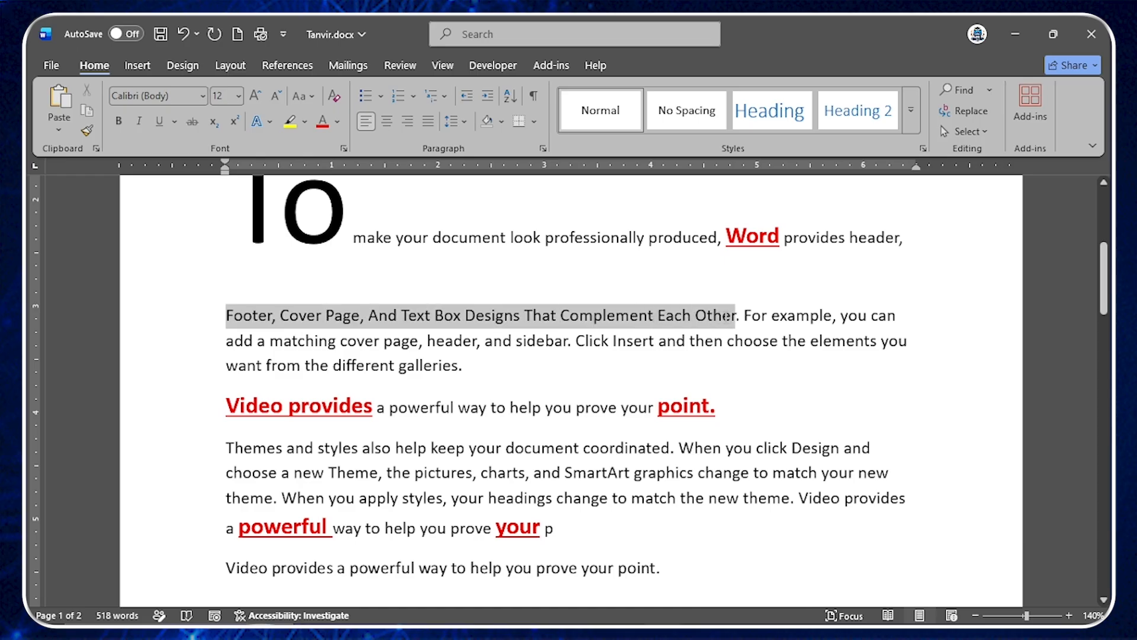
left_click(304, 98)
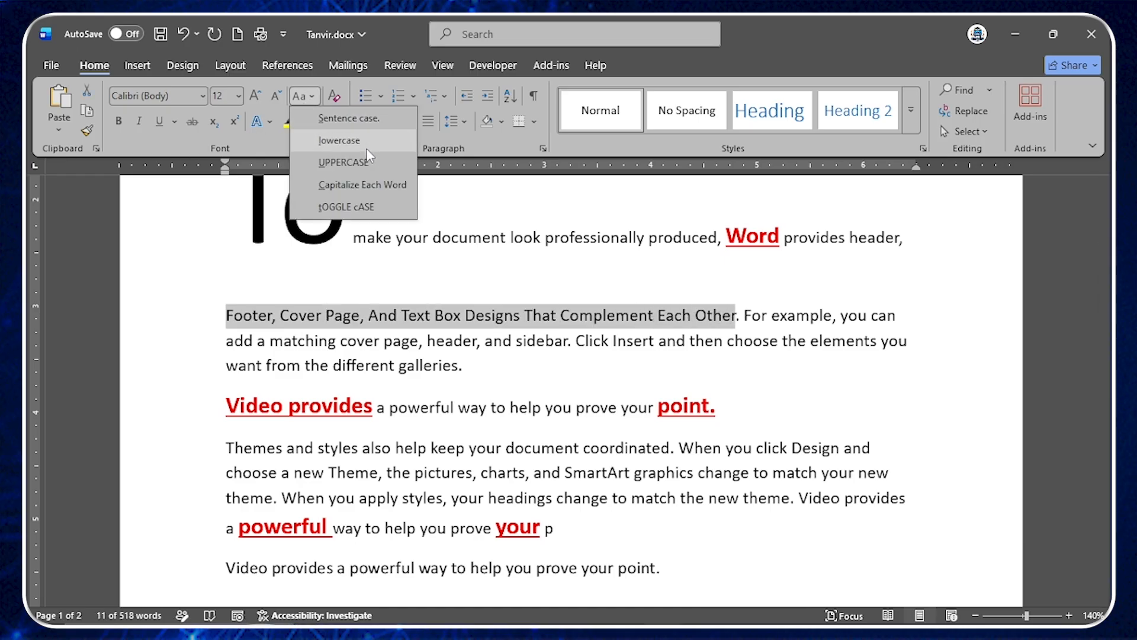
left_click(341, 141)
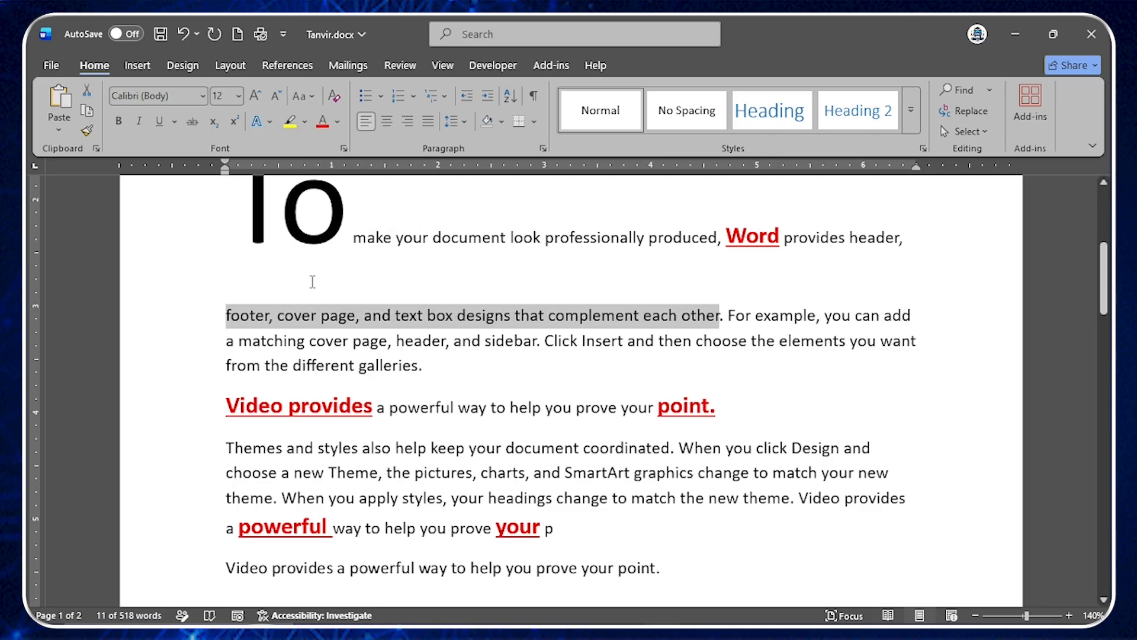
left_click(312, 96)
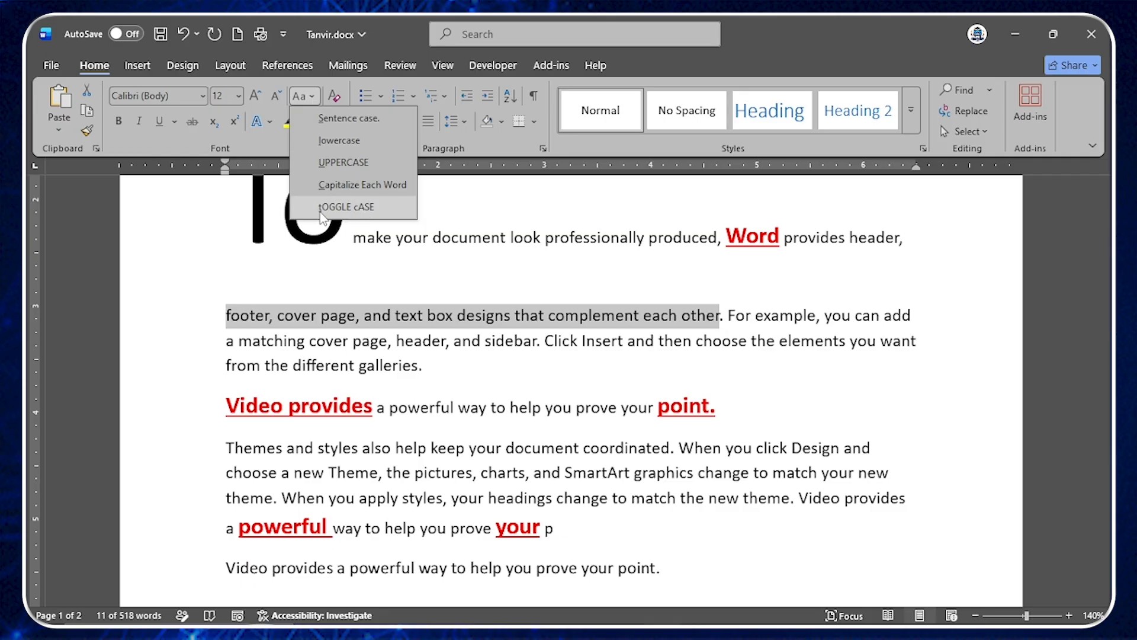
left_click(350, 207)
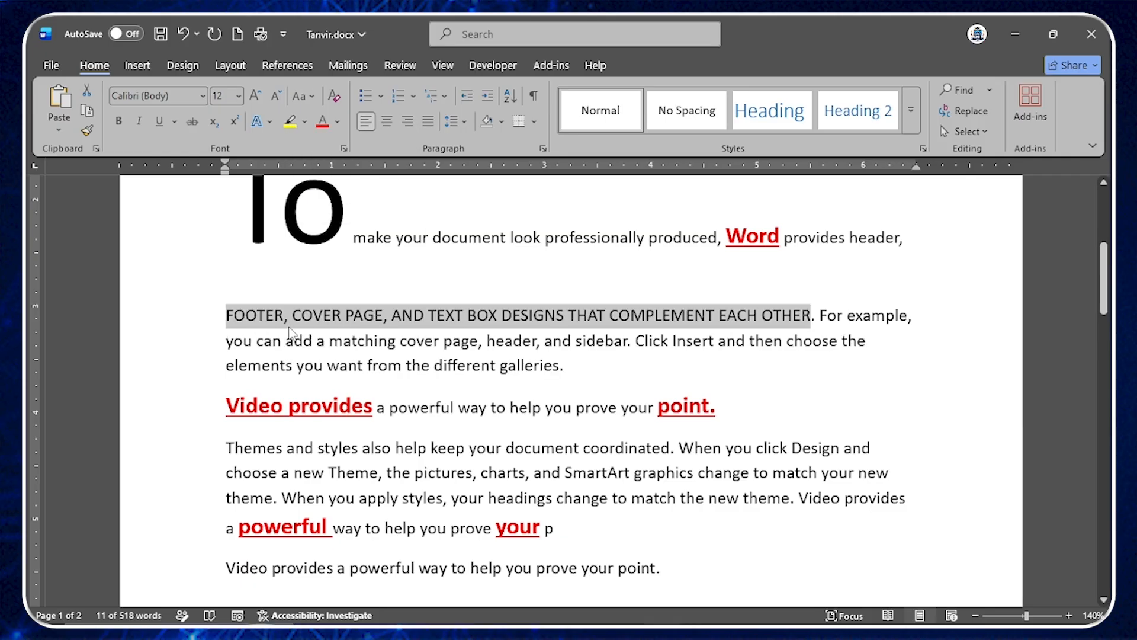
Apply tOGGLE cASE to "Themes and styles also help" at the start of its paragraph.
scroll(439, 450, "down", 2)
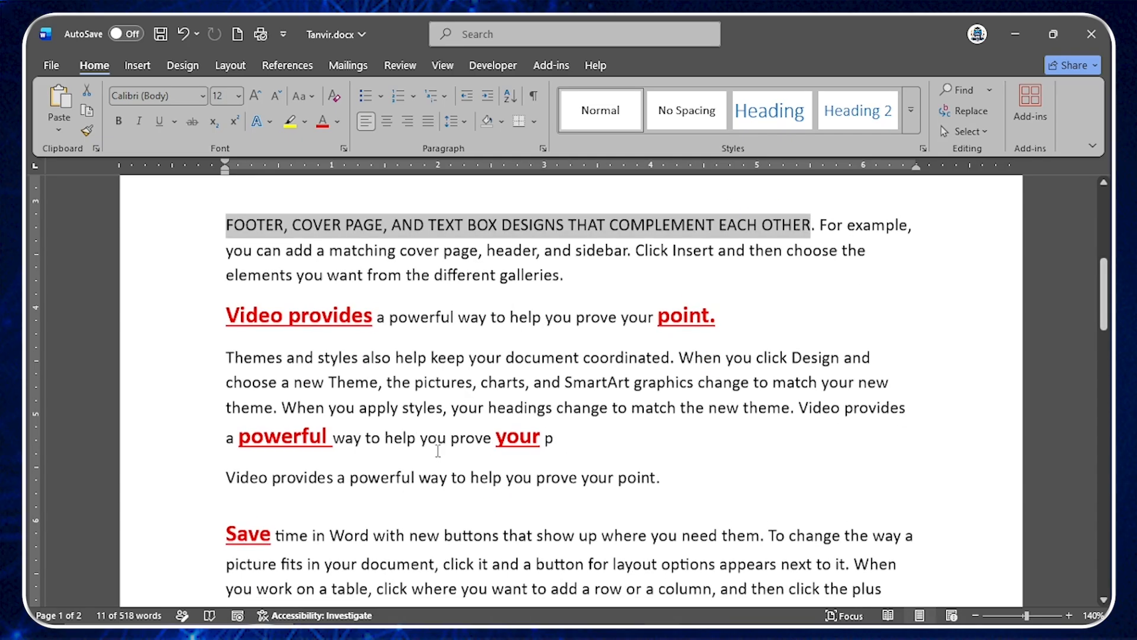
left_click_drag(226, 342, 430, 343)
left_click(312, 95)
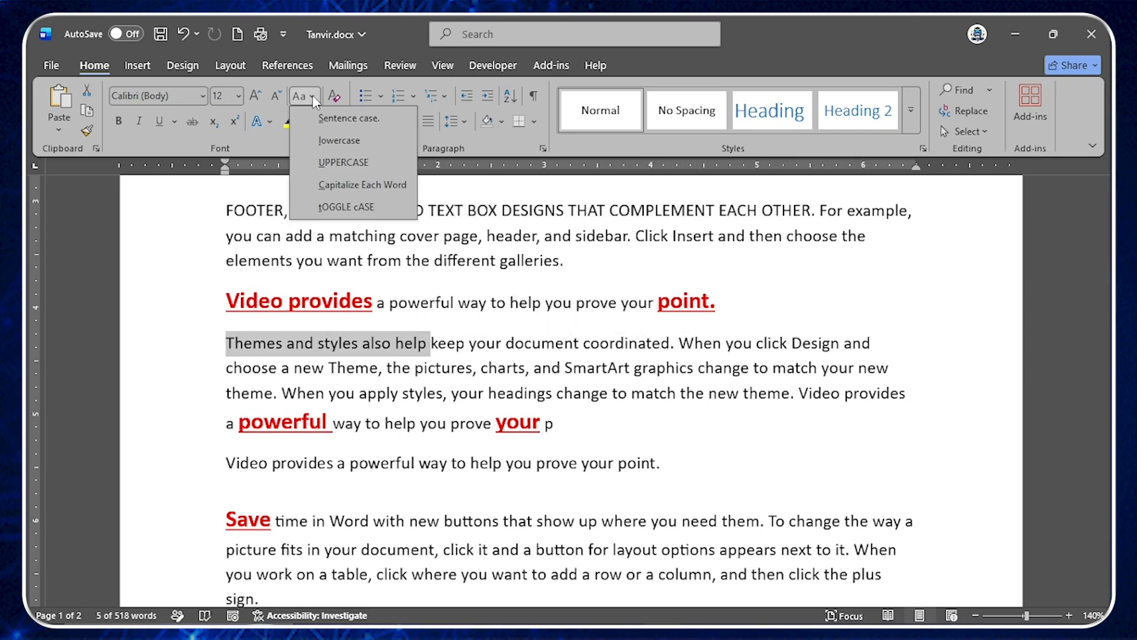
left_click(347, 207)
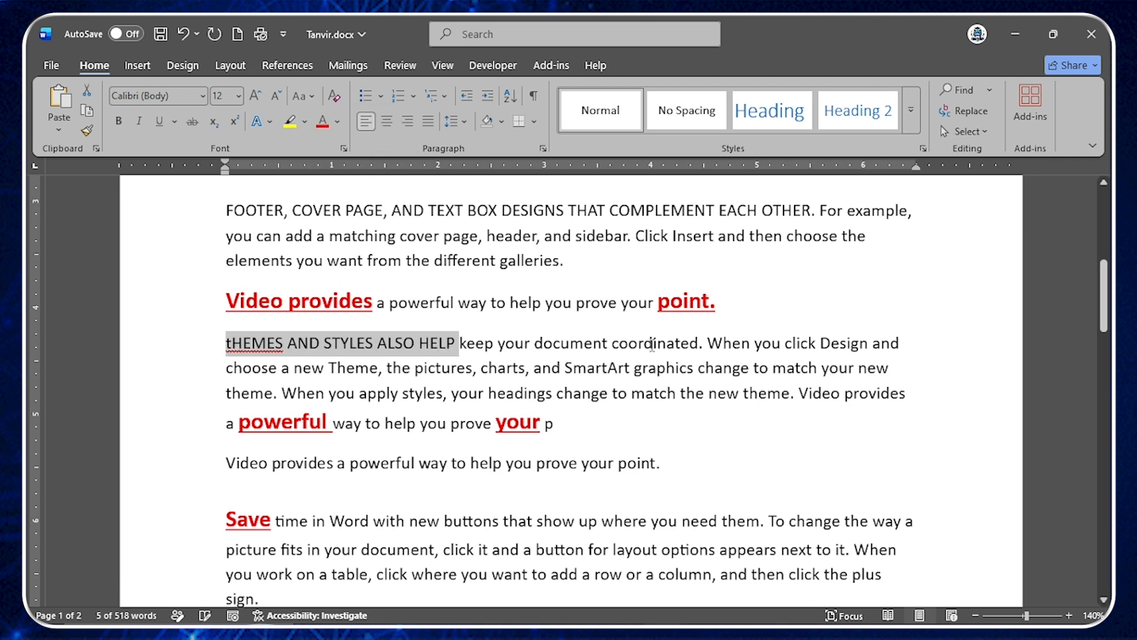
Examine the first letter of "tHEMES AND STYLES ALSO HELP" and the mixed formatting back up to "Video provides" in the opening paragraph.
left_click(224, 345)
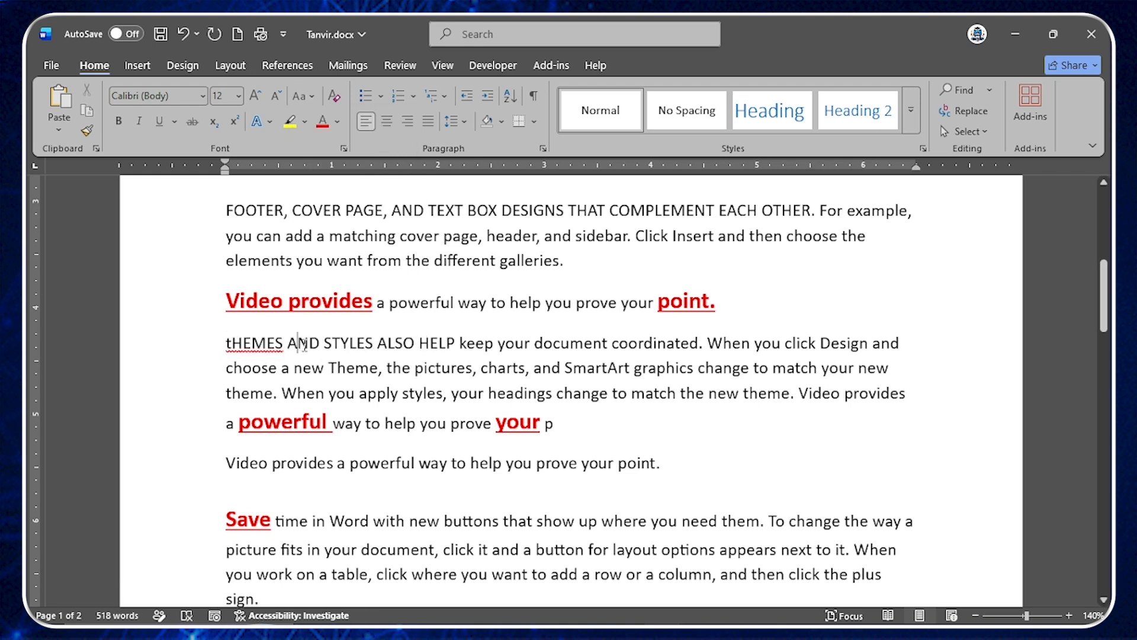
left_click_drag(227, 342, 231, 345)
left_click(242, 345)
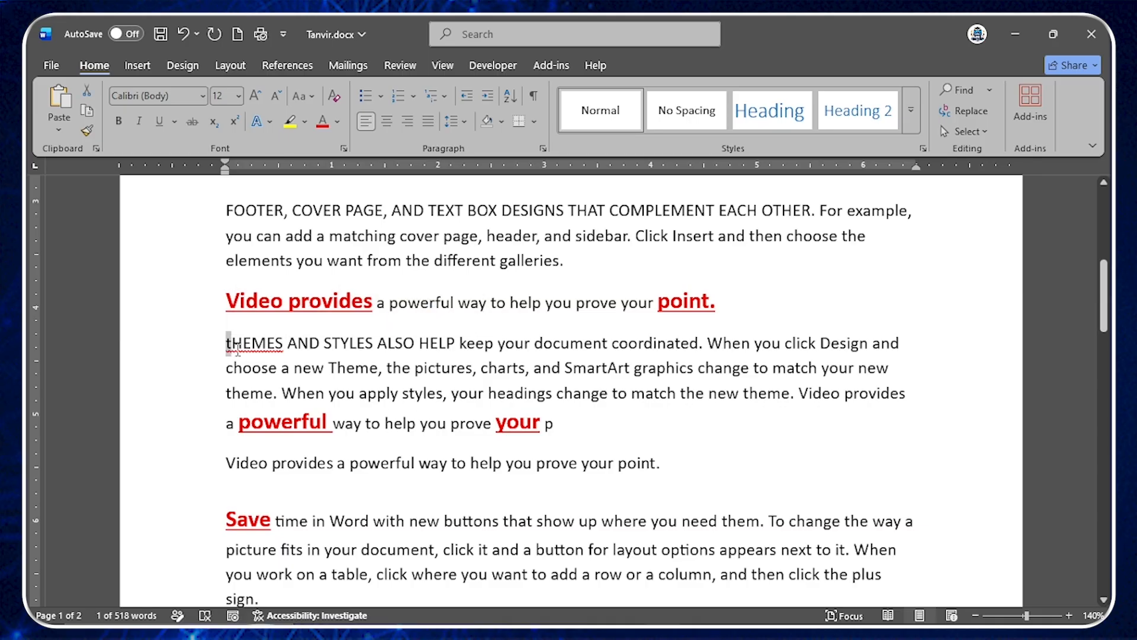
left_click(751, 394)
scroll(416, 407, "up", 1)
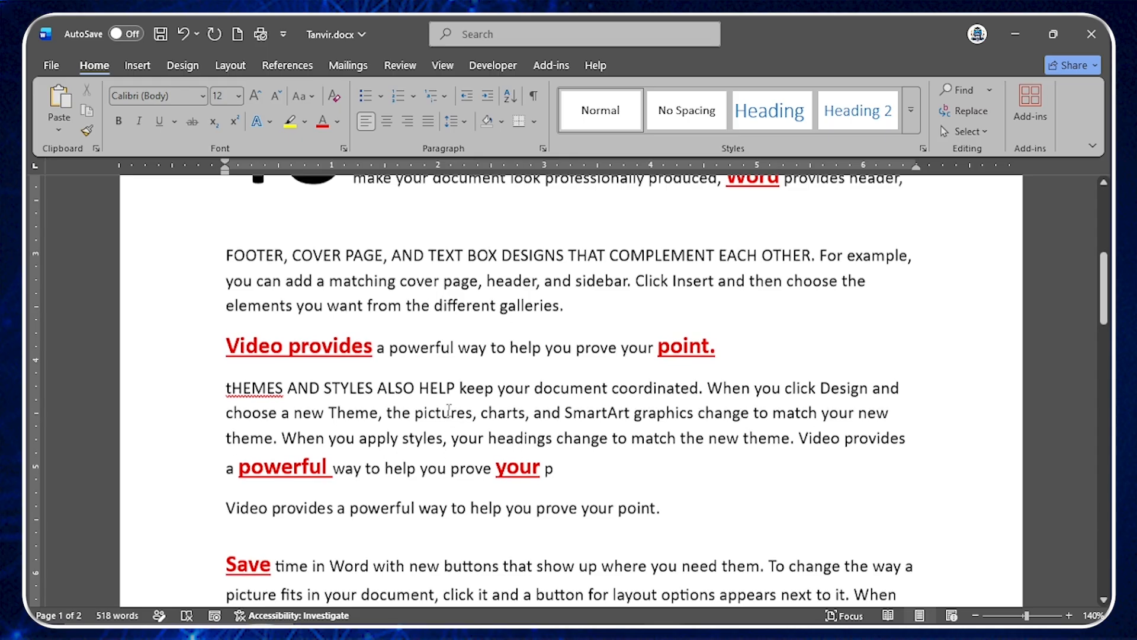
scroll(402, 415, "up", 1)
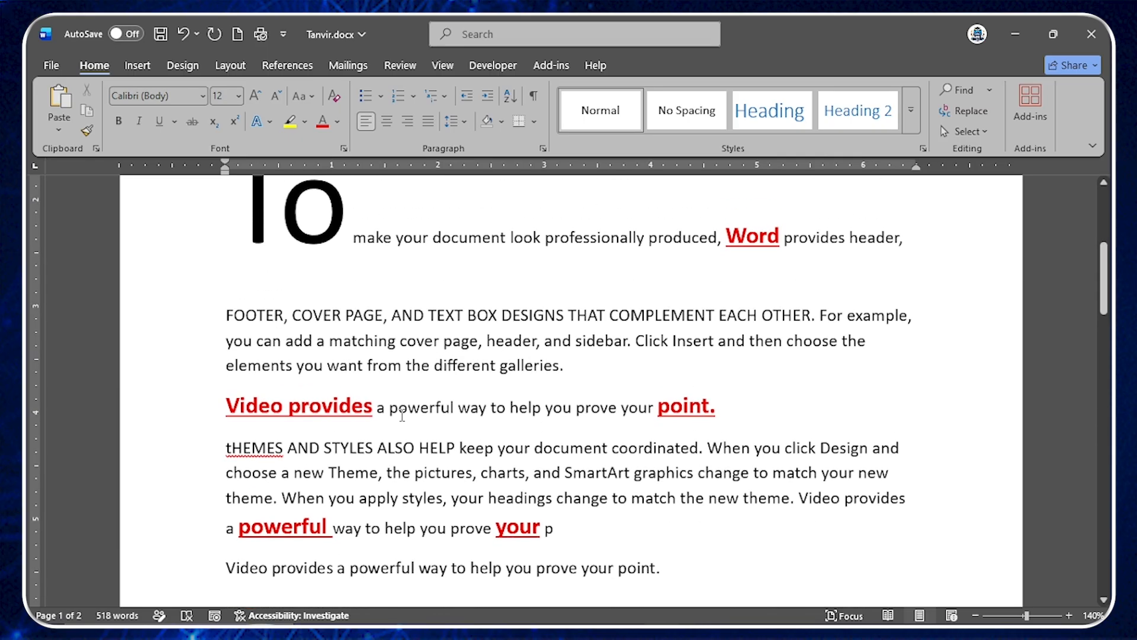
scroll(391, 395, "up", 1)
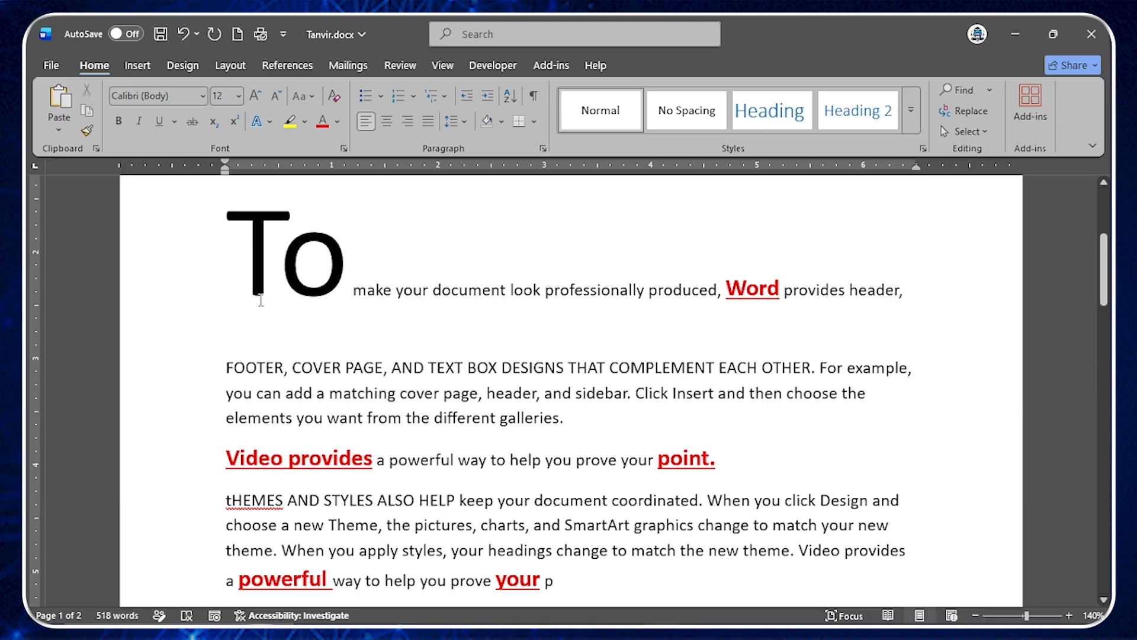
scroll(520, 355, "up", 5)
left_click(501, 393)
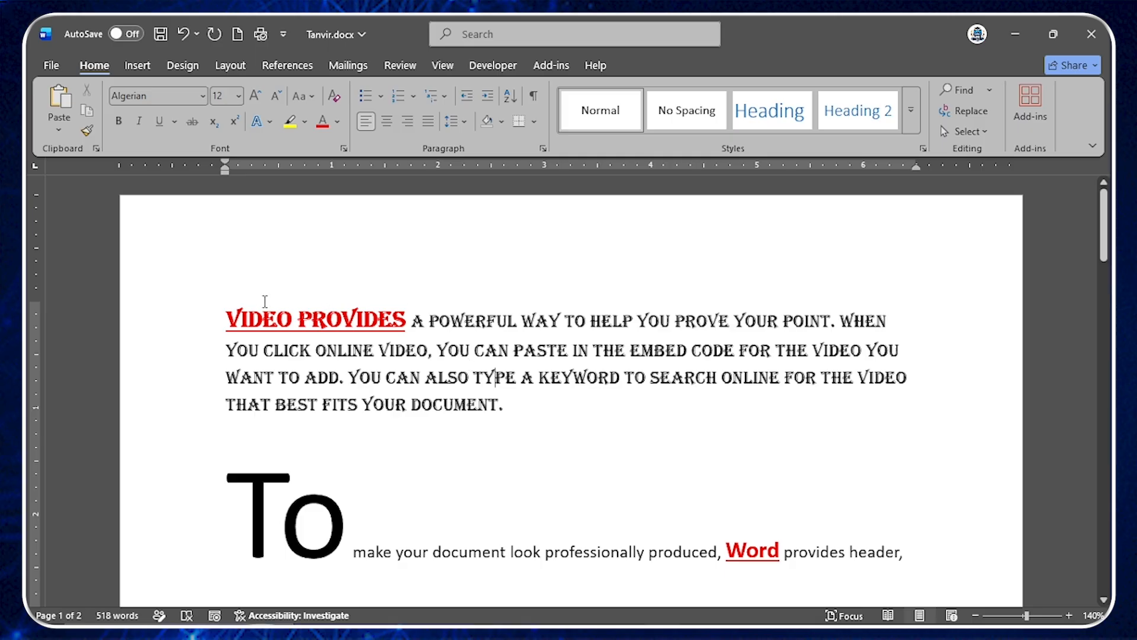
left_click_drag(227, 320, 409, 323)
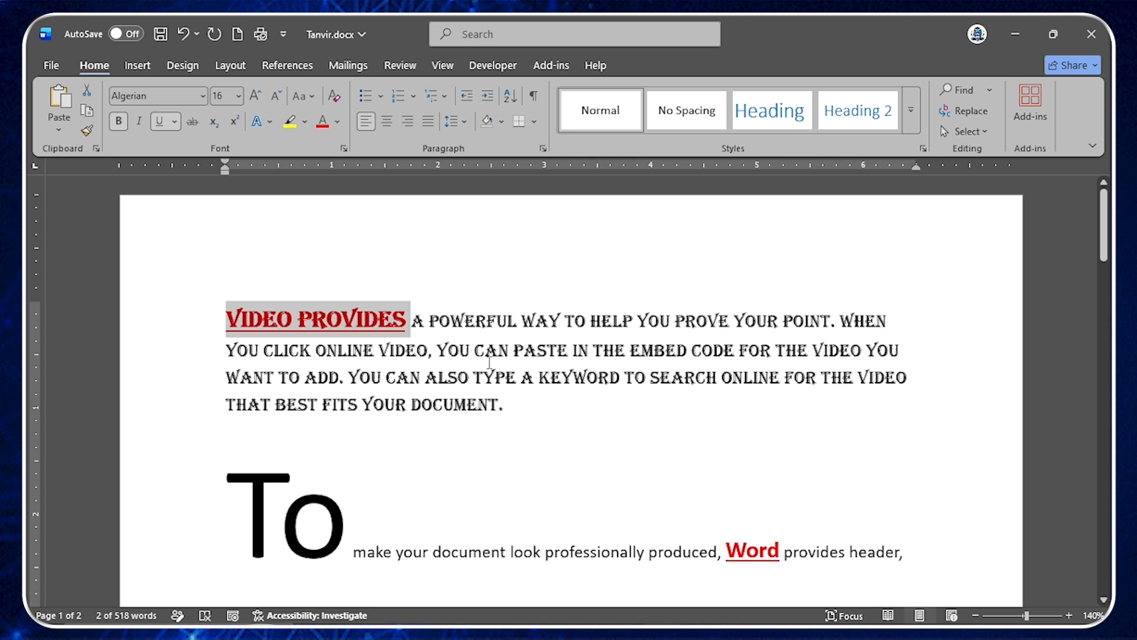
left_click(526, 359)
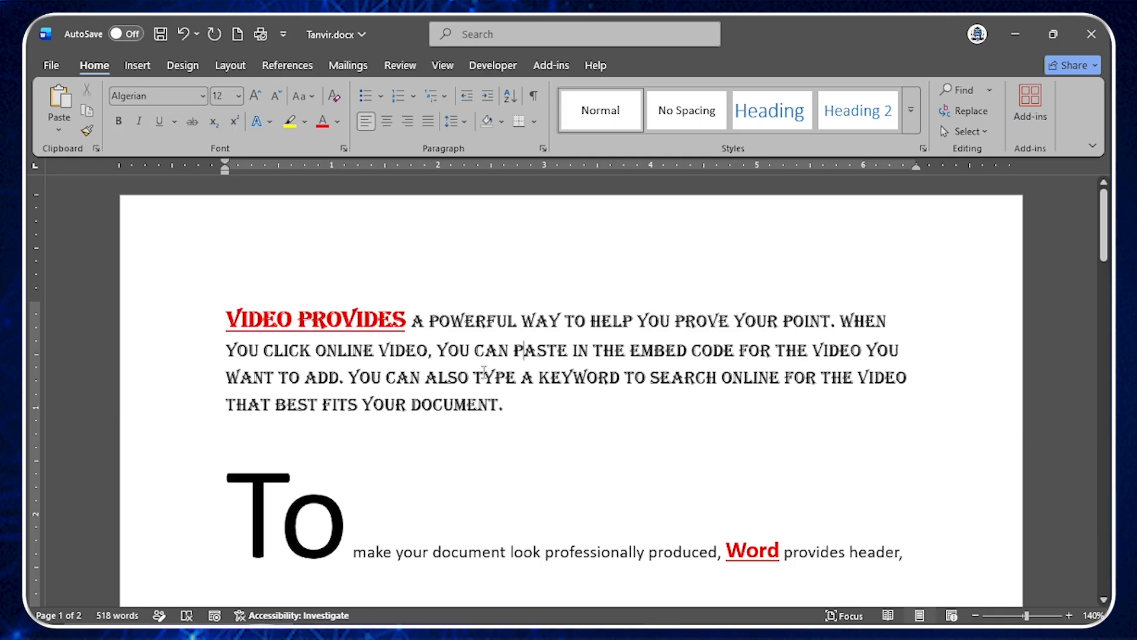
Clear all formatting from the entire document and check the text on both pages.
key("ctrl+a")
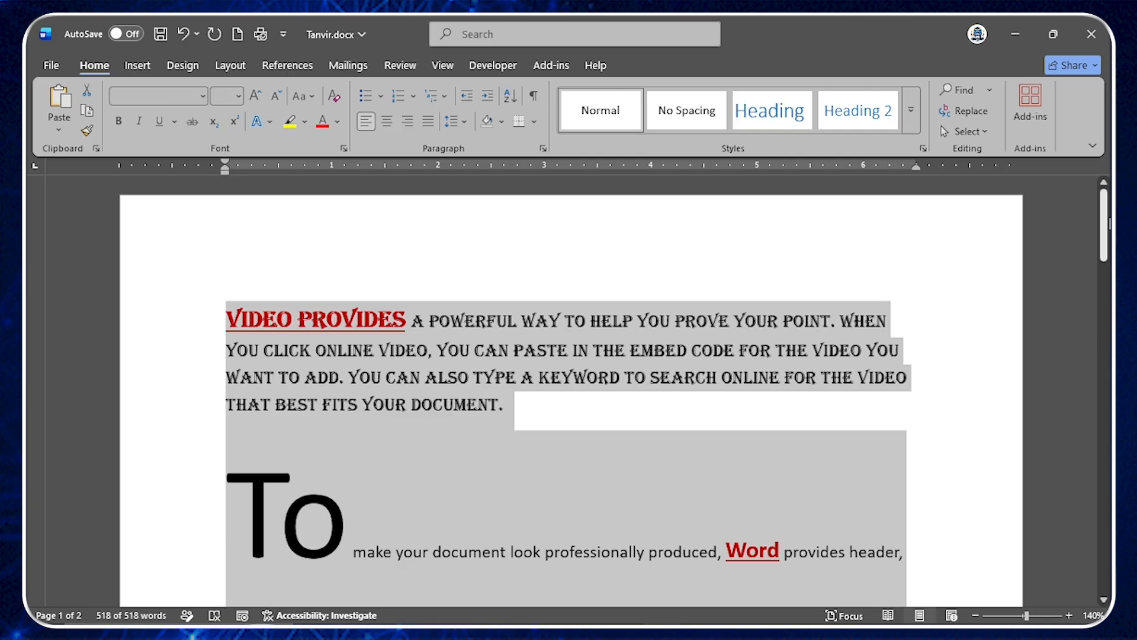
left_click_drag(1105, 224, 1105, 371)
left_click(335, 97)
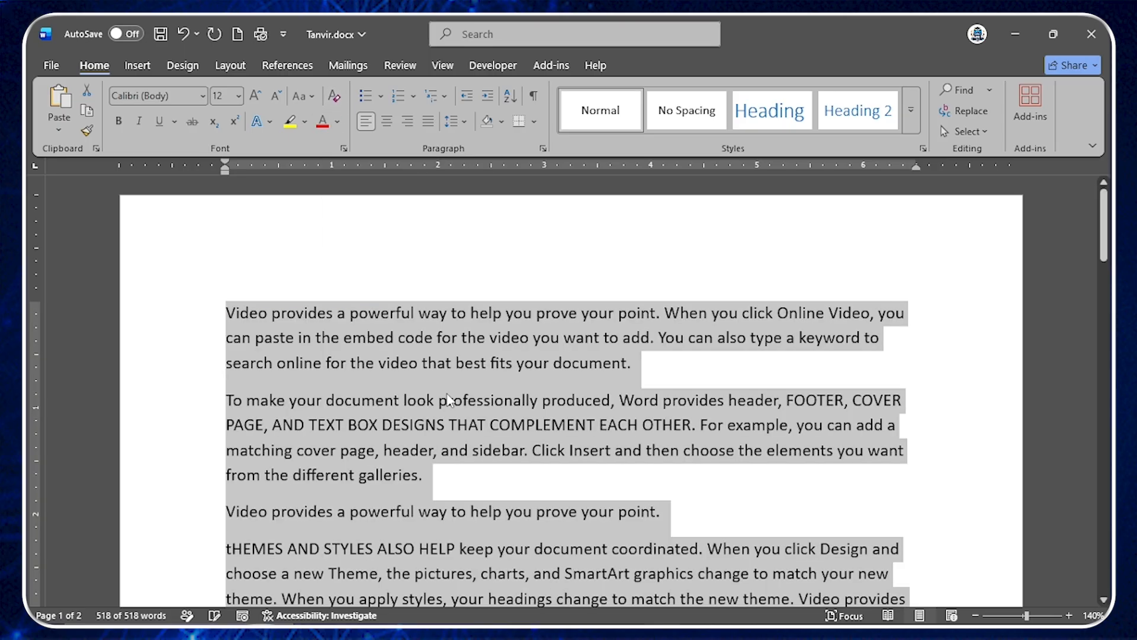
scroll(248, 428, "down", 15)
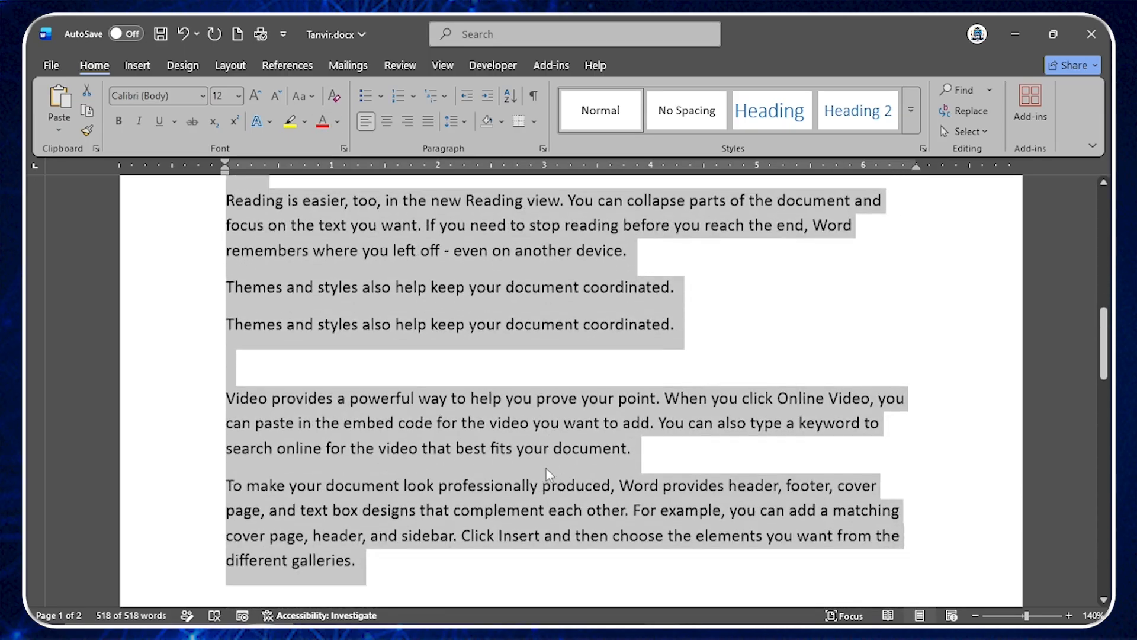
scroll(543, 471, "down", 5)
scroll(543, 470, "up", 8)
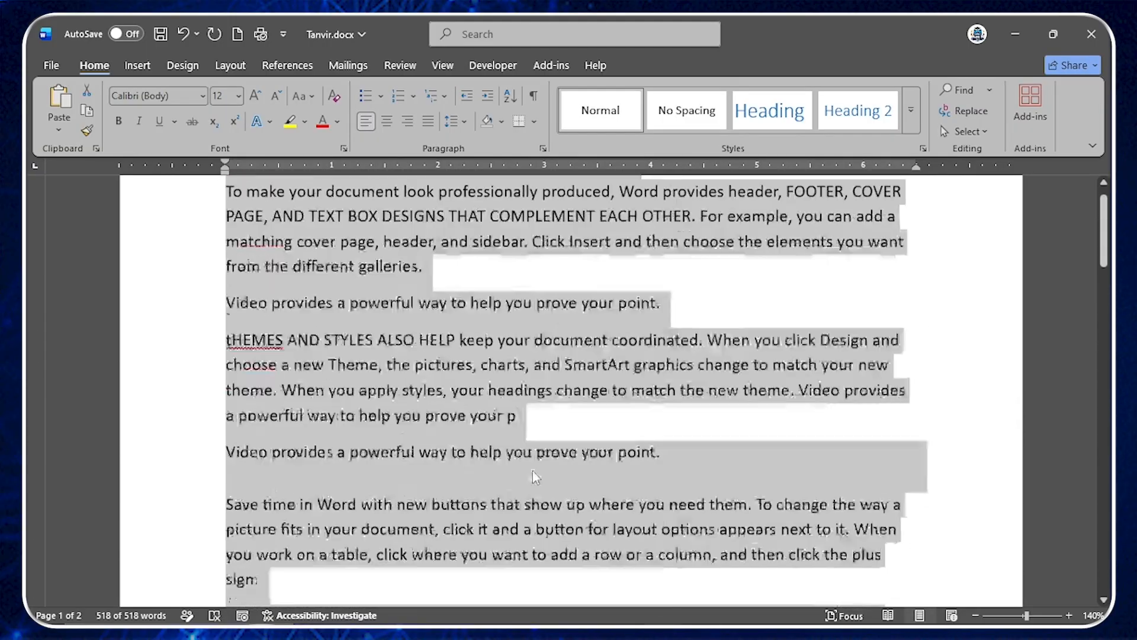
scroll(532, 470, "up", 3)
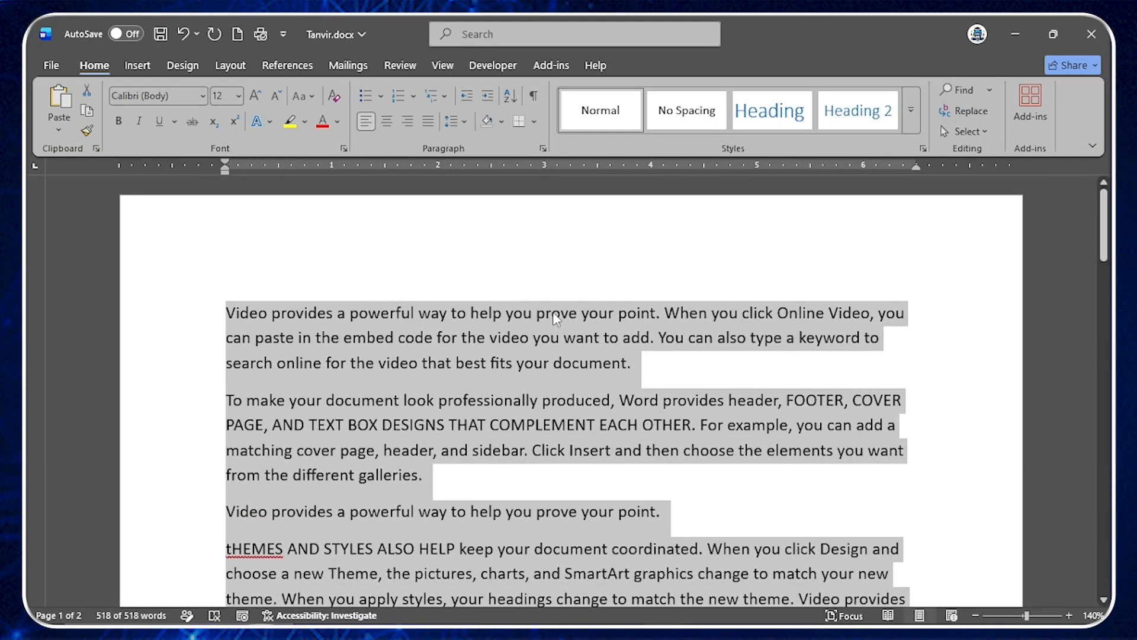
left_click(553, 311)
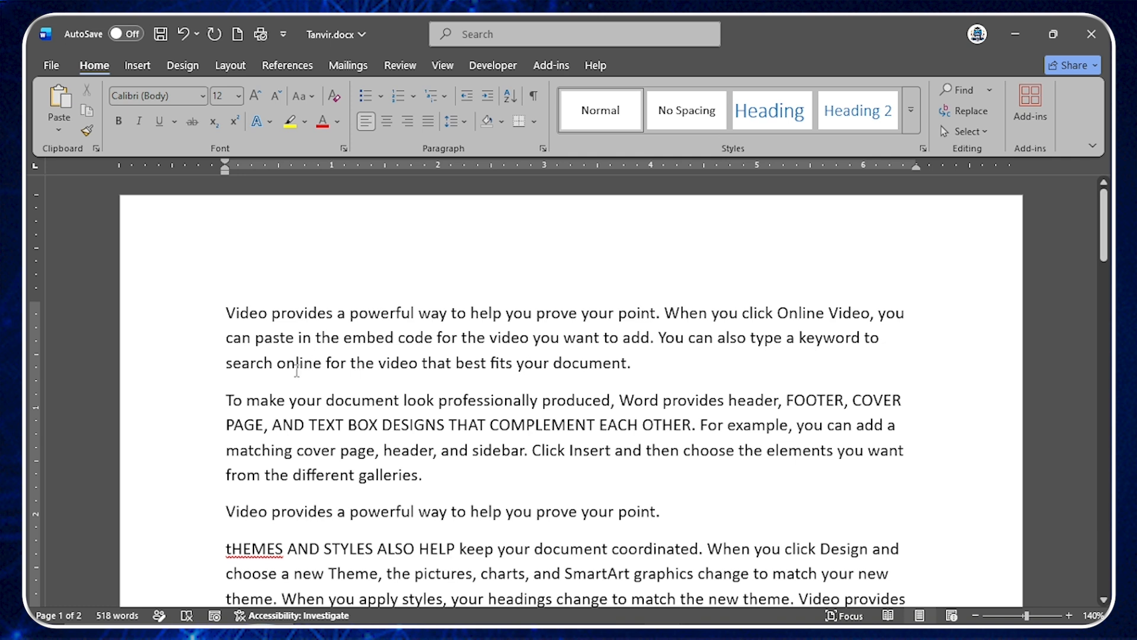
Make the opening sentence "Video provides a powerful way to help you prove your point." bold.
left_click(285, 316)
left_click_drag(229, 314, 268, 315)
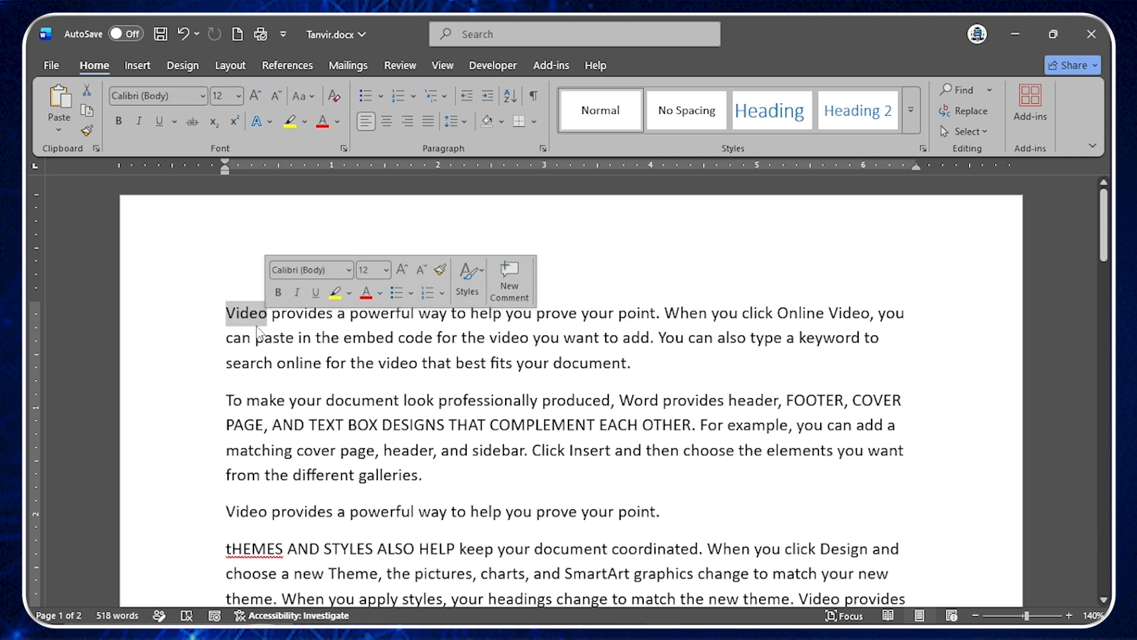
left_click(233, 319)
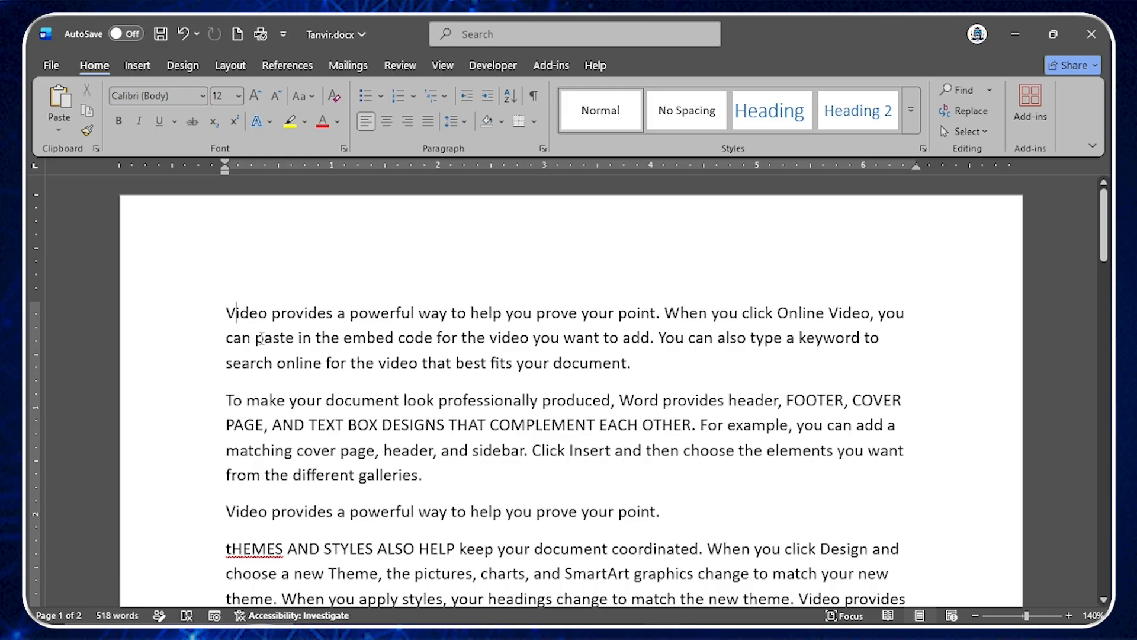
left_click_drag(226, 312, 664, 314)
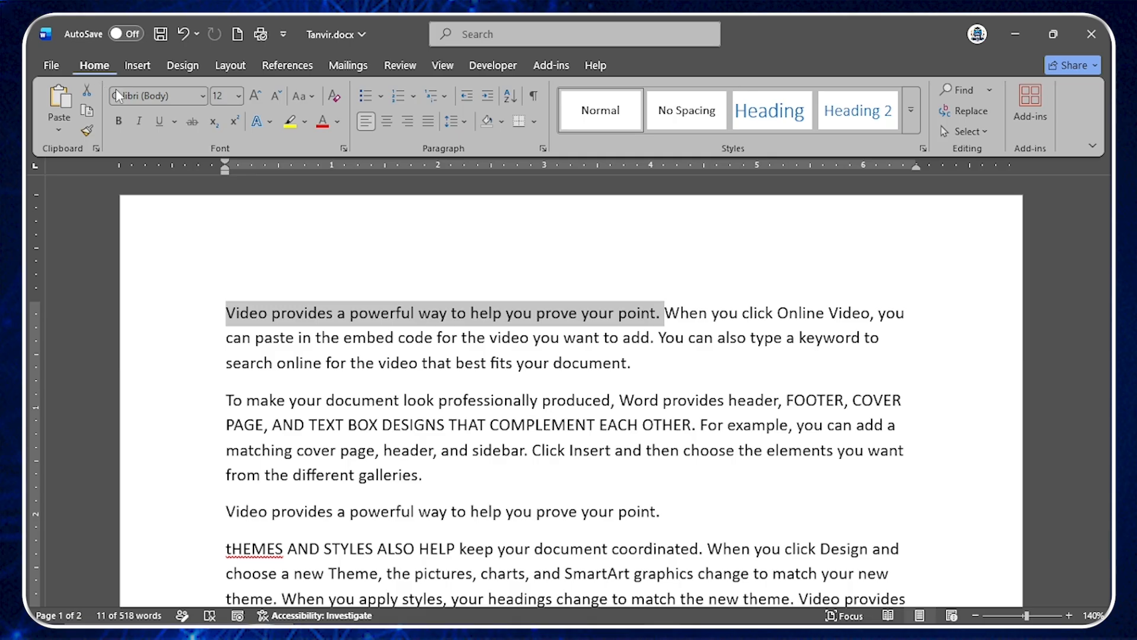
left_click(118, 123)
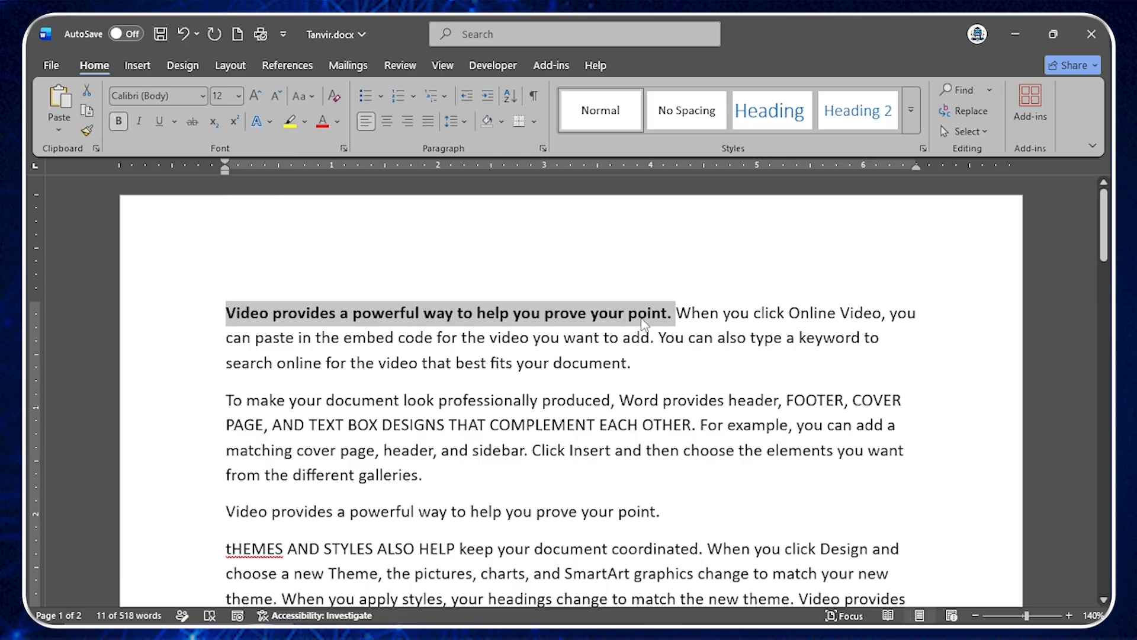
left_click(695, 341)
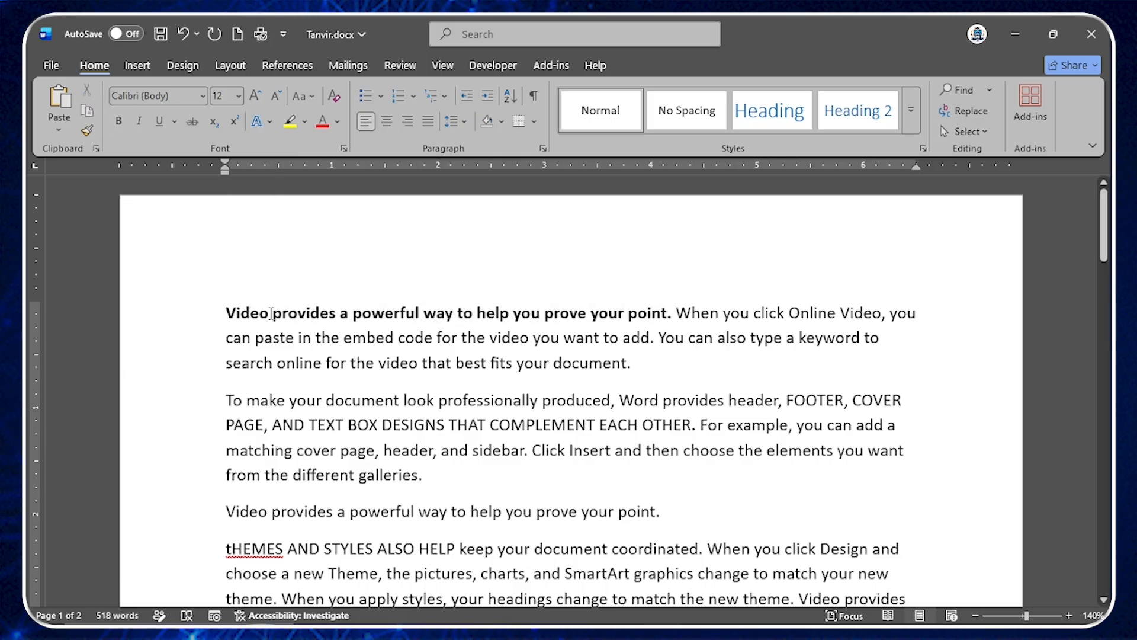
Apply italic and underline to the bold opening sentence of the first paragraph.
left_click_drag(224, 315, 674, 314)
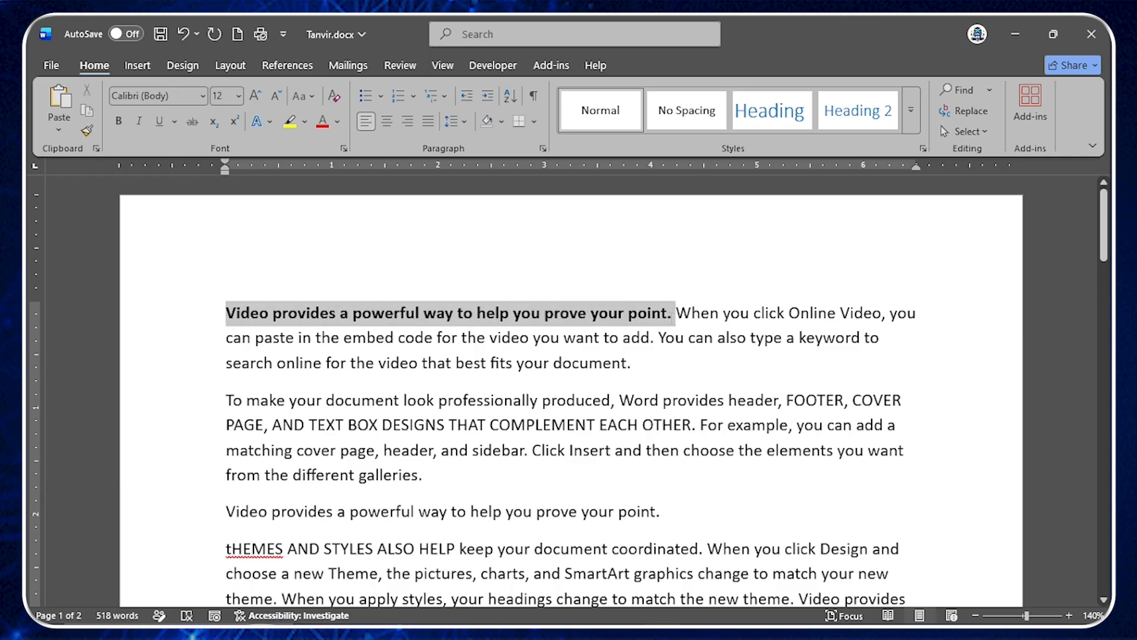
left_click(139, 124)
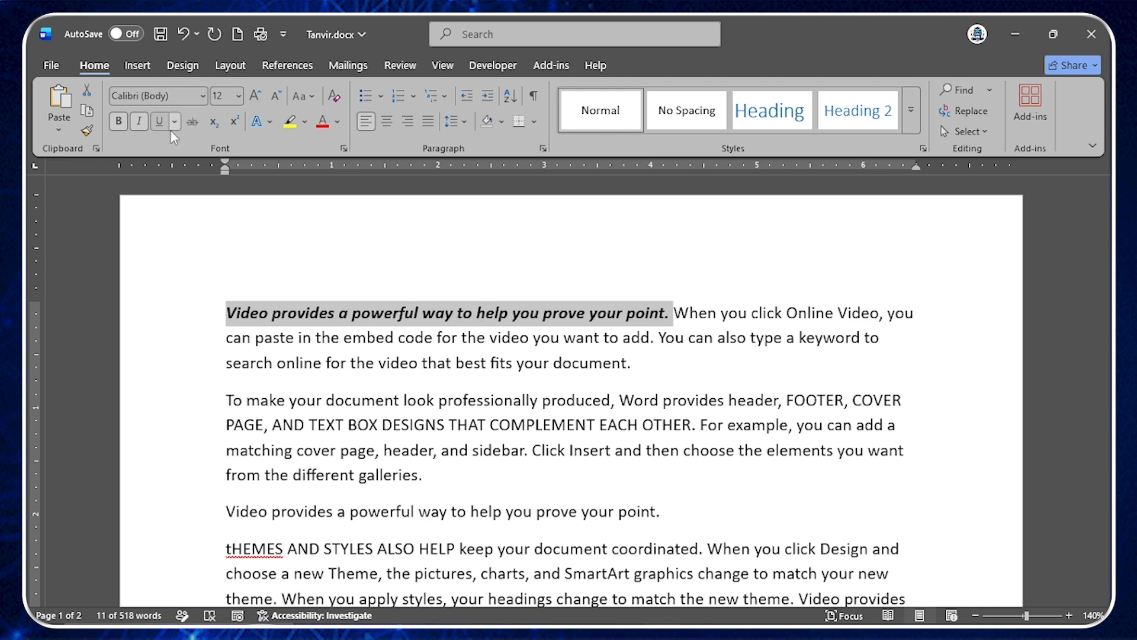
left_click(158, 120)
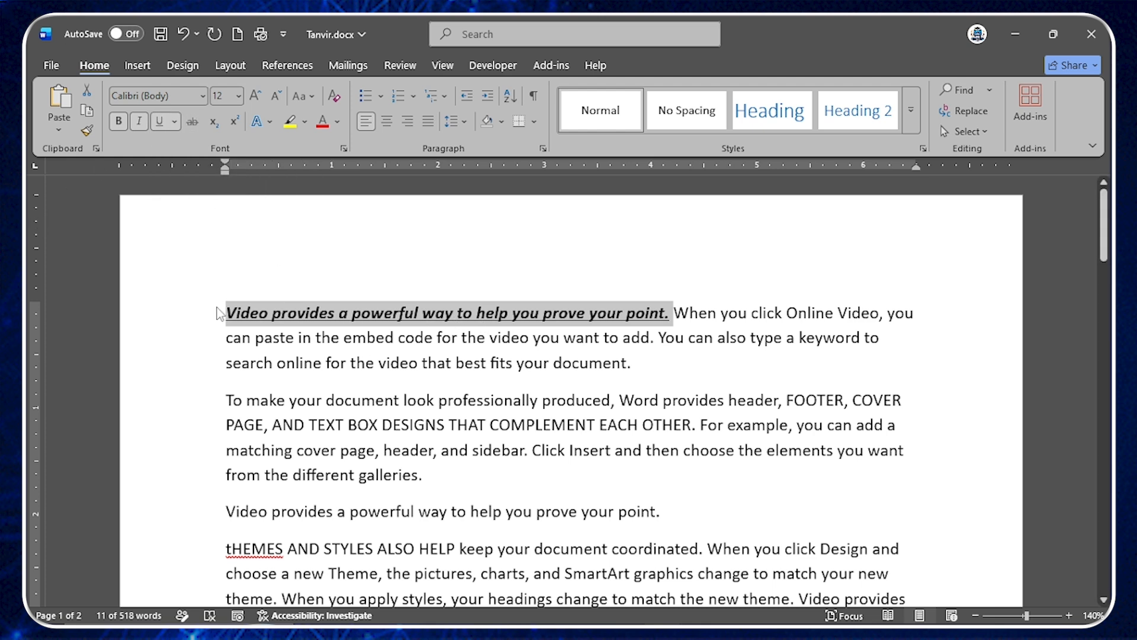
left_click(251, 362)
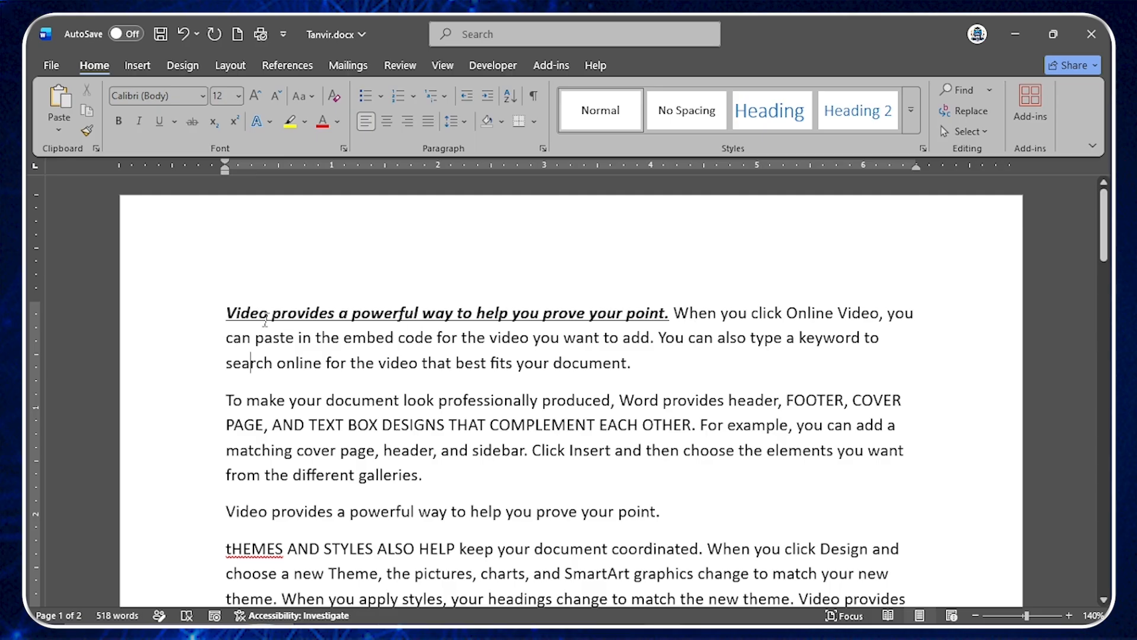
left_click(335, 312)
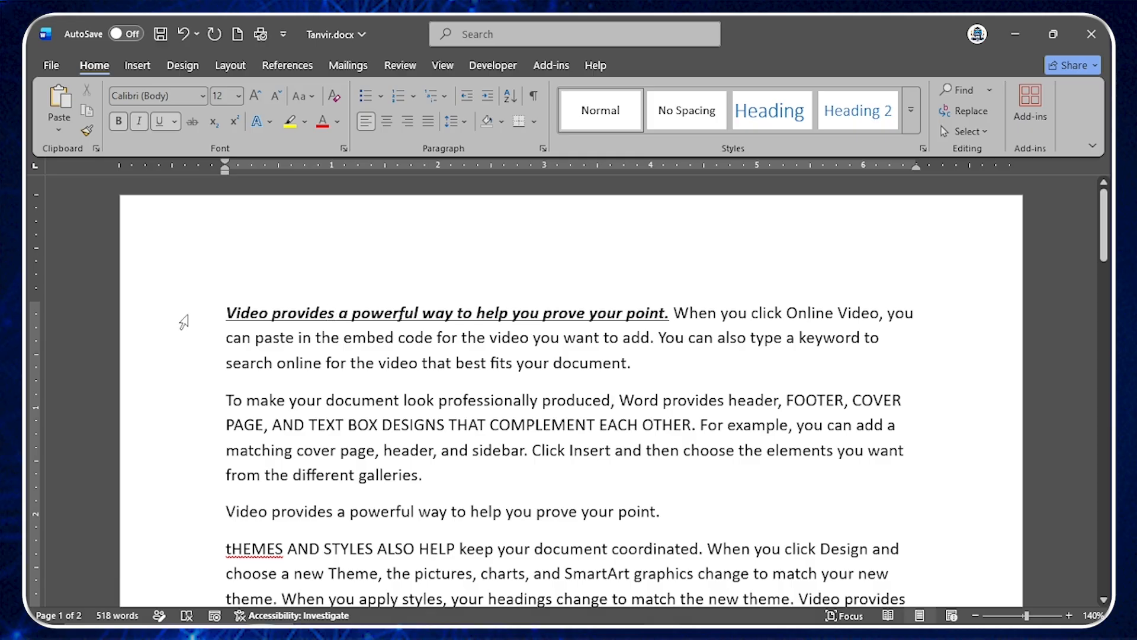
left_click(362, 364)
Apply strikethrough to the word "fits" in the last line of the first paragraph and inspect it up close.
scroll(358, 376, "down", 1)
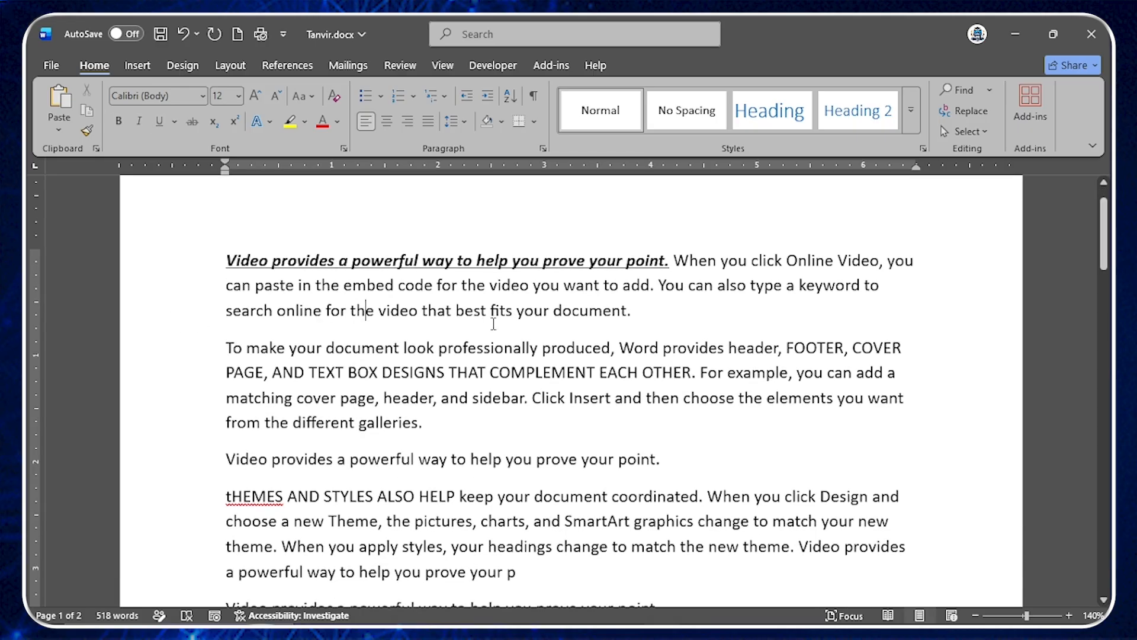
left_click_drag(491, 310, 513, 310)
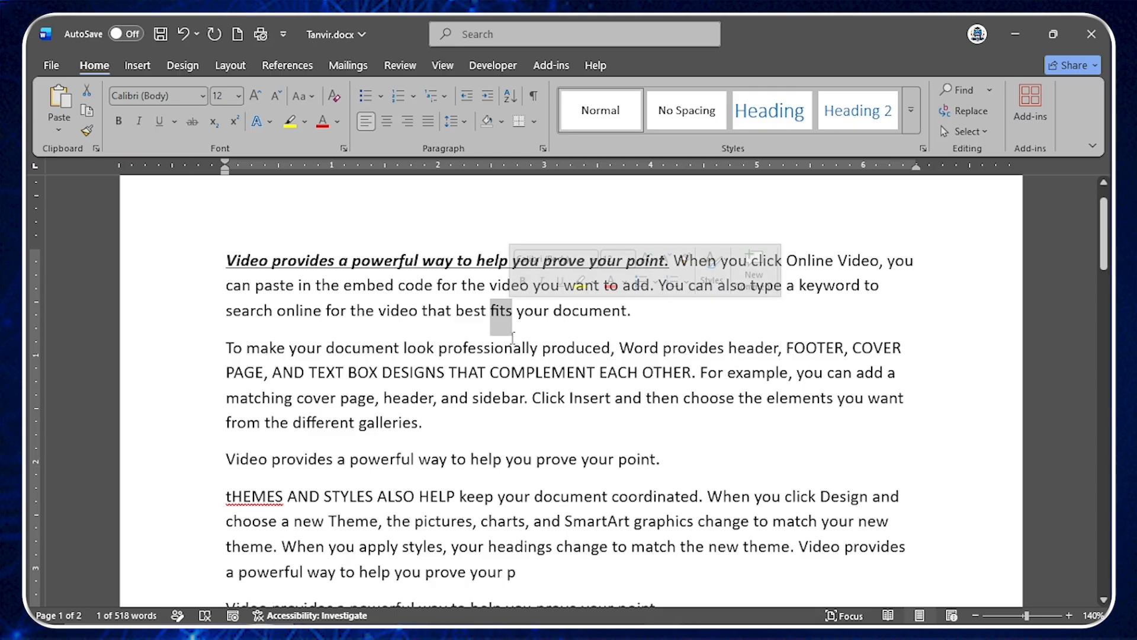
left_click(496, 327)
left_click_drag(491, 311, 513, 311)
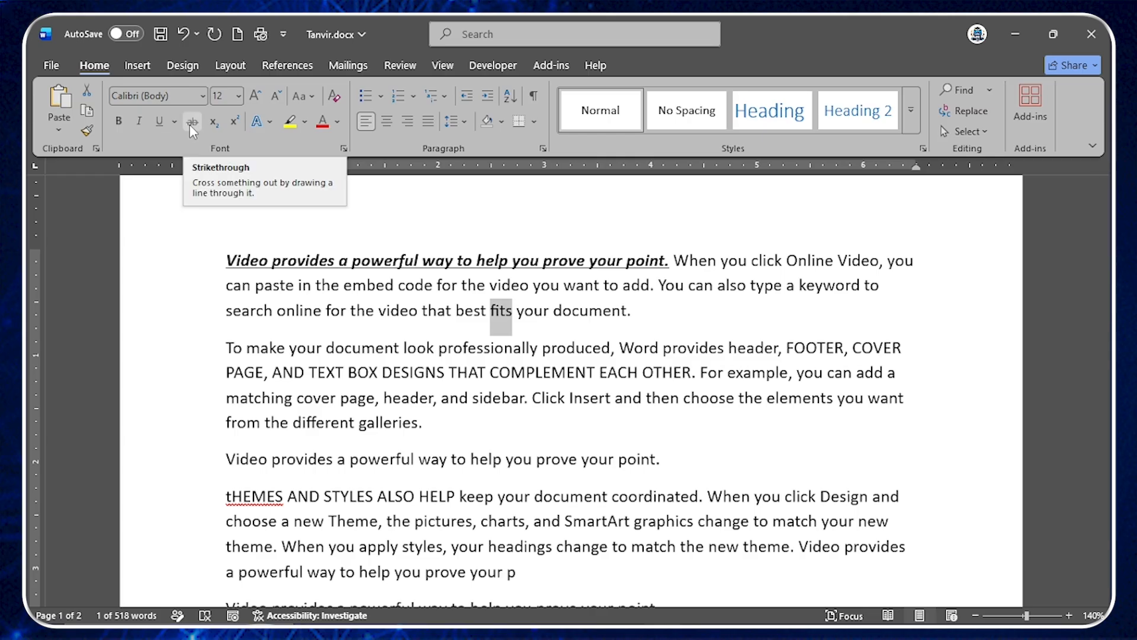
left_click(190, 124)
left_click(503, 327)
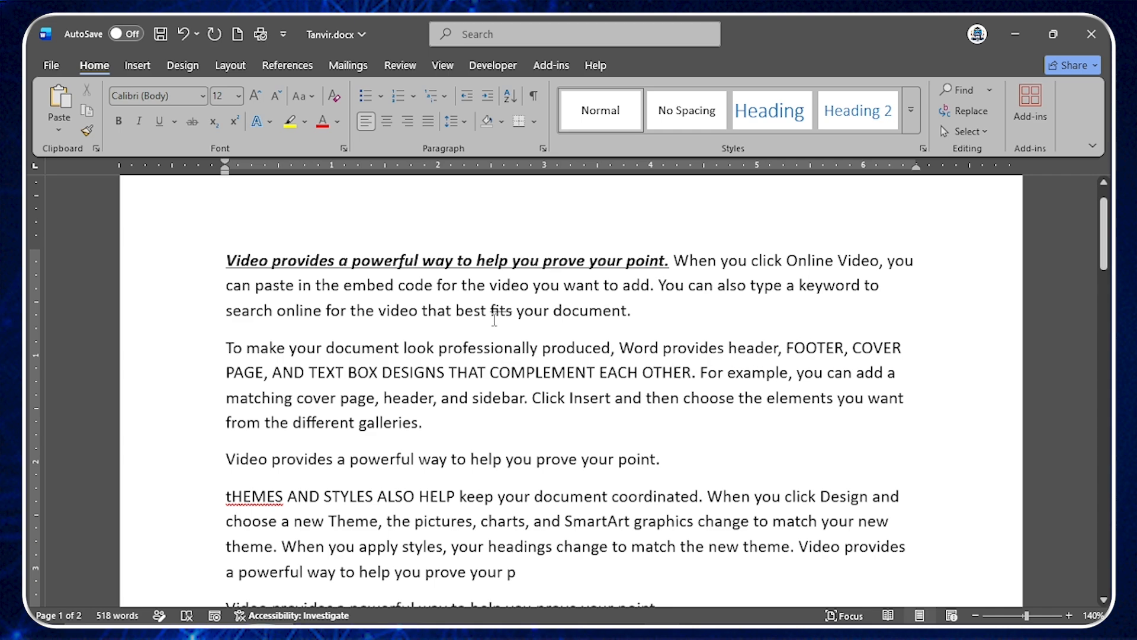
scroll(515, 316, "up", 10)
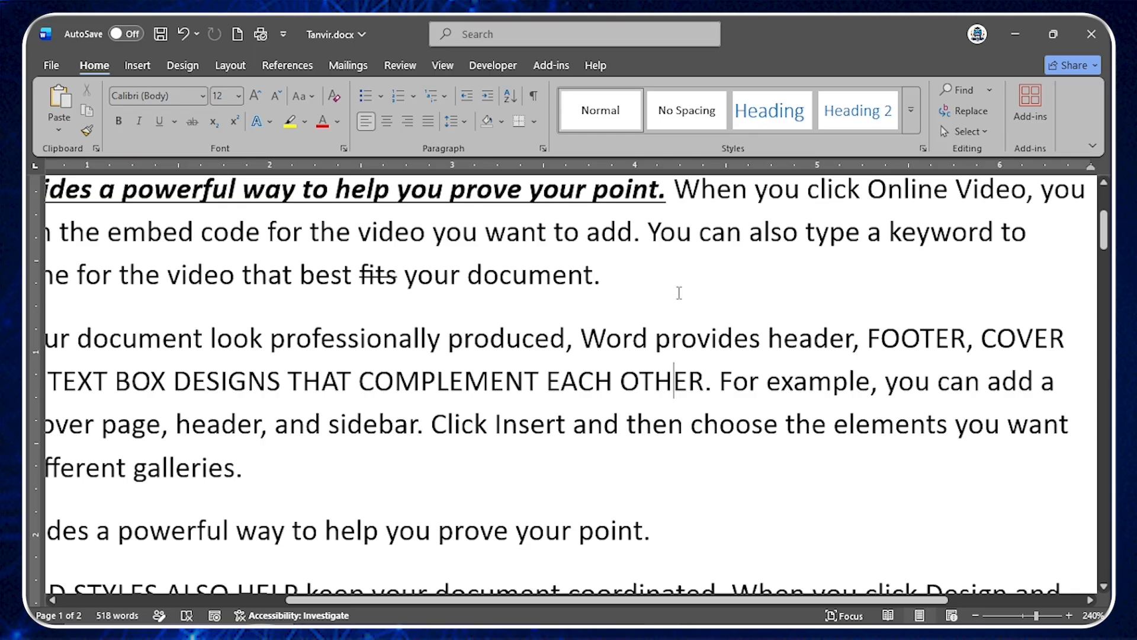
Delete all text in the document, leaving a blank page.
scroll(702, 435, "down", 1)
scroll(733, 450, "down", 4)
left_click_drag(1104, 308, 1104, 215)
key("ctrl+a")
key("Delete")
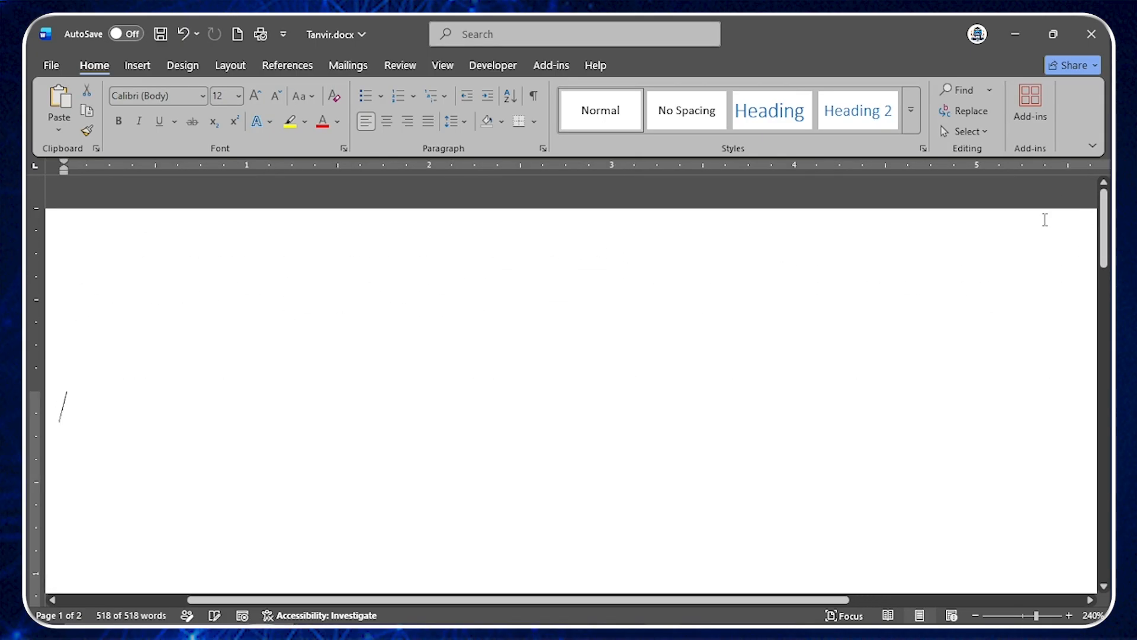
scroll(292, 393, "down", 3)
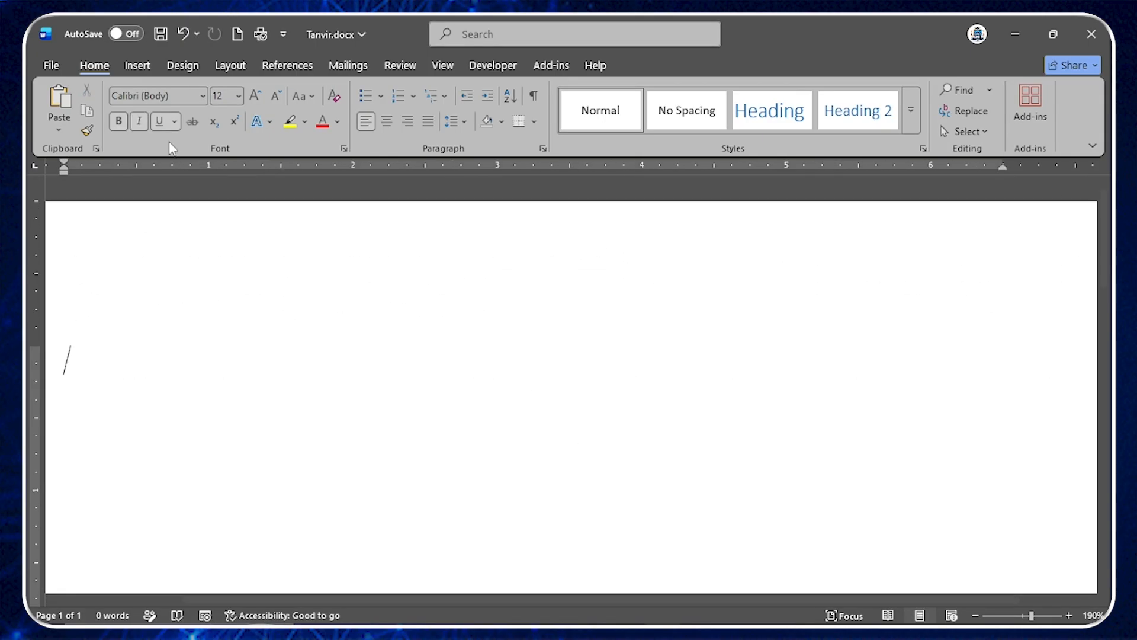
scroll(376, 380, "down", 4)
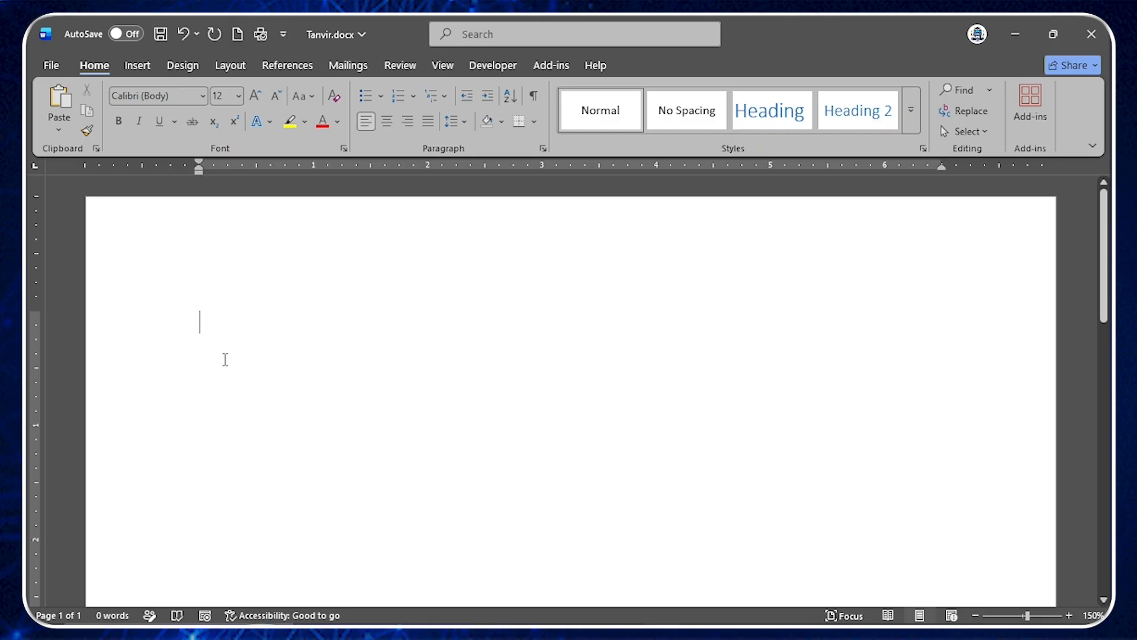
Write the line "Regular Price 550/- Discount Price – 400/-" on the blank page.
type("Regular ")
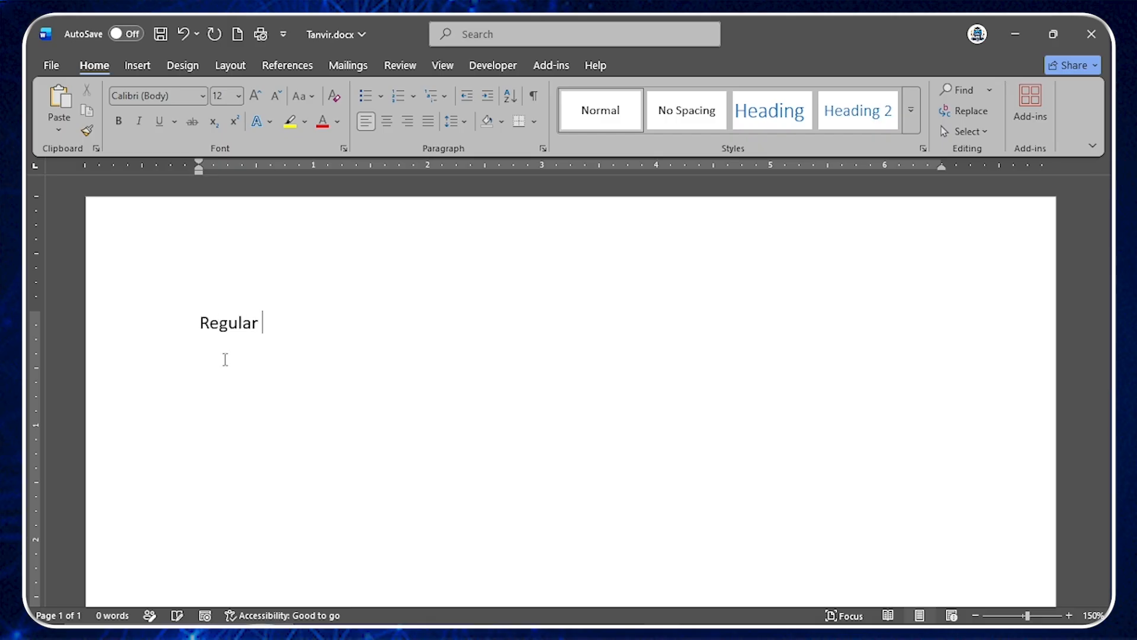
type("Price 550/-")
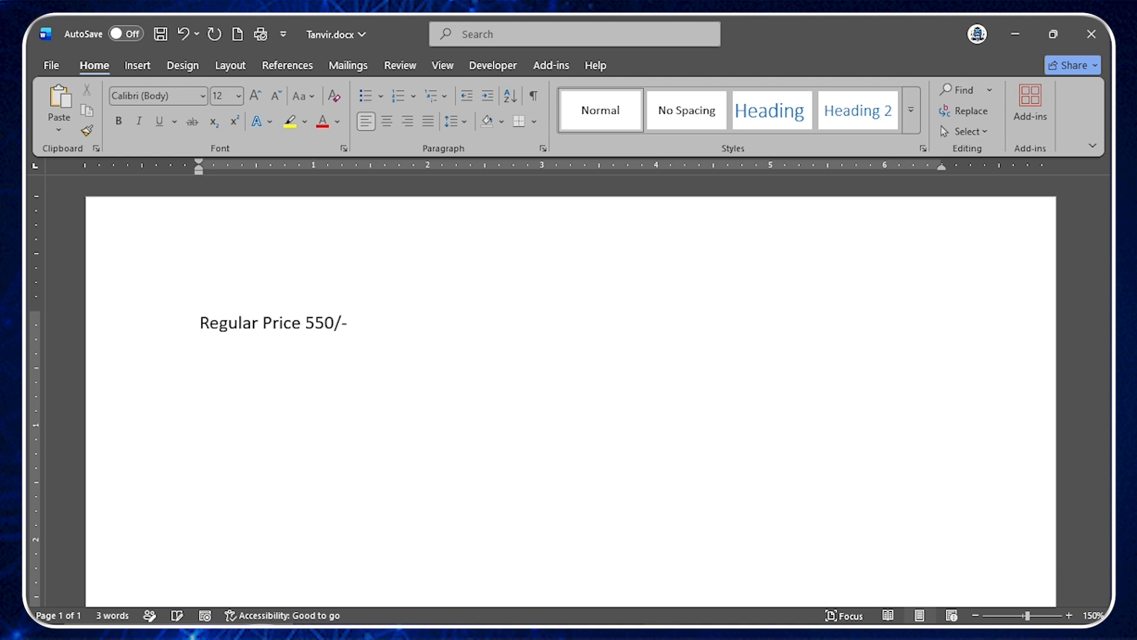
type(" Discount Price - 400/-")
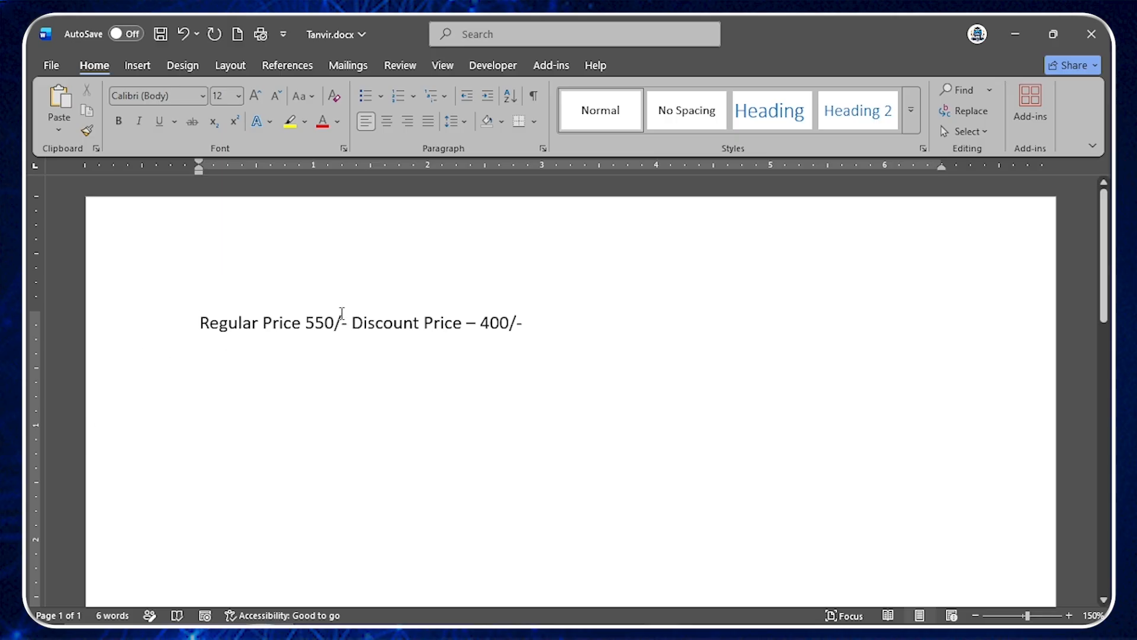
Set the font size of "Discount Price – 400/-" to 22.
left_click_drag(199, 323, 521, 332)
left_click(356, 322)
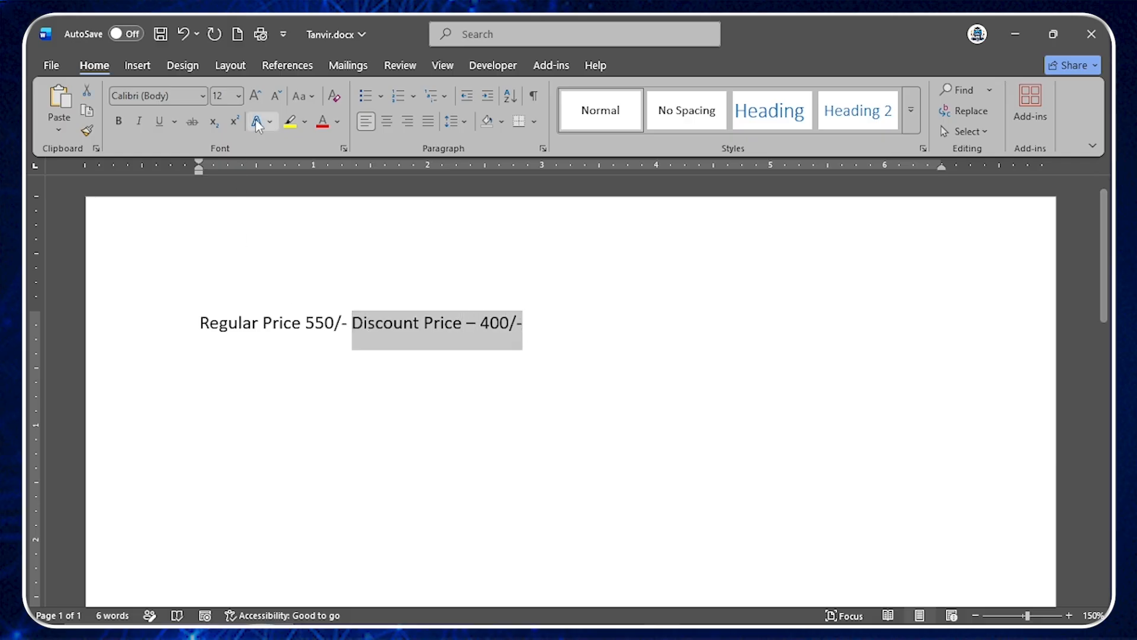
left_click(237, 96)
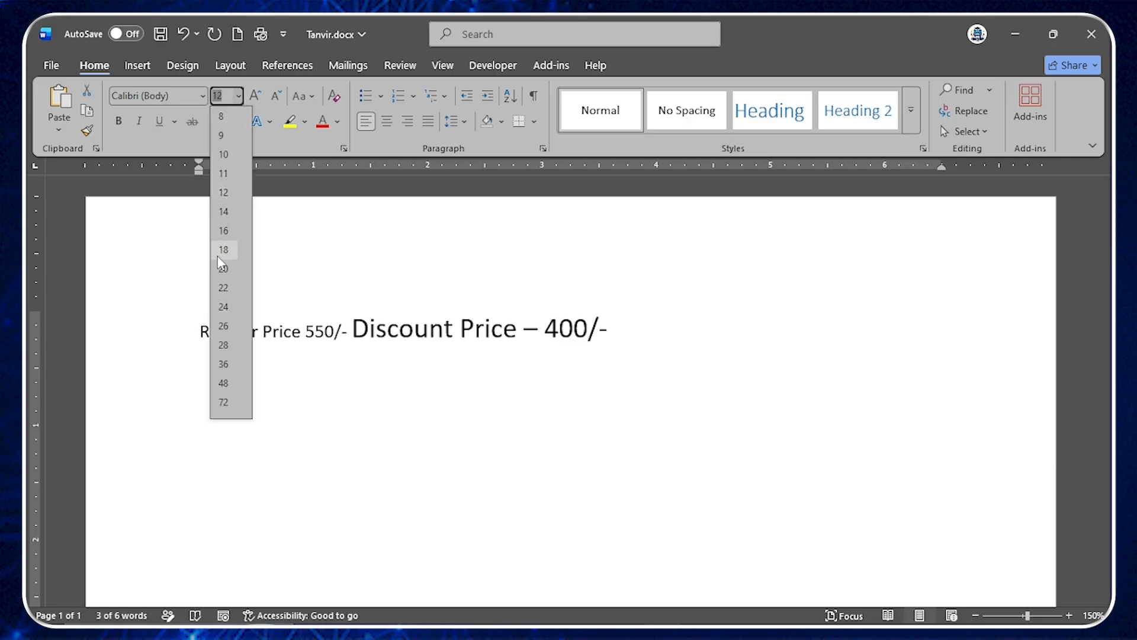
left_click(225, 288)
left_click(427, 341)
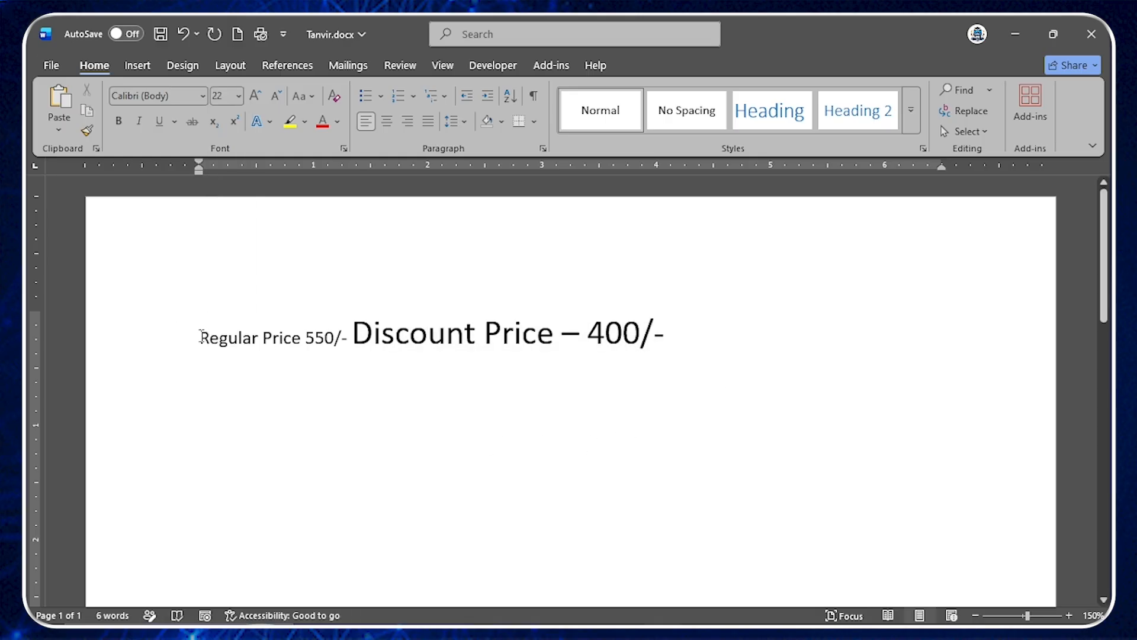
Apply strikethrough to "Regular Price 550/-" at the start of the line.
left_click_drag(198, 337, 357, 337)
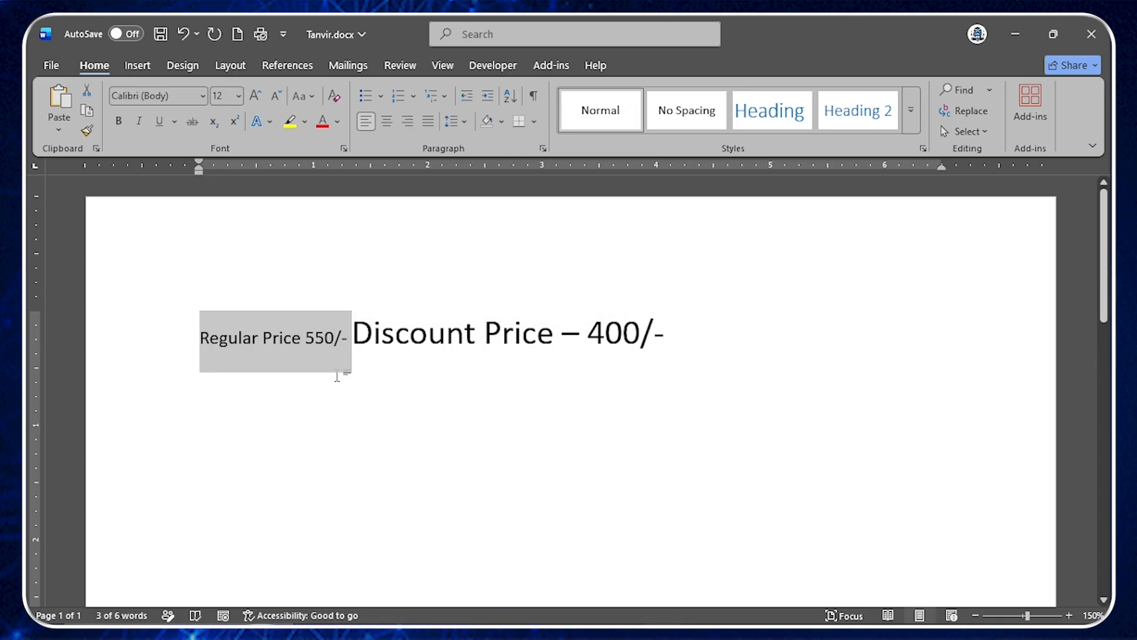
left_click(250, 343)
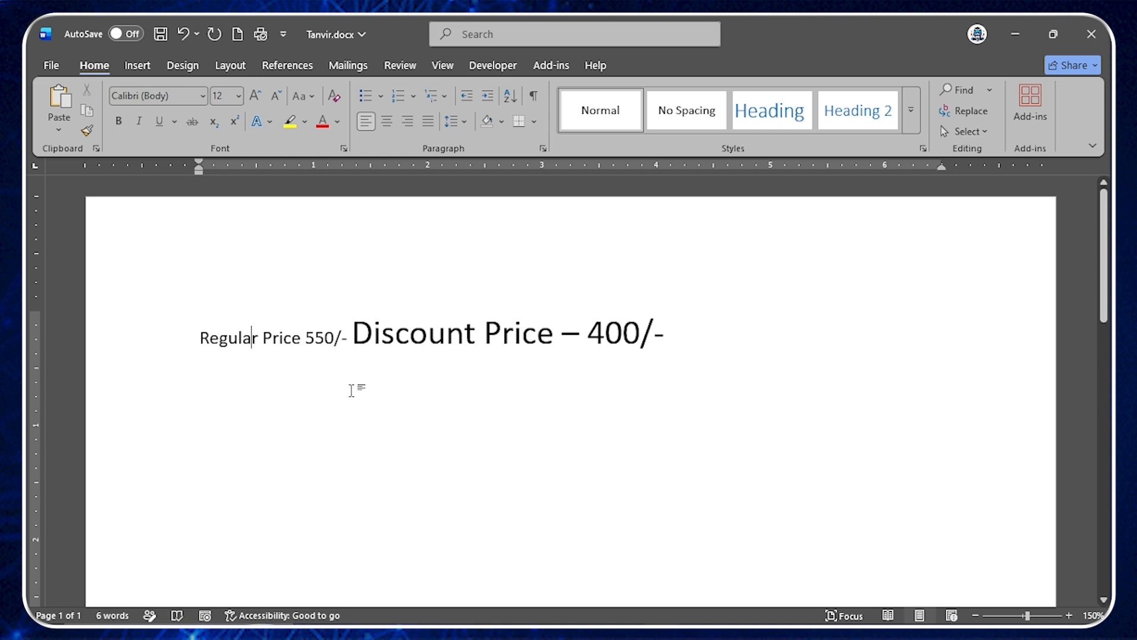
left_click_drag(199, 337, 344, 342)
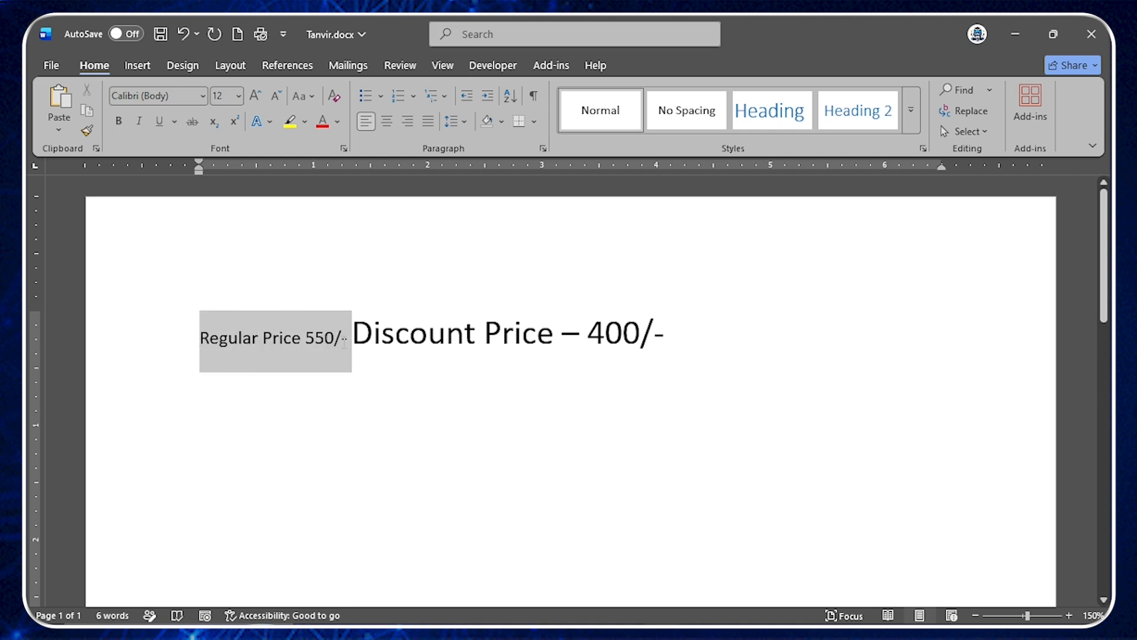
left_click(192, 121)
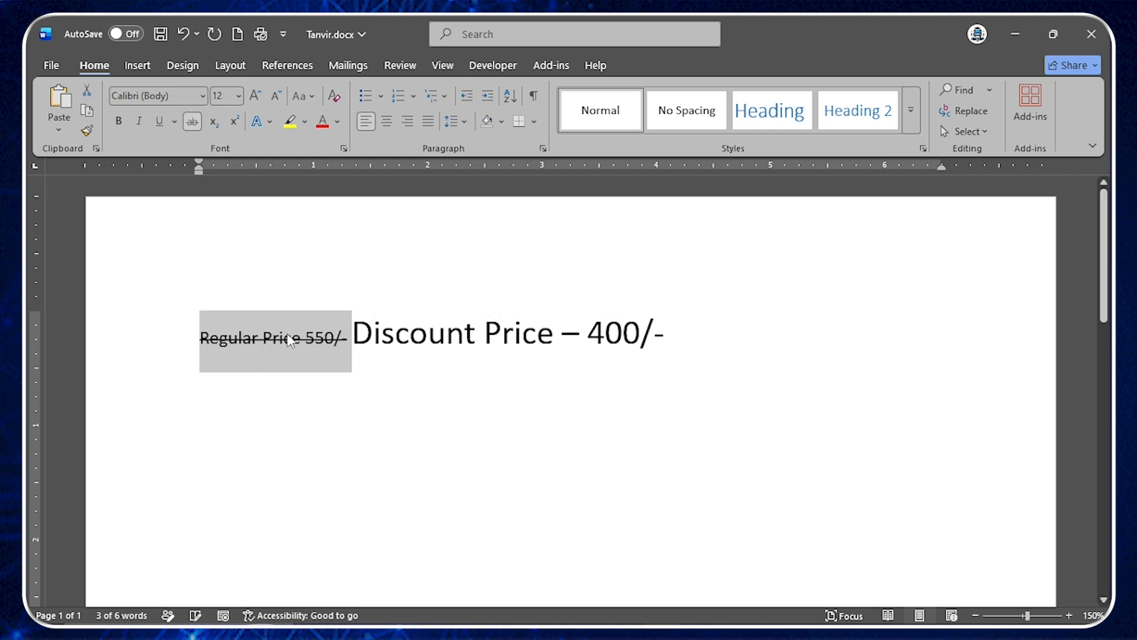
left_click(289, 339)
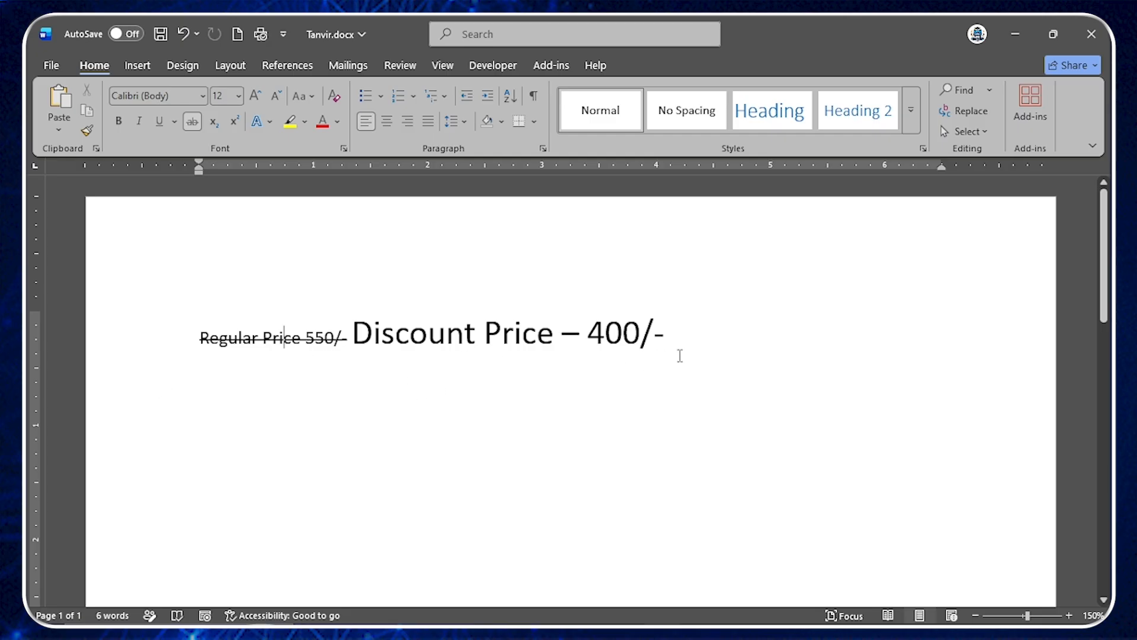
left_click(679, 336)
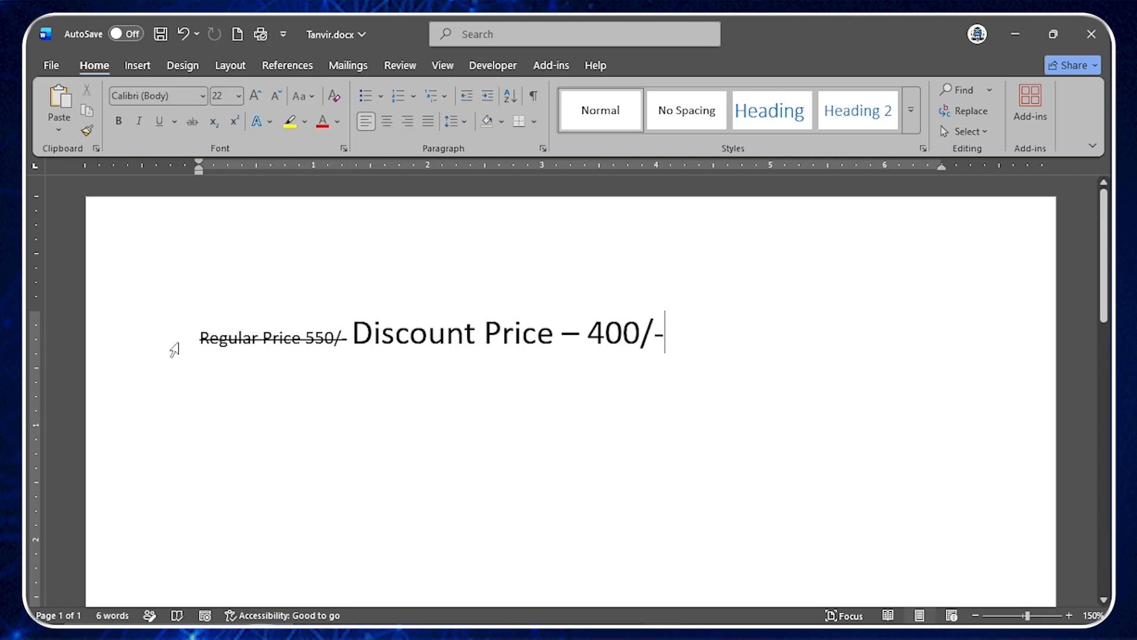
left_click_drag(200, 339, 334, 340)
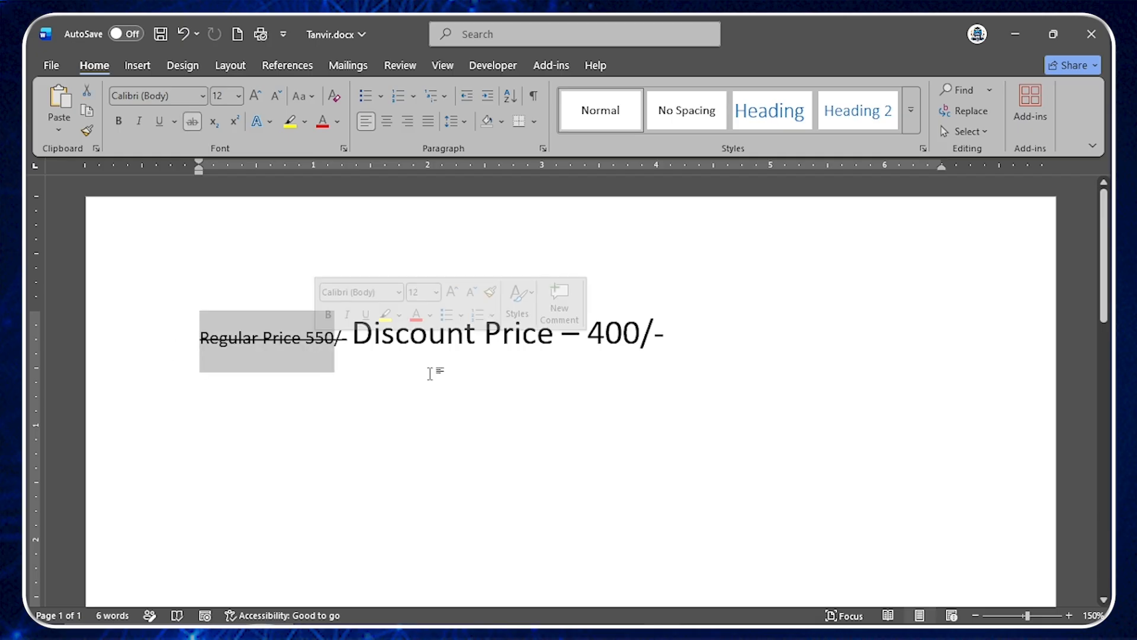
left_click(687, 337)
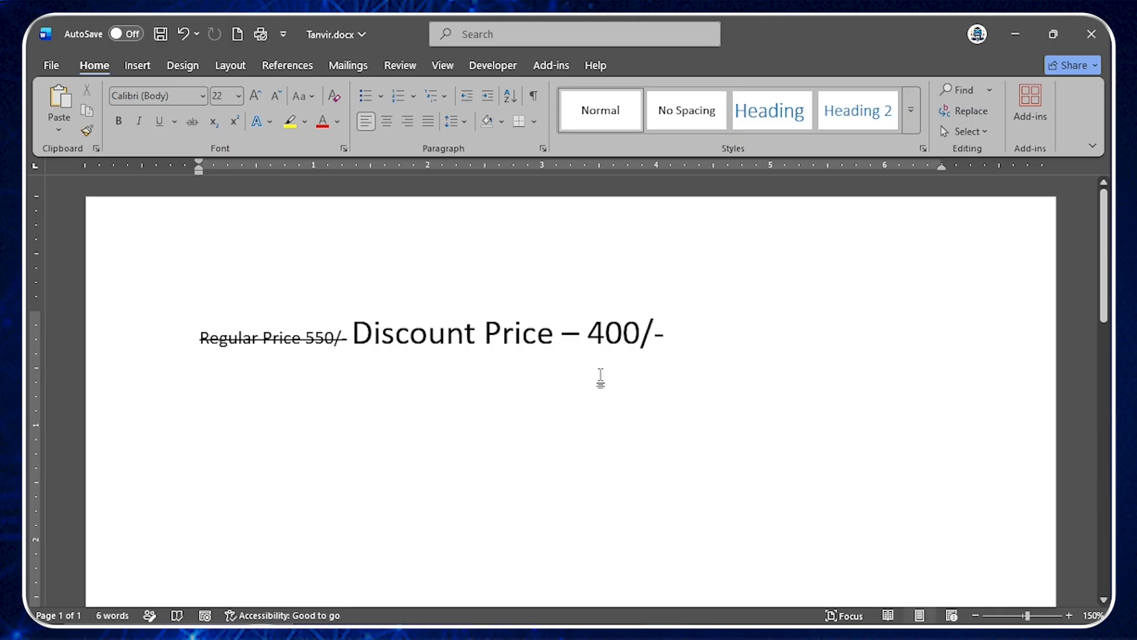
Delete the whole price line, leaving the page blank.
left_click_drag(713, 338, 178, 339)
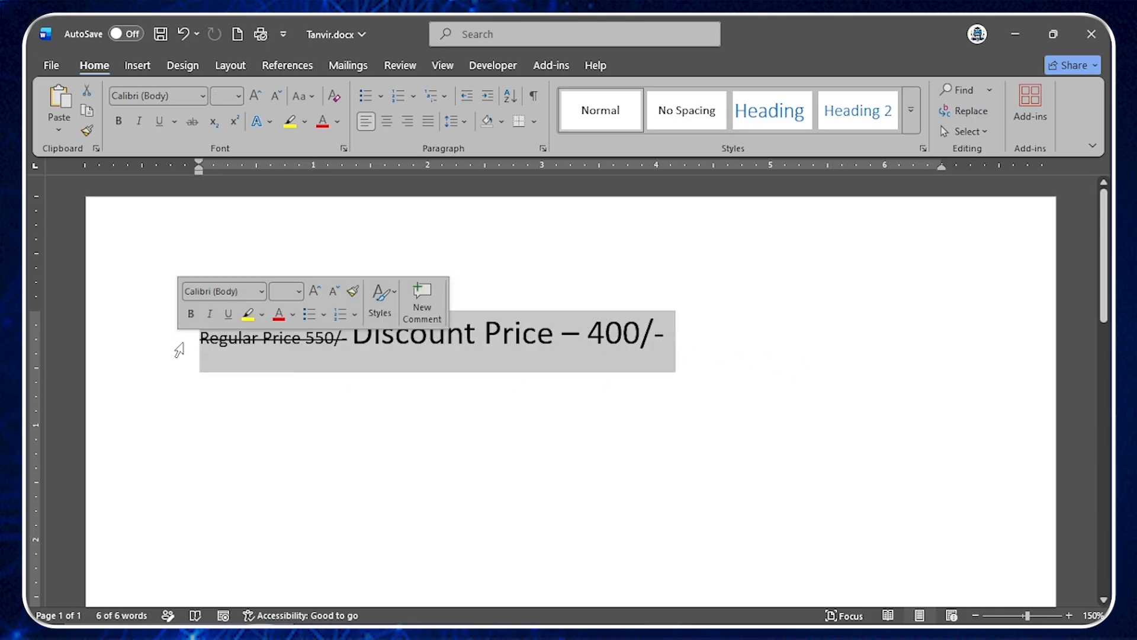
key("Delete")
left_click(152, 341)
left_click(223, 302)
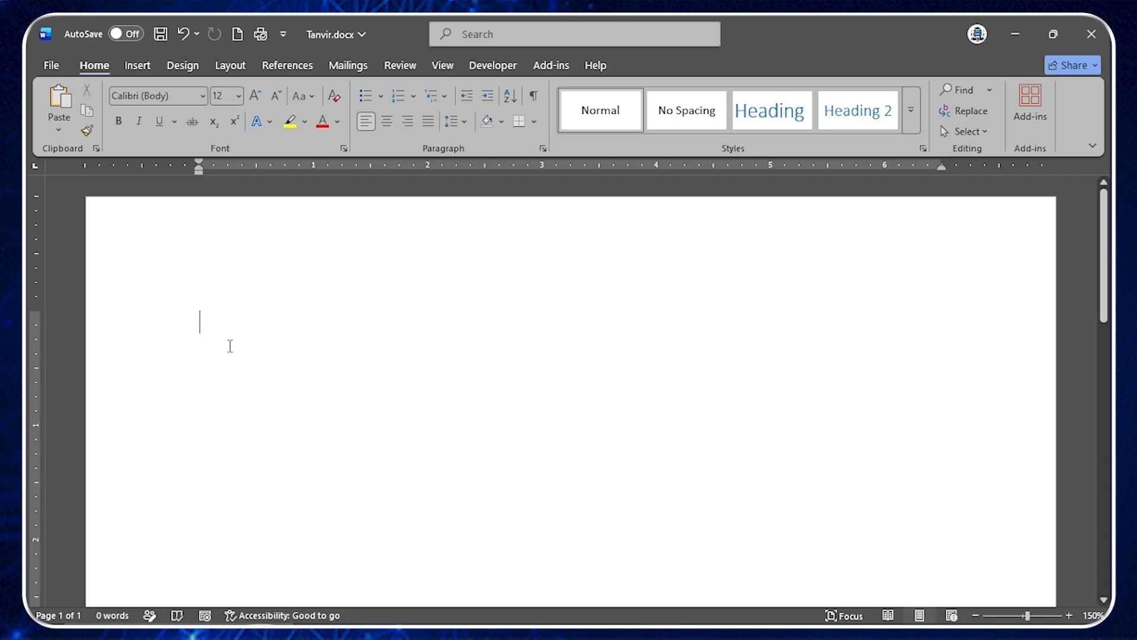
Write "H2O" on the blank page and format its 2 as subscript.
type("H2O")
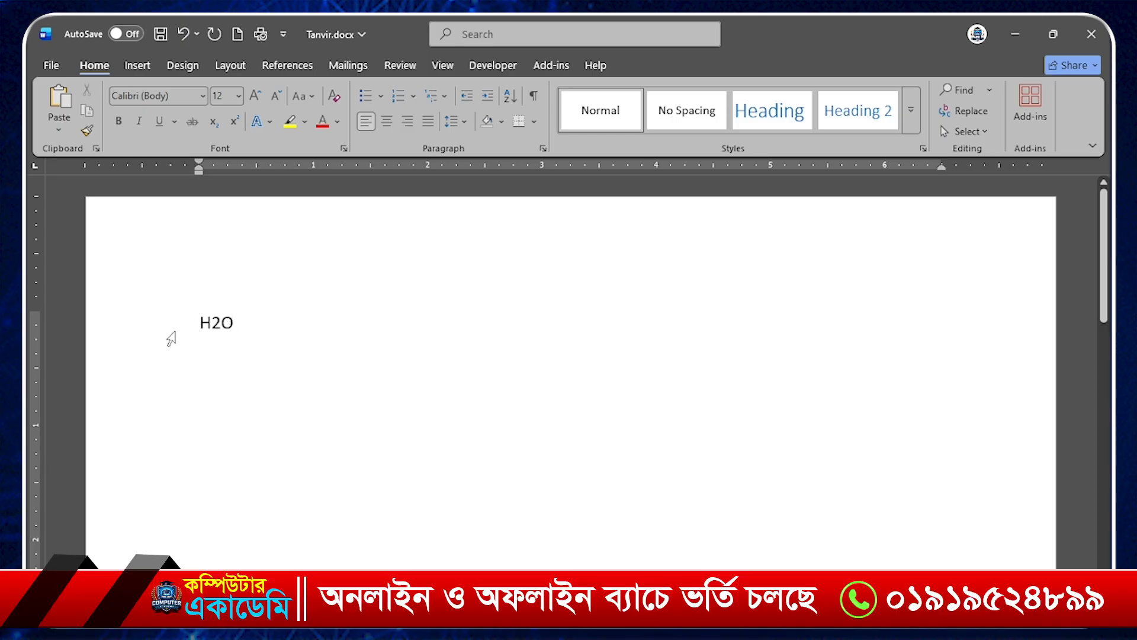
scroll(171, 338, "up", 5, "ctrl")
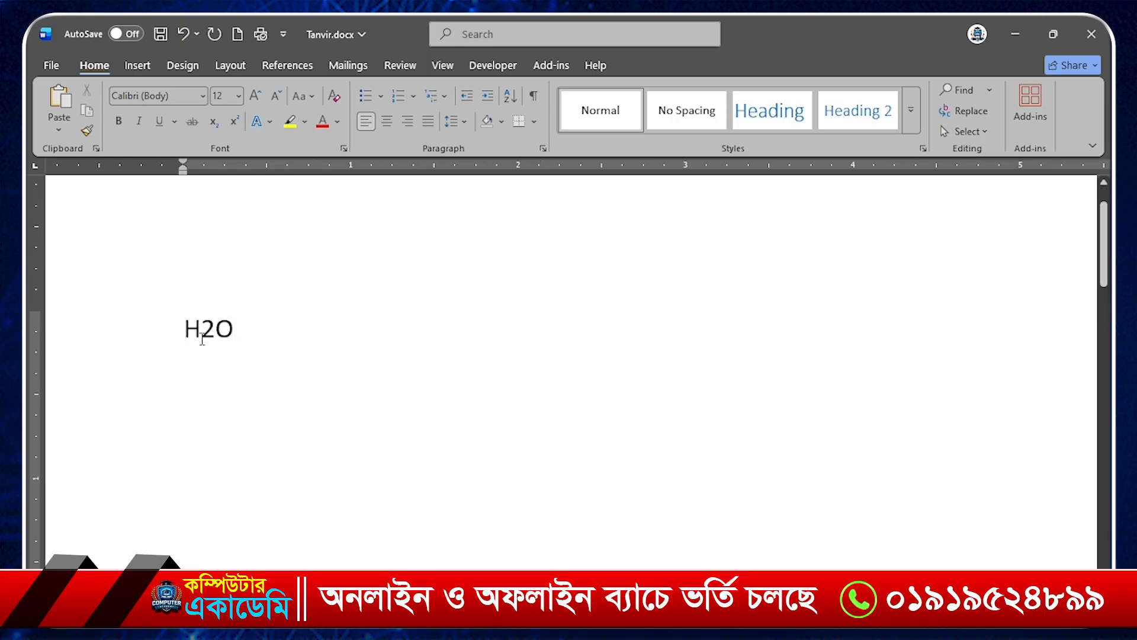
left_click_drag(203, 326, 215, 325)
left_click(216, 378)
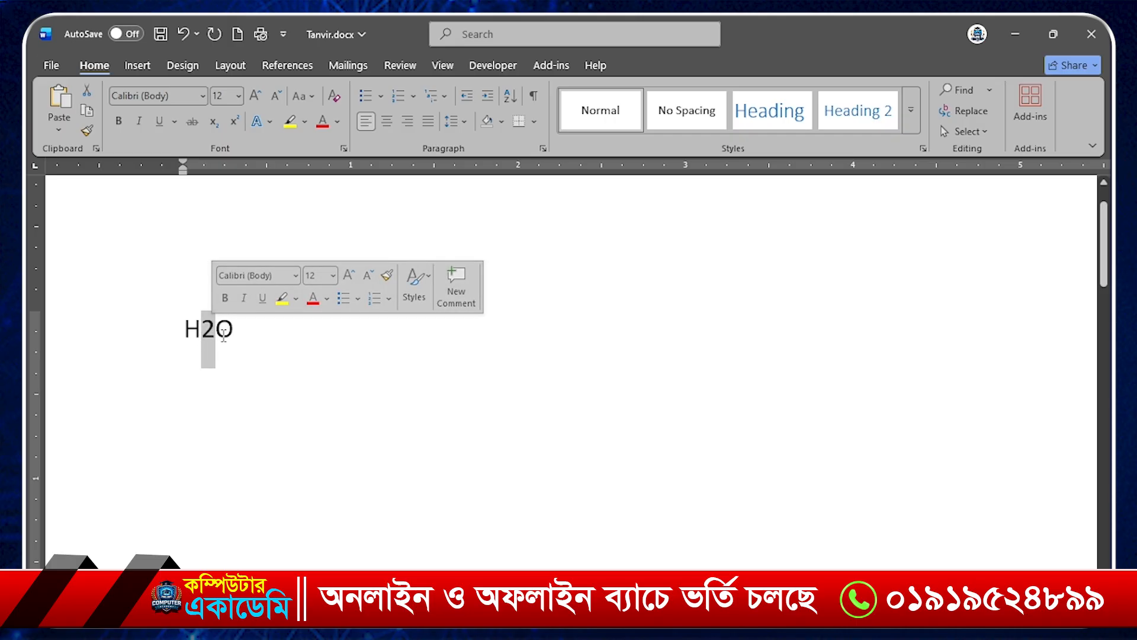
left_click(211, 123)
left_click(260, 333)
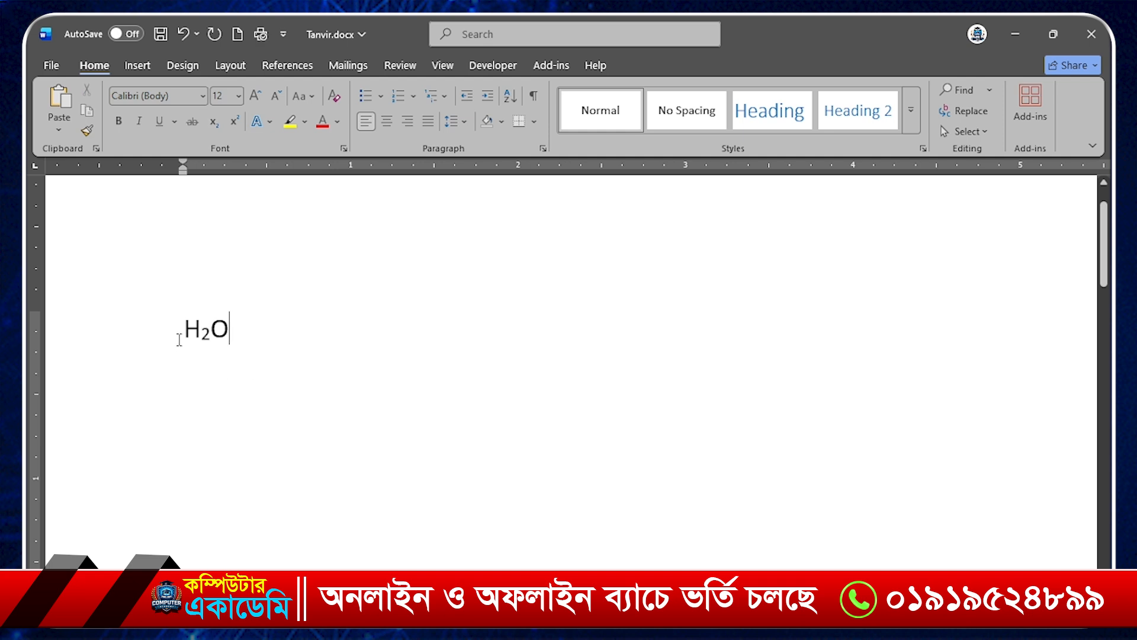
left_click_drag(169, 335, 256, 329)
left_click(224, 352)
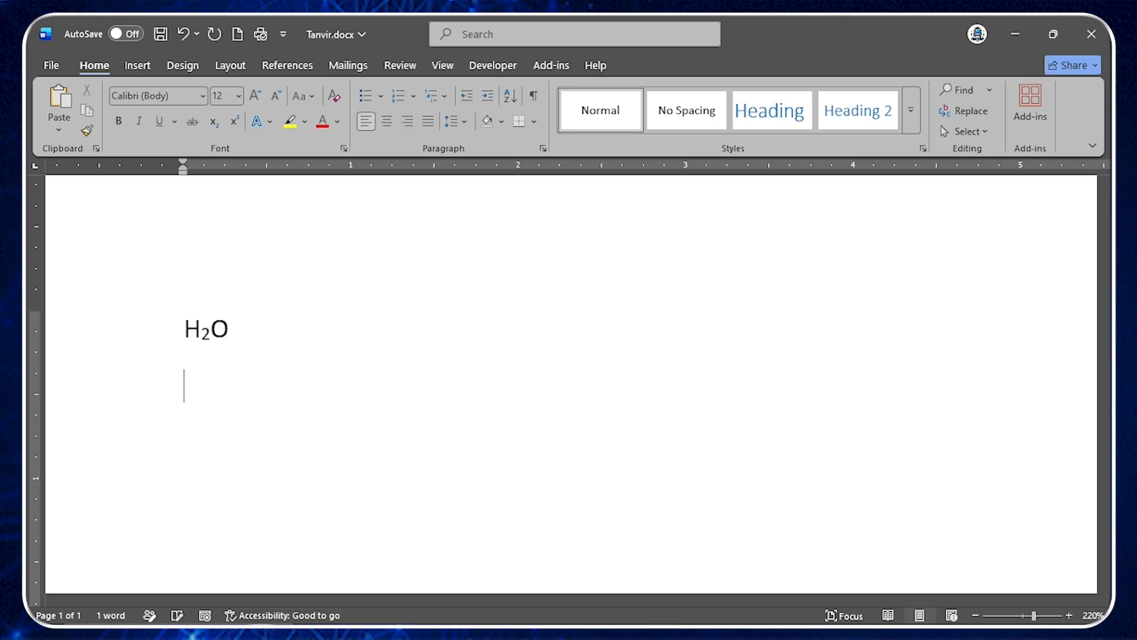
Write "a2+b2" in lowercase on a new line below the H2O formula.
key("Return")
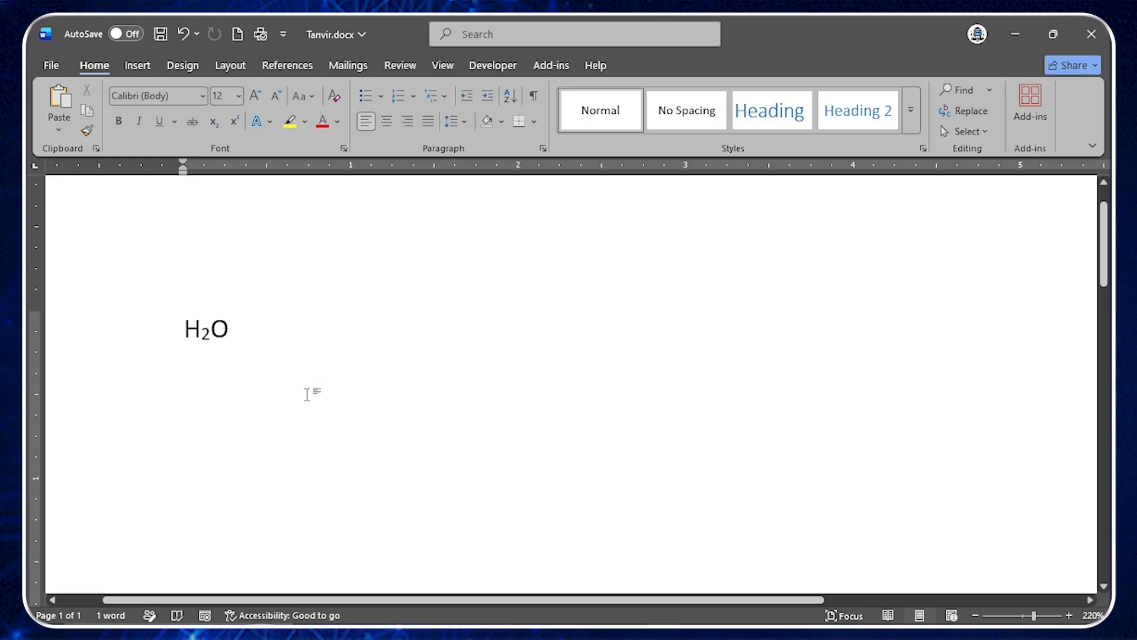
type("A2")
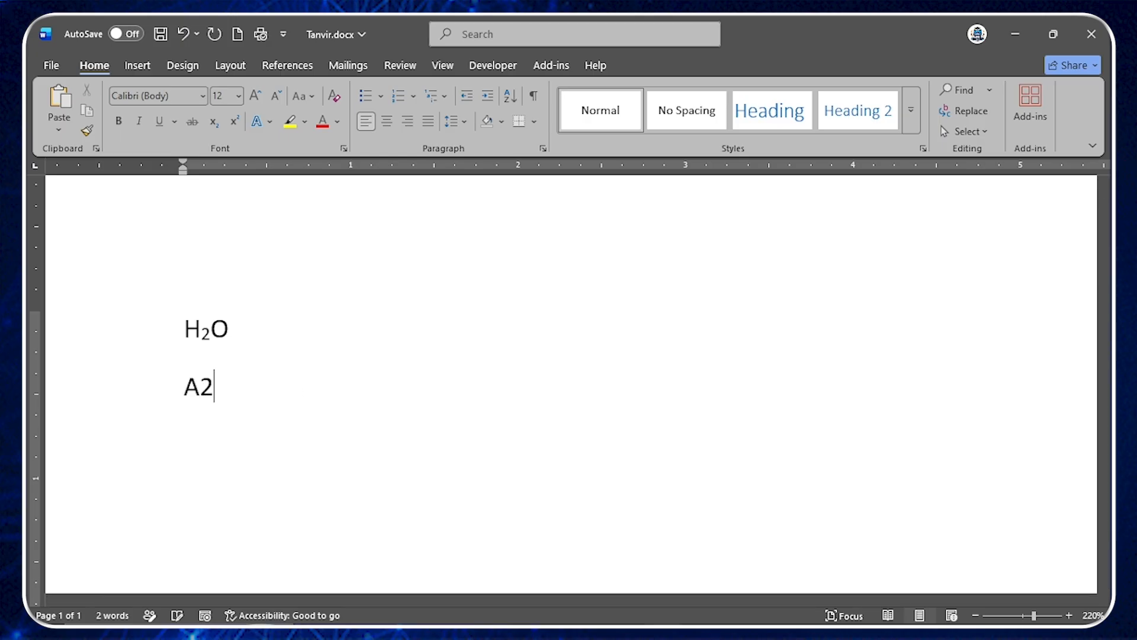
type("+b2")
scroll(299, 393, "up", 1)
left_click(200, 449)
key("BackSpace")
key("BackSpace")
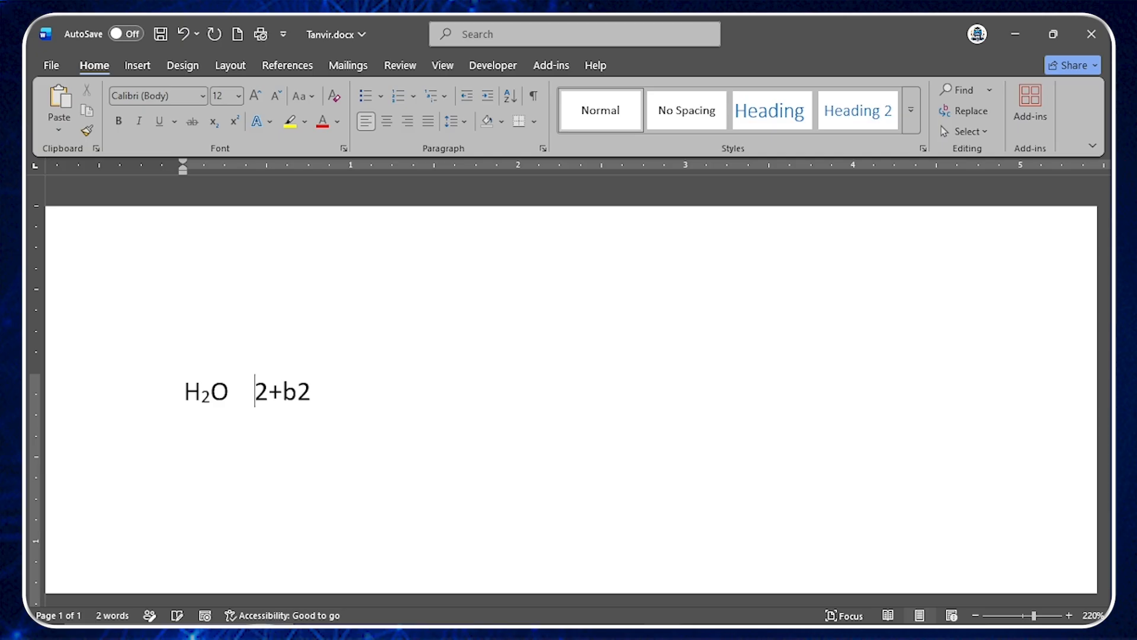
key("Return")
type("a")
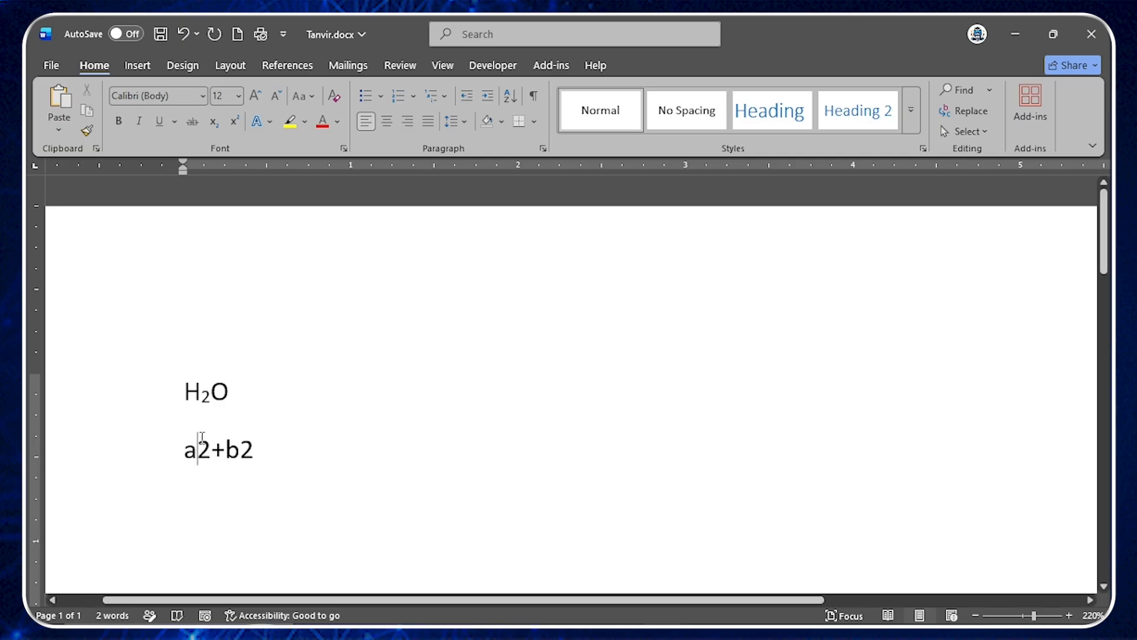
Format both 2s in "a2+b2" as superscript and continue the line with a normal-height equals sign.
left_click_drag(201, 449, 240, 448)
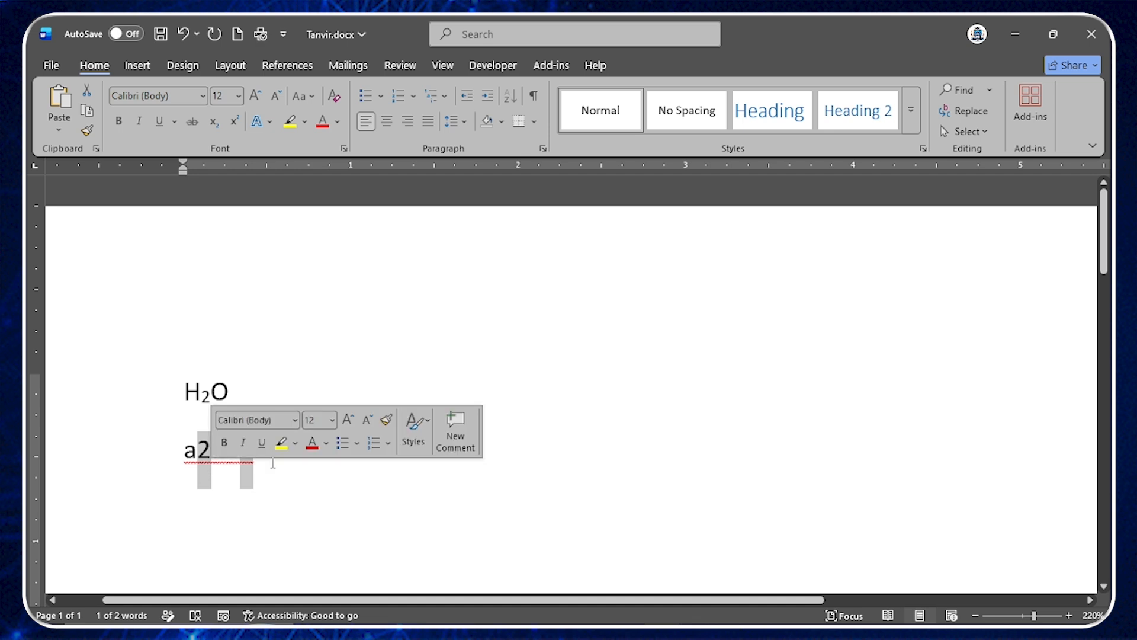
left_click(236, 126)
left_click(292, 457)
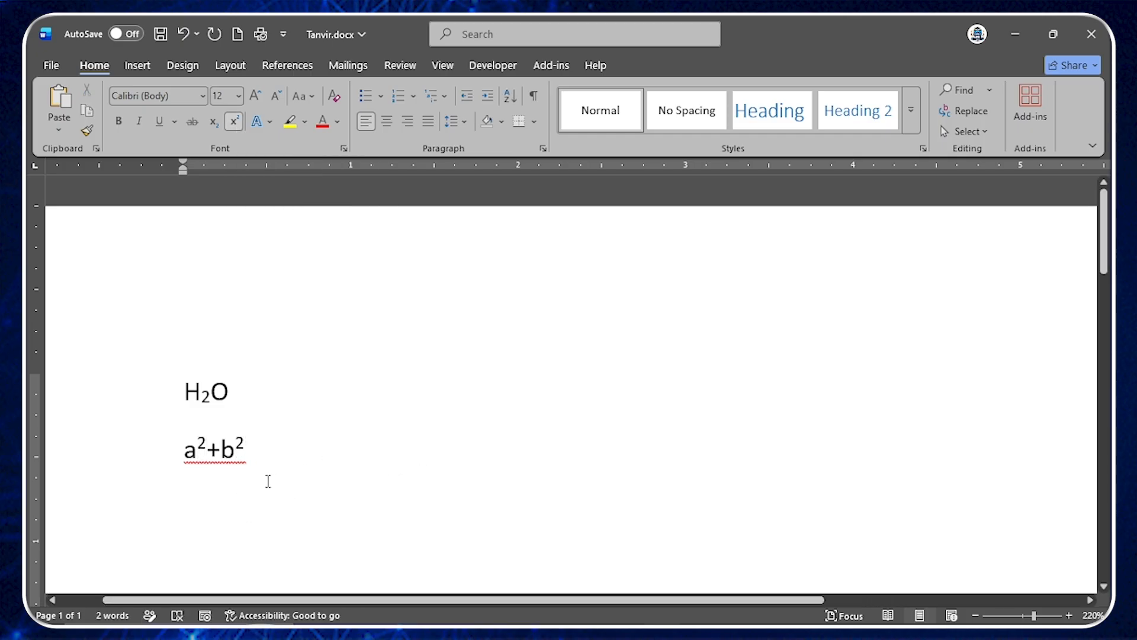
key("ctrl+shift+plus")
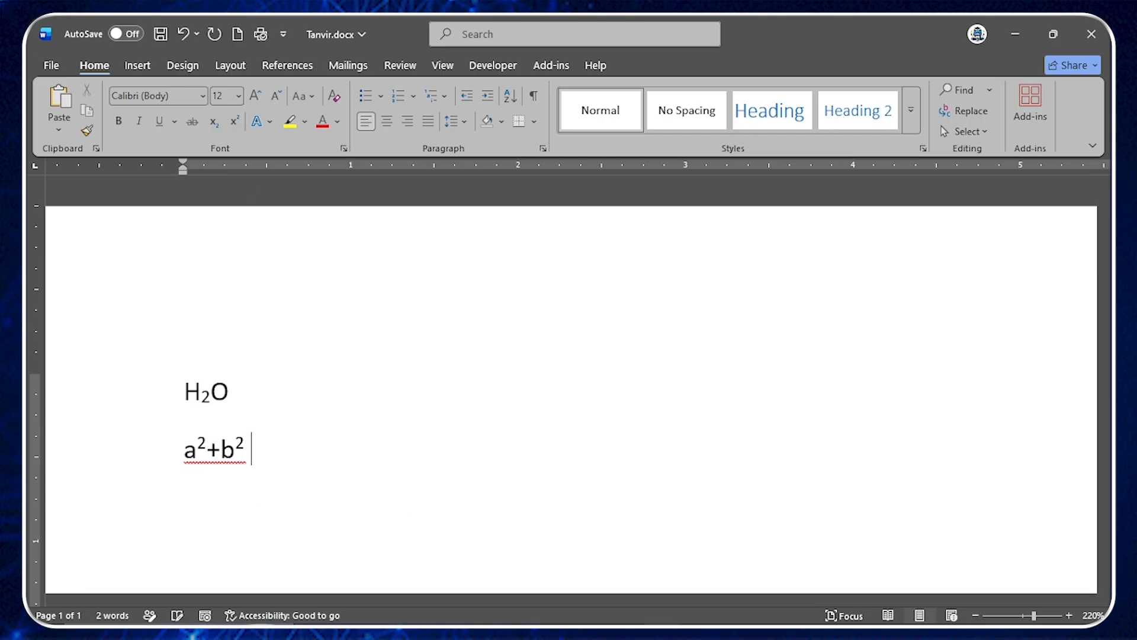
type("=")
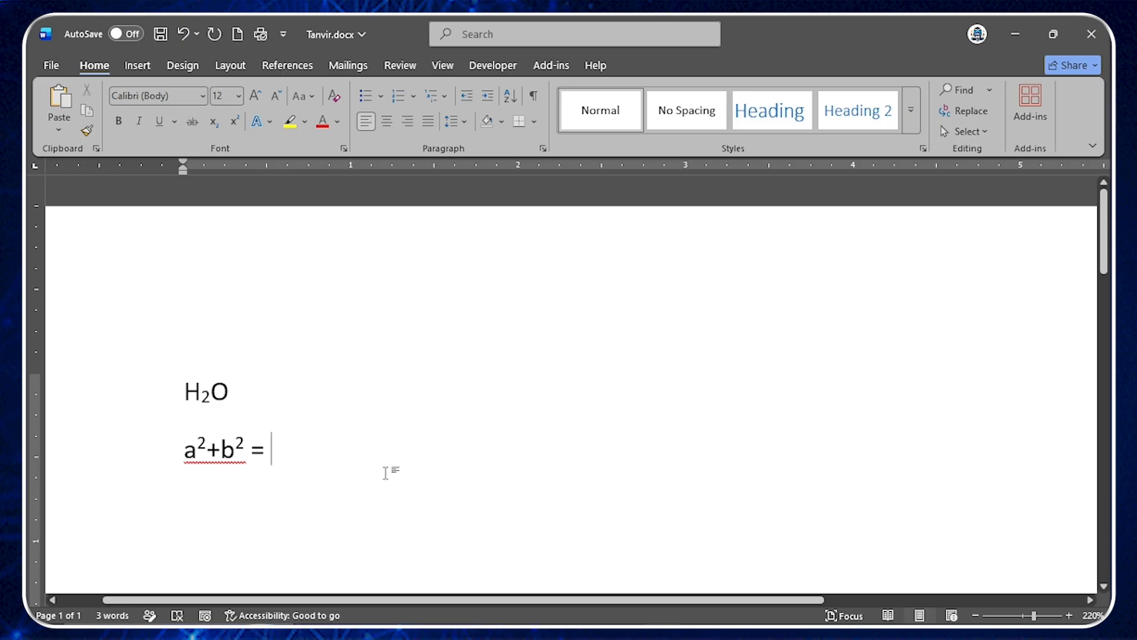
Replace the entire document content with sample paragraphs generated by =rand().
key("ctrl+a")
type("=")
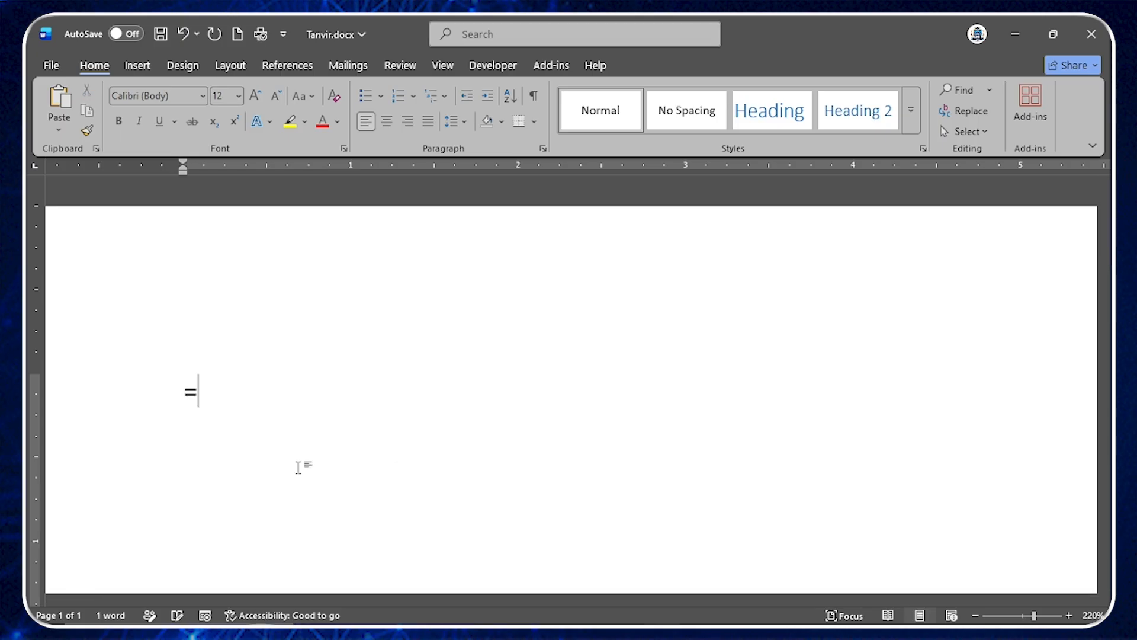
type("rand()")
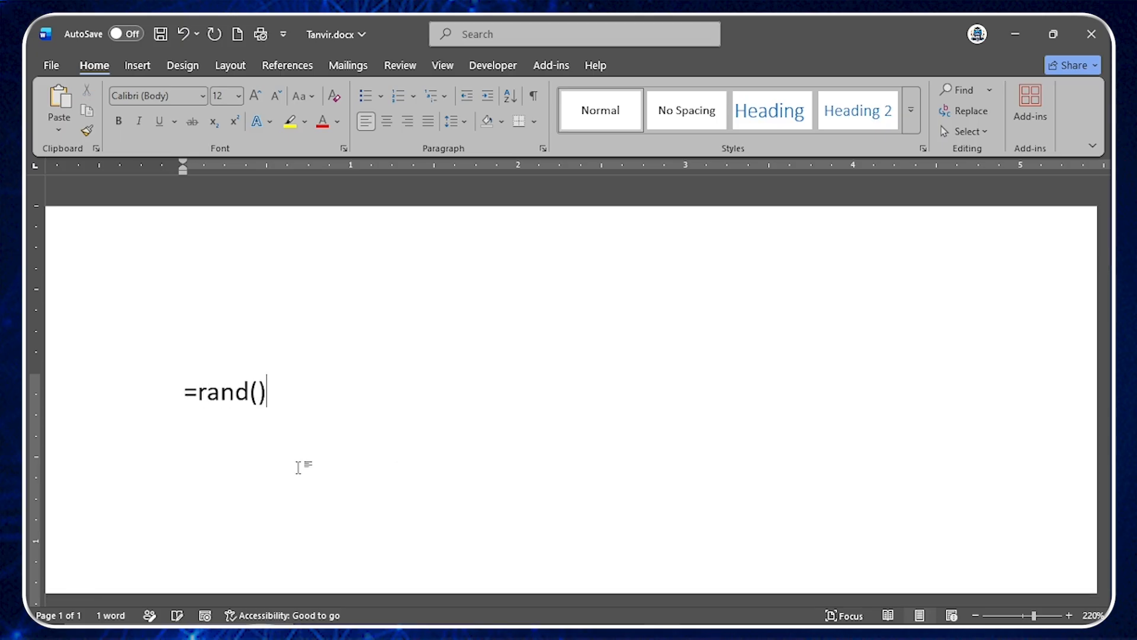
key("Return")
scroll(339, 426, "up", 10)
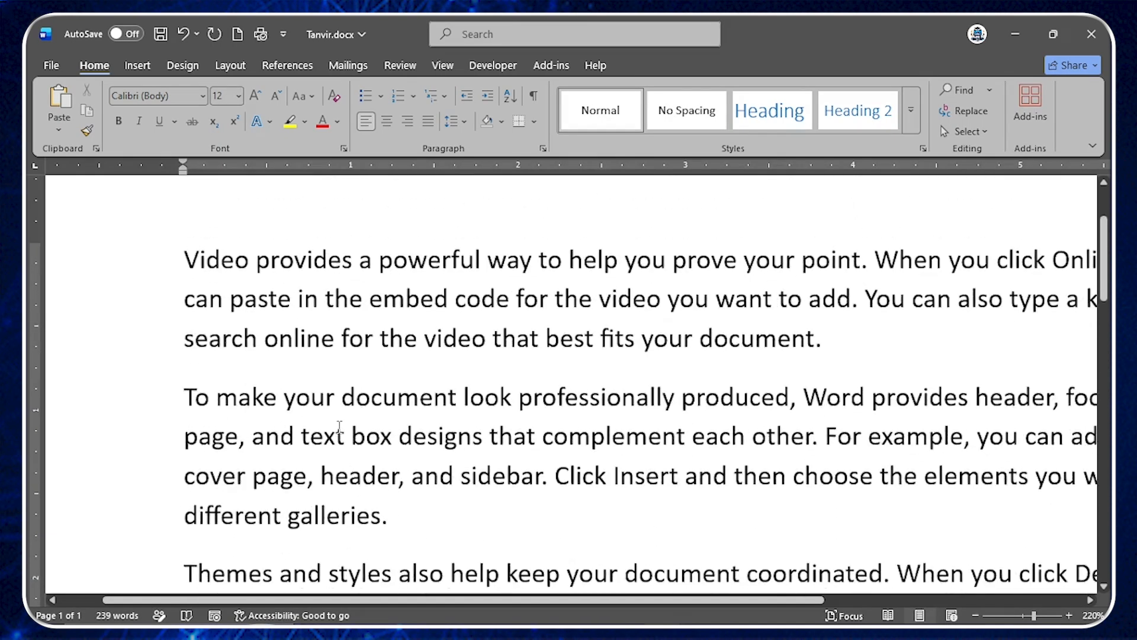
scroll(340, 426, "down", 1)
scroll(342, 408, "up", 1)
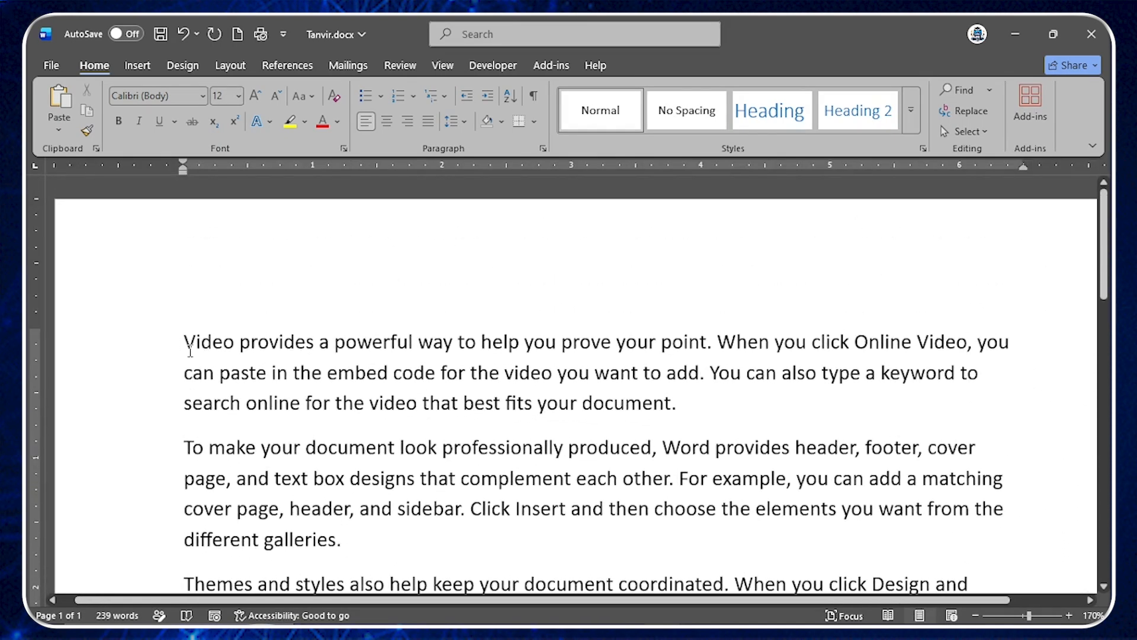
Apply the blue text effect preset with white outline and hard shadow to "Video provides" in the first paragraph.
left_click_drag(202, 345, 318, 343)
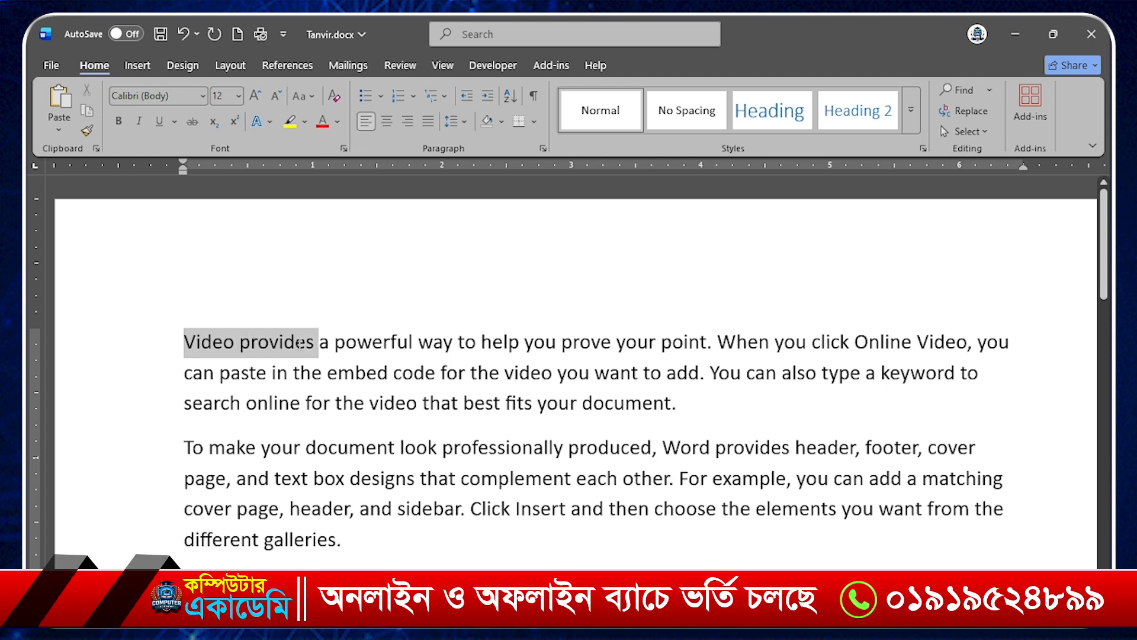
left_click(212, 343)
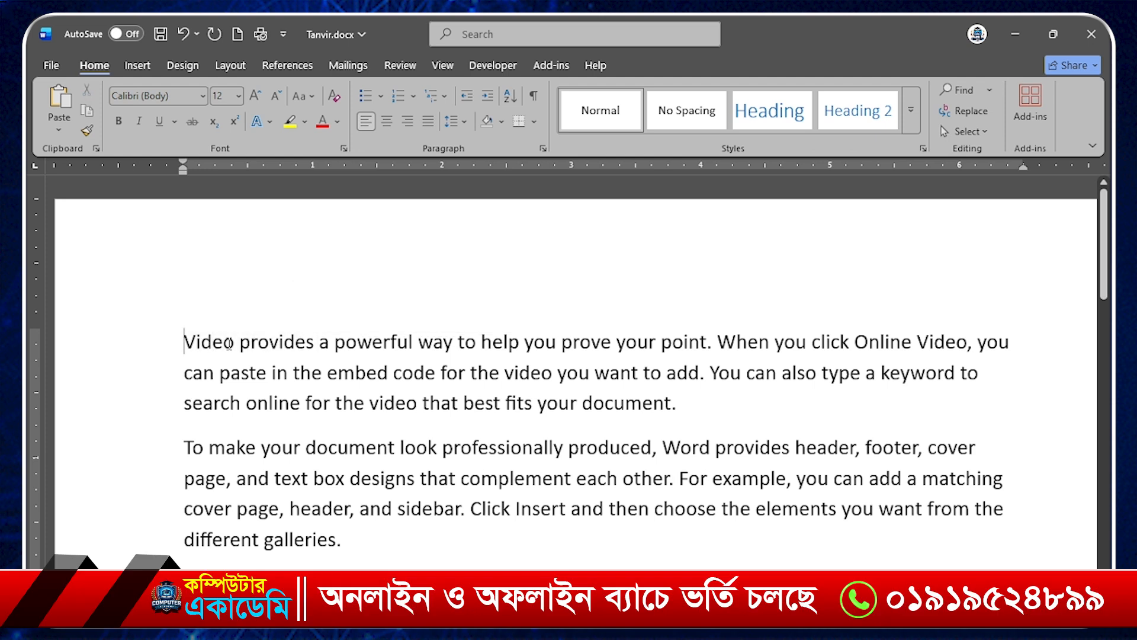
left_click_drag(183, 343, 318, 343)
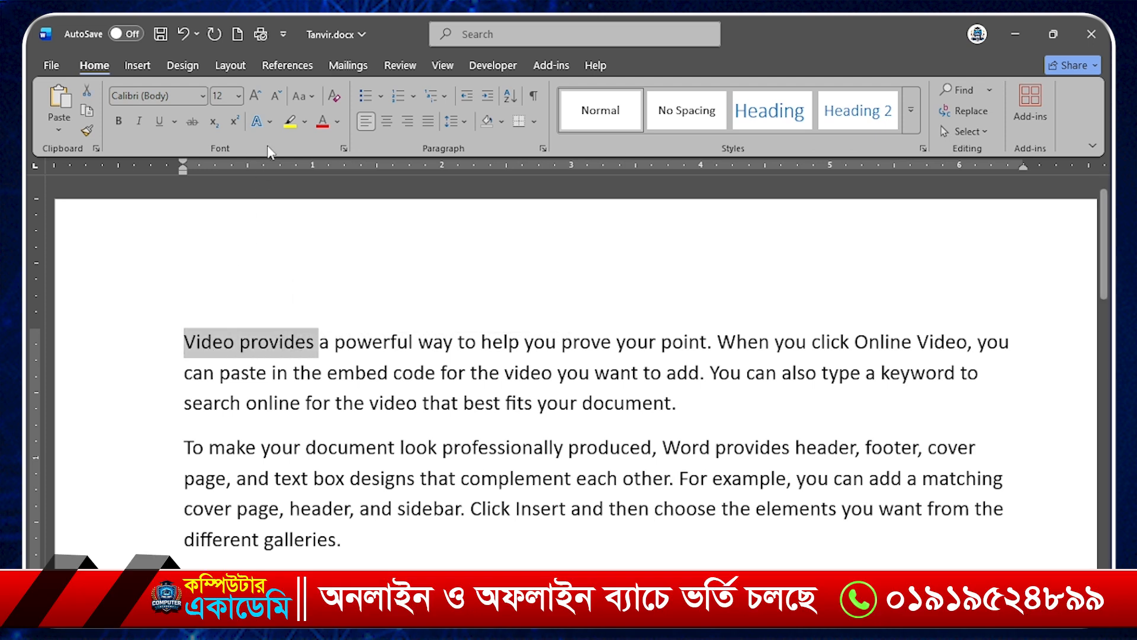
left_click(270, 122)
left_click(272, 120)
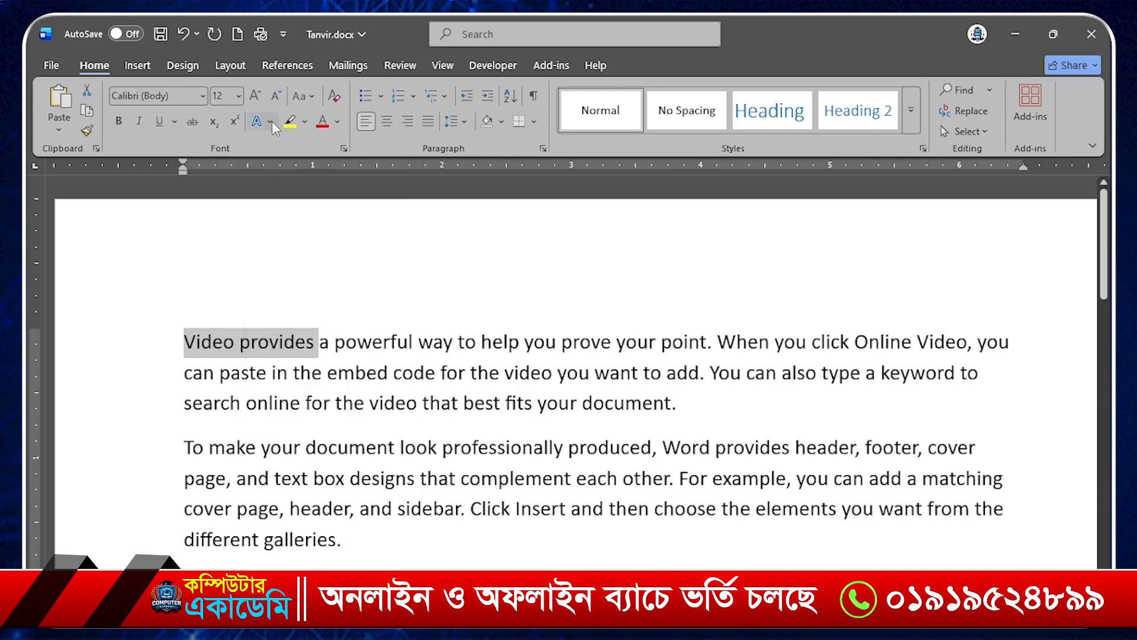
left_click(272, 125)
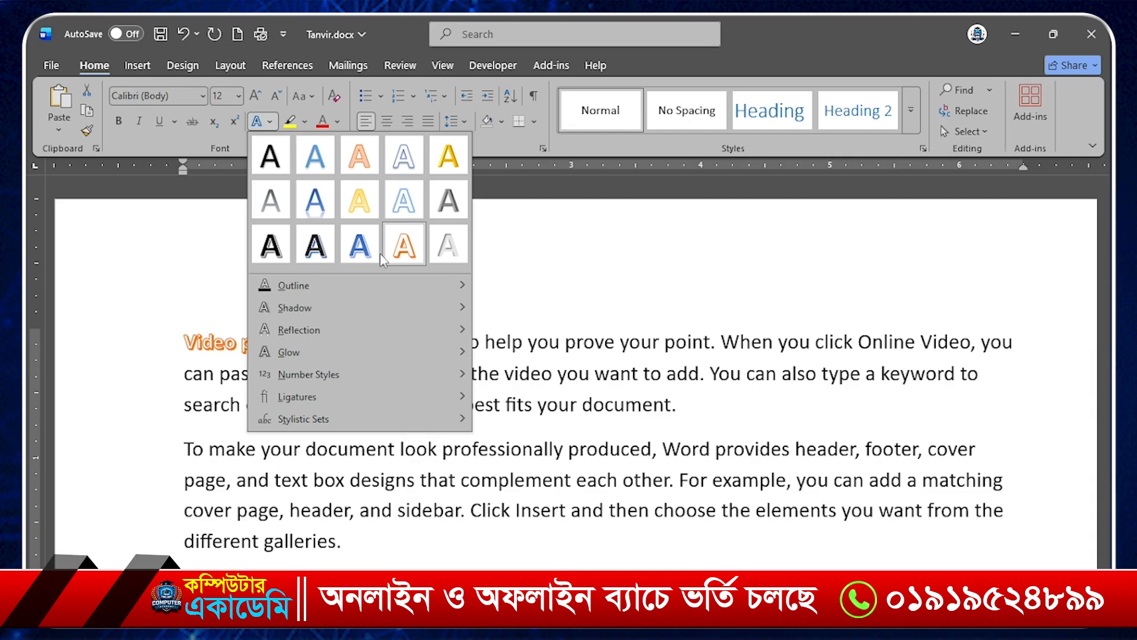
left_click(359, 256)
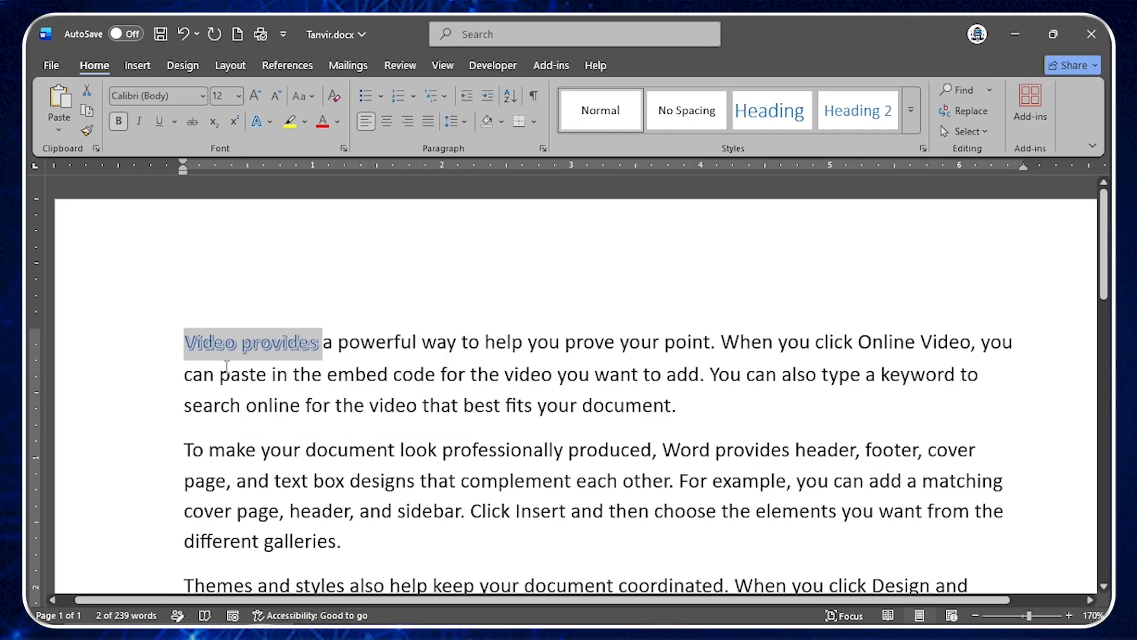
left_click(290, 405)
Give the words "Video provides" a dark green theme-colour text outline.
left_click_drag(181, 342, 323, 343)
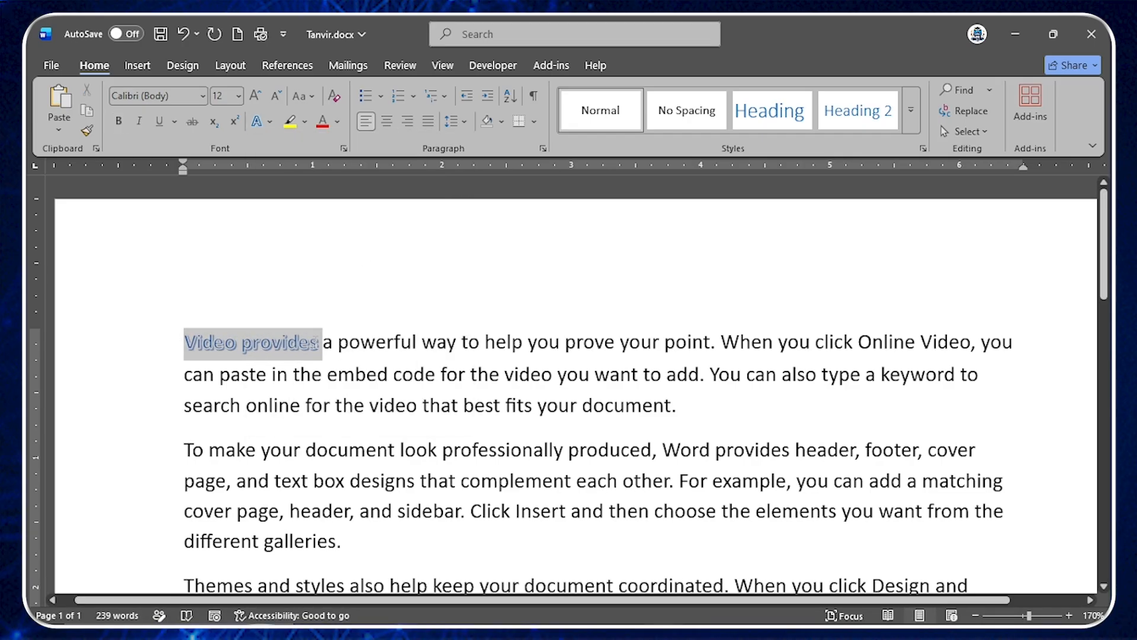
left_click(270, 122)
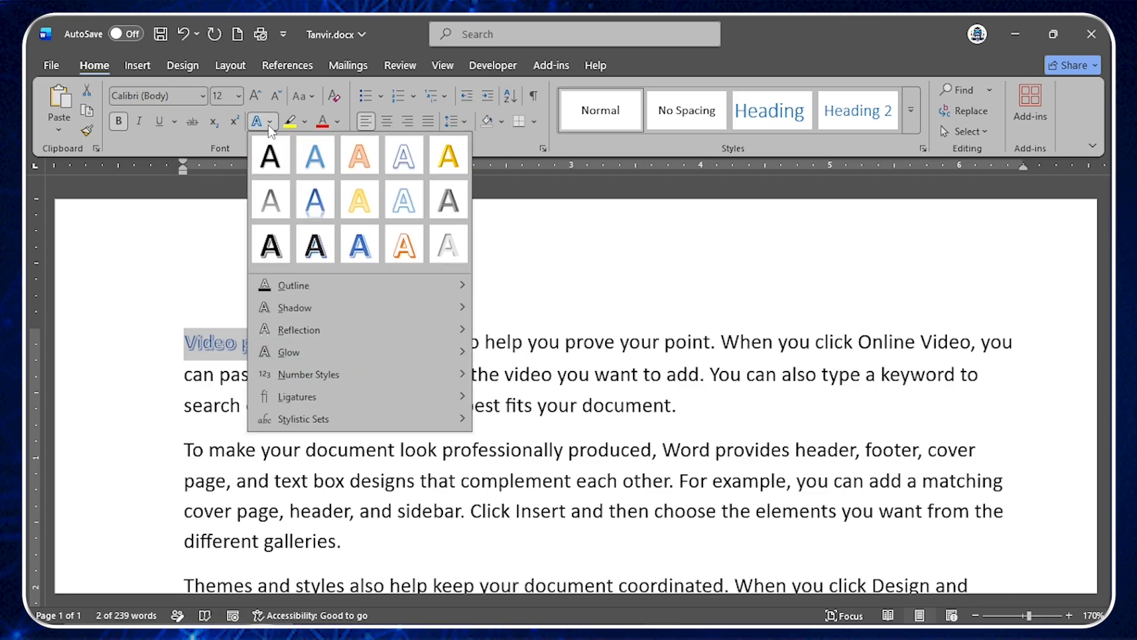
mouse_move(388, 284)
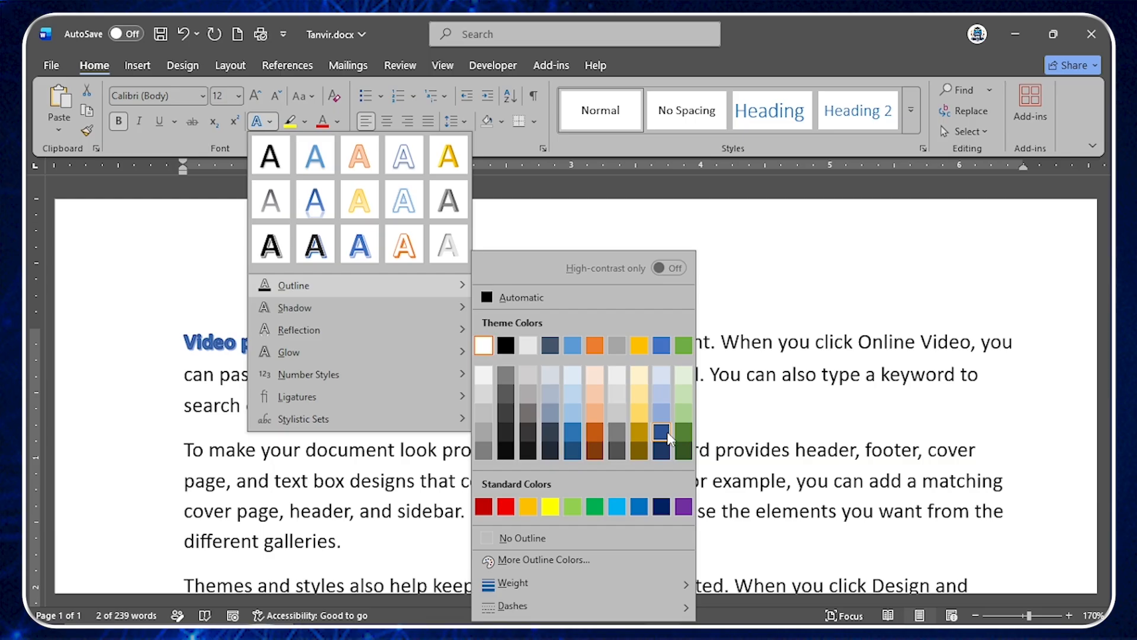
left_click(684, 432)
left_click(292, 374)
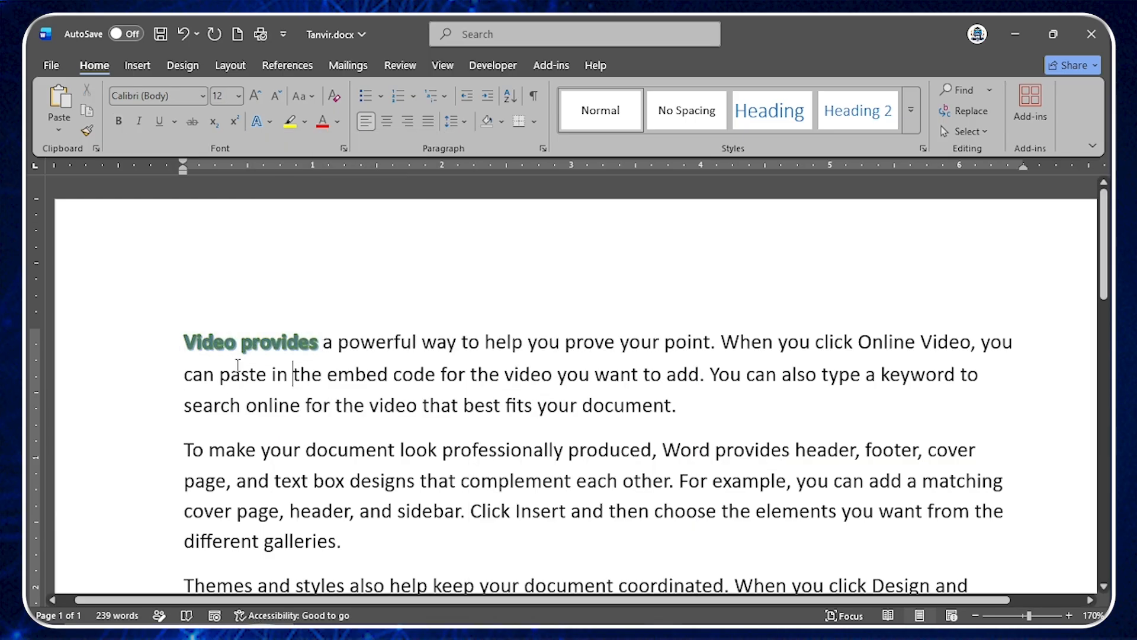
Apply a yellow glow variation from the second row to "Video provides".
left_click_drag(184, 342, 322, 344)
left_click(270, 121)
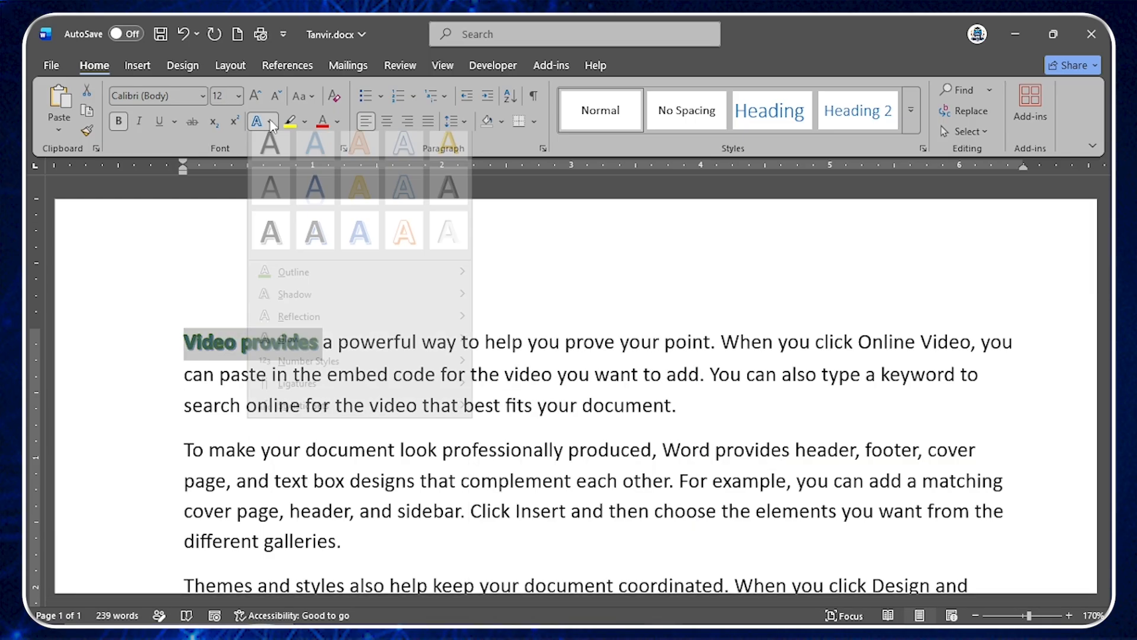
mouse_move(296, 352)
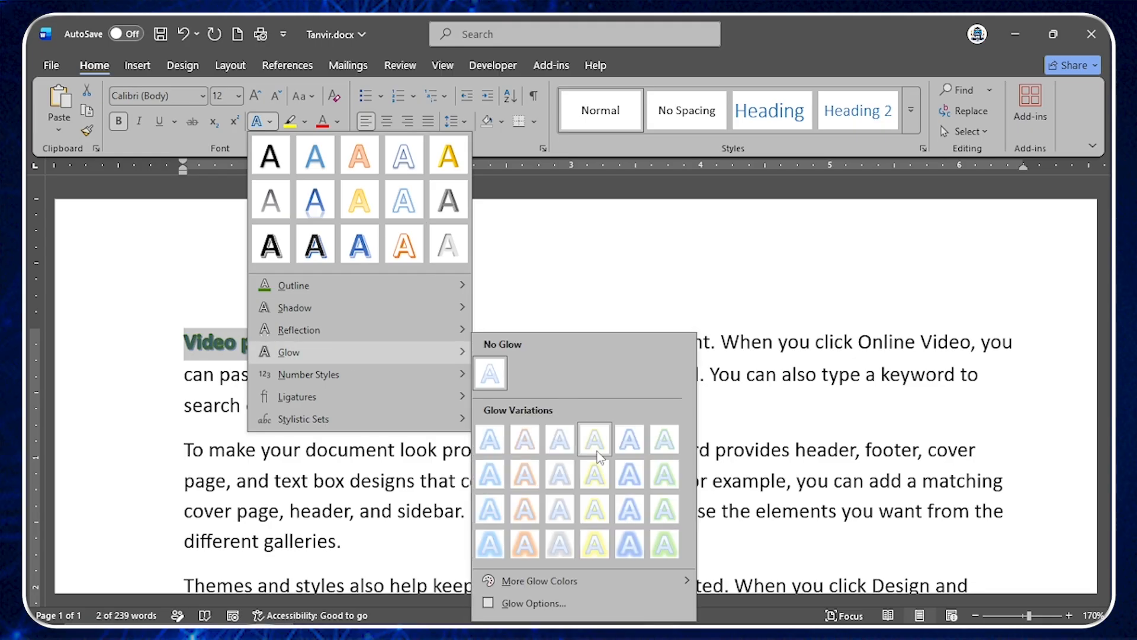
left_click(599, 474)
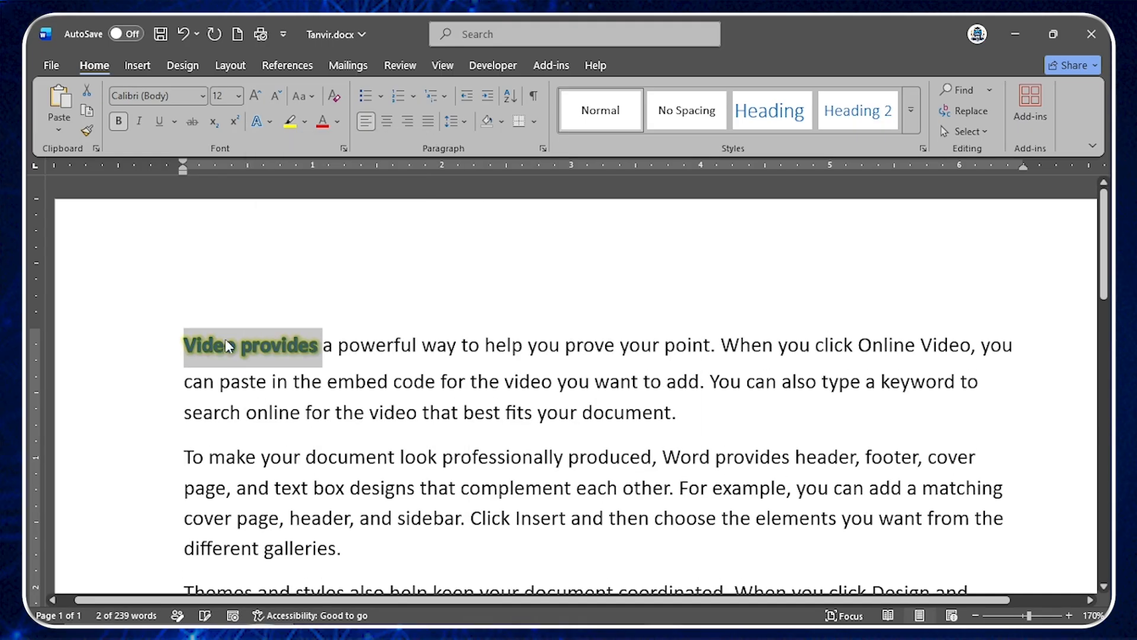
left_click(298, 356)
Set the glow of "Video provides" to the green variation in the third row.
left_click_drag(183, 340, 321, 346)
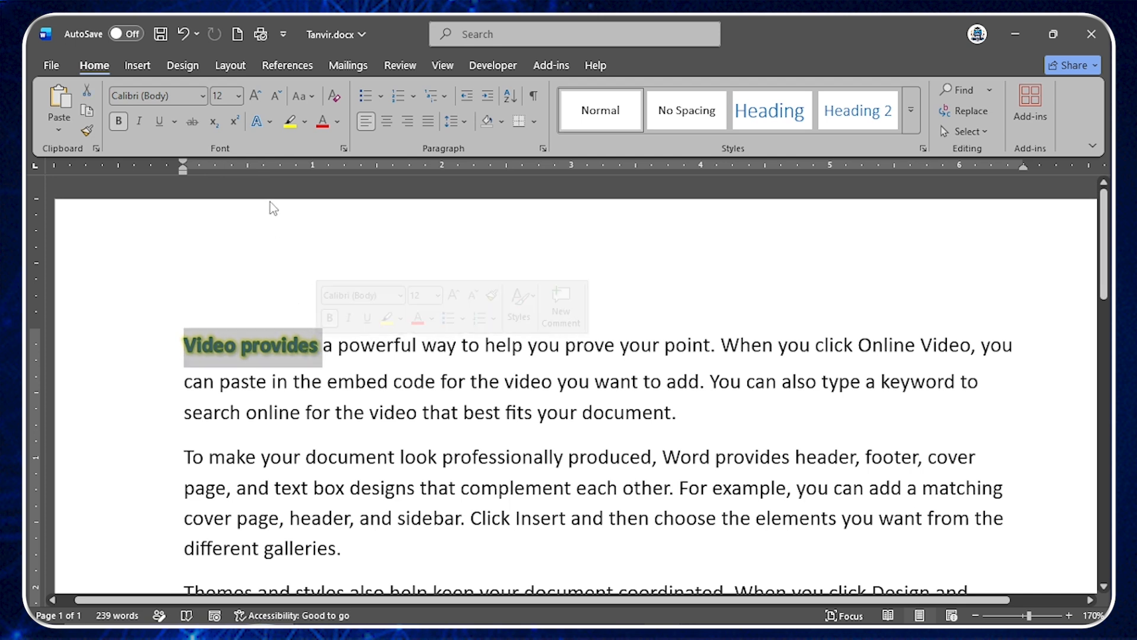
left_click(257, 121)
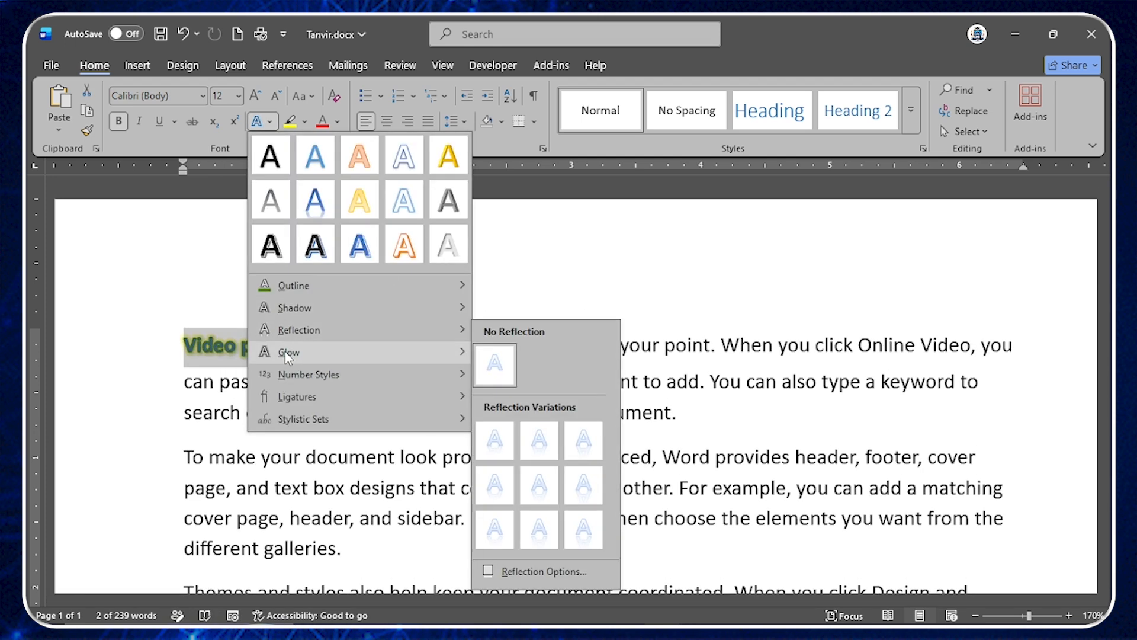
mouse_move(296, 352)
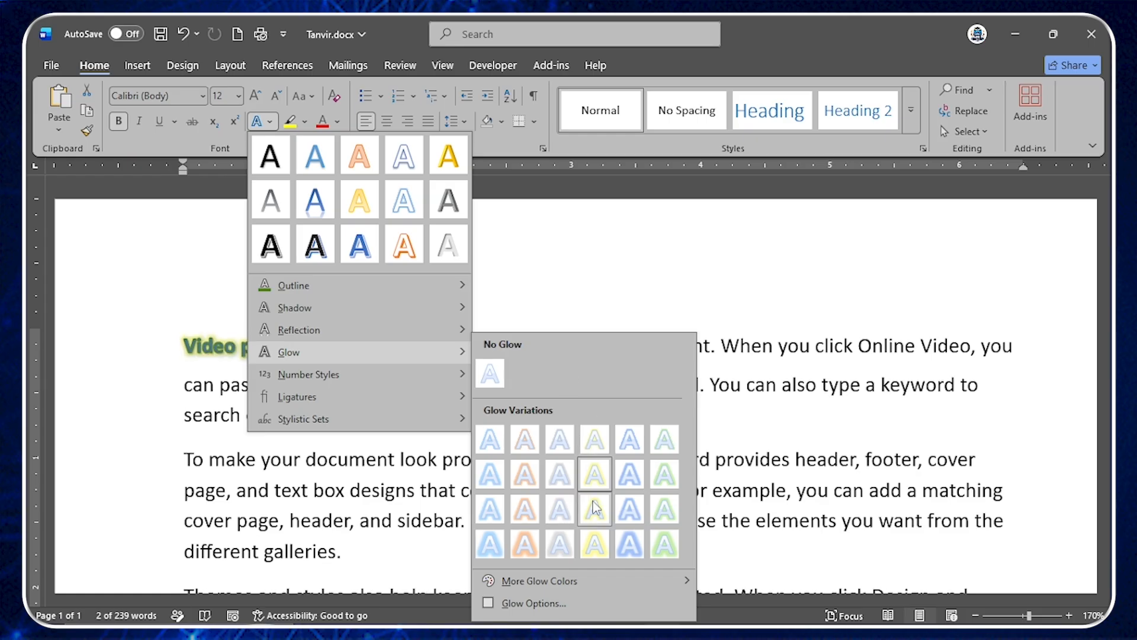
left_click(675, 513)
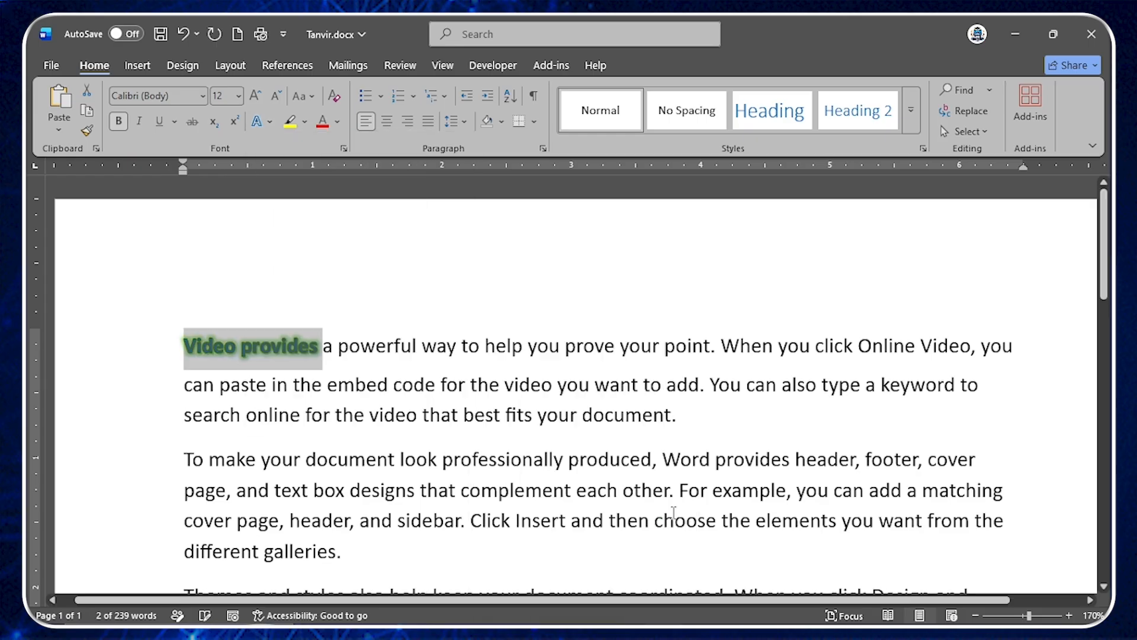
Add the reflection variation from the second row, third column, to "Video provides".
left_click(271, 121)
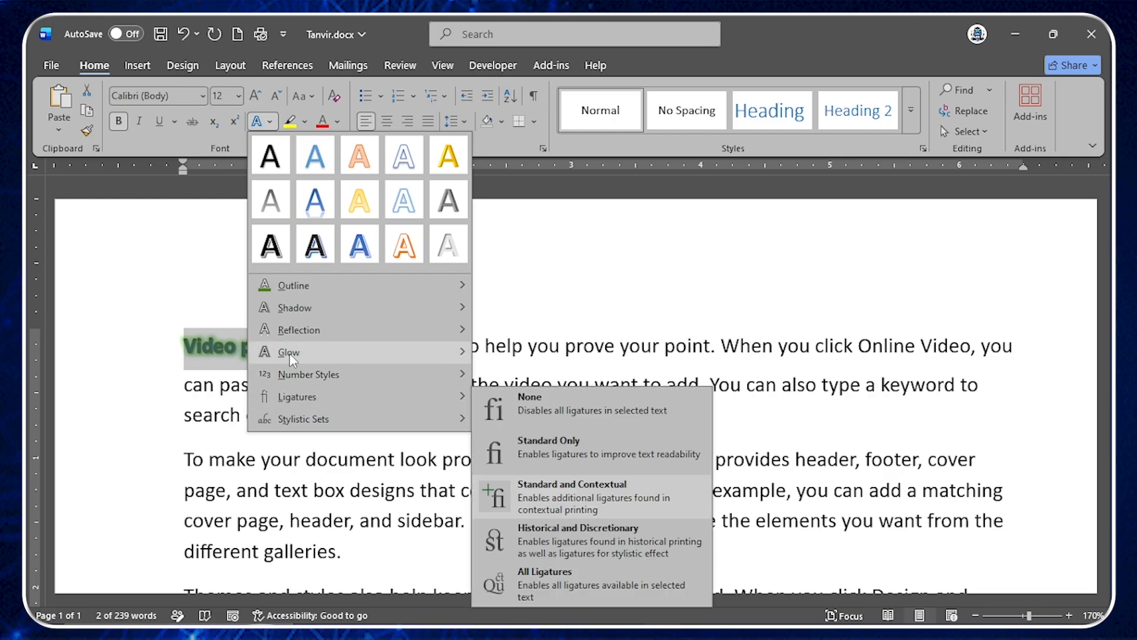
mouse_move(317, 334)
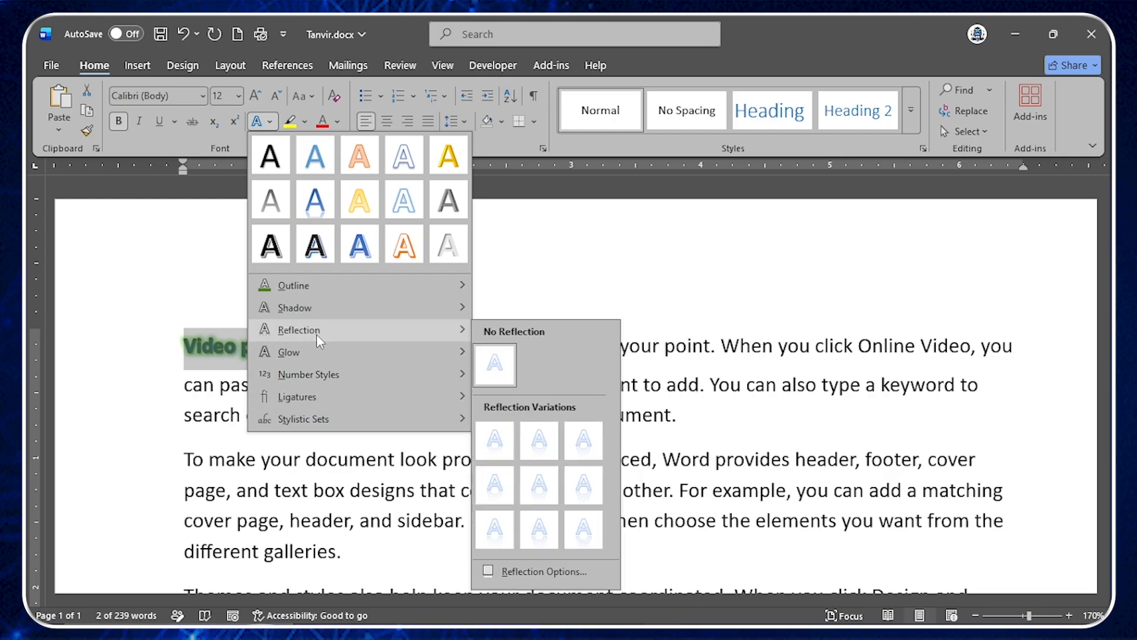
left_click(583, 495)
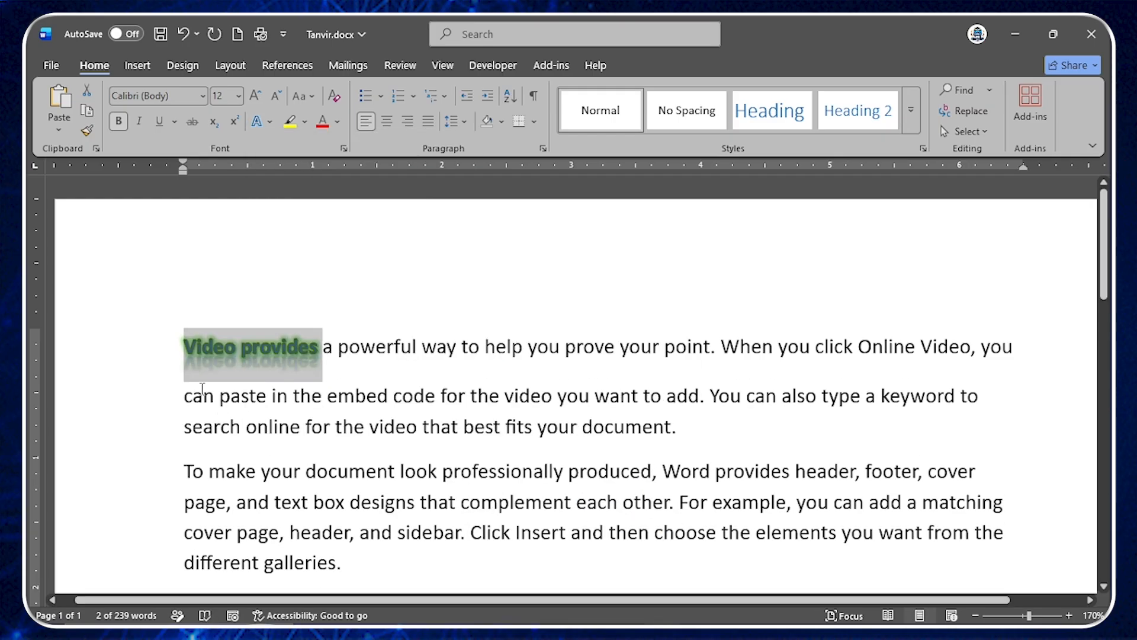
scroll(190, 357, "up", 7)
scroll(190, 357, "up", 1)
left_click(253, 472)
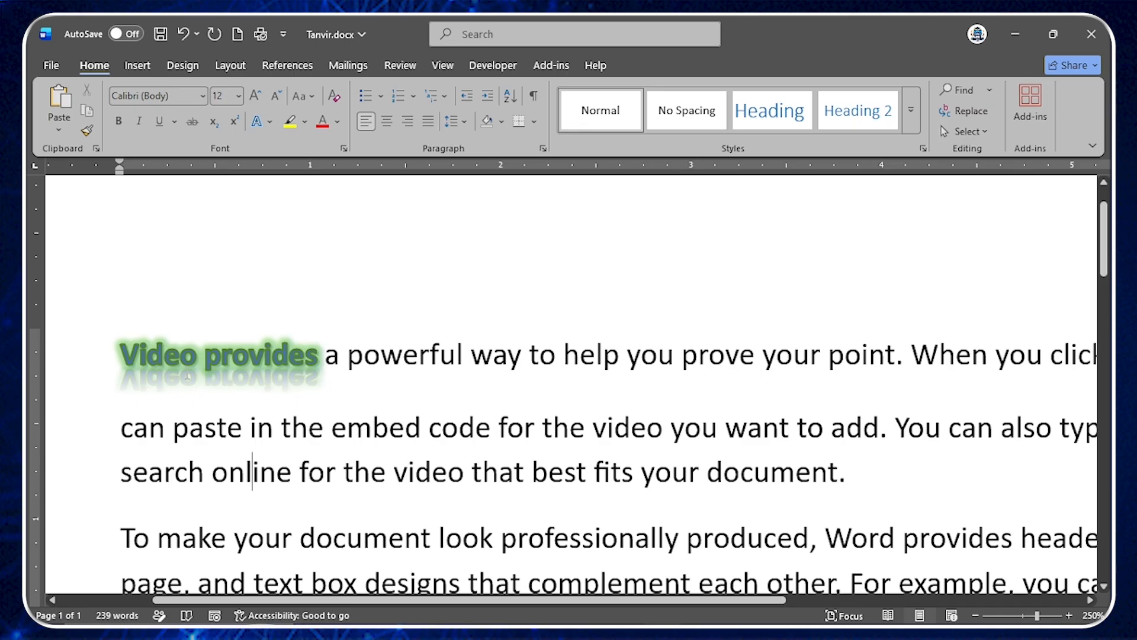
Apply the perspective shadow that falls below the text to "document" at the end of the first paragraph.
scroll(367, 395, "down", 3)
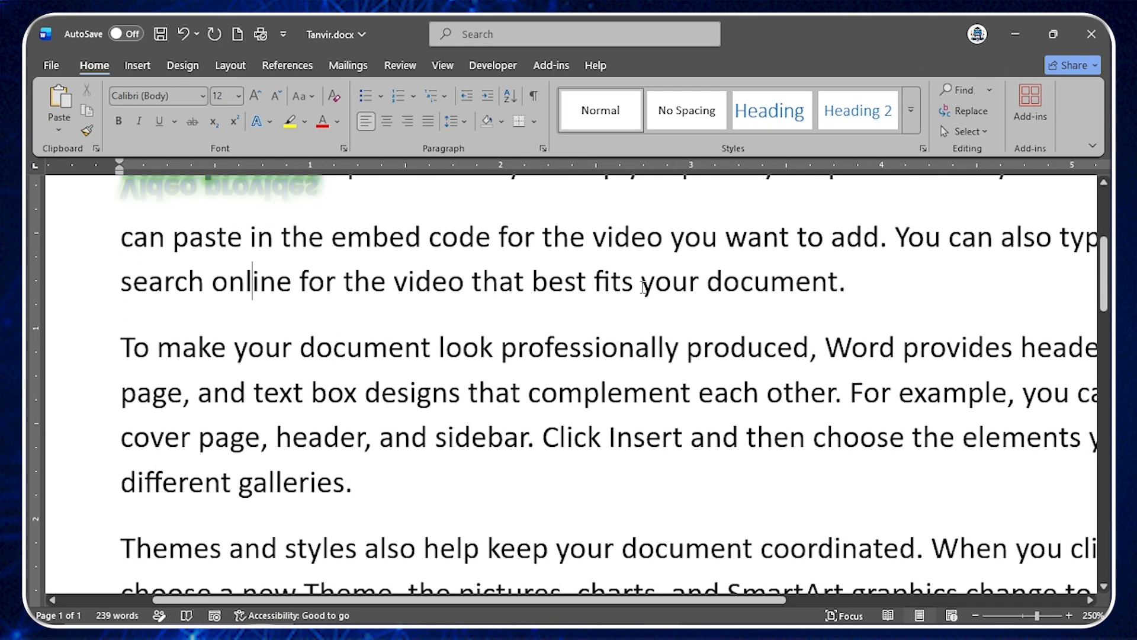
left_click_drag(720, 275, 837, 278)
left_click(271, 121)
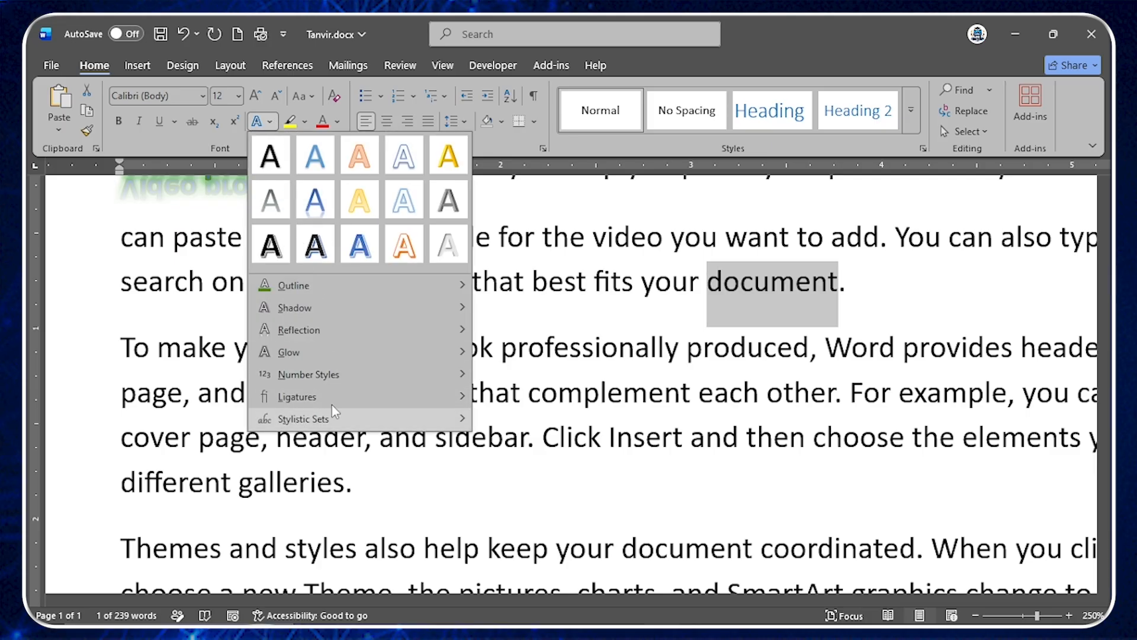
mouse_move(295, 307)
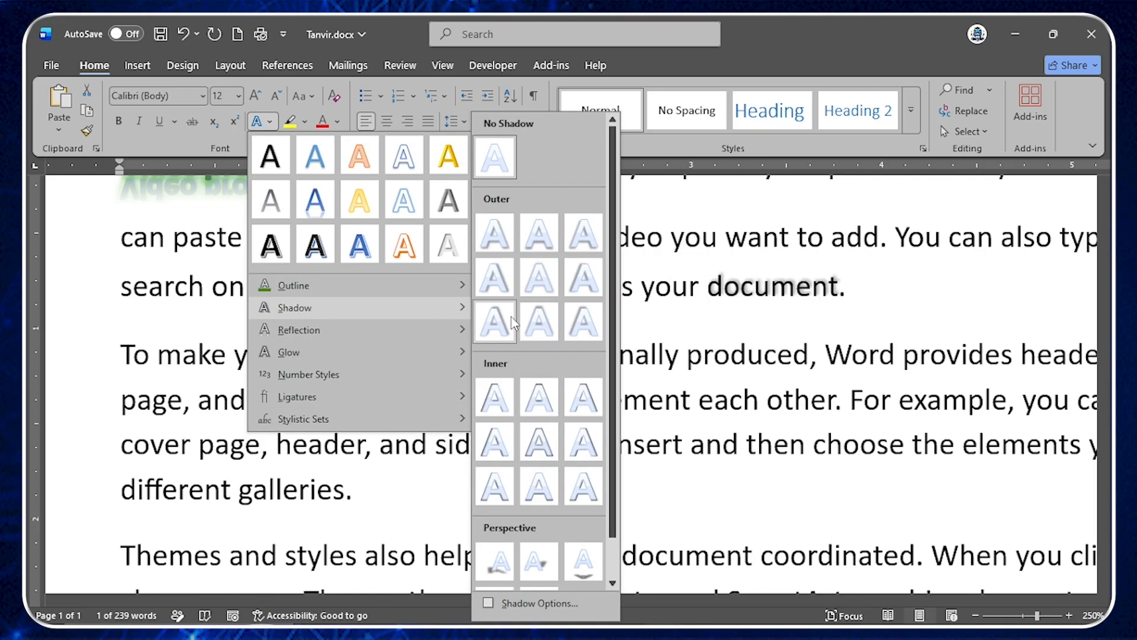
left_click(582, 572)
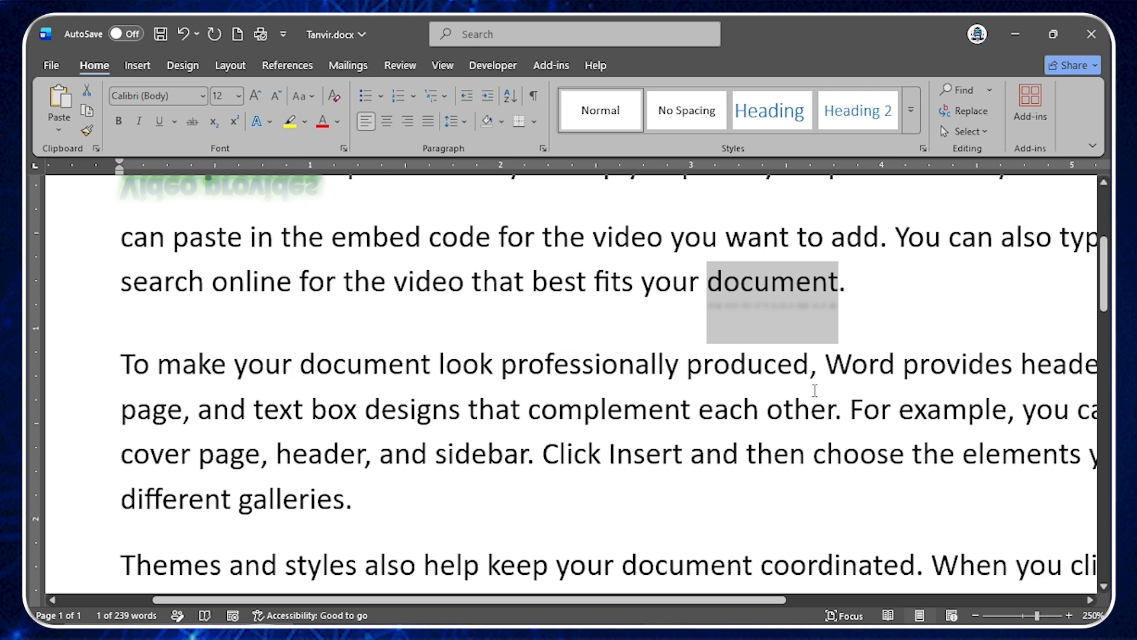
left_click(797, 344)
Highlight the words "way to help" in the first line in yellow.
scroll(734, 331, "up", 4)
scroll(812, 347, "down", 5)
scroll(829, 349, "up", 3)
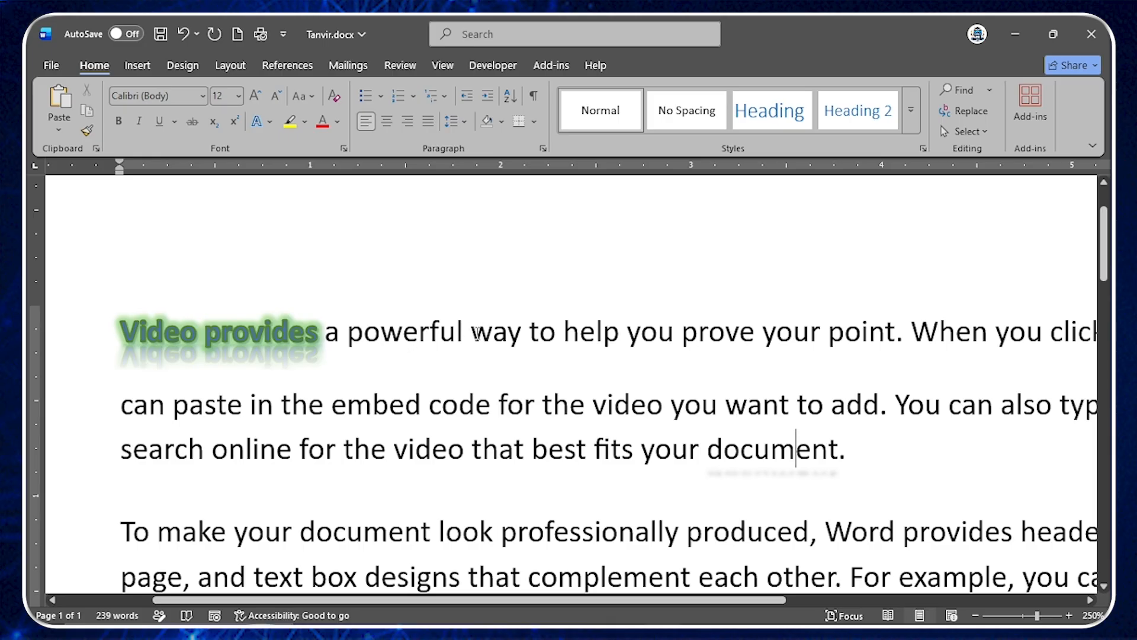
left_click_drag(471, 338, 610, 342)
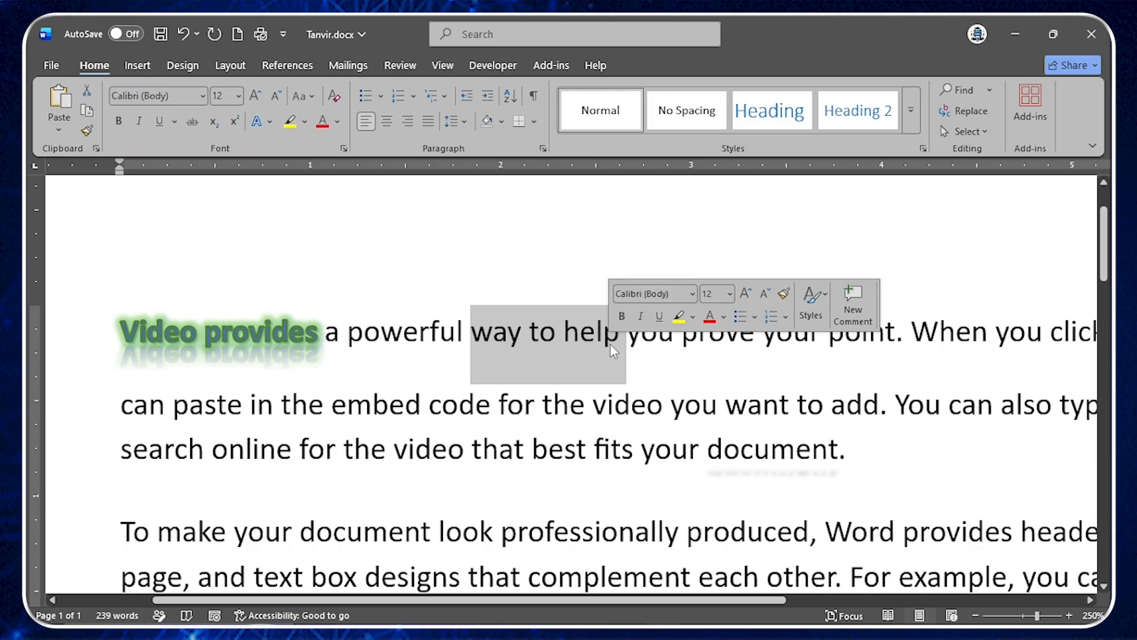
left_click(305, 122)
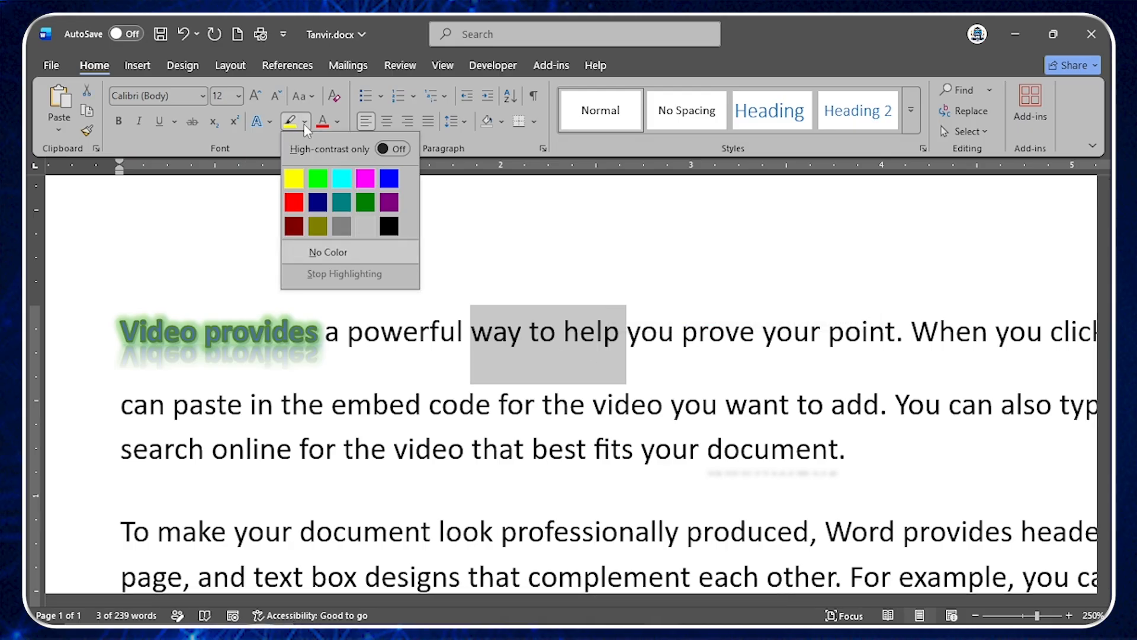
left_click(300, 183)
left_click(625, 365)
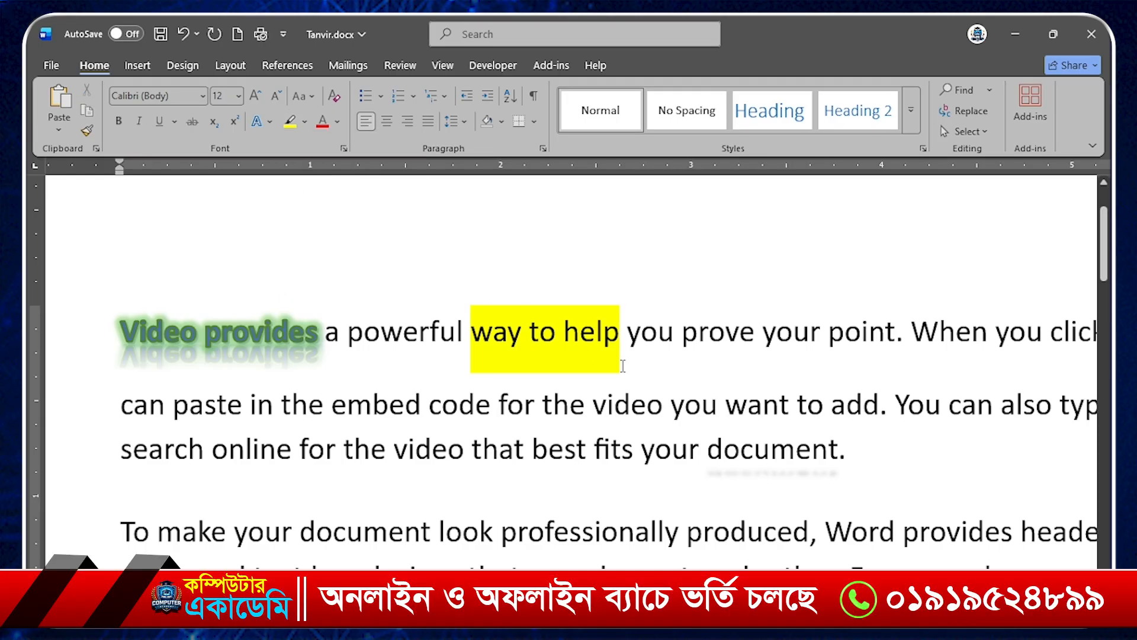
left_click(695, 349)
Highlight the words "code for the" in the second line in turquoise.
left_click_drag(431, 409, 569, 419)
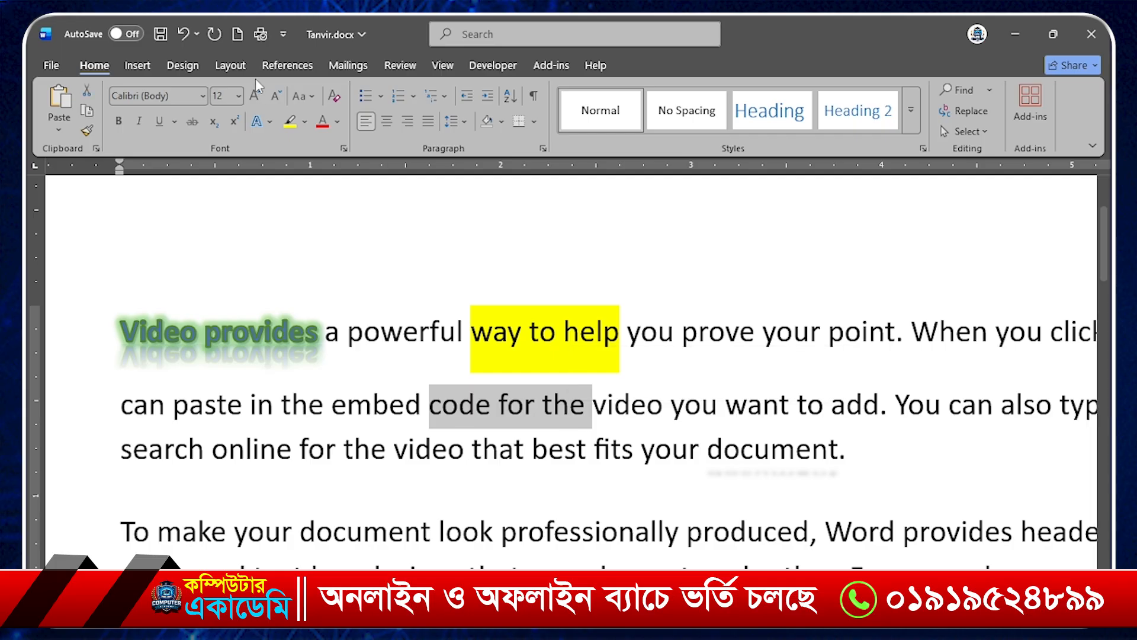
left_click(305, 123)
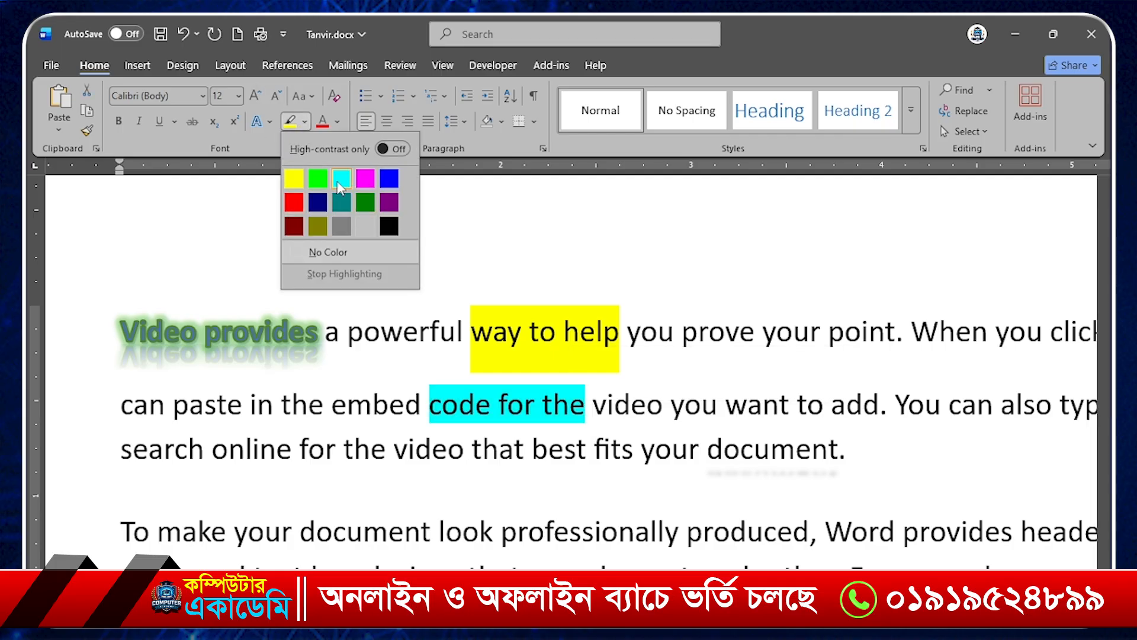
left_click(323, 173)
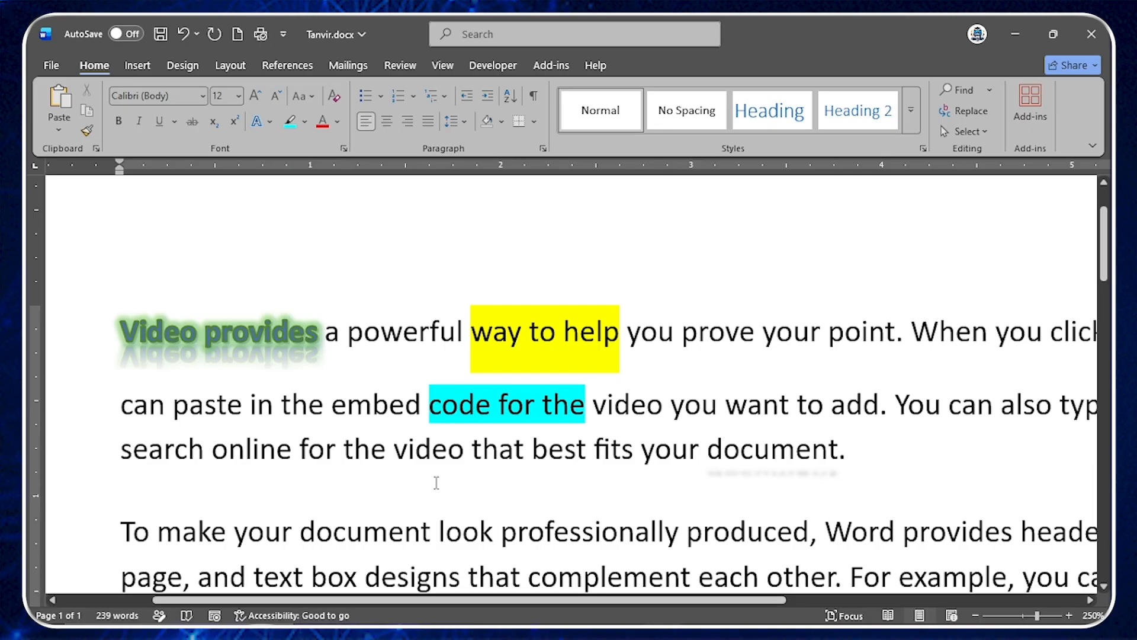
Change the font colour of "the video" in the third line to the standard dark blue.
left_click_drag(345, 443, 472, 449)
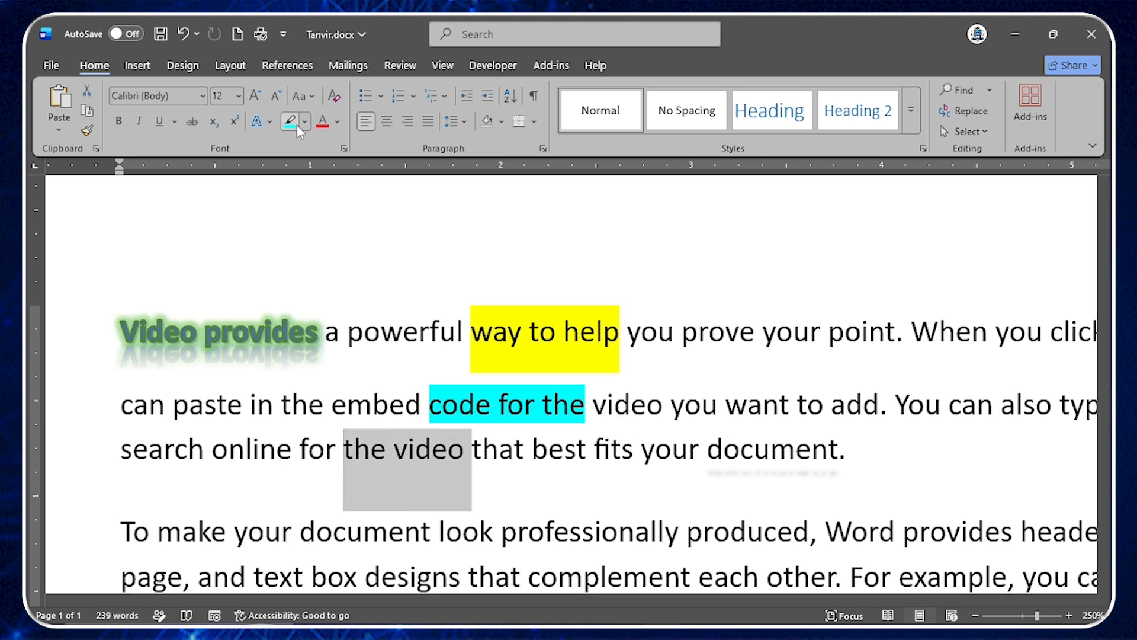
left_click(338, 123)
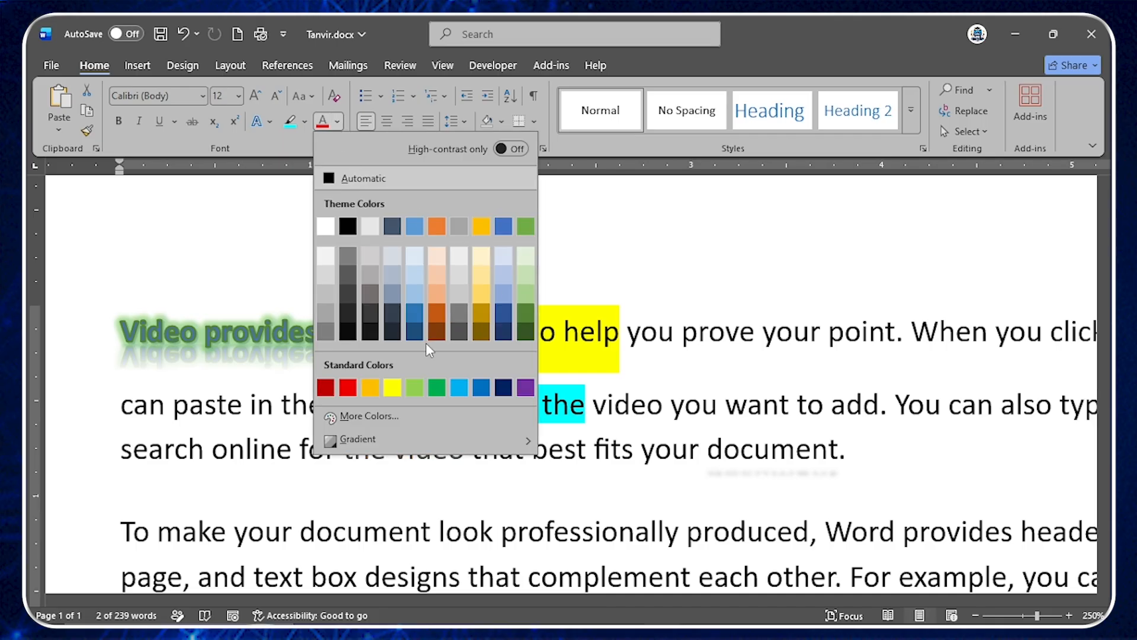
left_click(503, 387)
left_click(610, 471)
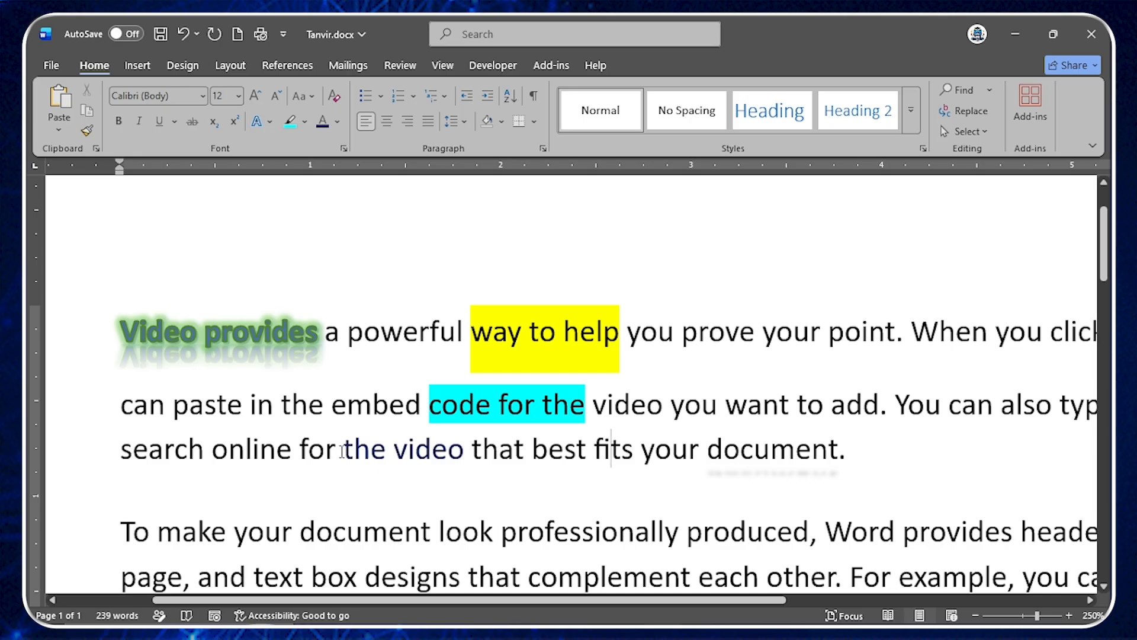
Try a darker theme blue on the word "your" in the third line and set its font colour to standard red.
left_click_drag(642, 448, 696, 448)
left_click(337, 122)
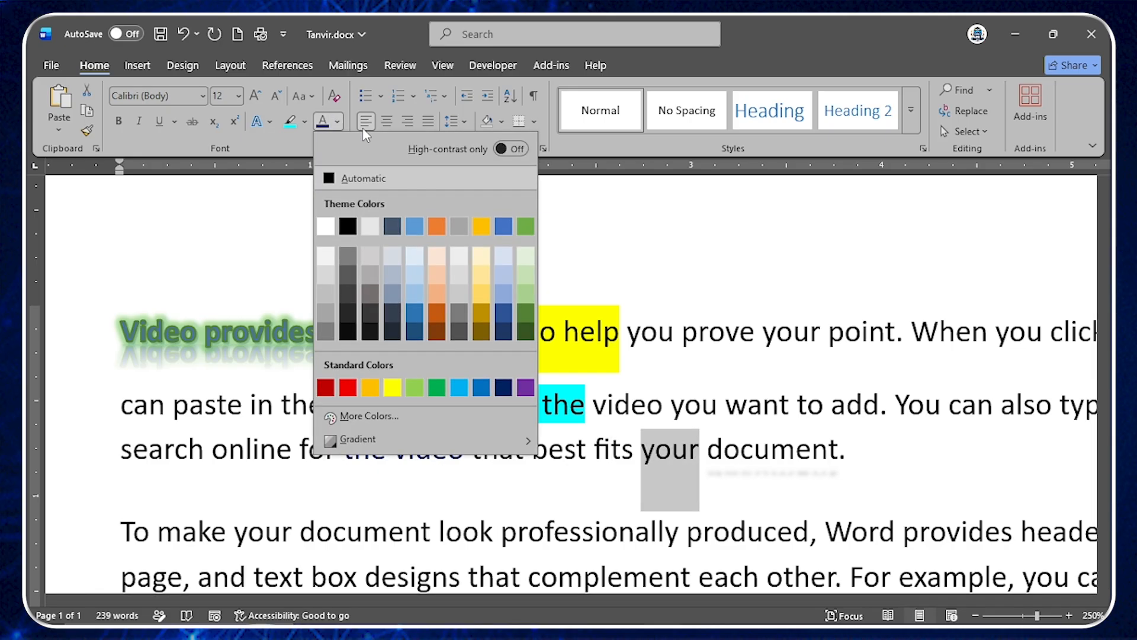
left_click(499, 314)
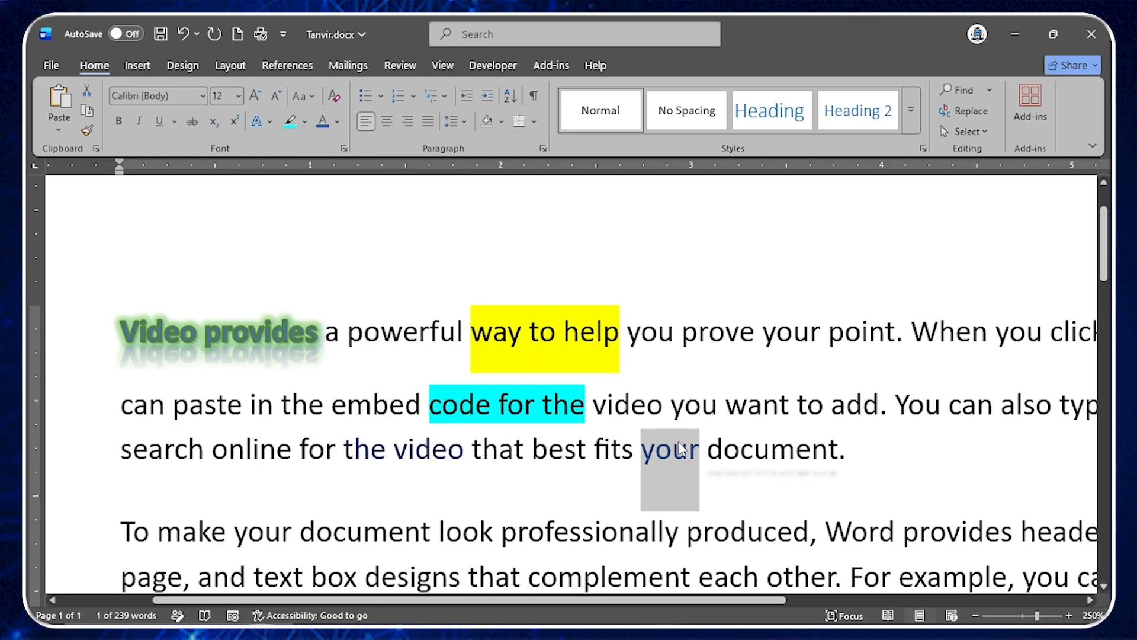
left_click(337, 121)
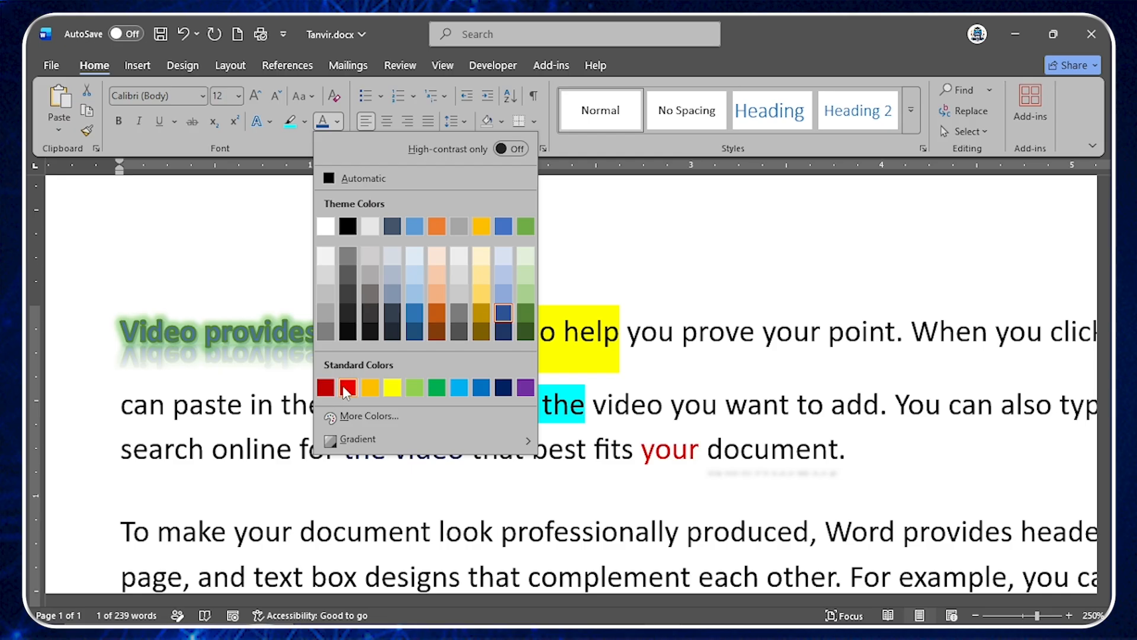
left_click(347, 388)
left_click(735, 442)
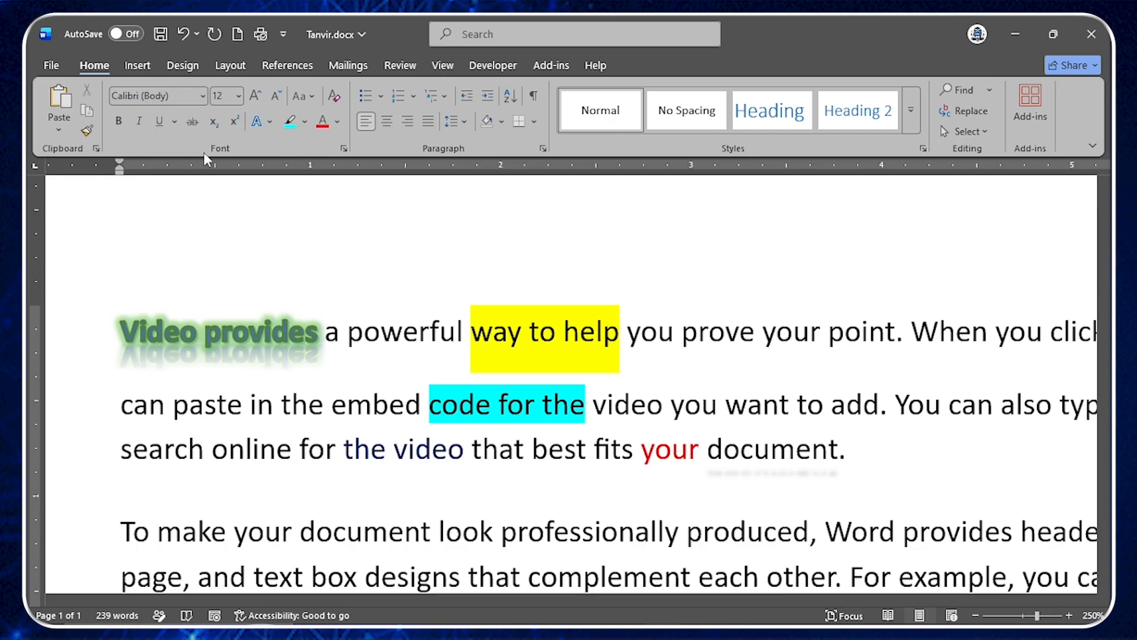
left_click(499, 449)
left_click(631, 402)
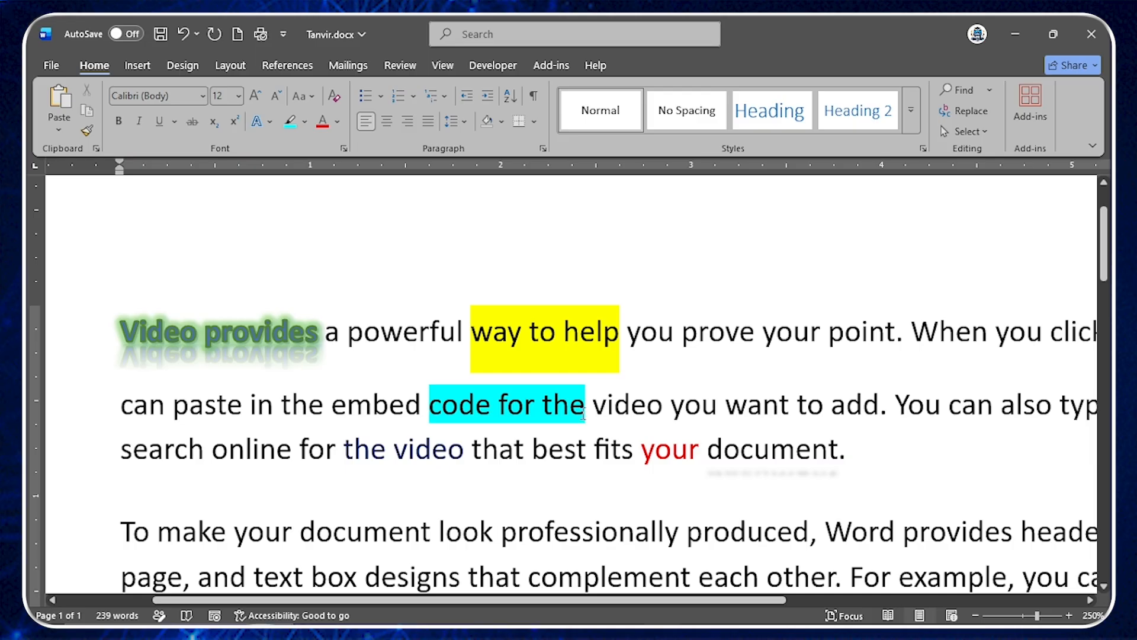
scroll(536, 410, "down", 8, "ctrl")
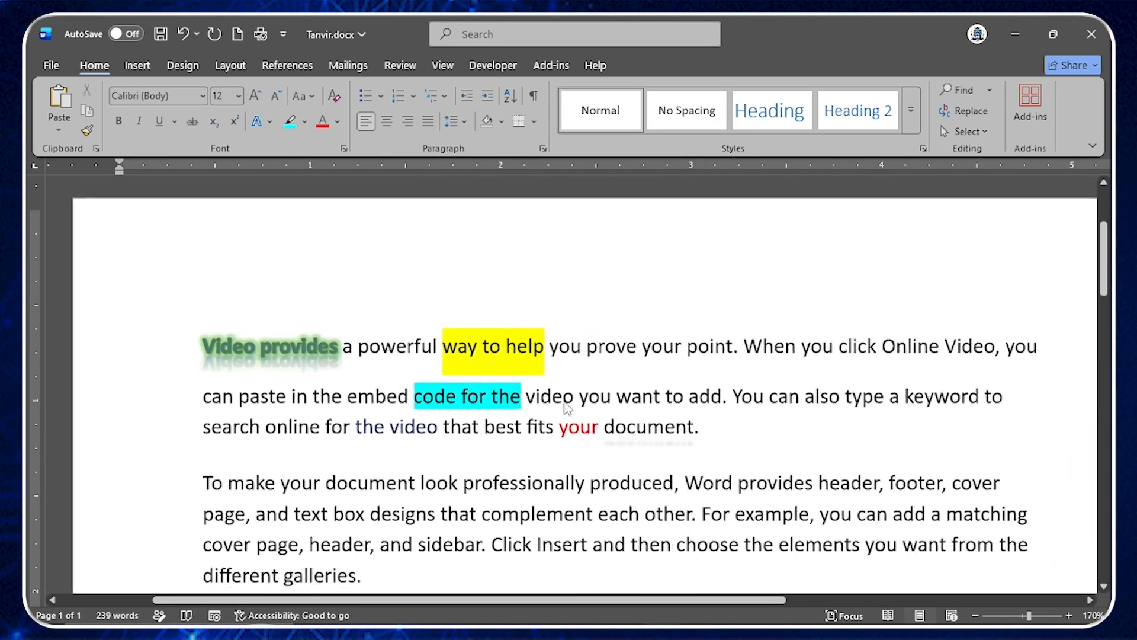